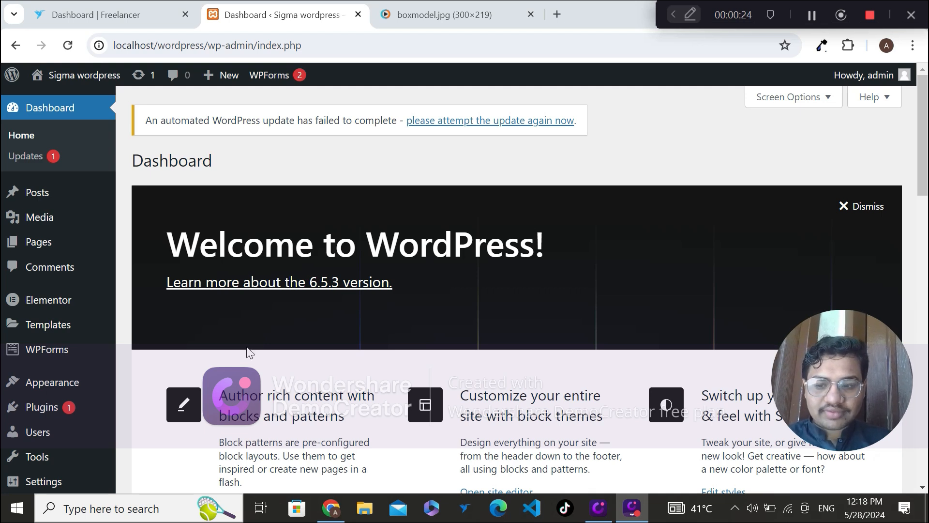
Step: Open the page for adding new plugins and search the plugin directory for "elementor"
{"action": "mouse_move", "coordinate": [58, 409]}
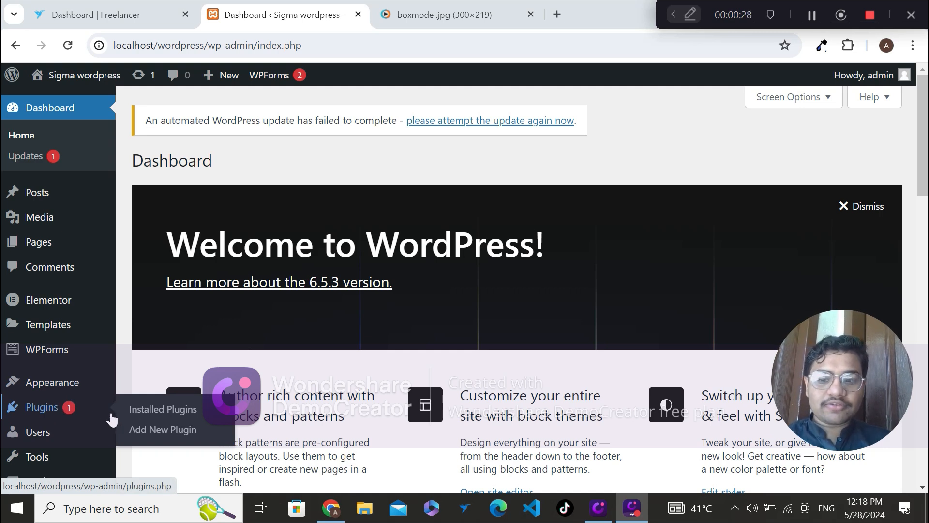
{"action": "left_click", "coordinate": [159, 429]}
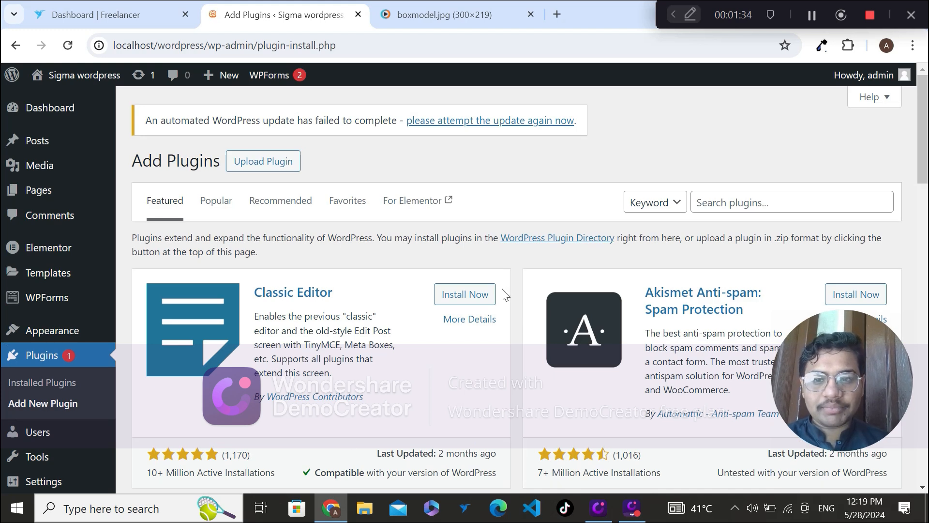
{"action": "left_click", "coordinate": [716, 201]}
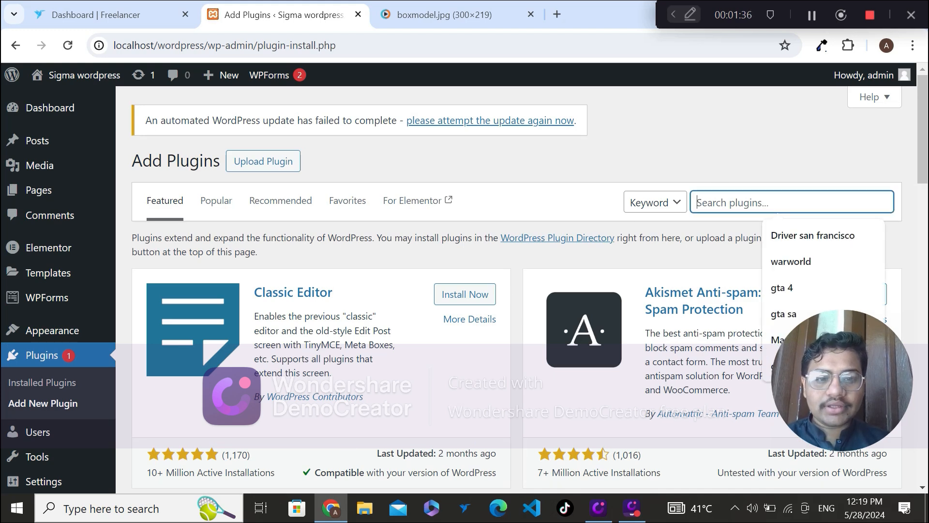
{"action": "type", "text": "elle"}
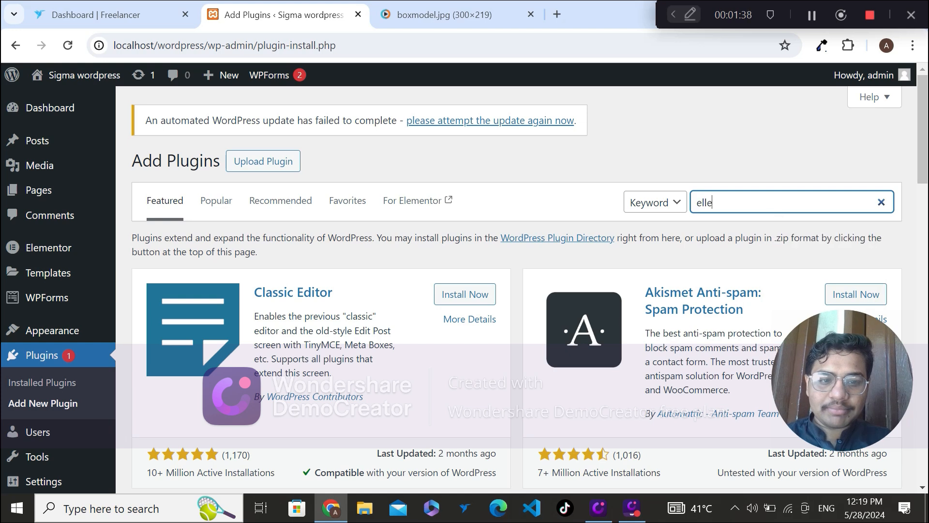
{"action": "key", "text": "BackSpace"}
{"action": "key", "text": "BackSpace"}
{"action": "type", "text": "em"}
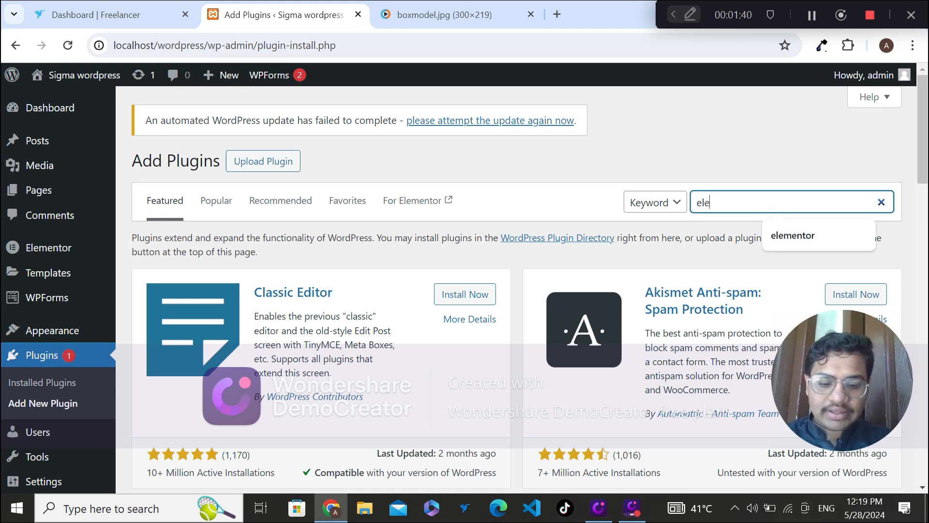
{"action": "type", "text": "entor"}
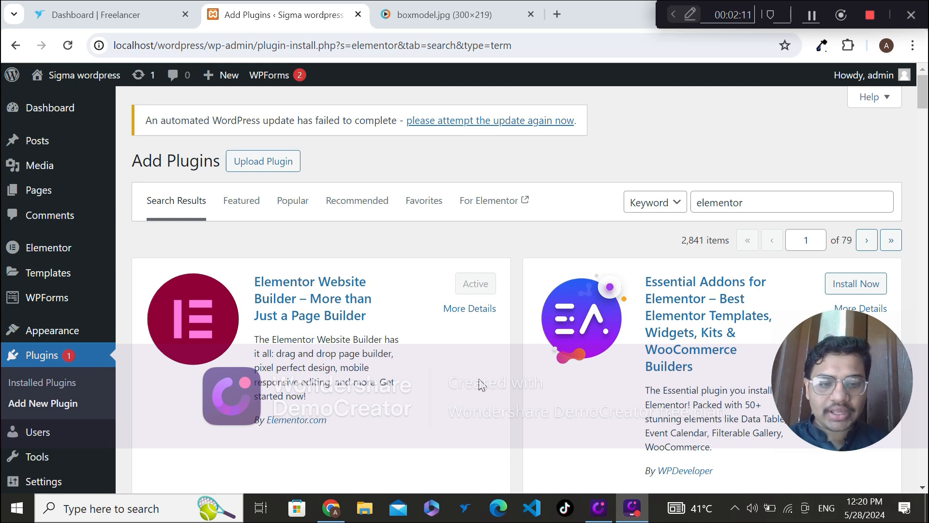
Step: Look through the plugin search results for Elementor and its related add-ons
{"action": "left_click", "coordinate": [927, 107]}
{"action": "scroll", "coordinate": [1, 113], "scroll_direction": "down", "scroll_amount": 1}
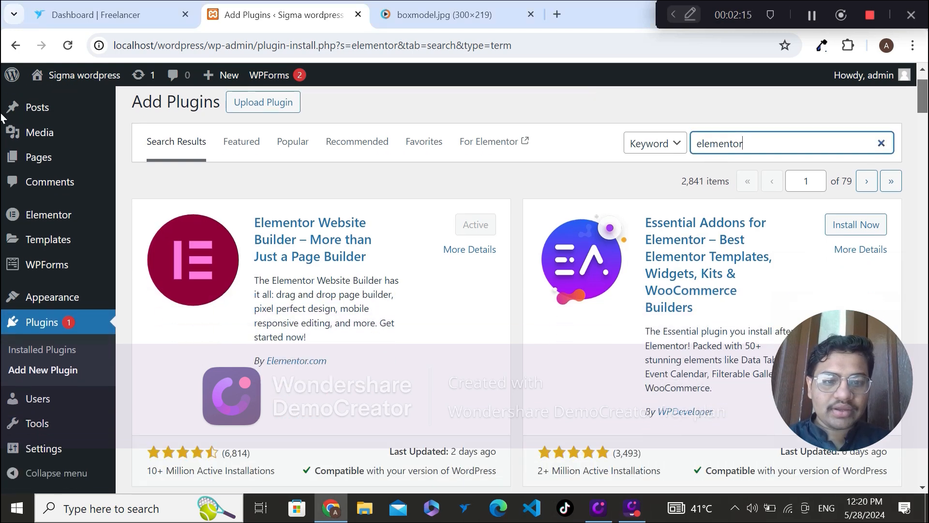
{"action": "scroll", "coordinate": [1, 119], "scroll_direction": "down", "scroll_amount": 4}
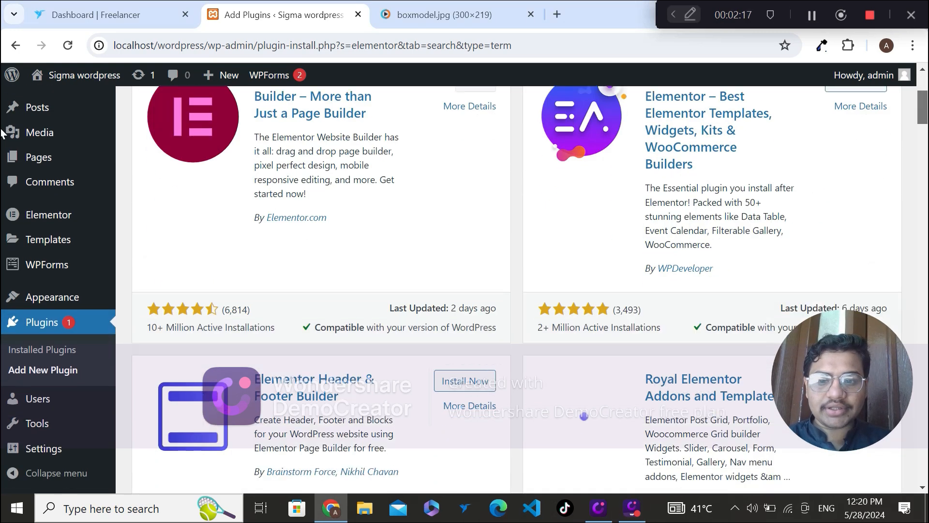
{"action": "scroll", "coordinate": [2, 140], "scroll_direction": "down", "scroll_amount": 3}
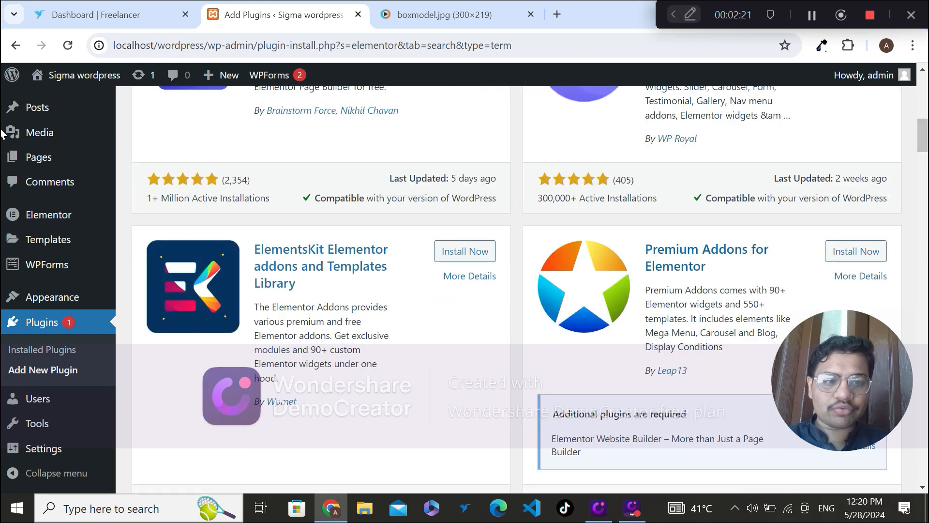
{"action": "scroll", "coordinate": [923, 141], "scroll_direction": "down", "scroll_amount": 1}
{"action": "scroll", "coordinate": [923, 142], "scroll_direction": "down", "scroll_amount": 1}
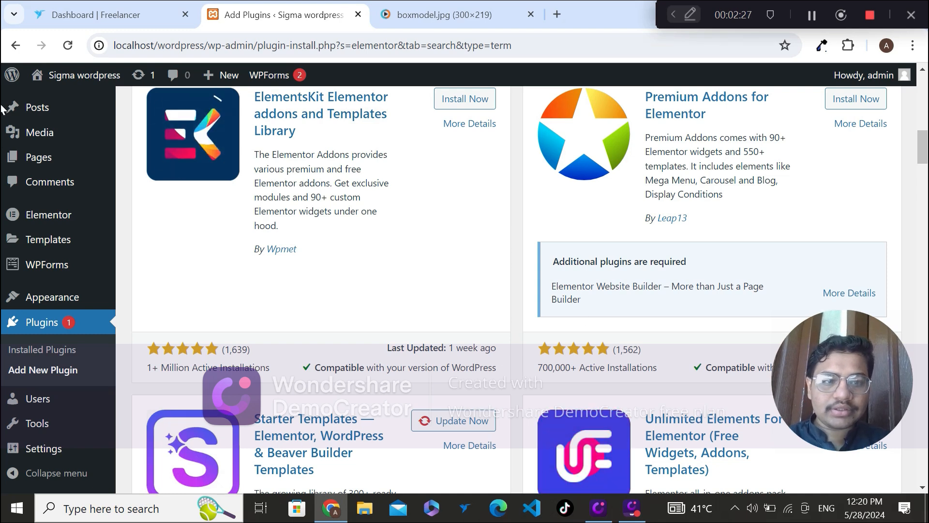
{"action": "scroll", "coordinate": [765, 166], "scroll_direction": "up", "scroll_amount": 13}
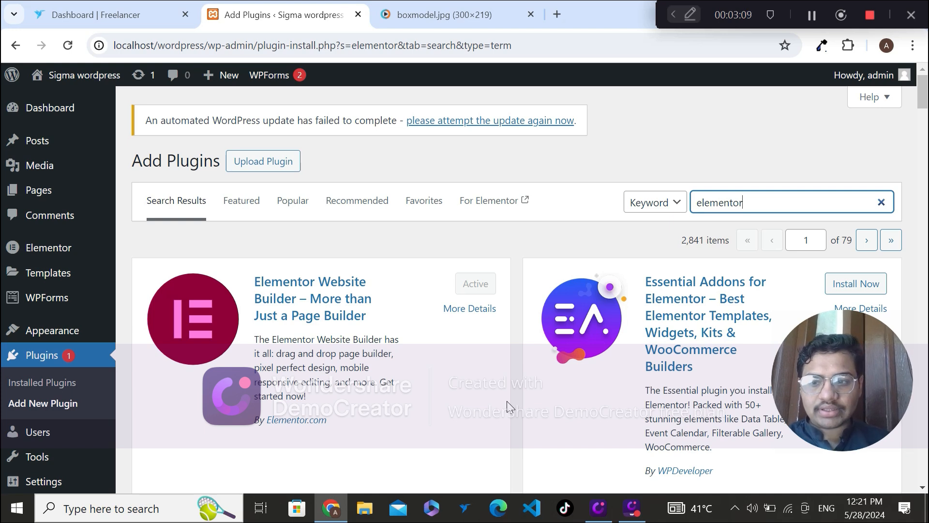
Step: Open the installed plugins list and review the Elementor and Elementor Pro entries
{"action": "left_click", "coordinate": [53, 388]}
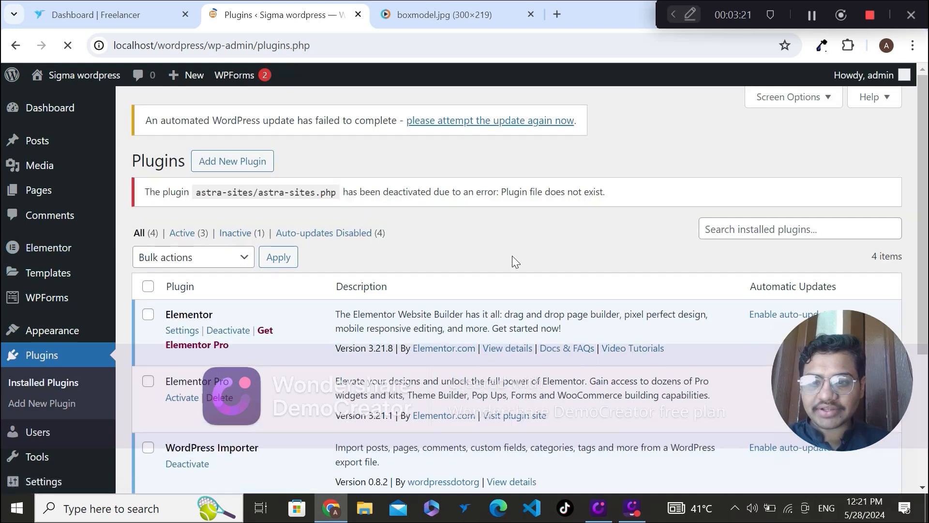
{"action": "scroll", "coordinate": [512, 256], "scroll_direction": "down", "scroll_amount": 1}
{"action": "scroll", "coordinate": [513, 261], "scroll_direction": "down", "scroll_amount": 1}
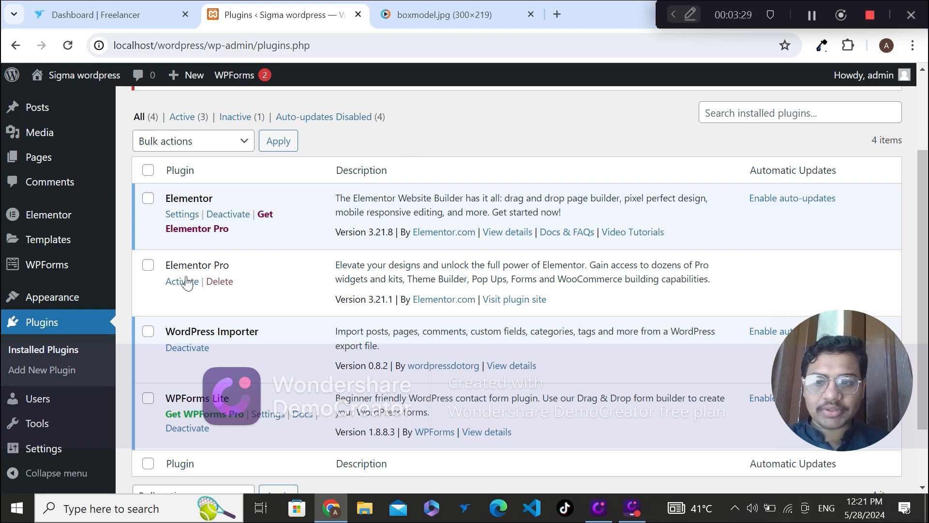
{"action": "scroll", "coordinate": [438, 130], "scroll_direction": "up", "scroll_amount": 3}
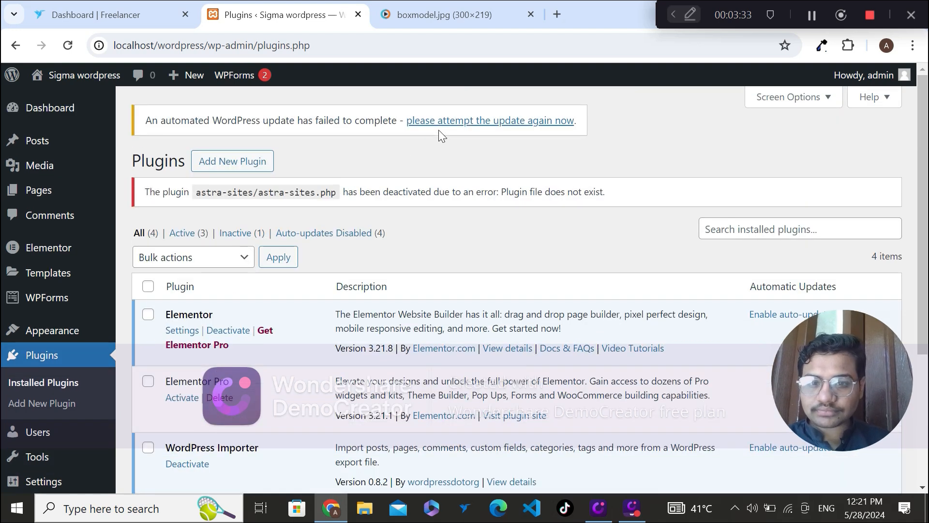
Step: Open Elementor's Home page and examine its quick actions, design toolkit add-ons and Pro feature list
{"action": "mouse_move", "coordinate": [12, 250]}
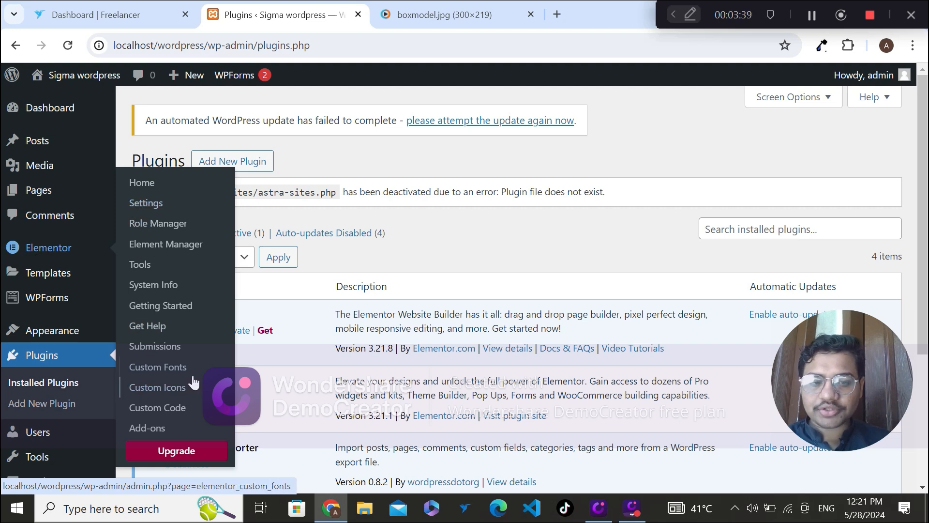
{"action": "left_click", "coordinate": [162, 188]}
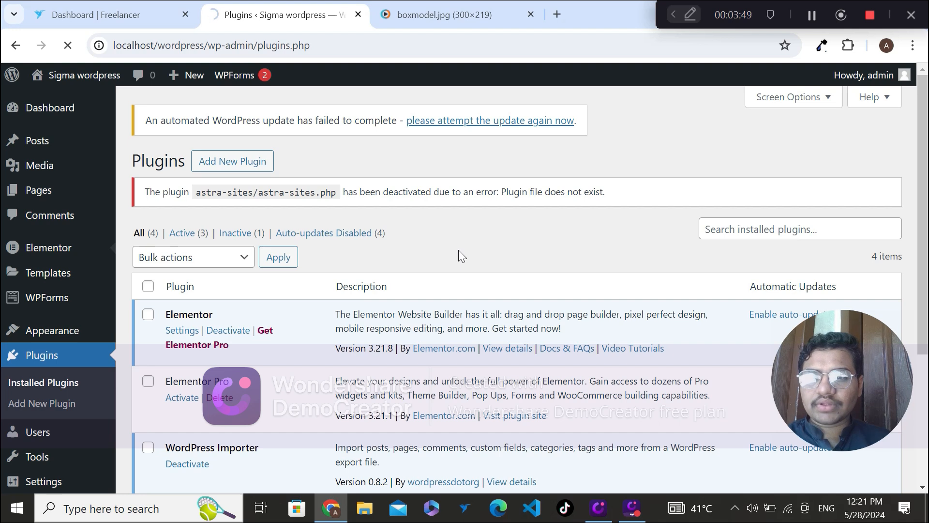
{"action": "mouse_move", "coordinate": [45, 248]}
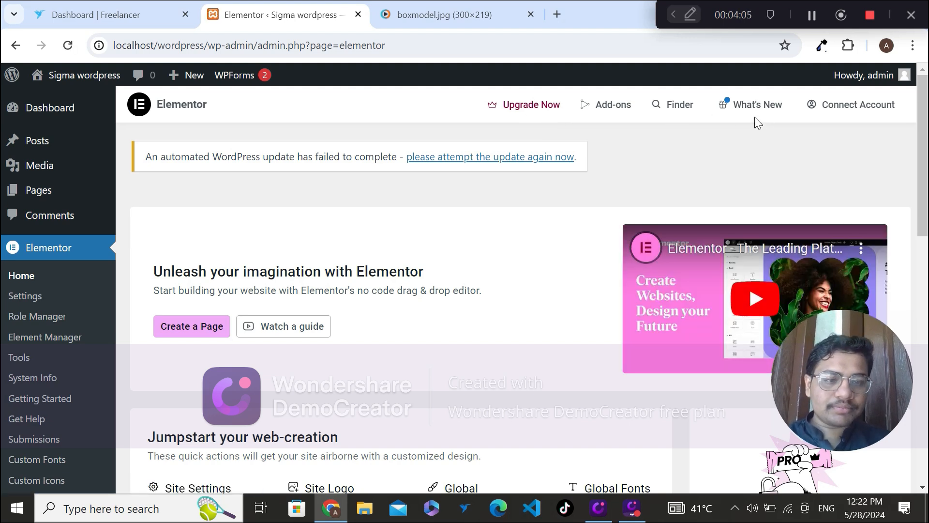
{"action": "mouse_move", "coordinate": [852, 92]}
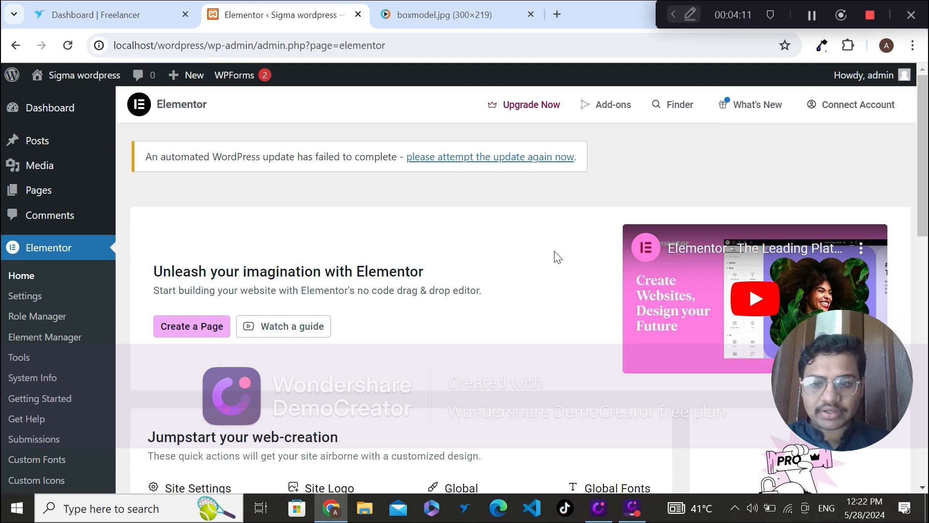
{"action": "scroll", "coordinate": [556, 257], "scroll_direction": "down", "scroll_amount": 2}
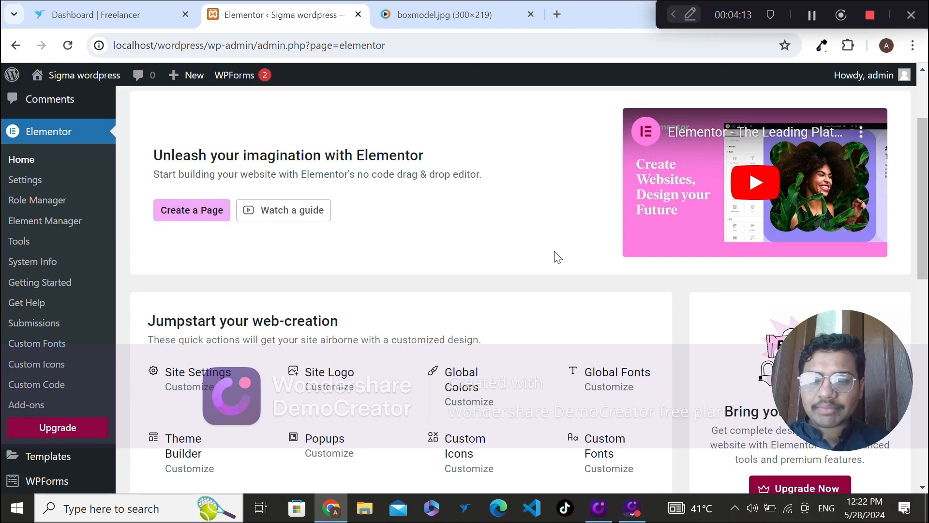
{"action": "scroll", "coordinate": [556, 257], "scroll_direction": "down", "scroll_amount": 1}
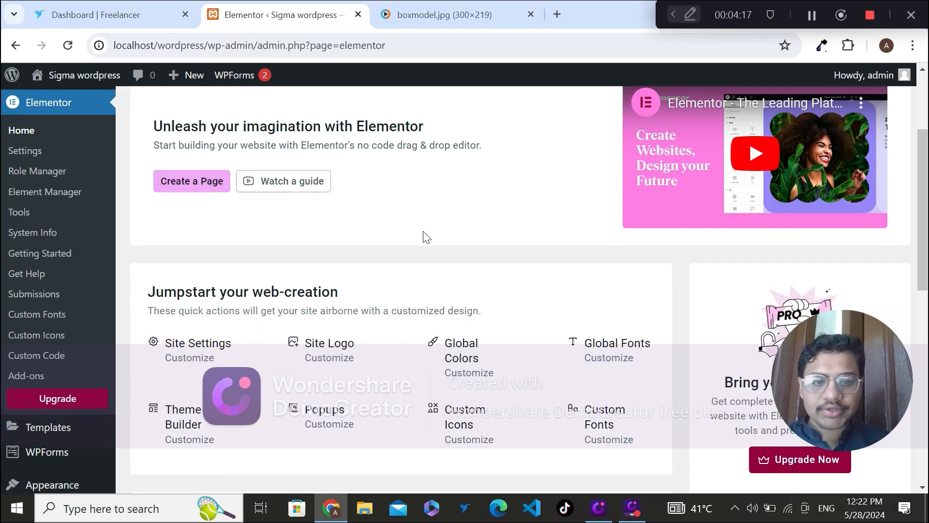
{"action": "scroll", "coordinate": [426, 237], "scroll_direction": "down", "scroll_amount": 4}
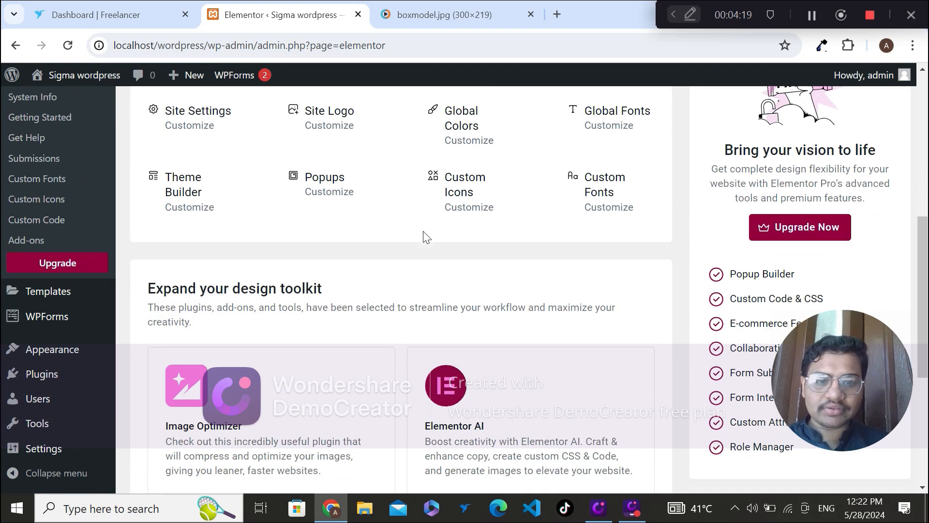
{"action": "scroll", "coordinate": [424, 236], "scroll_direction": "up", "scroll_amount": 1}
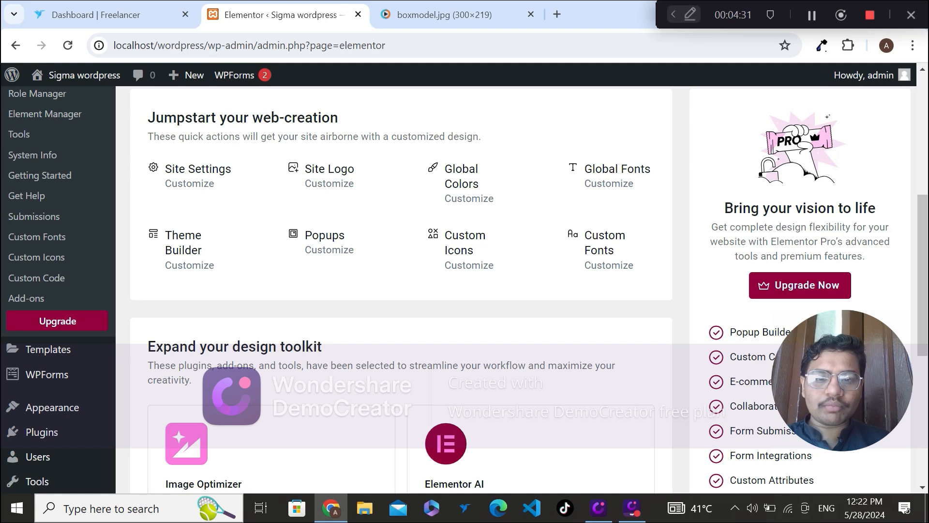
{"action": "scroll", "coordinate": [468, 366], "scroll_direction": "down", "scroll_amount": 4}
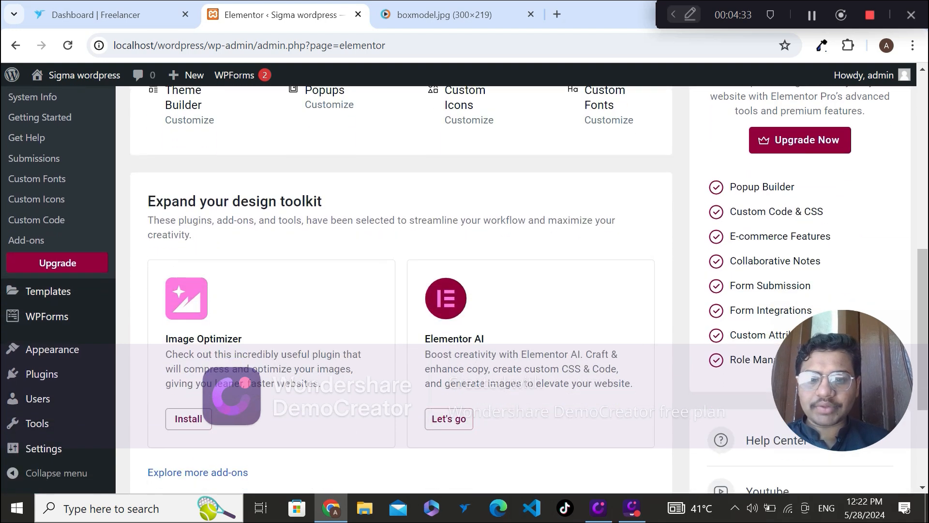
{"action": "scroll", "coordinate": [469, 367], "scroll_direction": "down", "scroll_amount": 1}
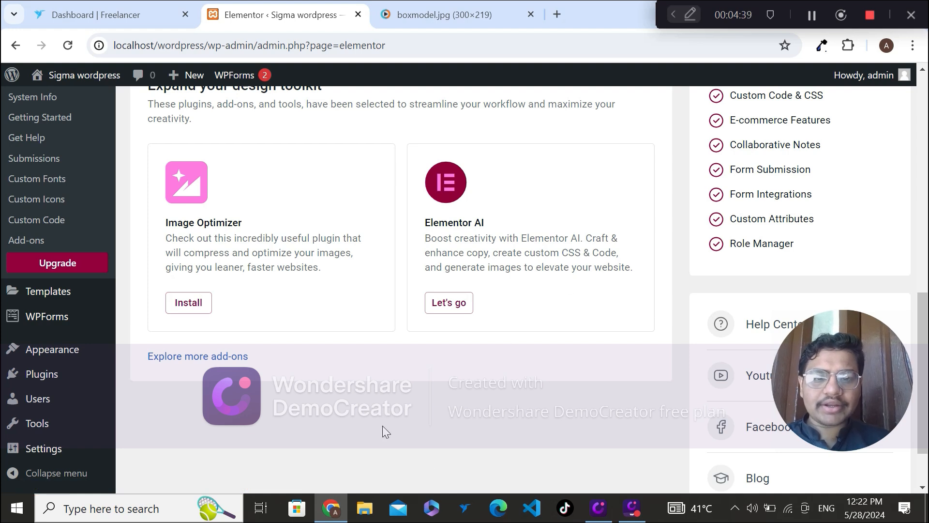
{"action": "scroll", "coordinate": [382, 426], "scroll_direction": "down", "scroll_amount": 1}
{"action": "scroll", "coordinate": [383, 426], "scroll_direction": "up", "scroll_amount": 6}
{"action": "scroll", "coordinate": [382, 426], "scroll_direction": "down", "scroll_amount": 8}
{"action": "scroll", "coordinate": [383, 426], "scroll_direction": "up", "scroll_amount": 3}
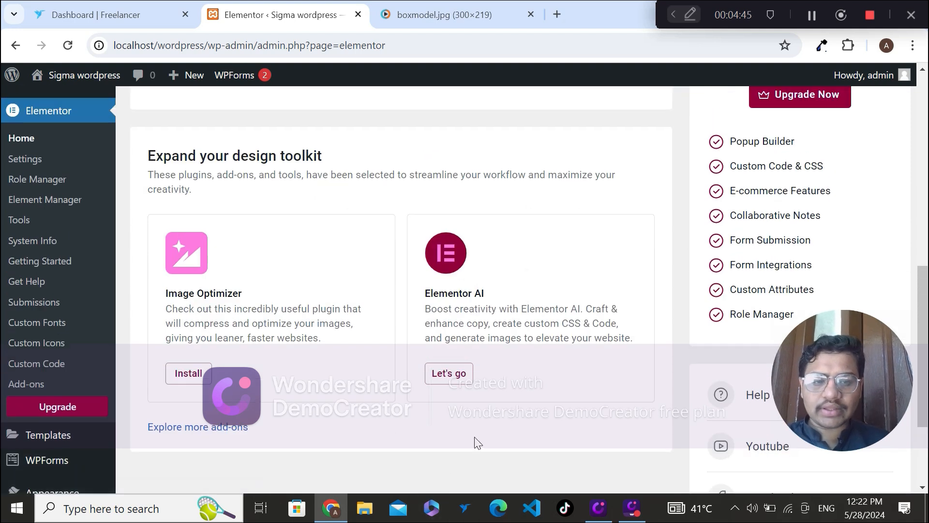
{"action": "scroll", "coordinate": [474, 442], "scroll_direction": "up", "scroll_amount": 10}
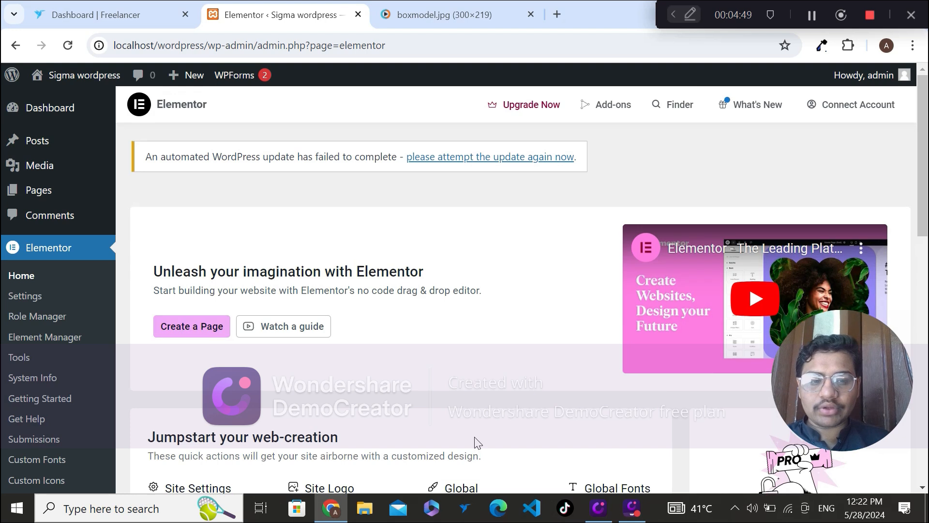
Step: Open Elementor's settings and review the General options and the Google Maps API key field under Integrations
{"action": "left_click", "coordinate": [28, 302]}
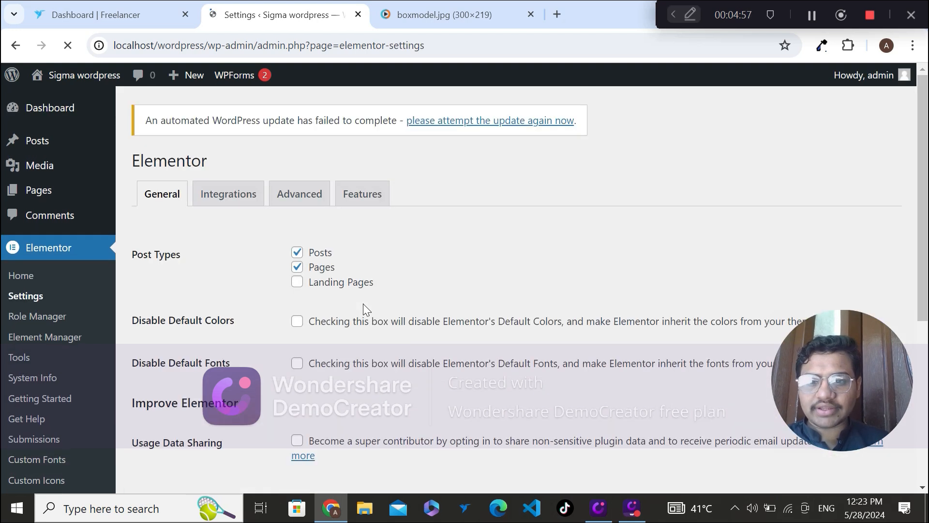
{"action": "scroll", "coordinate": [363, 303], "scroll_direction": "down", "scroll_amount": 2}
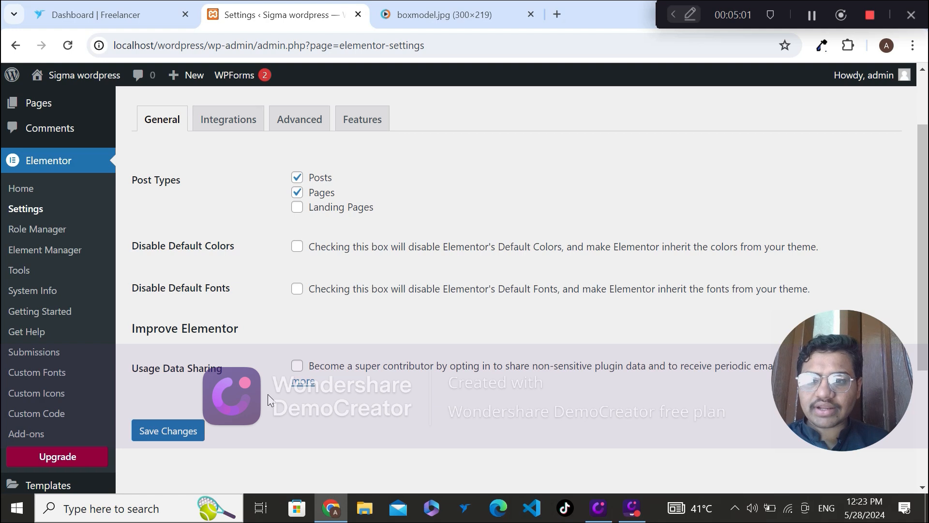
{"action": "scroll", "coordinate": [270, 399], "scroll_direction": "down", "scroll_amount": 4}
{"action": "scroll", "coordinate": [270, 400], "scroll_direction": "up", "scroll_amount": 6}
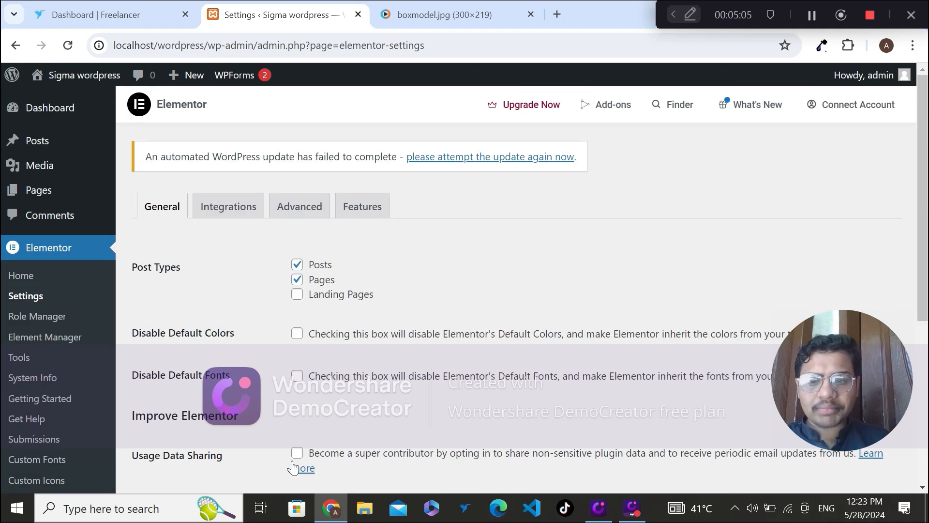
{"action": "left_click", "coordinate": [221, 217]}
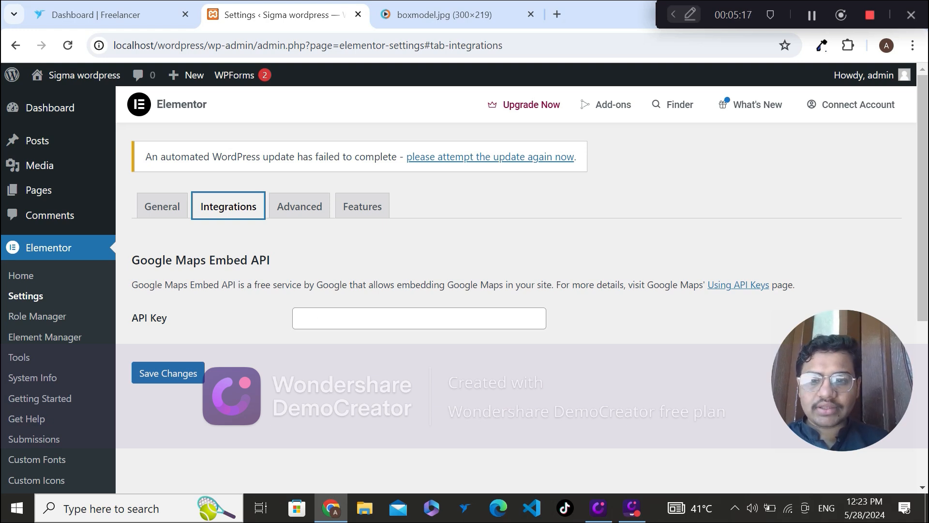
{"action": "left_click", "coordinate": [295, 318]}
Step: Open Elementor's Advanced settings and review the CSS Print Method, Switch Editor Loader Method and Enable Unfiltered File Uploads options
{"action": "left_click", "coordinate": [297, 213]}
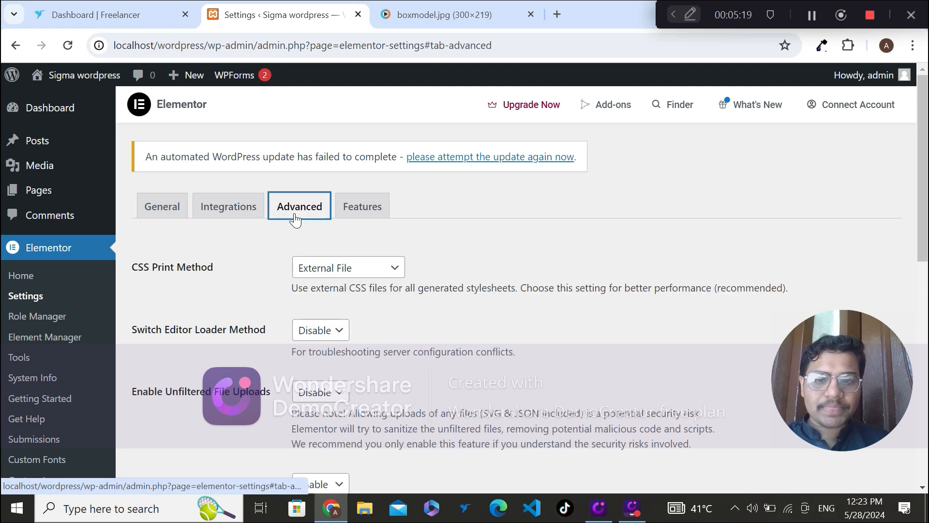
{"action": "scroll", "coordinate": [924, 203], "scroll_direction": "down", "scroll_amount": 1}
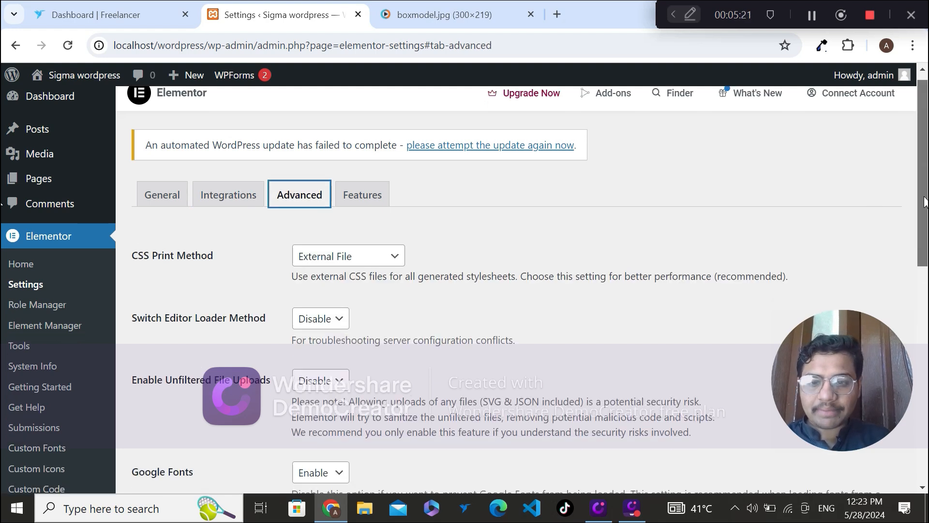
{"action": "left_click_drag", "start_coordinate": [924, 203], "coordinate": [3, 231]}
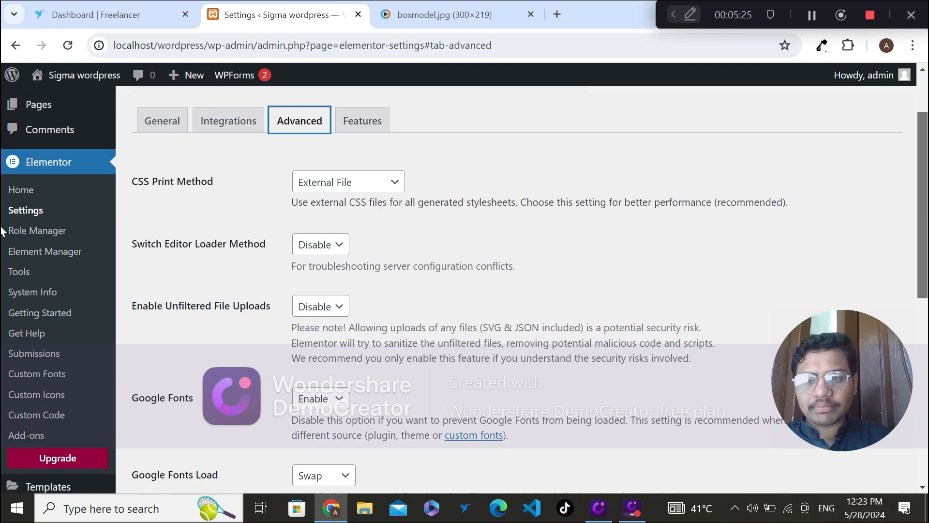
{"action": "left_click_drag", "start_coordinate": [928, 227], "coordinate": [928, 229]}
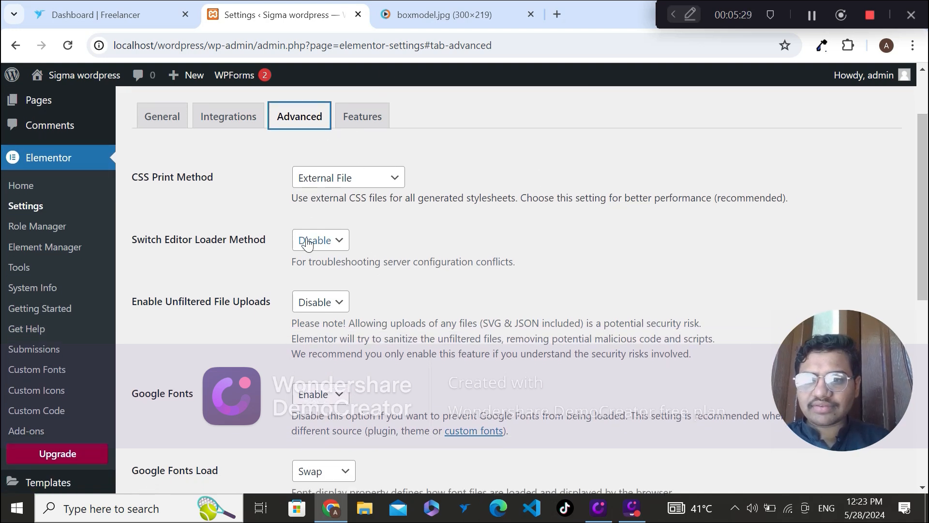
{"action": "left_click_drag", "start_coordinate": [925, 272], "coordinate": [2, 362]}
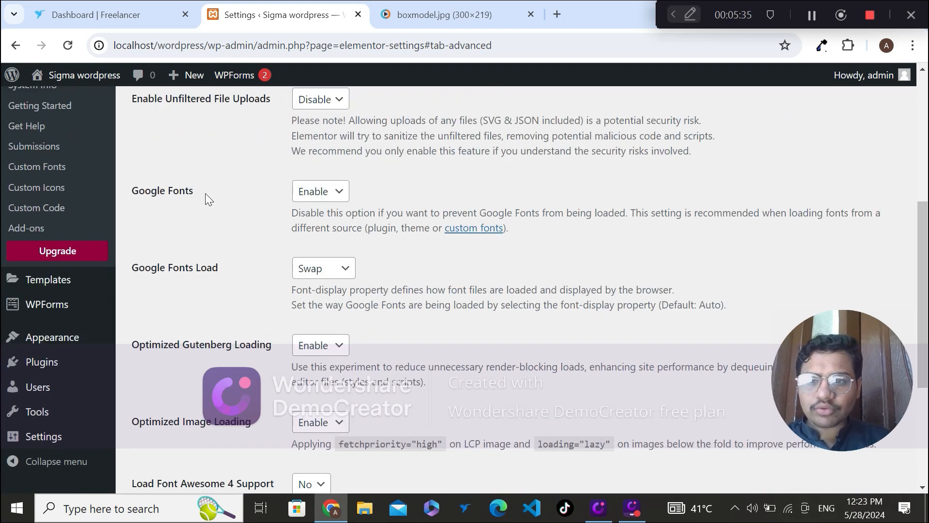
Step: Check the Google Fonts choices without changing them, and review the remaining Advanced options from Google Fonts Load through Generator Tag
{"action": "left_click", "coordinate": [338, 198]}
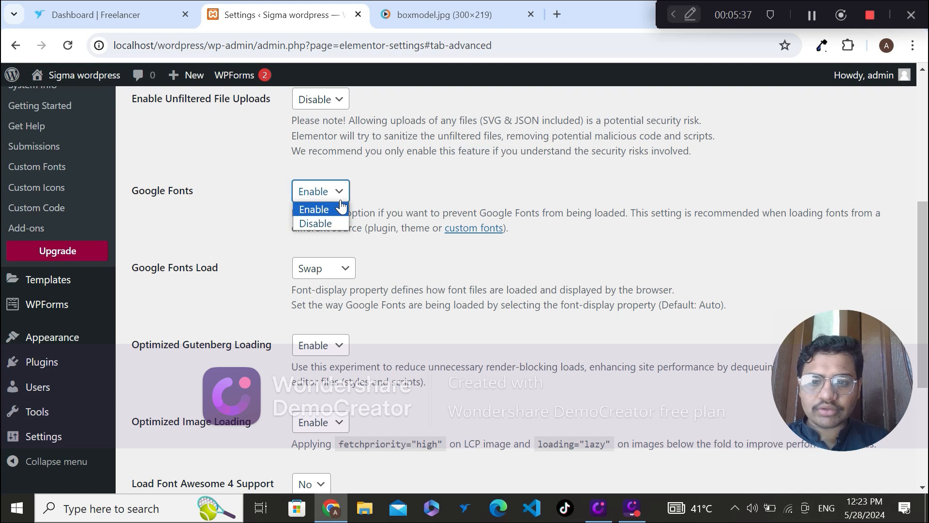
{"action": "left_click", "coordinate": [254, 201]}
{"action": "left_click_drag", "start_coordinate": [2, 326], "coordinate": [2, 342]}
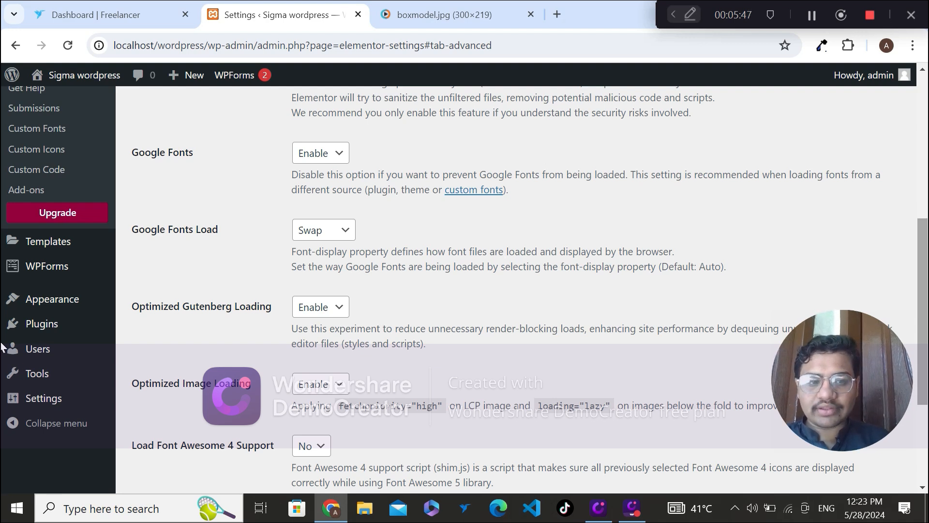
{"action": "scroll", "coordinate": [2, 354], "scroll_direction": "down", "scroll_amount": 1}
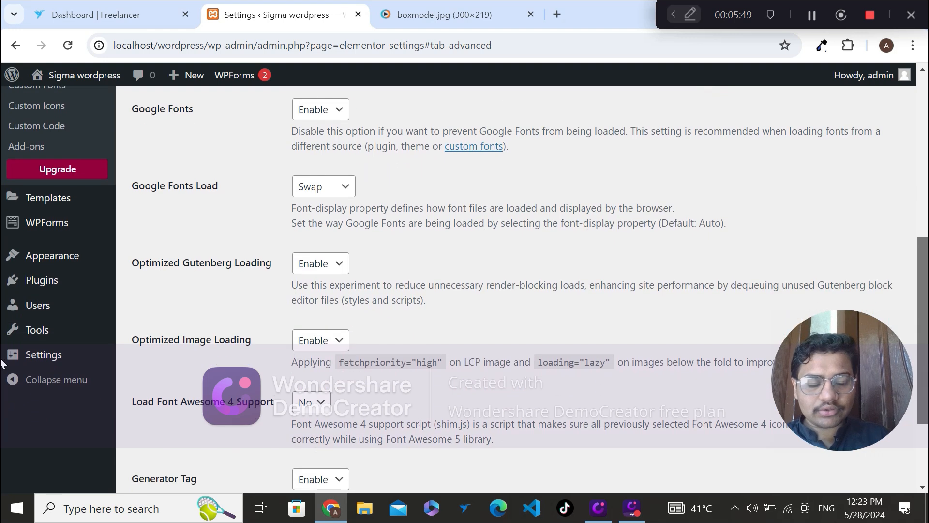
{"action": "scroll", "coordinate": [2, 368], "scroll_direction": "down", "scroll_amount": 1}
{"action": "scroll", "coordinate": [2, 376], "scroll_direction": "down", "scroll_amount": 2}
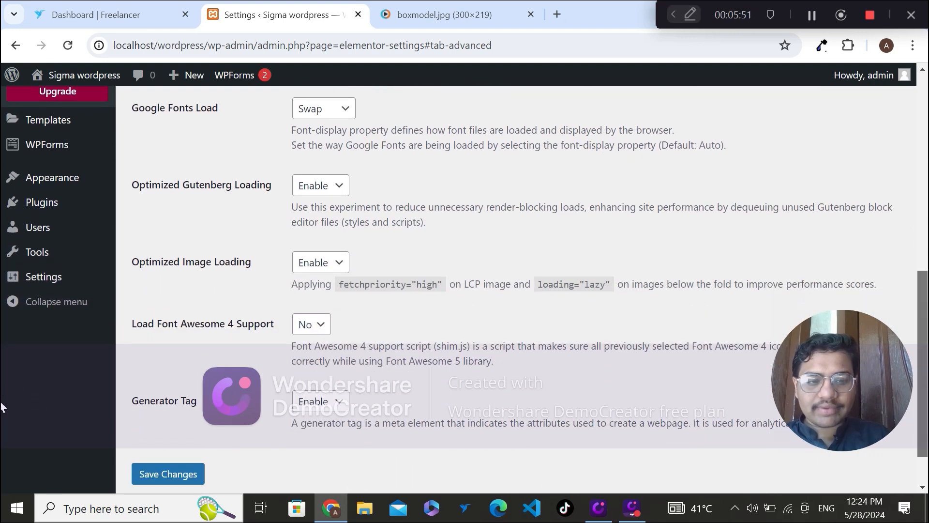
{"action": "left_click_drag", "start_coordinate": [925, 405], "coordinate": [922, 376]}
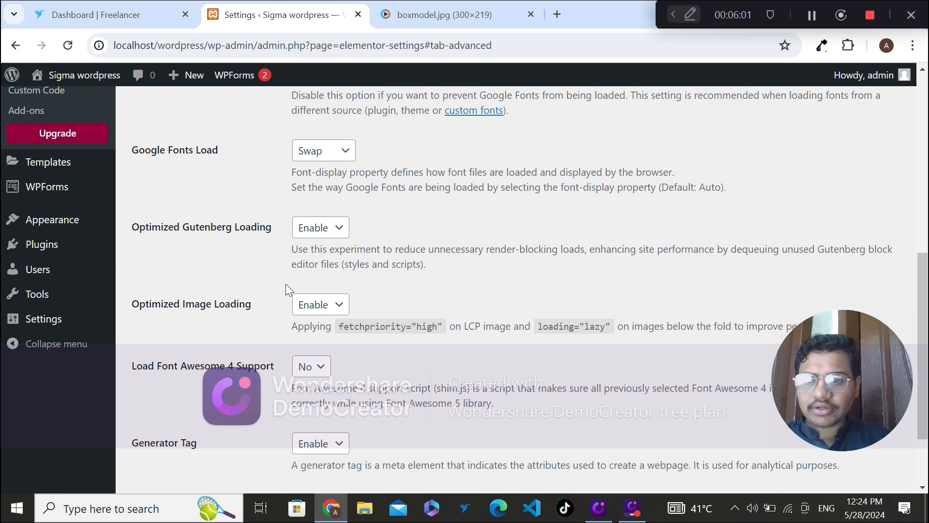
Step: Open Elementor's Features settings and review the Ongoing Experiments and Stable Features lists
{"action": "left_click_drag", "start_coordinate": [928, 361], "coordinate": [914, 126]}
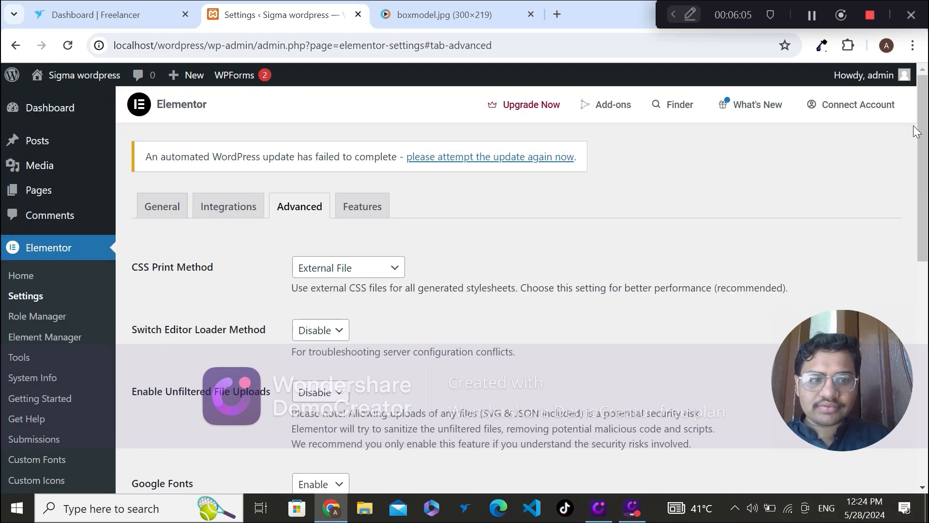
{"action": "left_click", "coordinate": [363, 215]}
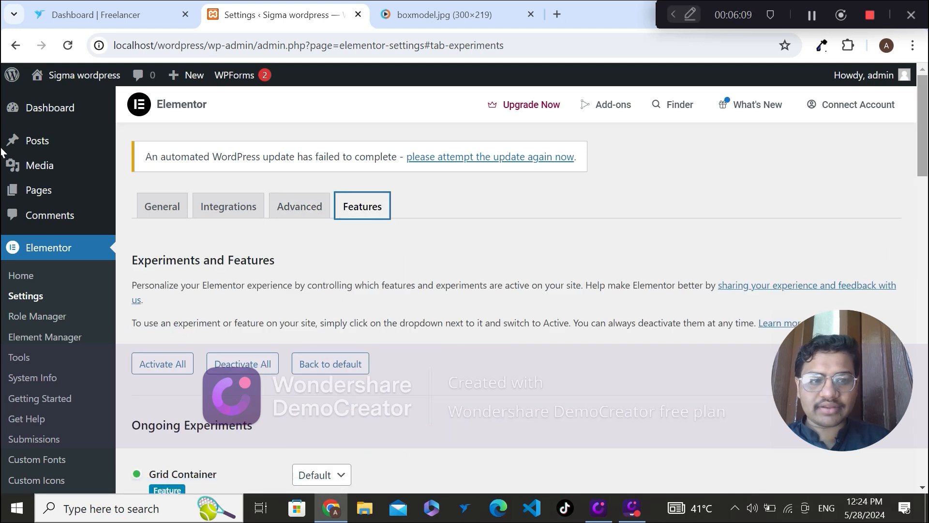
{"action": "scroll", "coordinate": [1, 174], "scroll_direction": "down", "scroll_amount": 4}
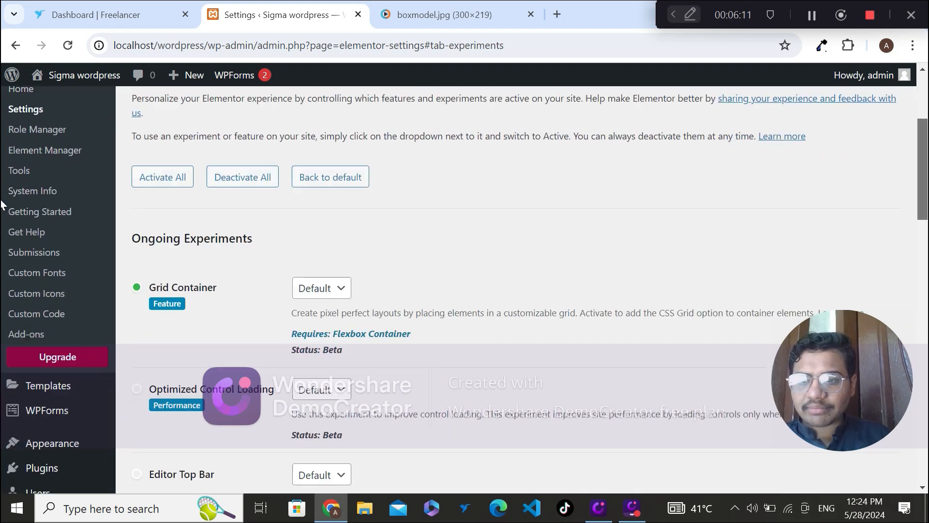
{"action": "scroll", "coordinate": [1, 203], "scroll_direction": "down", "scroll_amount": 1}
{"action": "scroll", "coordinate": [2, 205], "scroll_direction": "down", "scroll_amount": 3}
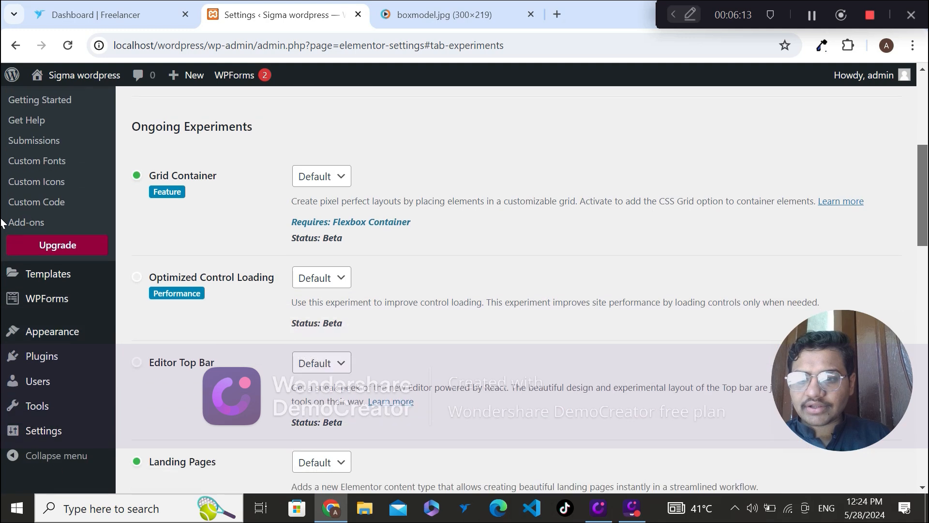
{"action": "scroll", "coordinate": [1, 237], "scroll_direction": "down", "scroll_amount": 10}
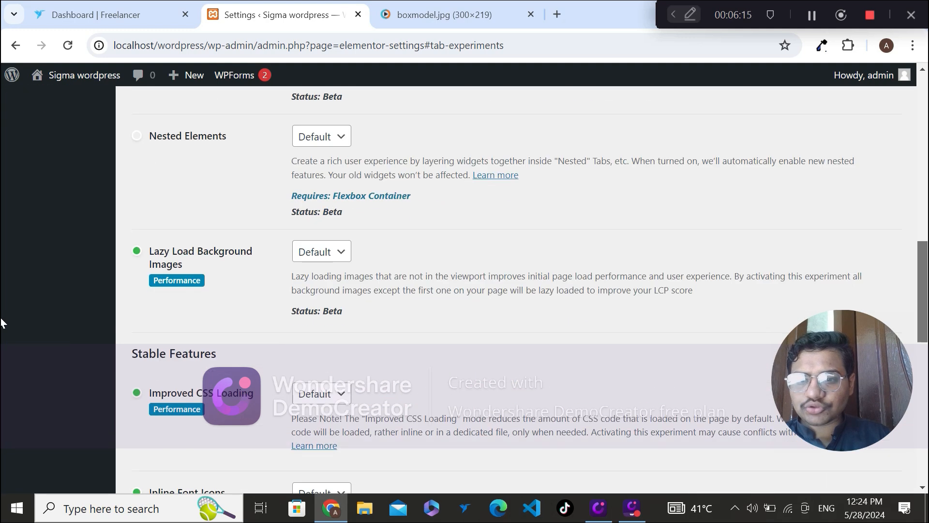
{"action": "left_click_drag", "start_coordinate": [924, 349], "coordinate": [910, 198]}
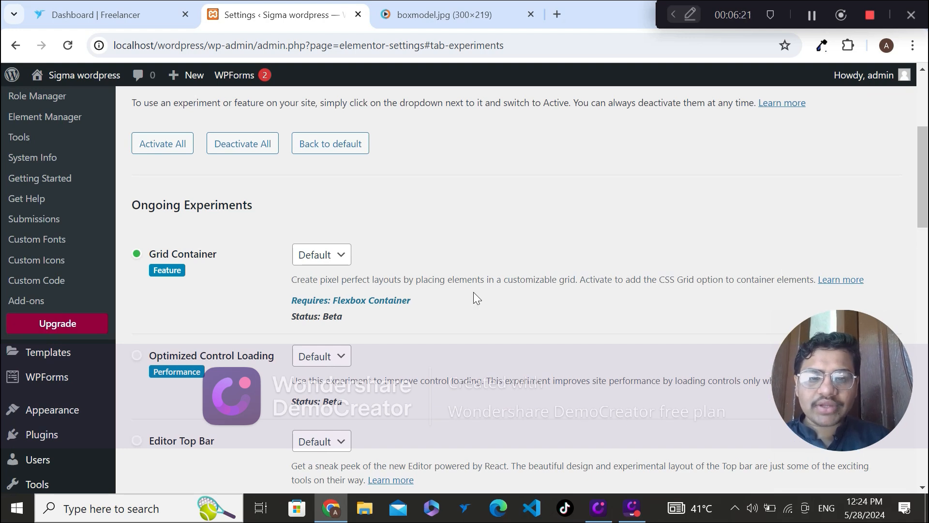
{"action": "scroll", "coordinate": [1, 140], "scroll_direction": "up", "scroll_amount": 5}
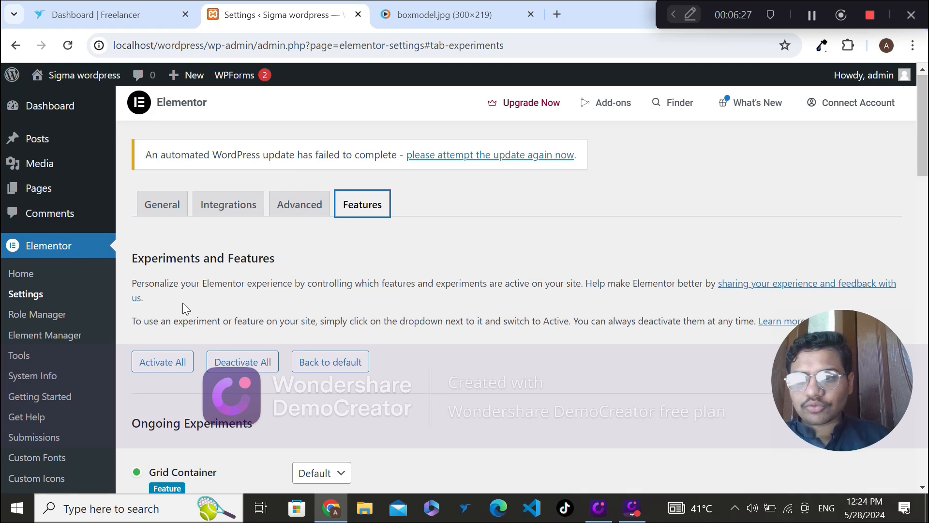
Step: Open Elementor's Role Manager page and review the user roles listed for editing permissions
{"action": "scroll", "coordinate": [181, 303], "scroll_direction": "down", "scroll_amount": 3}
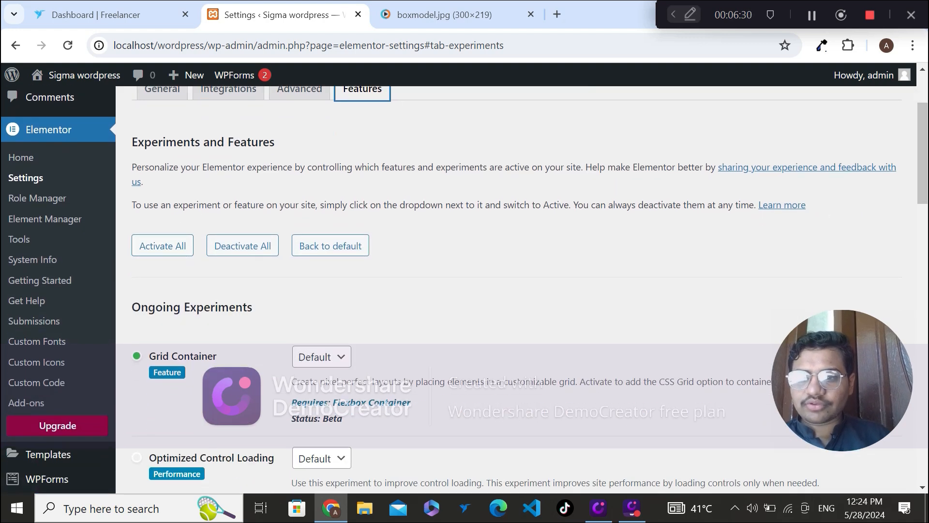
{"action": "left_click", "coordinate": [36, 202]}
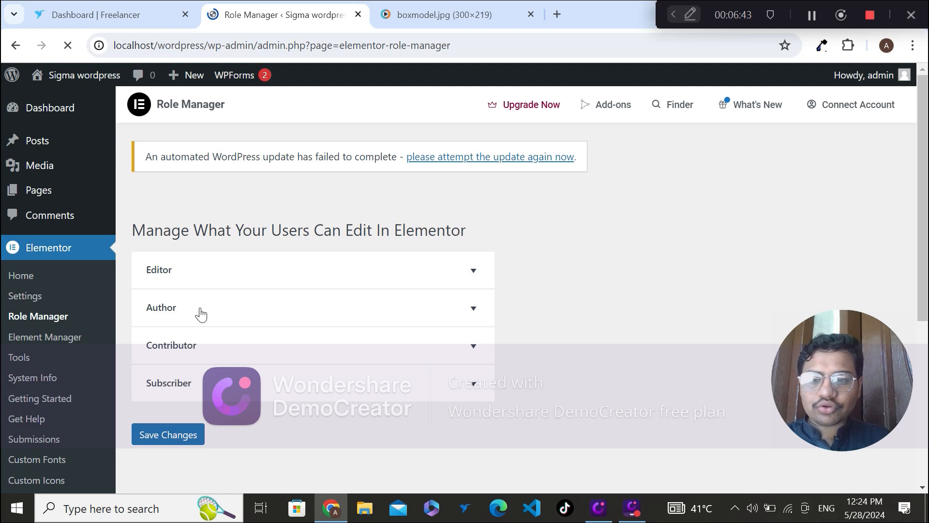
Step: Open the Element Manager and look through the list of Elementor and WordPress widgets with their status and usage columns
{"action": "left_click", "coordinate": [26, 339]}
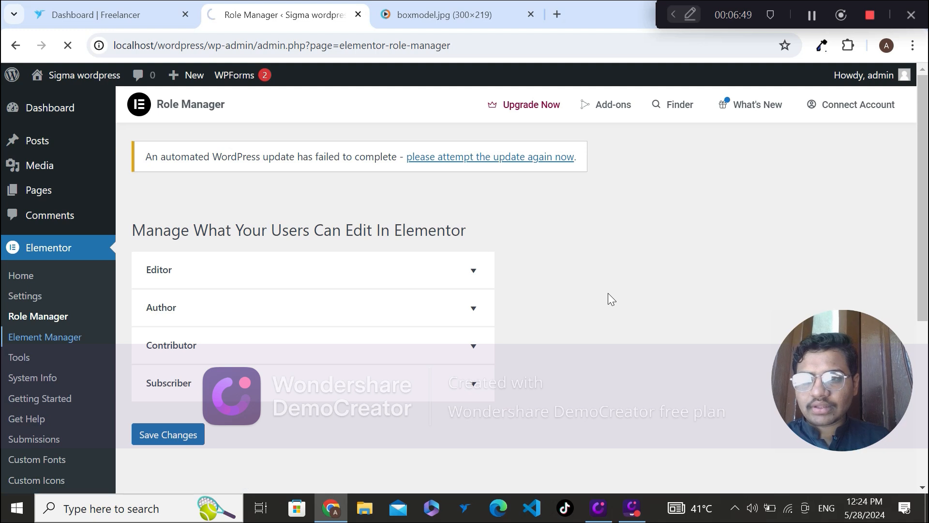
{"action": "key", "text": "Down"}
{"action": "key", "text": "Down"}
{"action": "key", "text": "Down"}
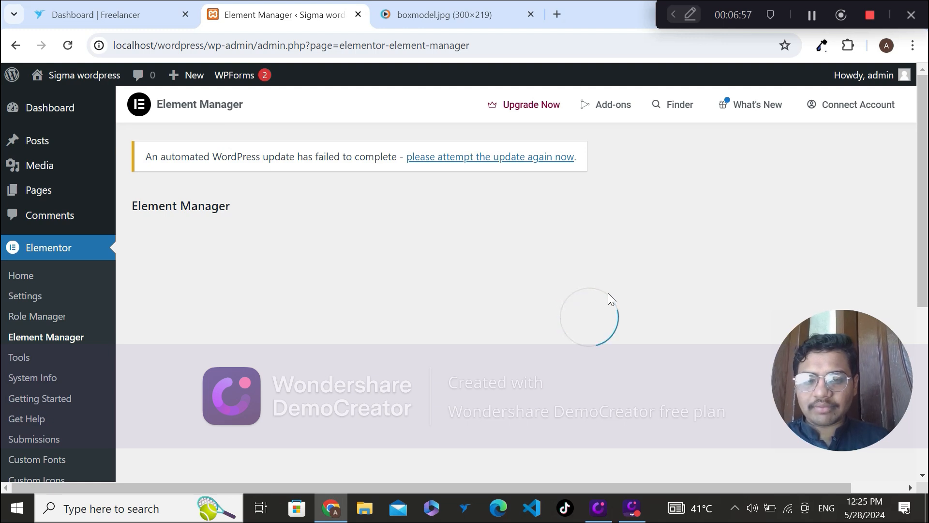
{"action": "scroll", "coordinate": [612, 298], "scroll_direction": "down", "scroll_amount": 5}
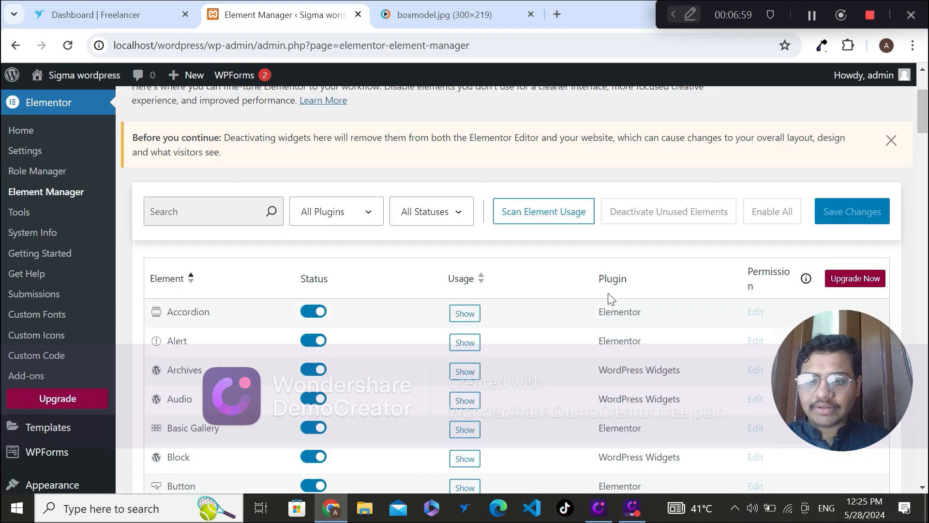
{"action": "scroll", "coordinate": [611, 299], "scroll_direction": "down", "scroll_amount": 10}
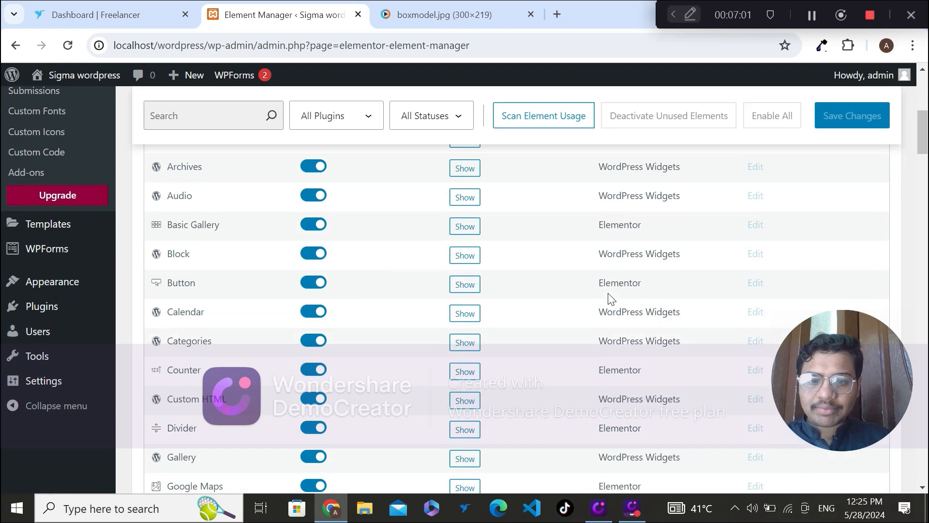
{"action": "scroll", "coordinate": [609, 297], "scroll_direction": "down", "scroll_amount": 15}
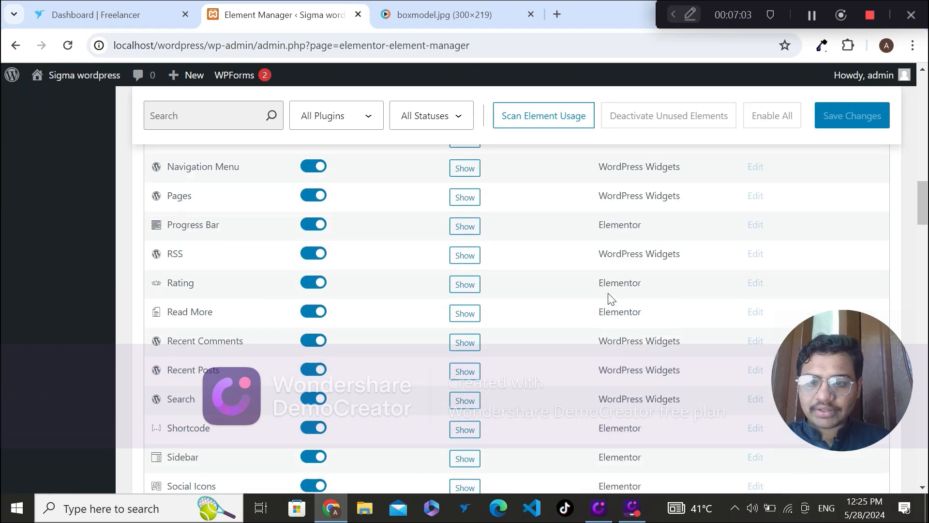
{"action": "scroll", "coordinate": [609, 297], "scroll_direction": "up", "scroll_amount": 6}
{"action": "scroll", "coordinate": [608, 292], "scroll_direction": "up", "scroll_amount": 20}
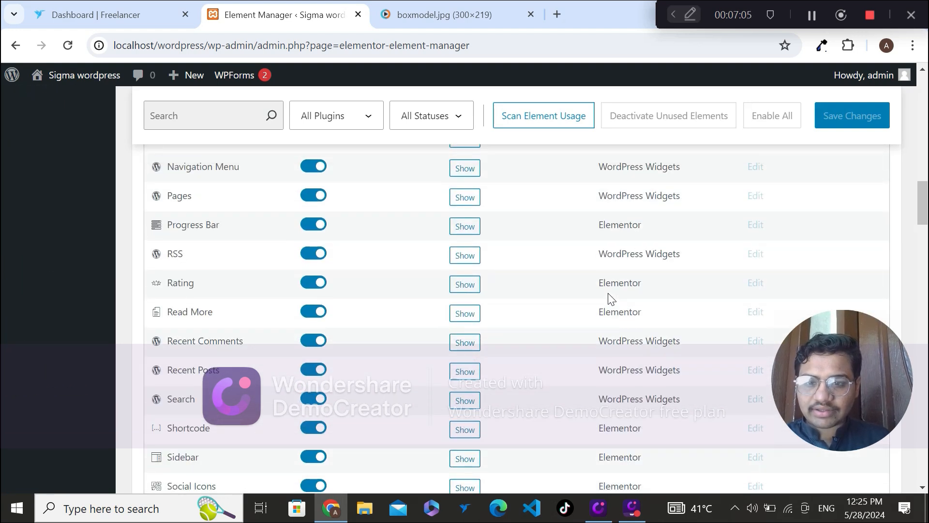
{"action": "scroll", "coordinate": [611, 298], "scroll_direction": "down", "scroll_amount": 3}
{"action": "scroll", "coordinate": [611, 298], "scroll_direction": "down", "scroll_amount": 3}
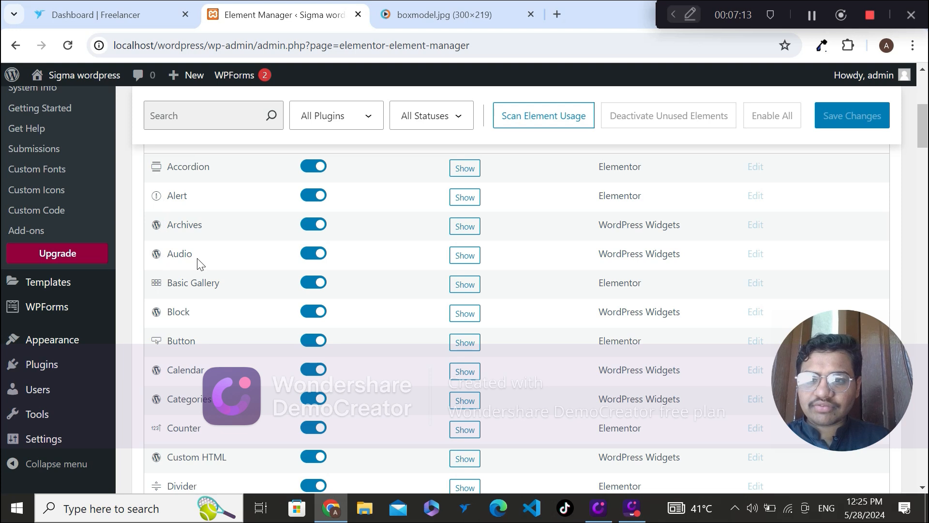
{"action": "mouse_move", "coordinate": [115, 321]}
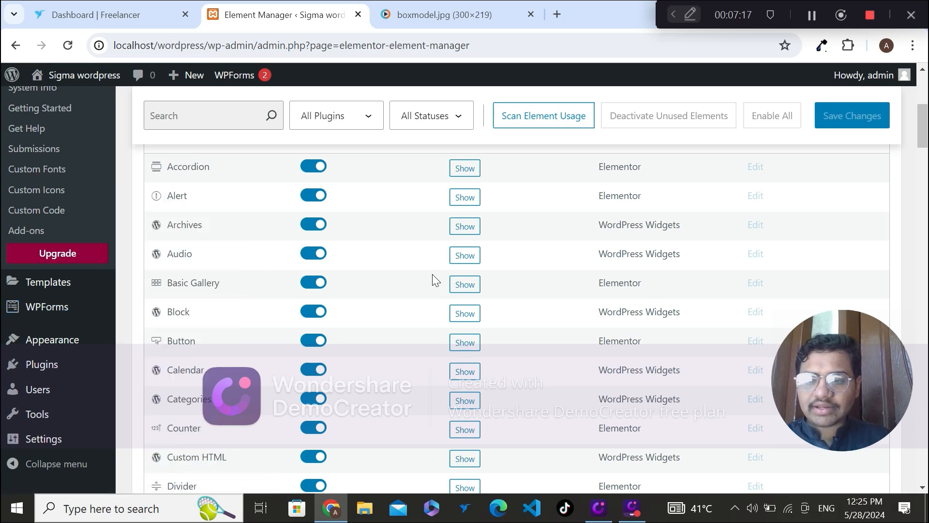
Step: Examine the Elementor Pro Elements list and compare it with the standard elements in the Element Manager
{"action": "scroll", "coordinate": [445, 273], "scroll_direction": "down", "scroll_amount": 20}
{"action": "scroll", "coordinate": [448, 277], "scroll_direction": "up", "scroll_amount": 4}
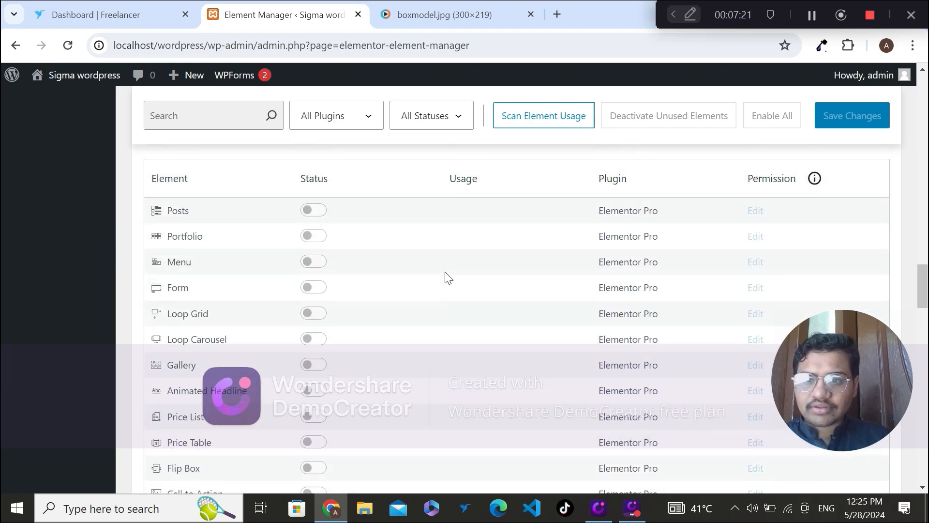
{"action": "scroll", "coordinate": [448, 278], "scroll_direction": "up", "scroll_amount": 1}
{"action": "scroll", "coordinate": [446, 276], "scroll_direction": "up", "scroll_amount": 1}
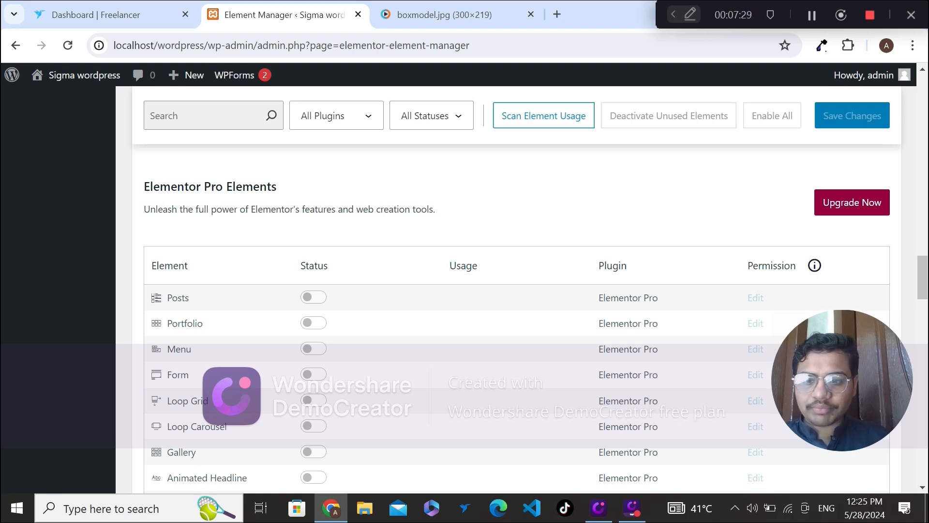
{"action": "scroll", "coordinate": [367, 218], "scroll_direction": "down", "scroll_amount": 20}
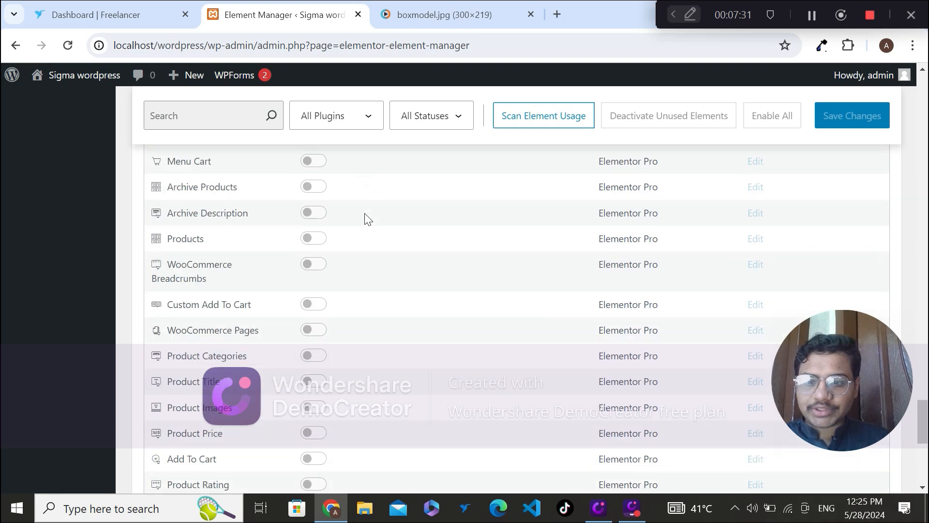
{"action": "scroll", "coordinate": [366, 217], "scroll_direction": "down", "scroll_amount": 10}
{"action": "scroll", "coordinate": [367, 218], "scroll_direction": "up", "scroll_amount": 20}
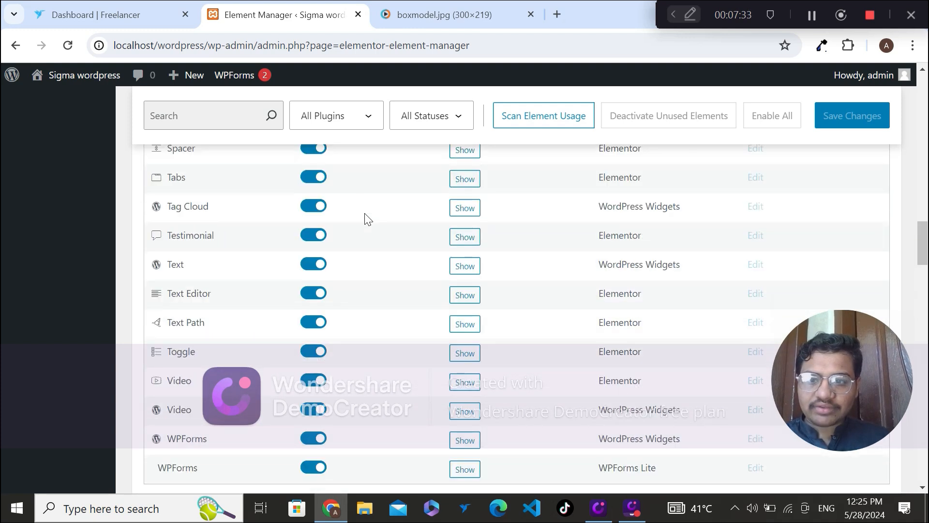
{"action": "scroll", "coordinate": [367, 217], "scroll_direction": "up", "scroll_amount": 7}
{"action": "scroll", "coordinate": [366, 218], "scroll_direction": "down", "scroll_amount": 8}
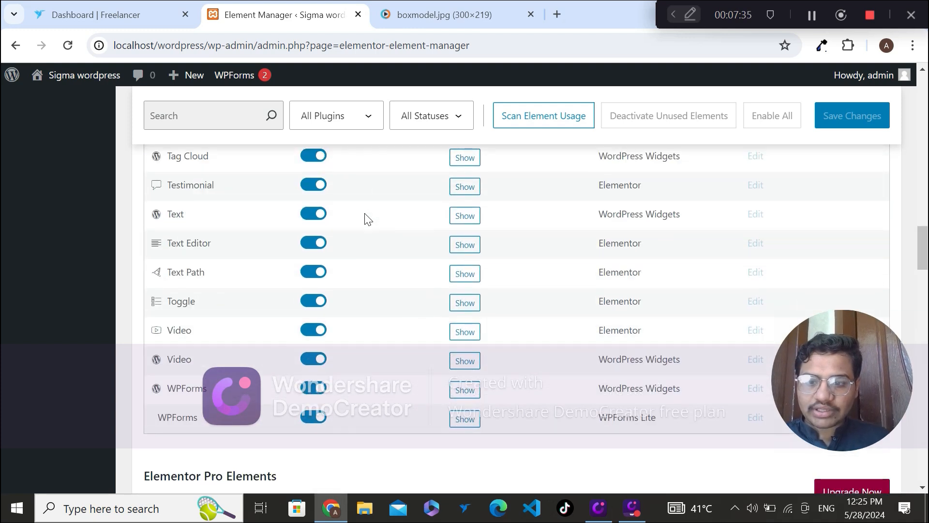
{"action": "scroll", "coordinate": [366, 219], "scroll_direction": "down", "scroll_amount": 7}
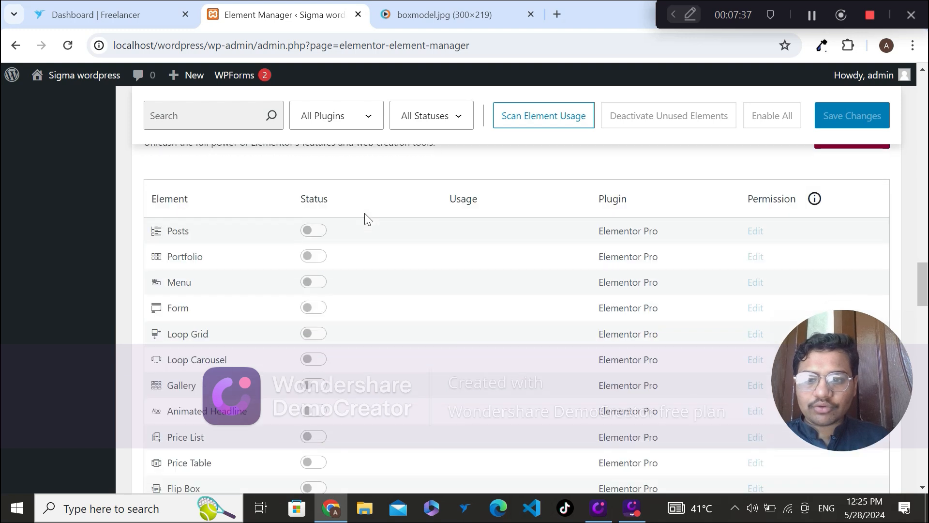
{"action": "scroll", "coordinate": [366, 219], "scroll_direction": "up", "scroll_amount": 20}
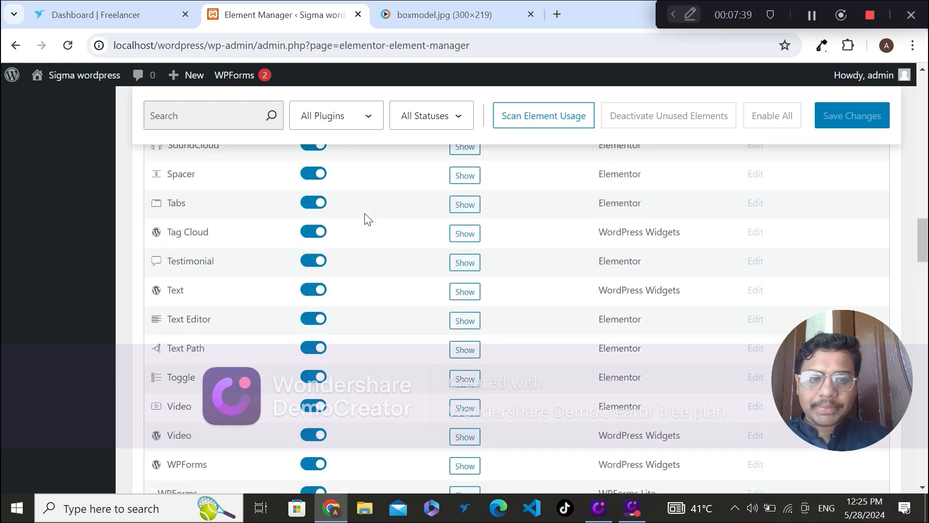
{"action": "scroll", "coordinate": [365, 213], "scroll_direction": "down", "scroll_amount": 2}
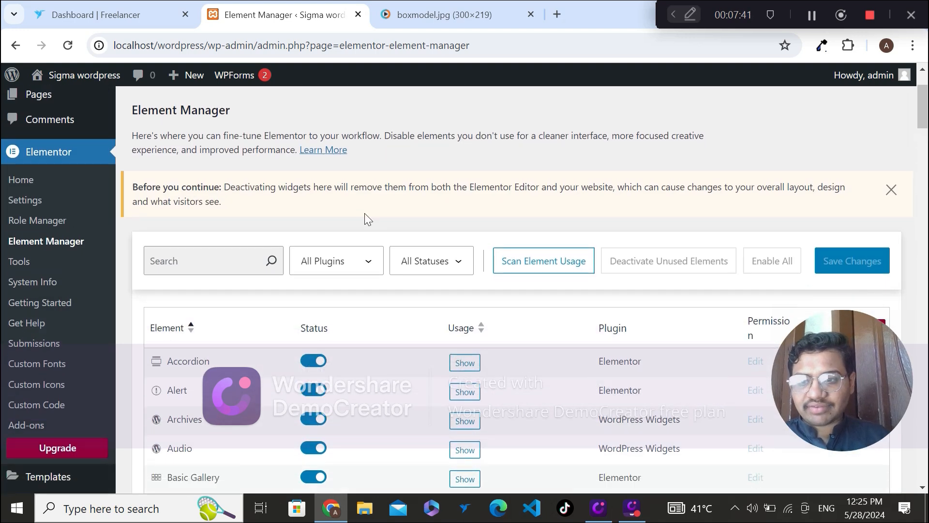
Step: Open Elementor's Tools page and review the General, Replace URL and Version Control settings
{"action": "left_click", "coordinate": [42, 181]}
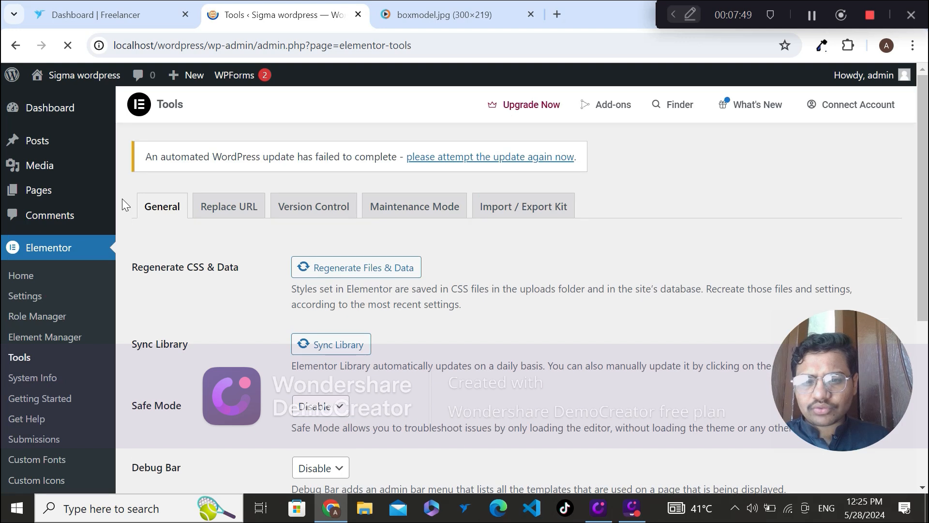
{"action": "scroll", "coordinate": [122, 199], "scroll_direction": "down", "scroll_amount": 2}
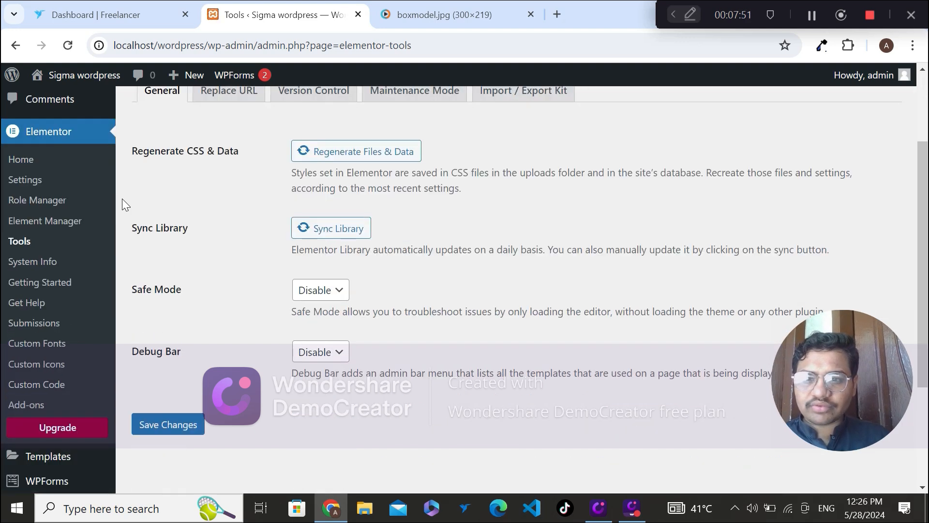
{"action": "scroll", "coordinate": [122, 199], "scroll_direction": "up", "scroll_amount": 1}
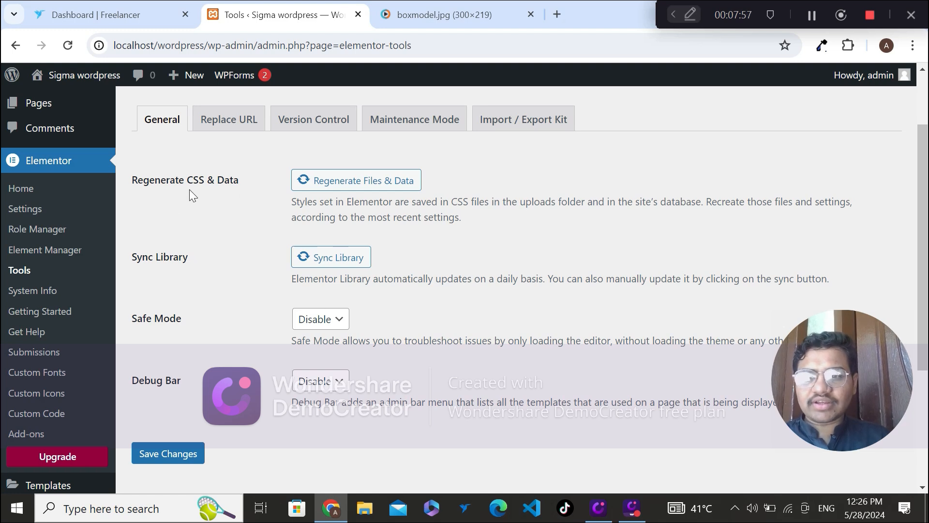
{"action": "left_click", "coordinate": [212, 117]}
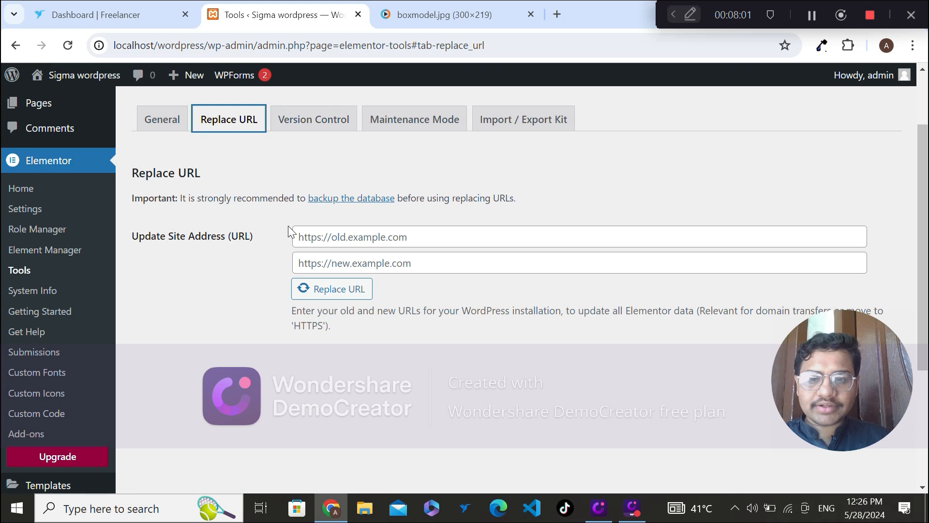
{"action": "left_click", "coordinate": [295, 125]}
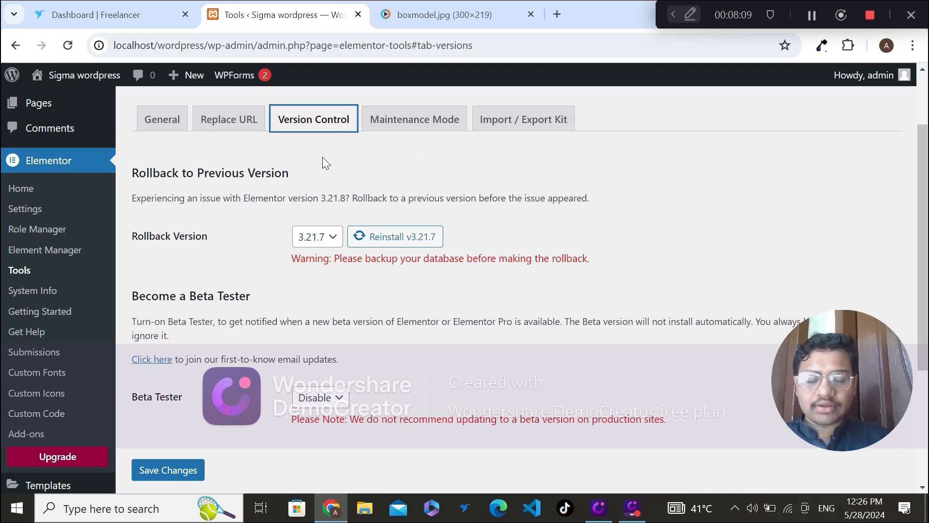
Step: In the Maintenance Mode settings, set Who Can Access to Custom to view its role choices, and return it to Logged In
{"action": "left_click", "coordinate": [383, 130]}
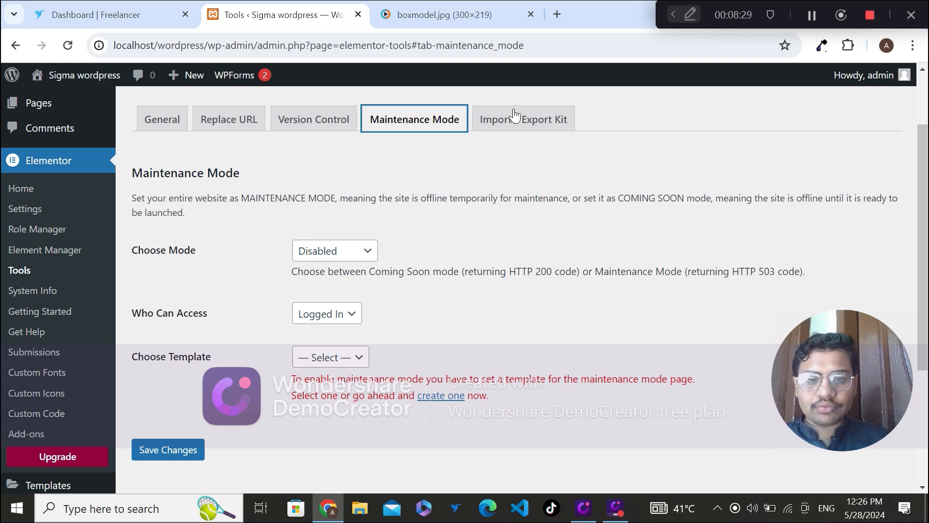
{"action": "left_click", "coordinate": [513, 121]}
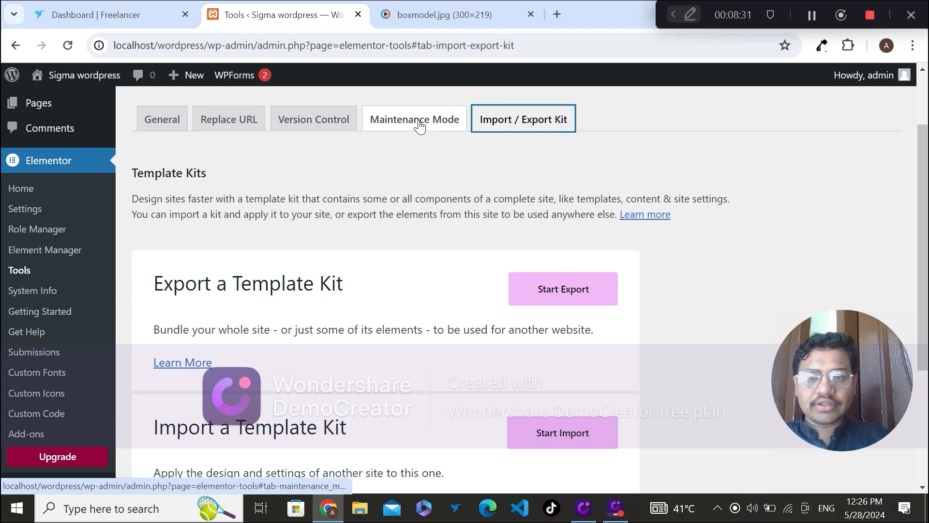
{"action": "left_click", "coordinate": [414, 122]}
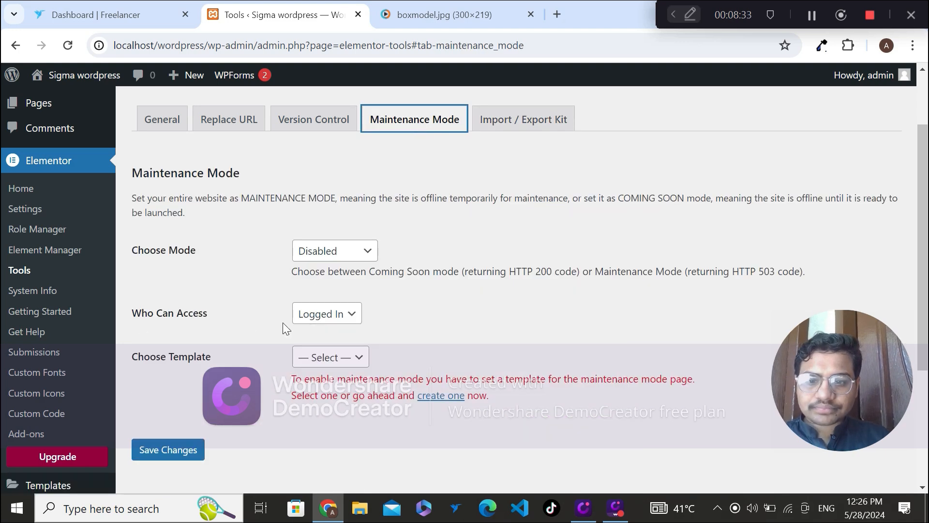
{"action": "left_click", "coordinate": [319, 317]}
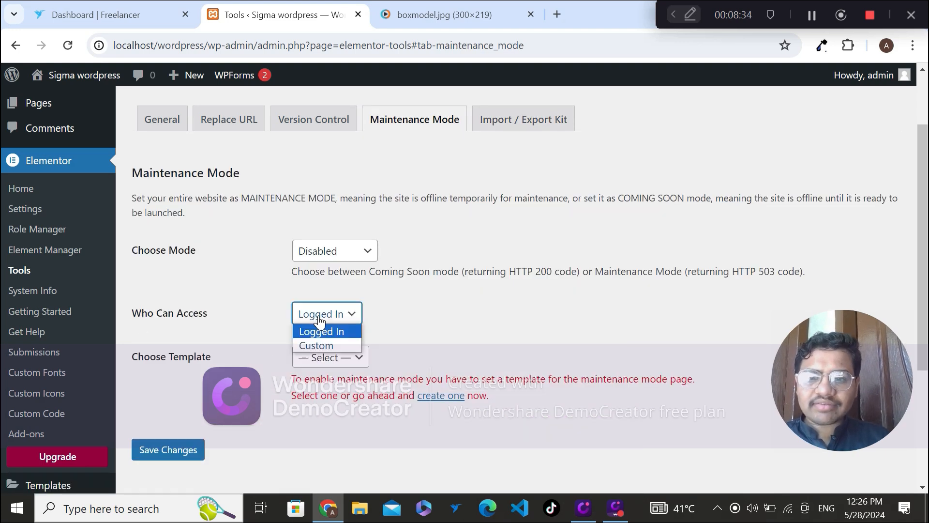
{"action": "left_click", "coordinate": [326, 344]}
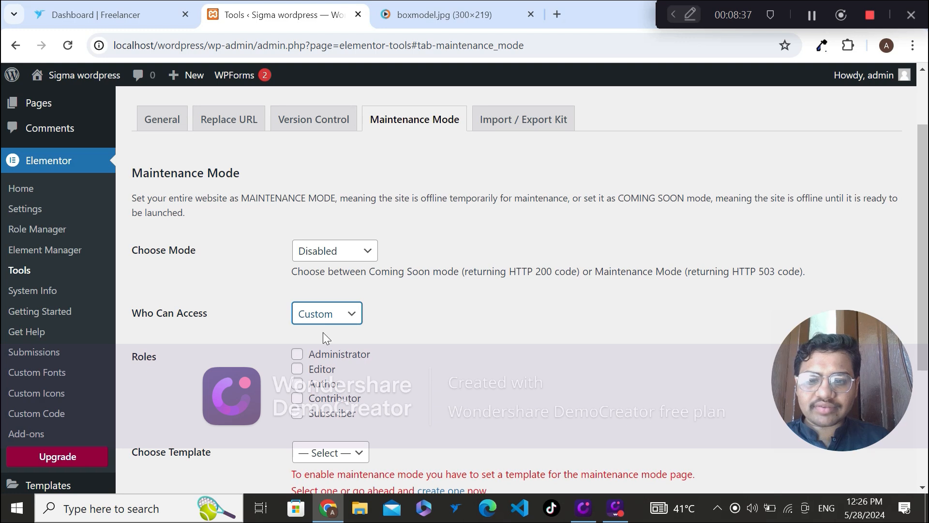
{"action": "left_click", "coordinate": [335, 325]}
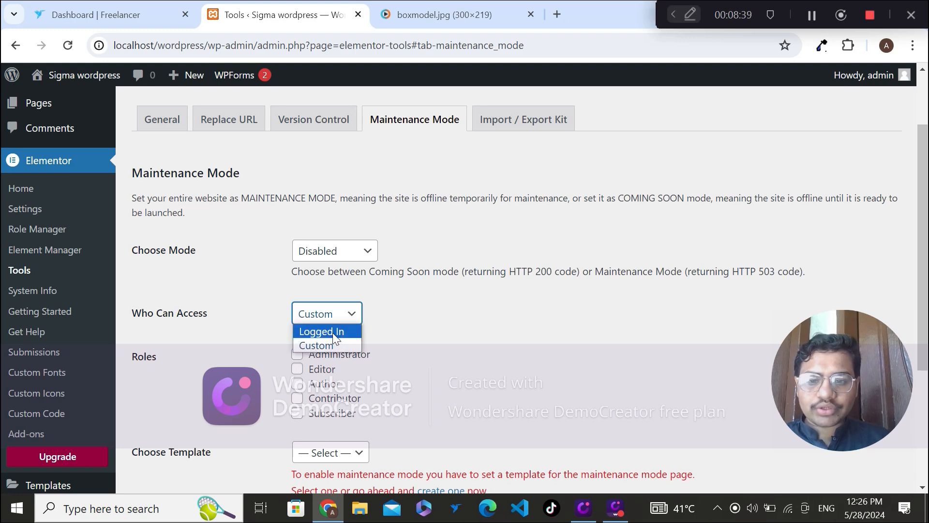
{"action": "left_click", "coordinate": [333, 331]}
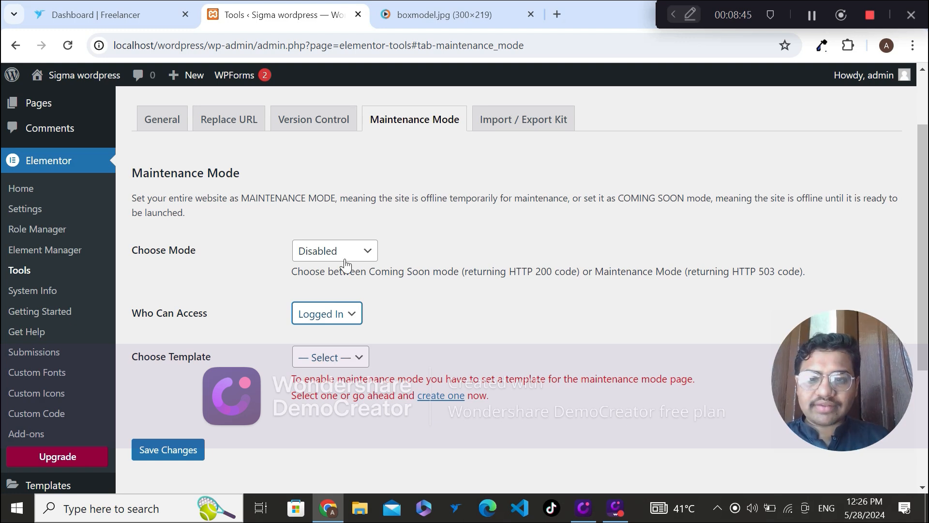
Step: Check the Choose Mode and Choose Template options for Maintenance Mode, keeping the mode Disabled
{"action": "left_click", "coordinate": [333, 250]}
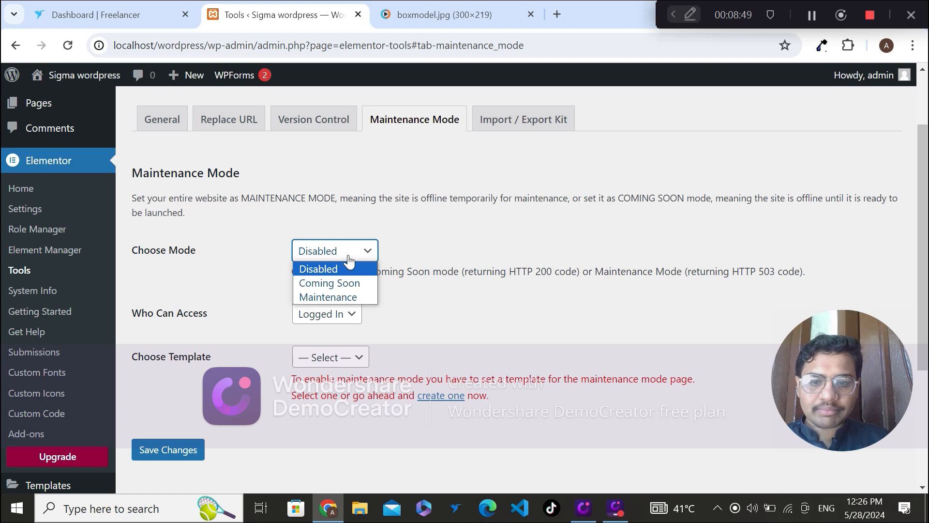
{"action": "left_click", "coordinate": [339, 268]}
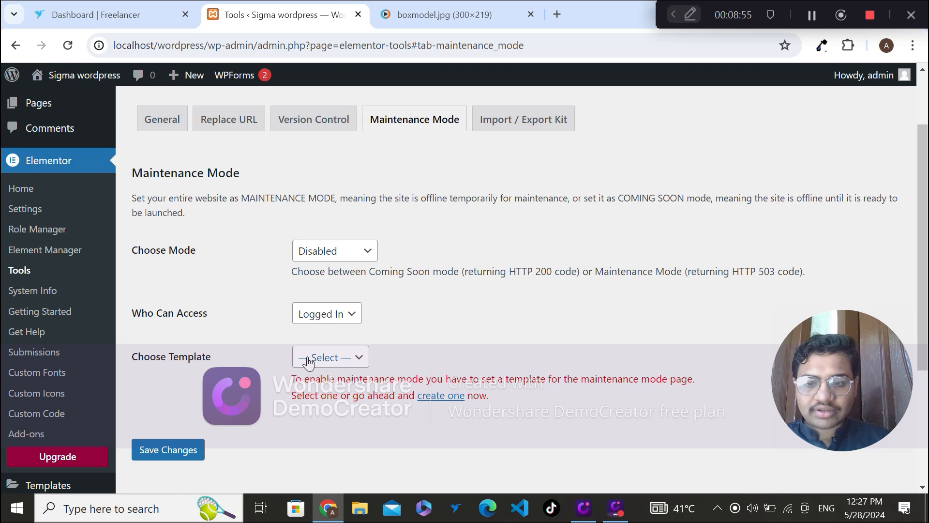
{"action": "left_click", "coordinate": [308, 360]}
{"action": "left_click", "coordinate": [458, 323]}
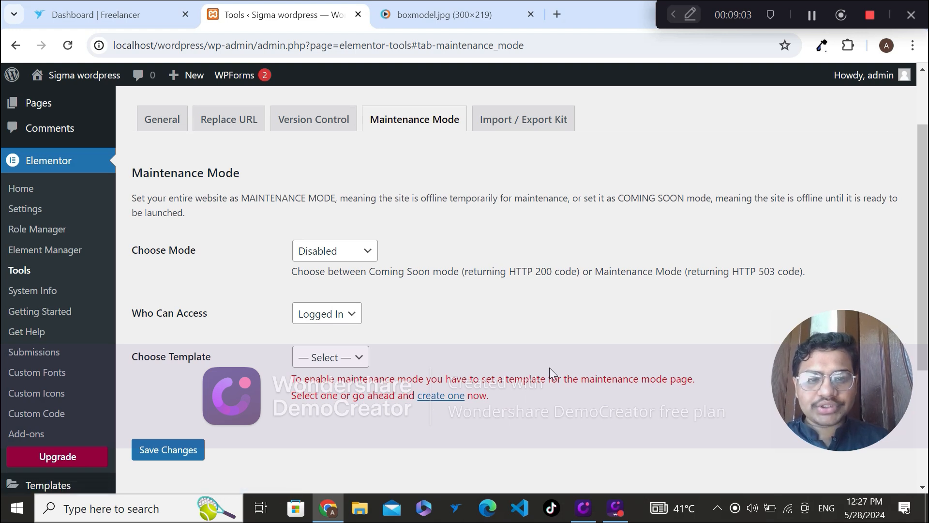
{"action": "left_click", "coordinate": [334, 358]}
{"action": "left_click", "coordinate": [503, 327]}
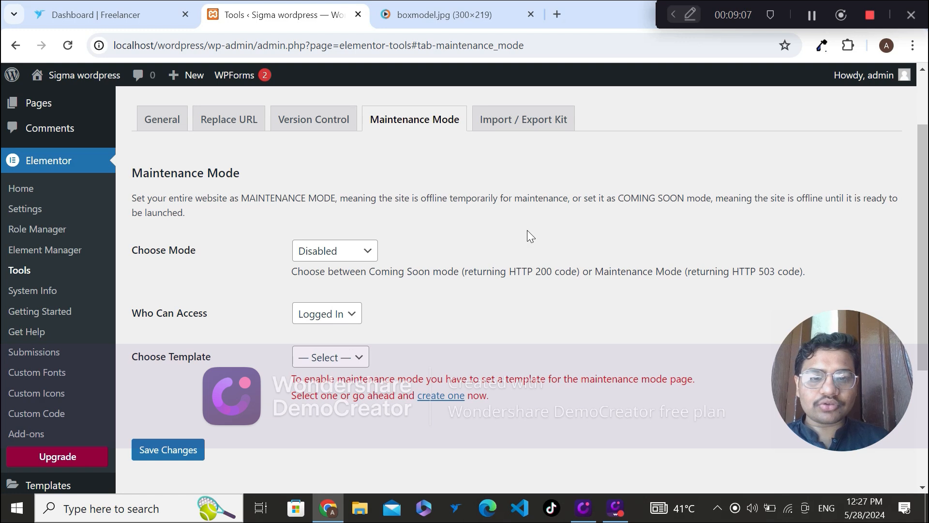
Step: Open the Import / Export Kit tools and review the template kit export and import options
{"action": "left_click", "coordinate": [532, 130]}
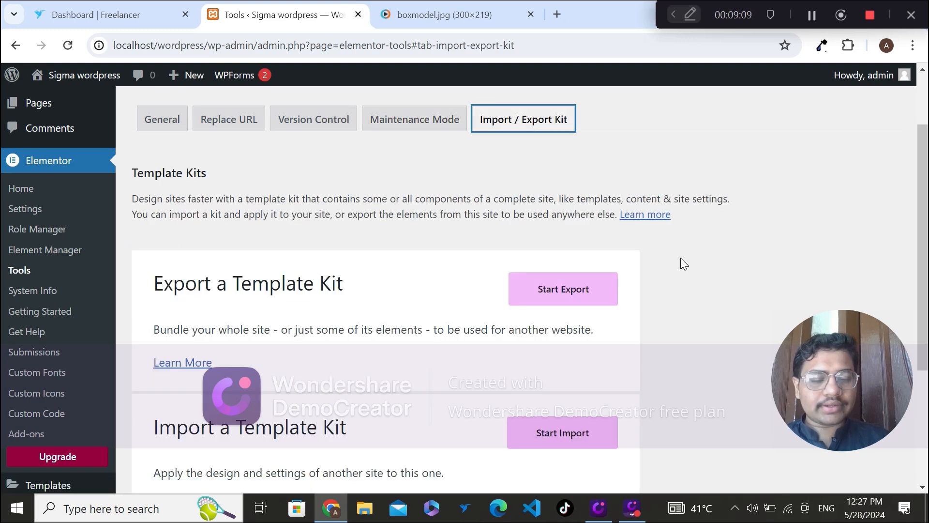
{"action": "scroll", "coordinate": [2, 293], "scroll_direction": "down", "scroll_amount": 1}
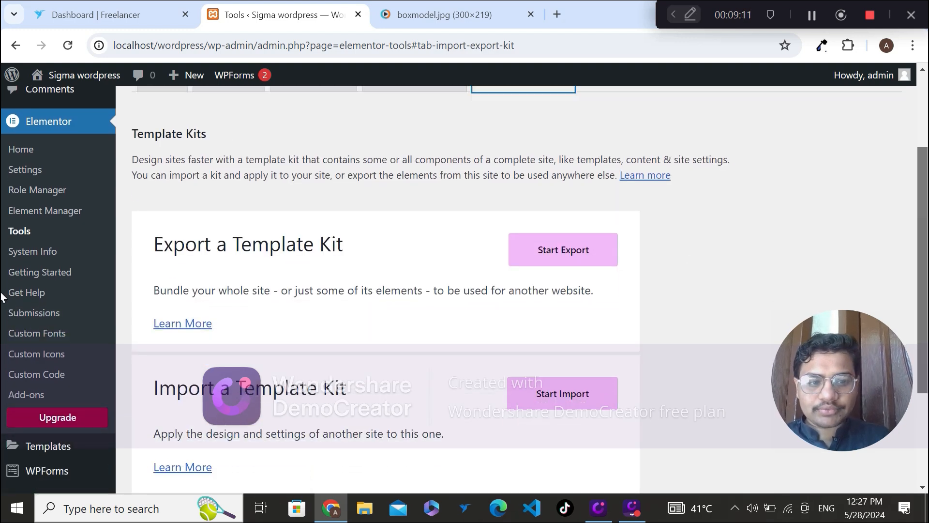
{"action": "scroll", "coordinate": [2, 297], "scroll_direction": "down", "scroll_amount": 1}
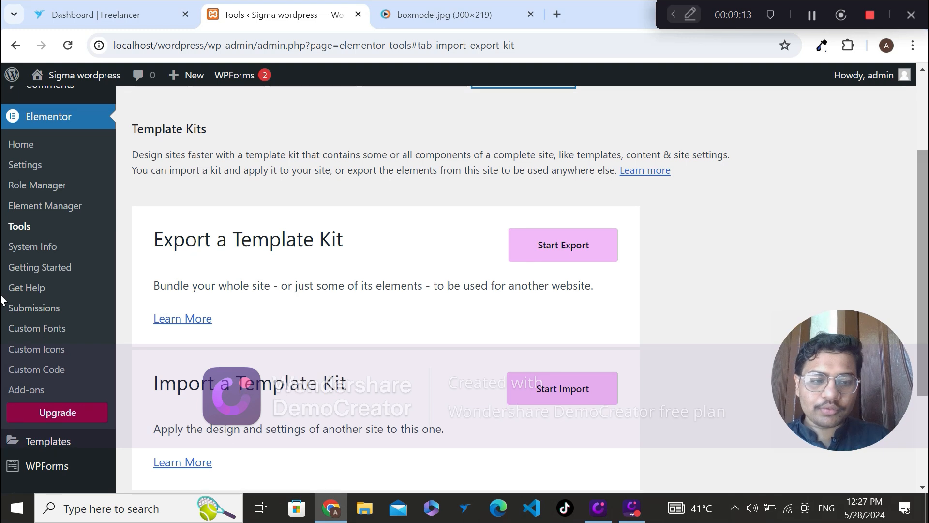
{"action": "scroll", "coordinate": [2, 302], "scroll_direction": "down", "scroll_amount": 1}
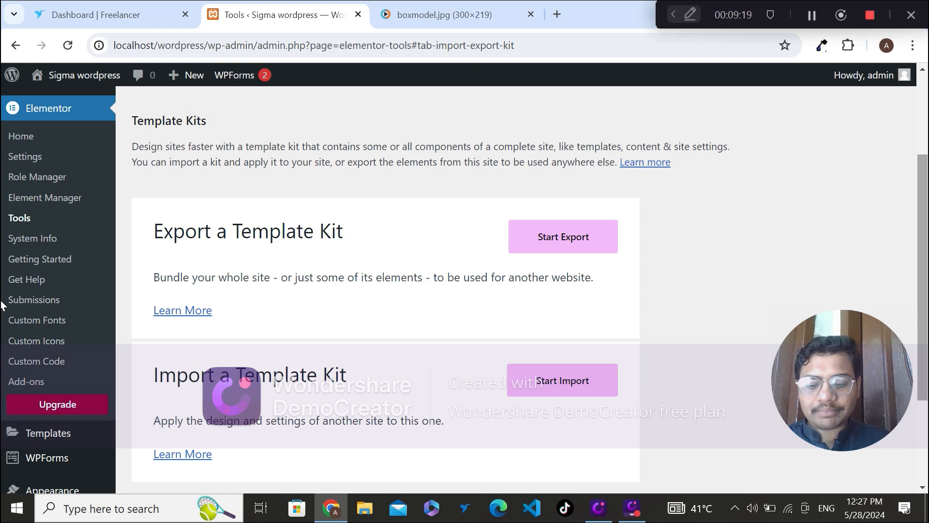
{"action": "scroll", "coordinate": [1, 304], "scroll_direction": "down", "scroll_amount": 1}
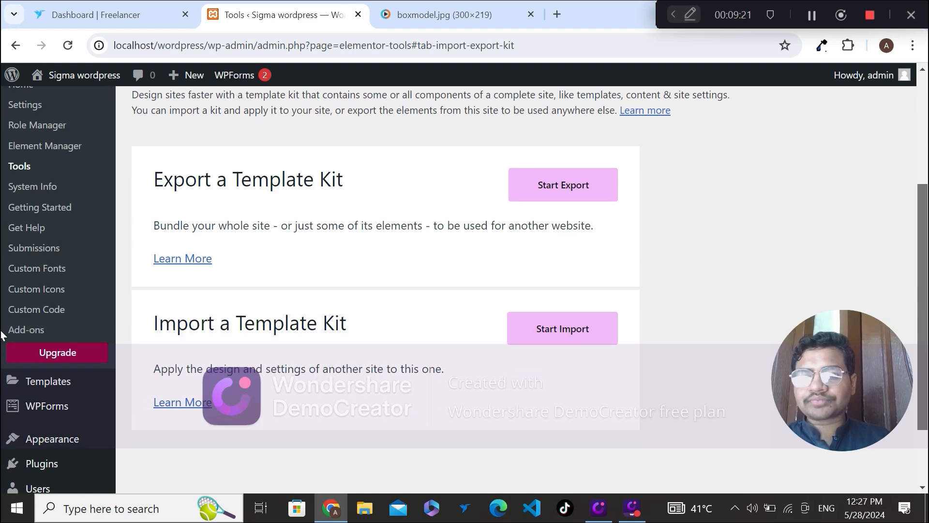
{"action": "left_click_drag", "start_coordinate": [927, 314], "coordinate": [928, 281]}
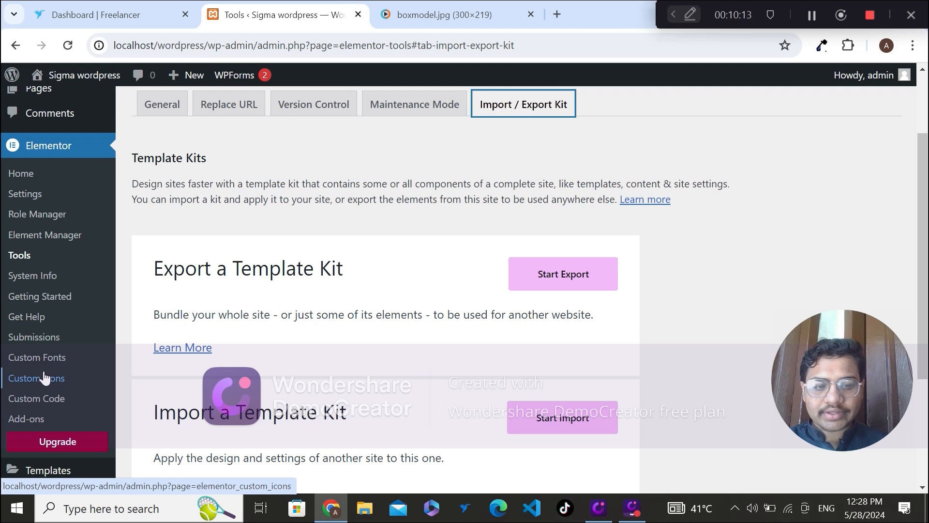
Step: Open Elementor's Add-ons page and browse the popular free and premium add-ons listed there
{"action": "left_click", "coordinate": [41, 419]}
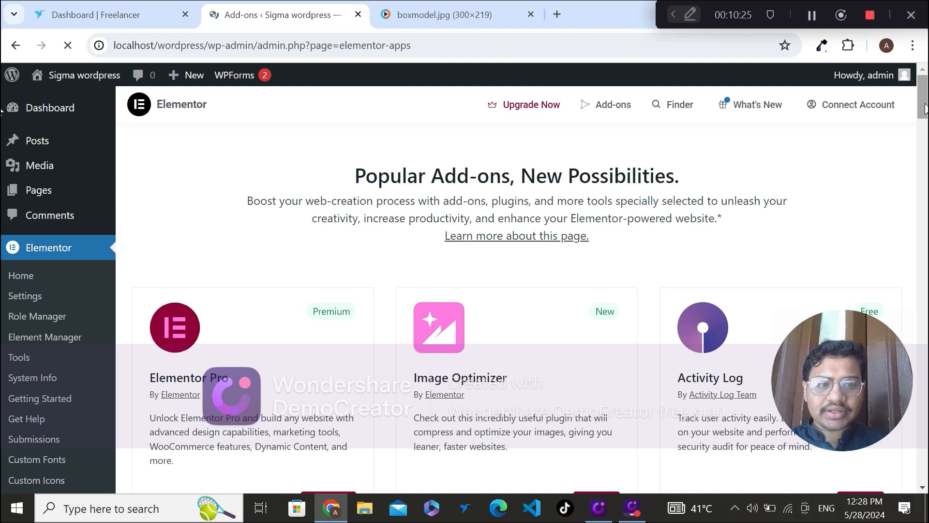
{"action": "left_click_drag", "start_coordinate": [926, 108], "coordinate": [925, 153]}
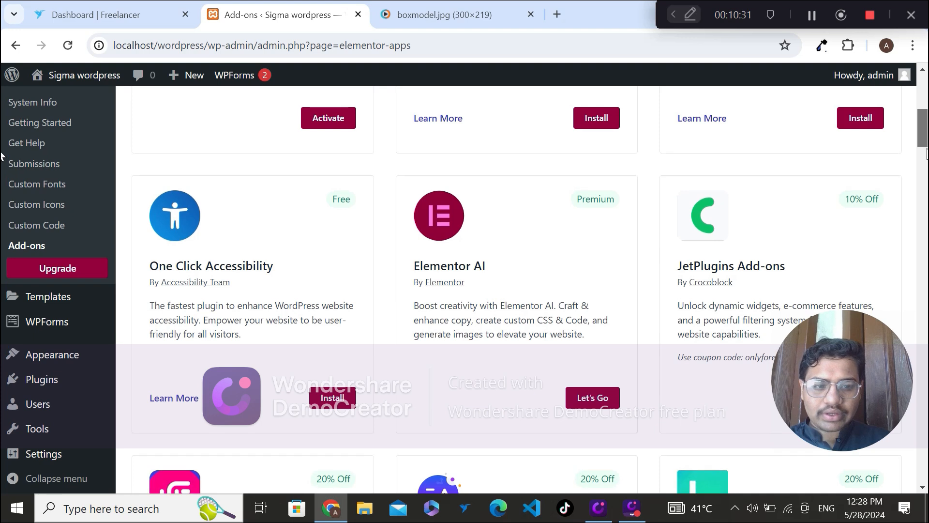
{"action": "left_click_drag", "start_coordinate": [926, 154], "coordinate": [925, 178]}
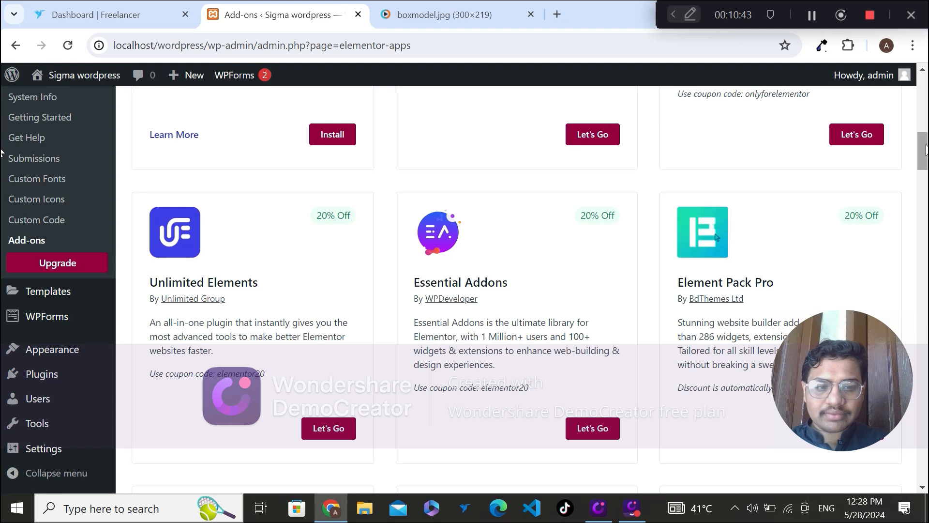
{"action": "scroll", "coordinate": [1, 160], "scroll_direction": "down", "scroll_amount": 3}
{"action": "scroll", "coordinate": [2, 168], "scroll_direction": "down", "scroll_amount": 3}
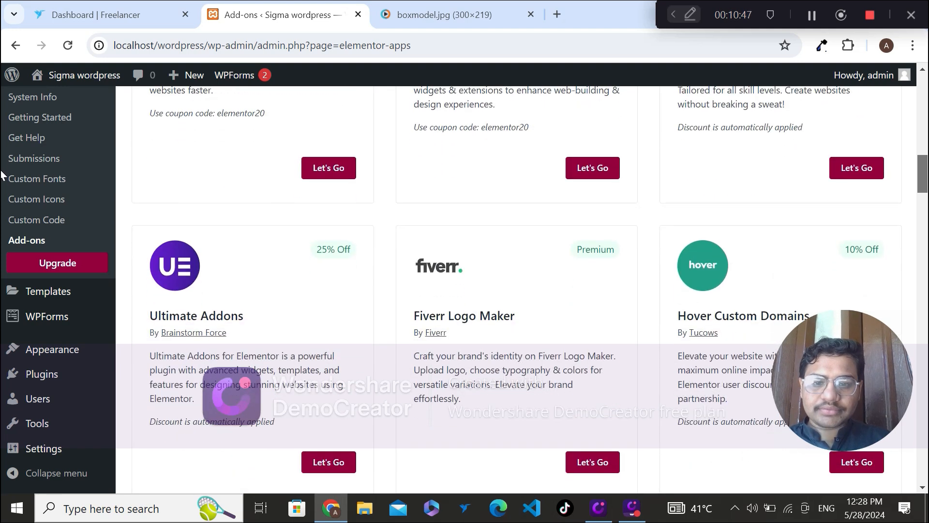
{"action": "scroll", "coordinate": [3, 179], "scroll_direction": "down", "scroll_amount": 3}
{"action": "left_click_drag", "start_coordinate": [927, 180], "coordinate": [911, 76]}
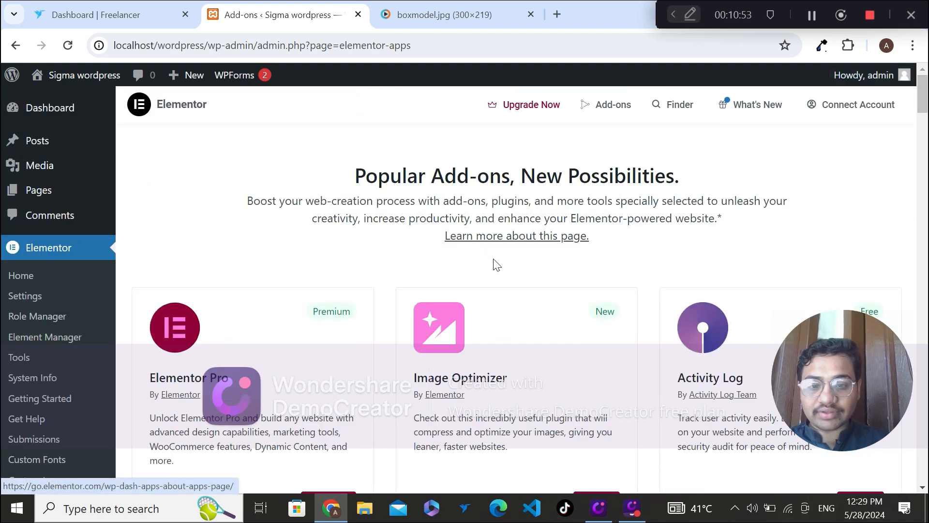
{"action": "left_click", "coordinate": [811, 16]}
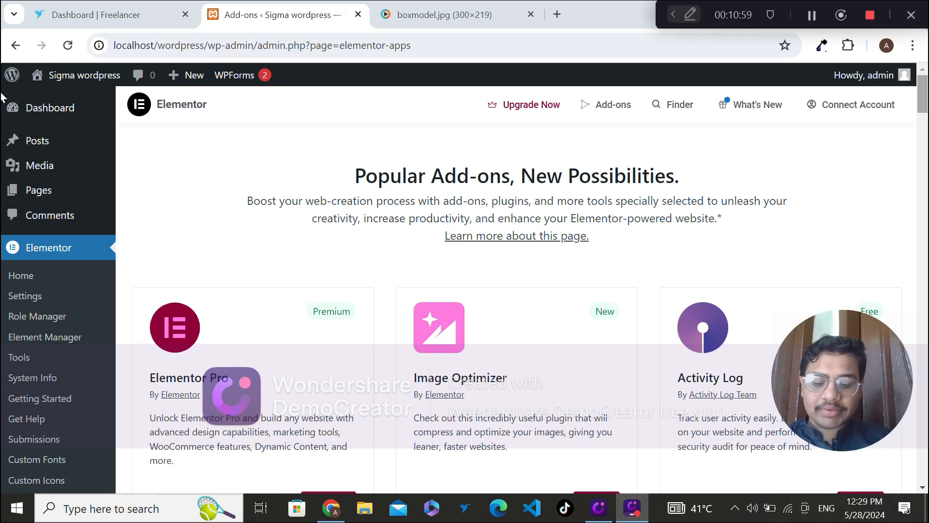
{"action": "scroll", "coordinate": [815, 148], "scroll_direction": "down", "scroll_amount": 5}
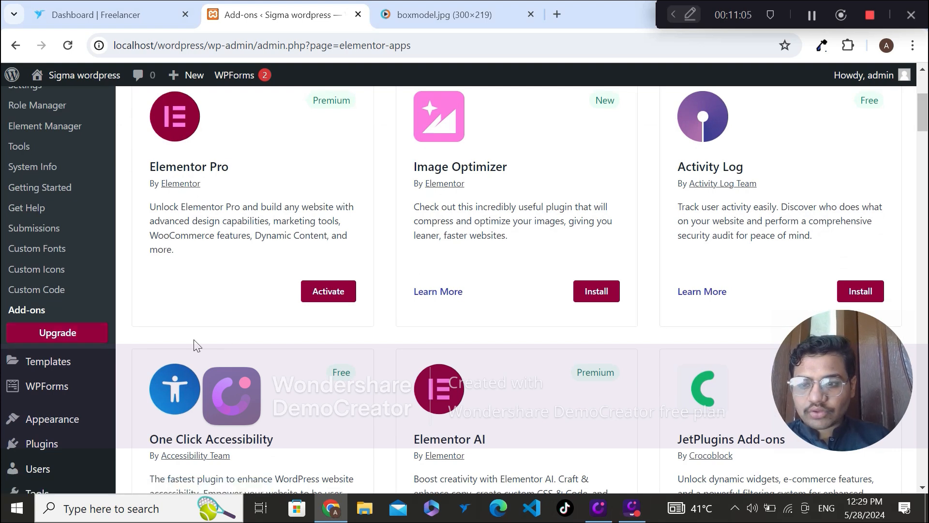
{"action": "mouse_move", "coordinate": [83, 365]}
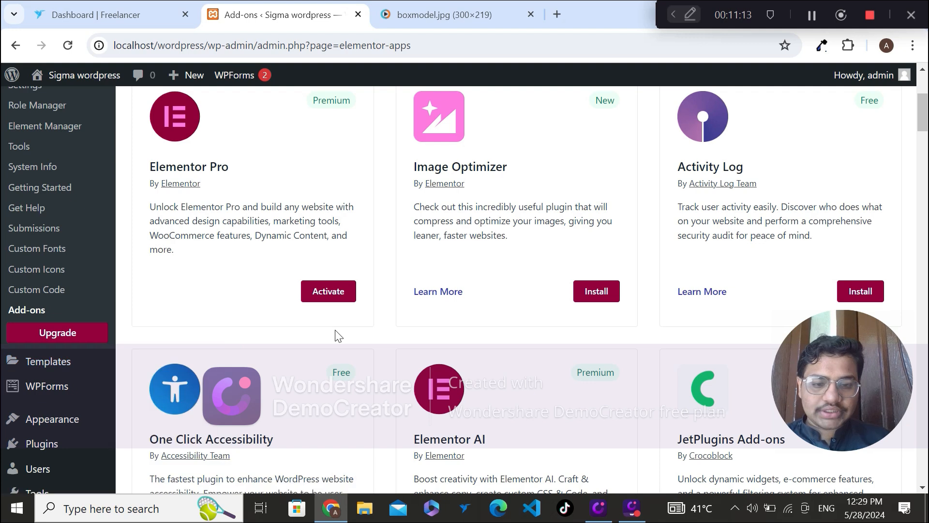
{"action": "scroll", "coordinate": [338, 335], "scroll_direction": "up", "scroll_amount": 5}
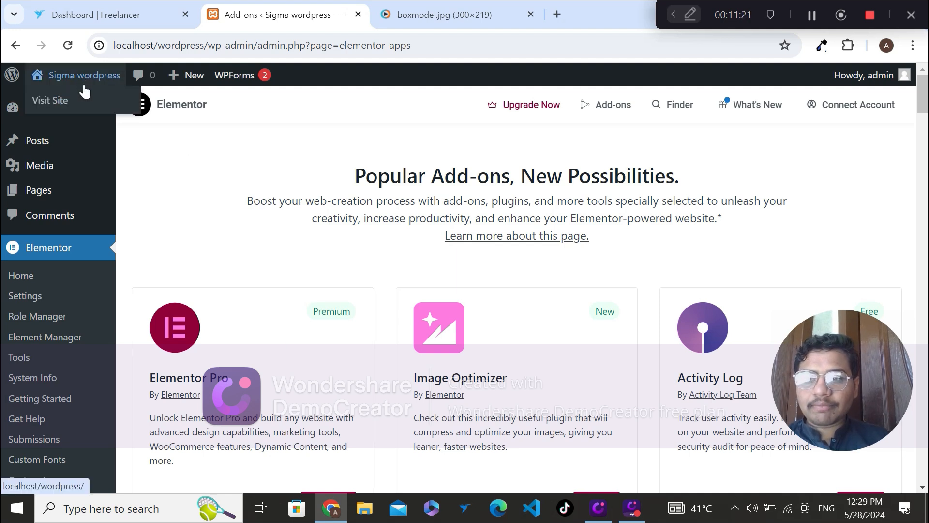
Step: Open the Sigma wordpress site in a new browser tab and look through its front page
{"action": "right_click", "coordinate": [77, 100]}
{"action": "left_click", "coordinate": [101, 116]}
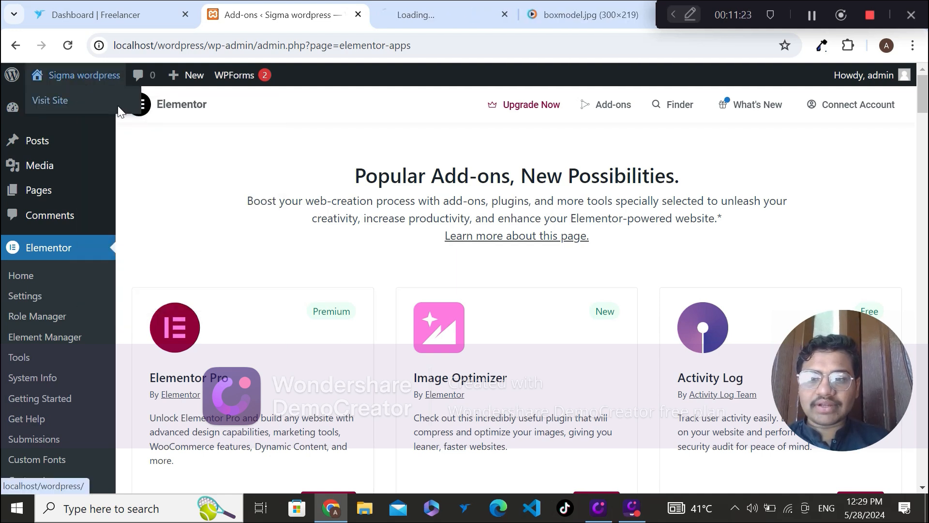
{"action": "left_click", "coordinate": [404, 7]}
{"action": "left_click", "coordinate": [263, 7]}
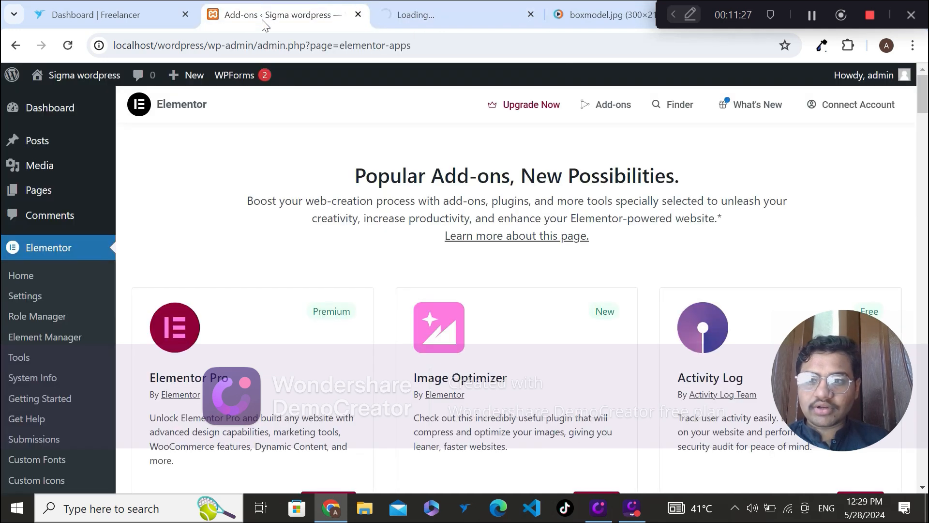
{"action": "left_click", "coordinate": [453, 7]}
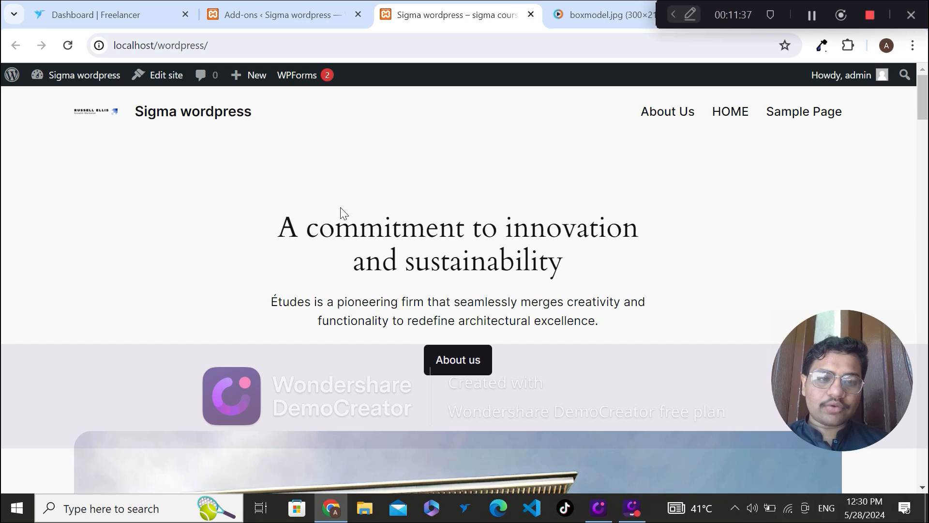
{"action": "scroll", "coordinate": [341, 208], "scroll_direction": "down", "scroll_amount": 15}
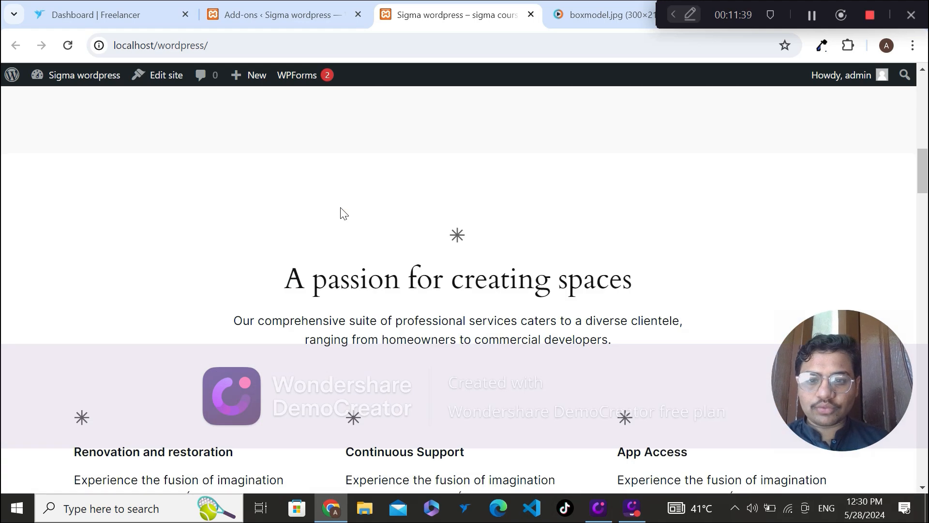
Step: Review the header and opening section of the Sigma wordpress front page and look over the WPForms options
{"action": "scroll", "coordinate": [341, 208], "scroll_direction": "up", "scroll_amount": 15}
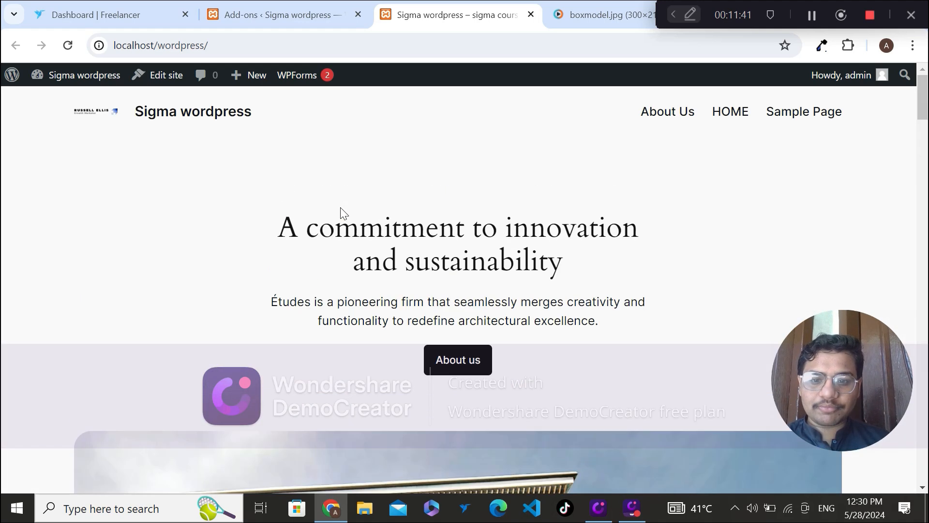
{"action": "scroll", "coordinate": [341, 208], "scroll_direction": "down", "scroll_amount": 15}
{"action": "scroll", "coordinate": [341, 208], "scroll_direction": "up", "scroll_amount": 3}
{"action": "scroll", "coordinate": [340, 208], "scroll_direction": "up", "scroll_amount": 15}
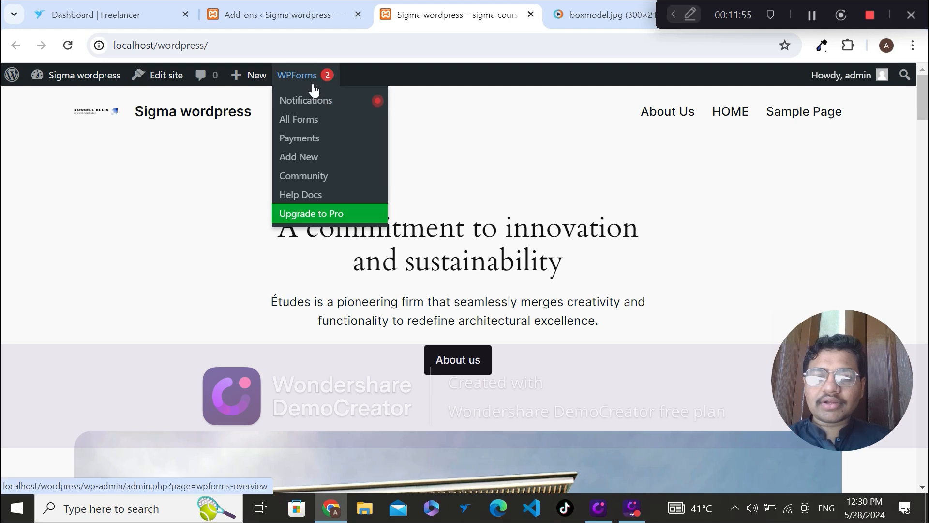
{"action": "mouse_move", "coordinate": [305, 81]}
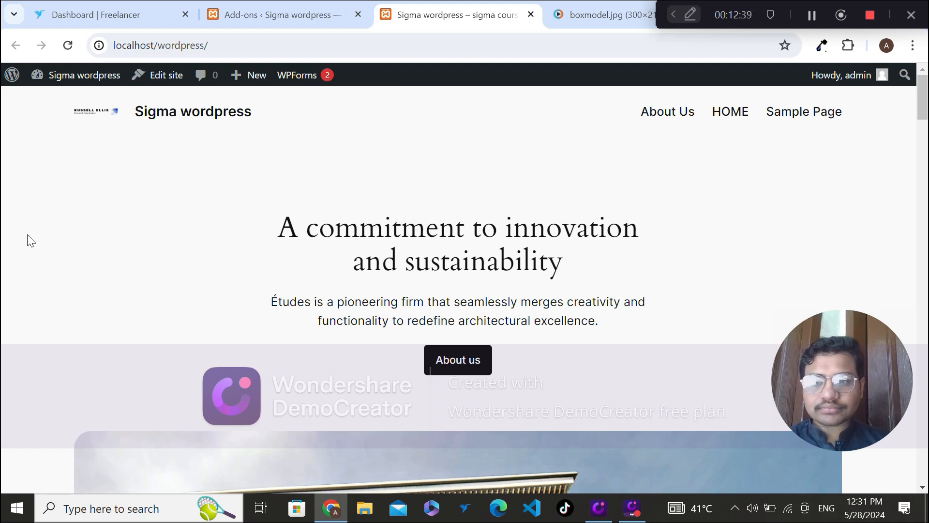
Step: Return to the WordPress admin from the live site and open the page of installed themes
{"action": "left_click", "coordinate": [242, 9]}
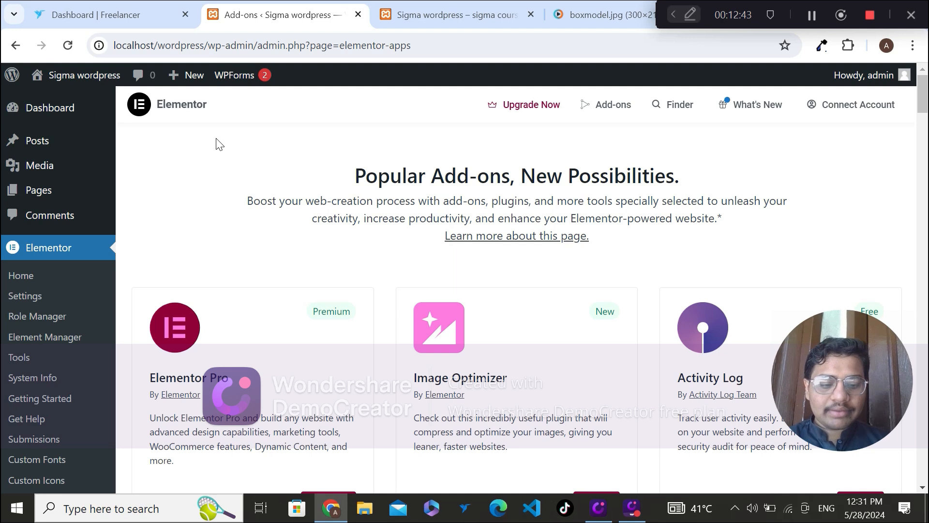
{"action": "scroll", "coordinate": [220, 143], "scroll_direction": "down", "scroll_amount": 7}
{"action": "scroll", "coordinate": [219, 144], "scroll_direction": "down", "scroll_amount": 1}
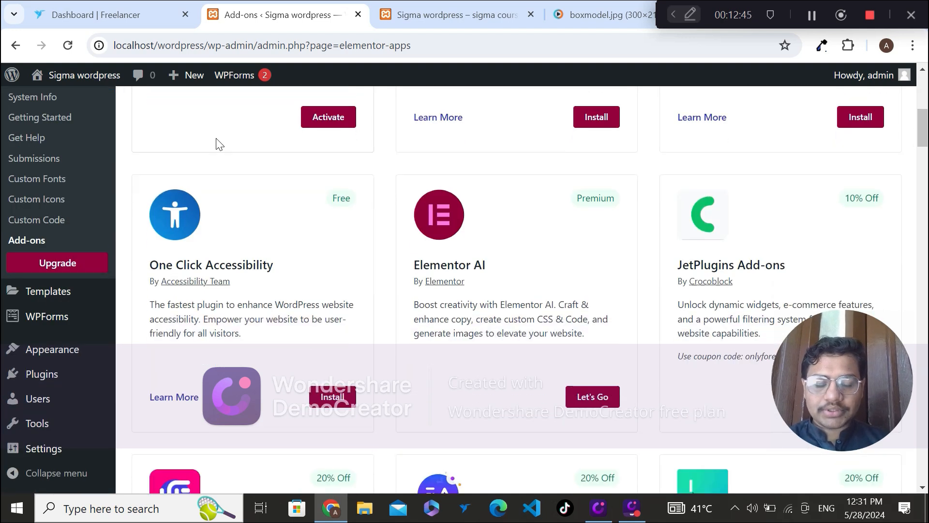
{"action": "scroll", "coordinate": [219, 144], "scroll_direction": "down", "scroll_amount": 3}
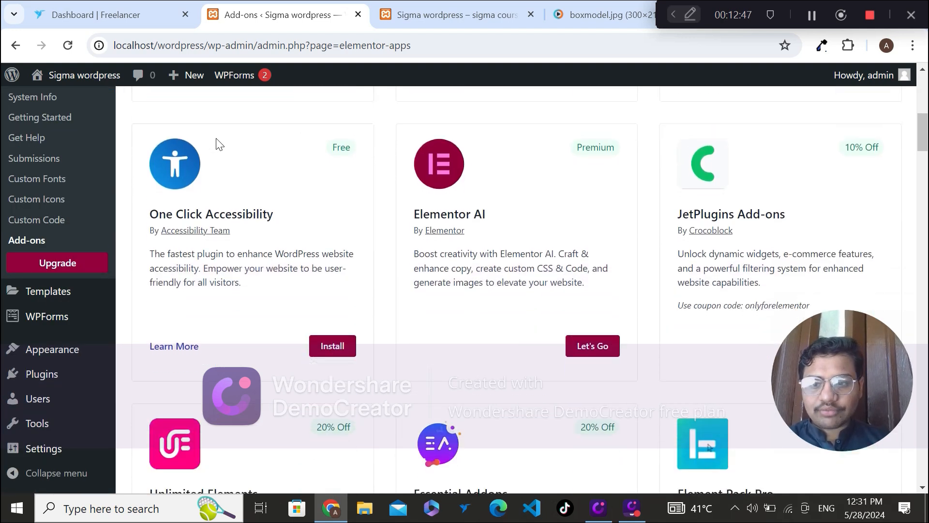
{"action": "mouse_move", "coordinate": [66, 352]}
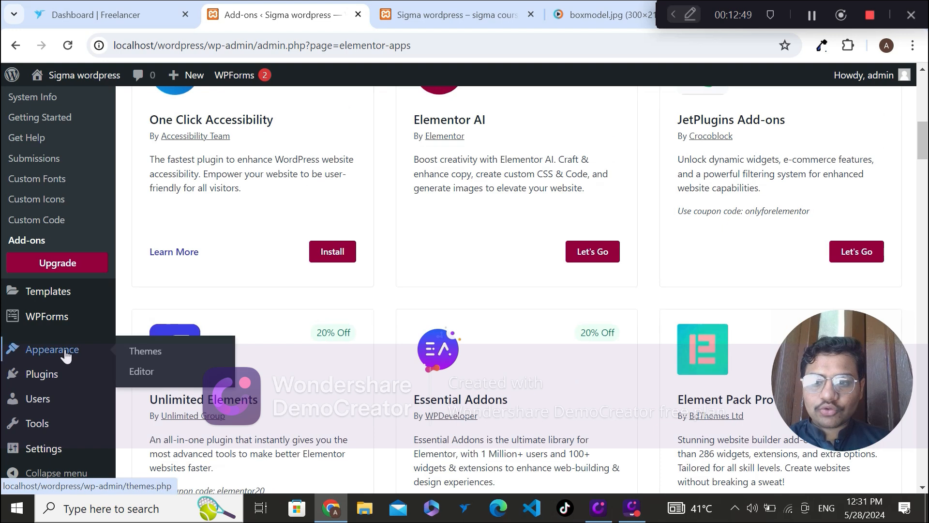
{"action": "left_click", "coordinate": [136, 349]}
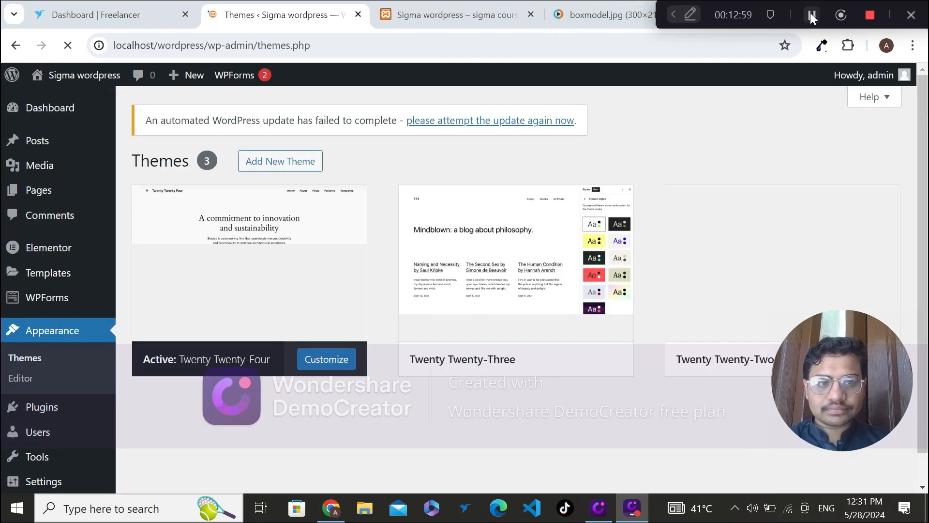
Step: Browse the popular themes available to add, preview OceanWP and install it
{"action": "left_click", "coordinate": [304, 163]}
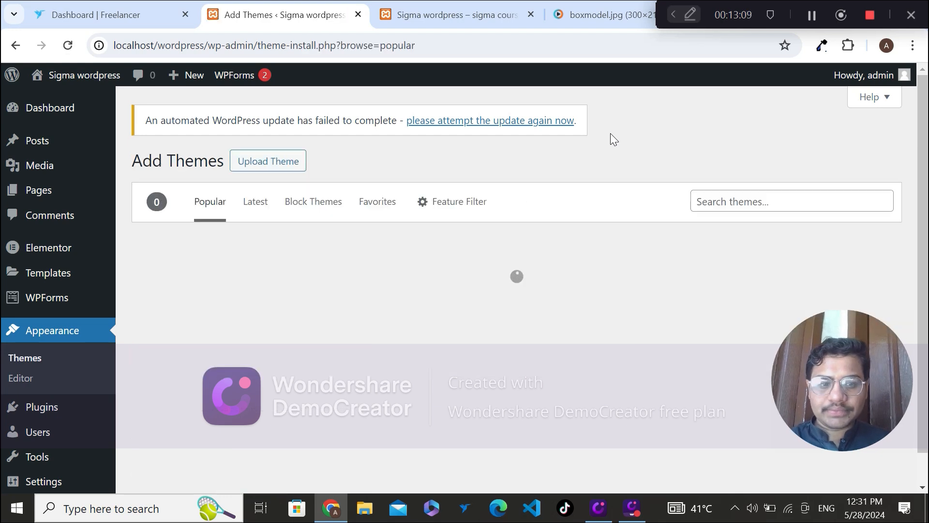
{"action": "scroll", "coordinate": [611, 133], "scroll_direction": "down", "scroll_amount": 1}
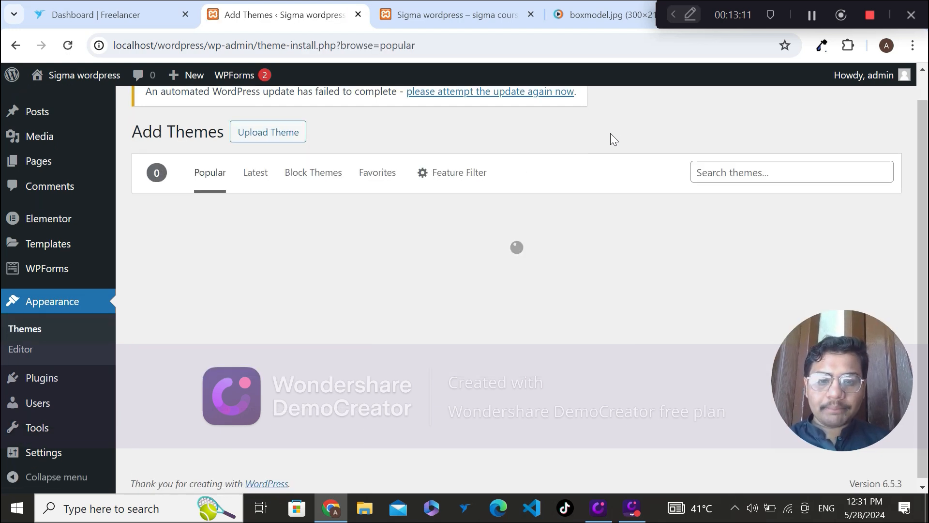
{"action": "scroll", "coordinate": [611, 134], "scroll_direction": "up", "scroll_amount": 1}
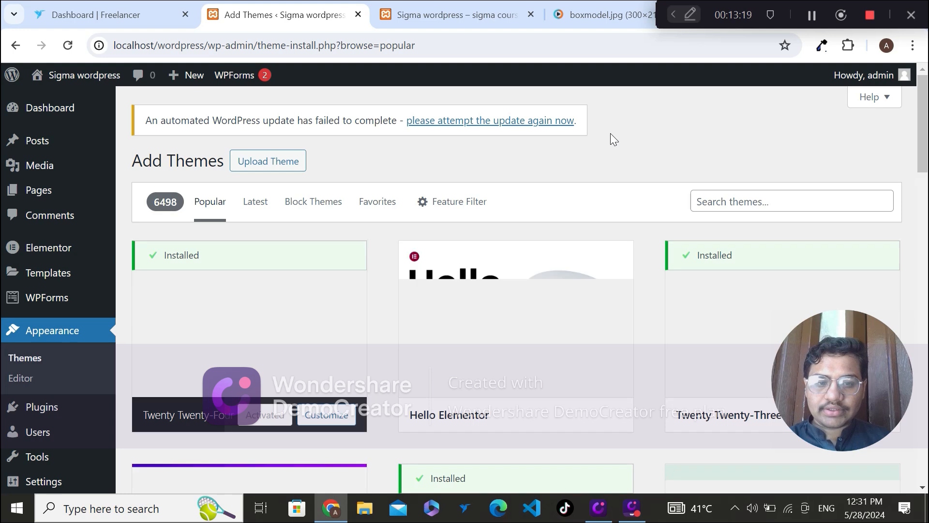
{"action": "scroll", "coordinate": [611, 134], "scroll_direction": "down", "scroll_amount": 1}
{"action": "mouse_move", "coordinate": [533, 269]}
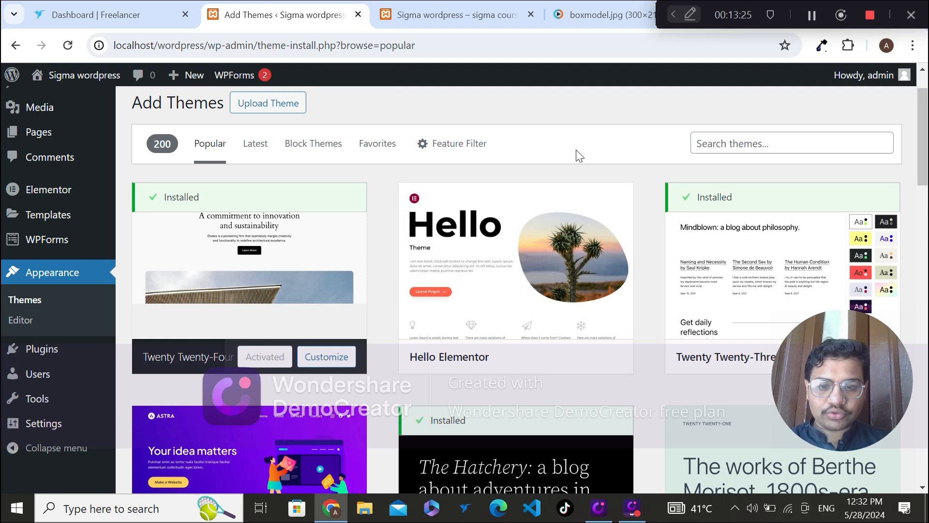
{"action": "scroll", "coordinate": [580, 156], "scroll_direction": "down", "scroll_amount": 8}
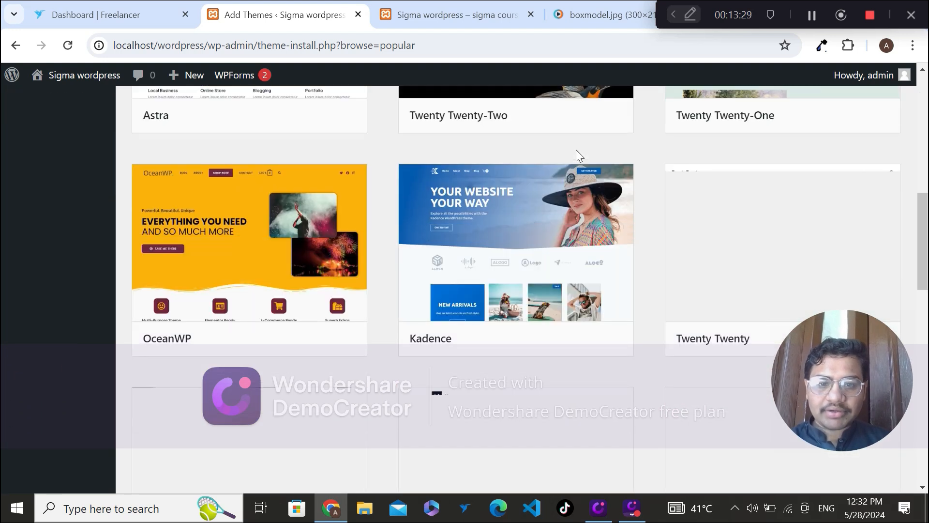
{"action": "left_click", "coordinate": [269, 287]}
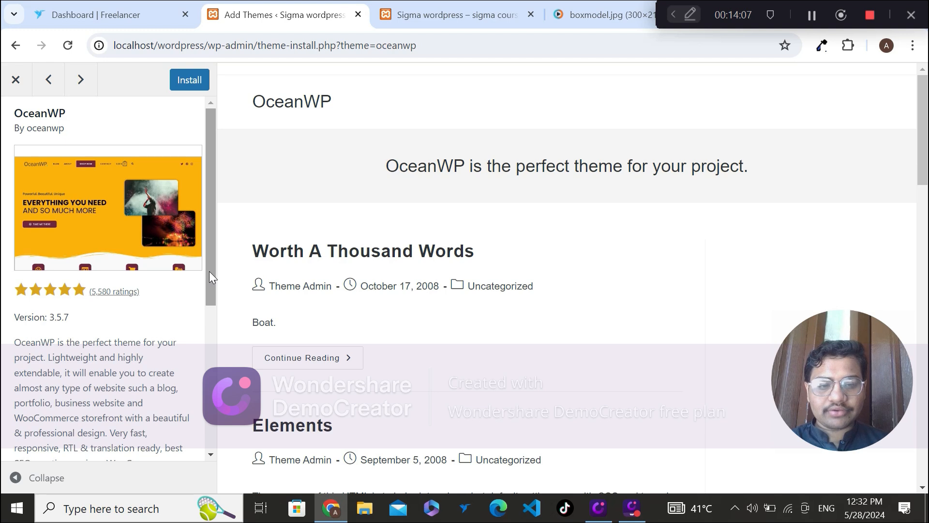
{"action": "left_click", "coordinate": [191, 86]}
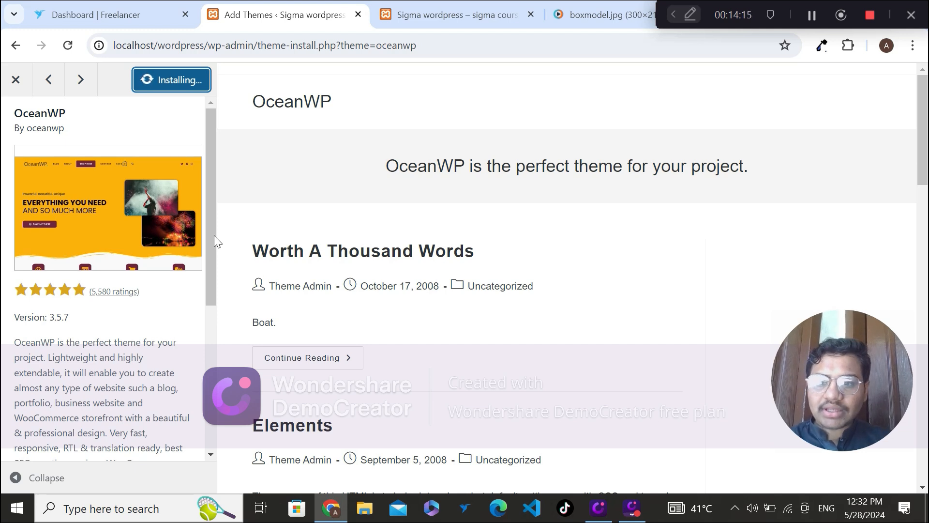
Step: Read through the OceanWP theme's description and details alongside its preview
{"action": "left_click_drag", "start_coordinate": [210, 237], "coordinate": [214, 321]}
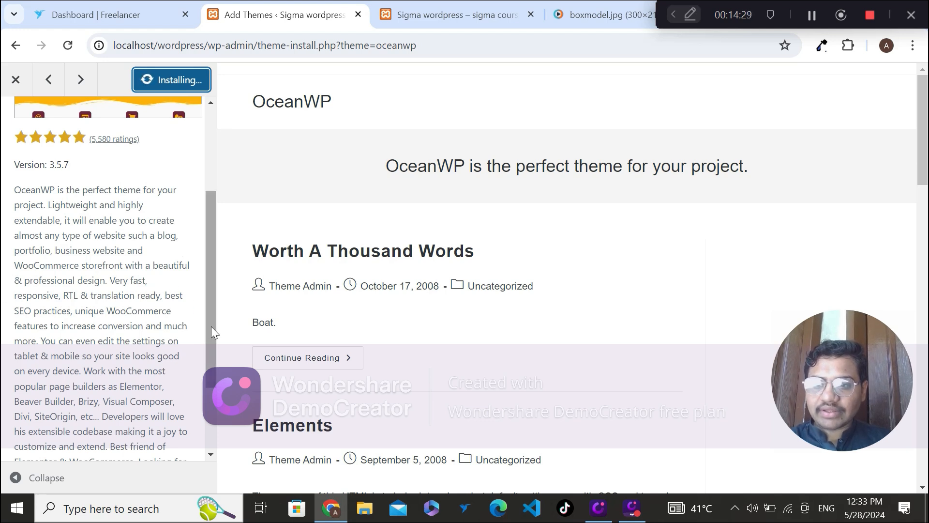
{"action": "left_click_drag", "start_coordinate": [213, 335], "coordinate": [216, 365]}
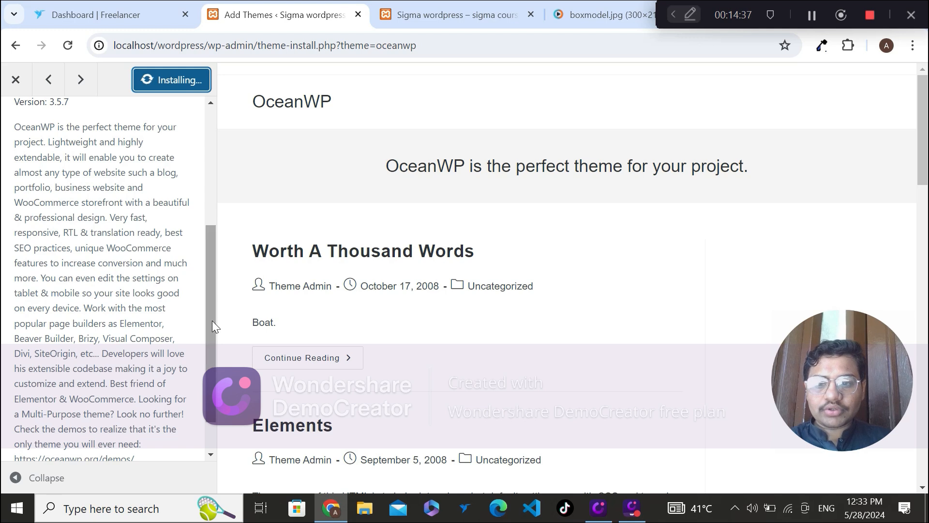
{"action": "left_click_drag", "start_coordinate": [210, 320], "coordinate": [214, 357]}
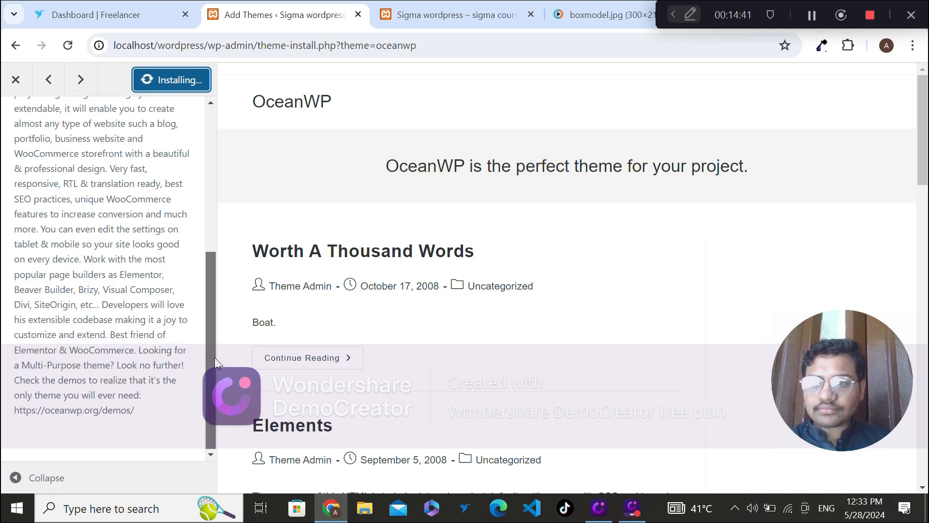
{"action": "scroll", "coordinate": [198, 228], "scroll_direction": "up", "scroll_amount": 5}
{"action": "scroll", "coordinate": [196, 194], "scroll_direction": "up", "scroll_amount": 1}
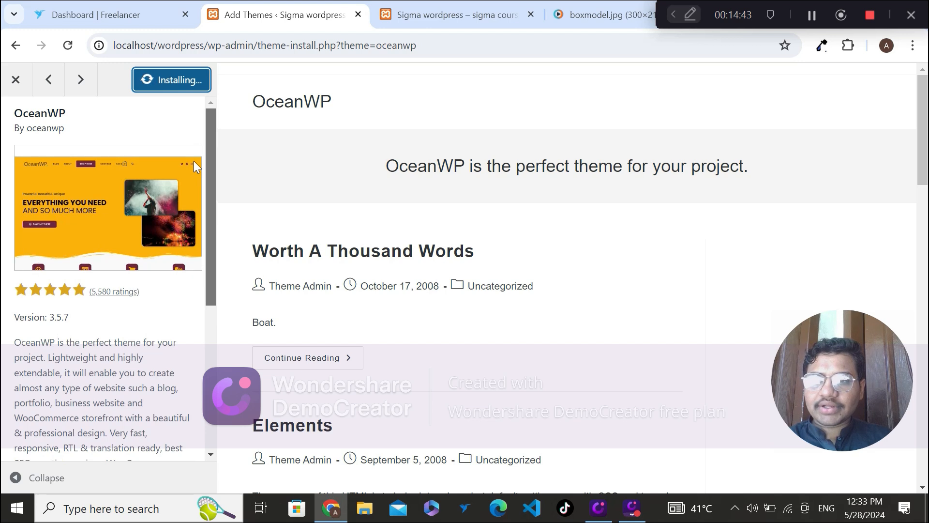
{"action": "left_click", "coordinate": [203, 166]}
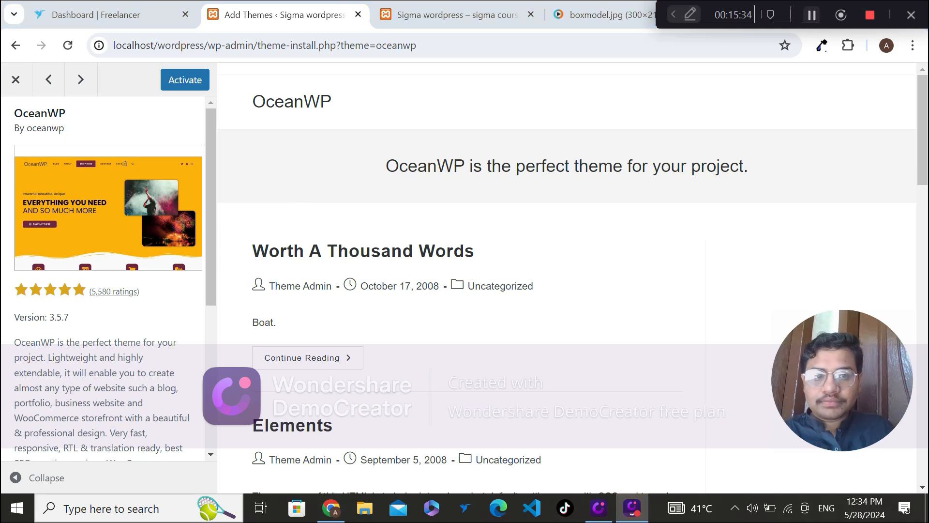
Step: Activate the OceanWP theme, and install and activate its recommended Ocean Extra plugin
{"action": "left_click", "coordinate": [191, 88]}
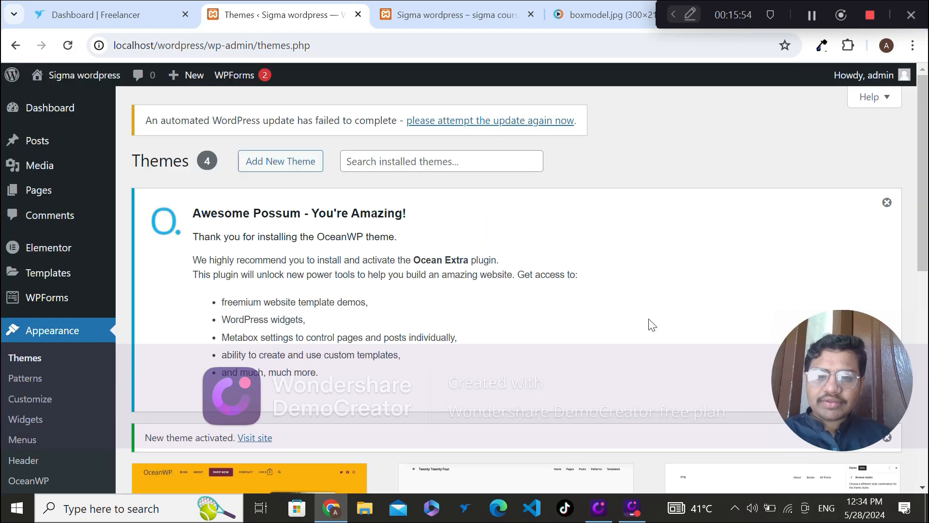
{"action": "scroll", "coordinate": [652, 325], "scroll_direction": "down", "scroll_amount": 2}
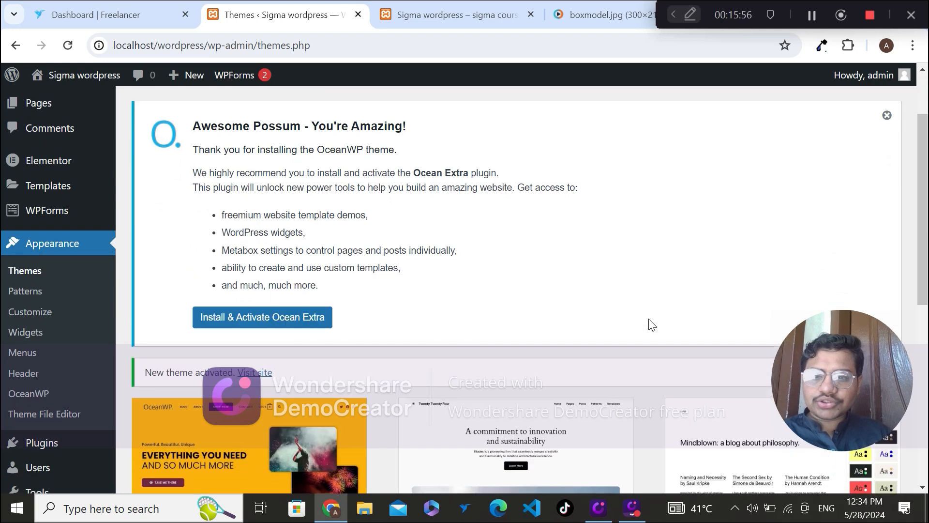
{"action": "scroll", "coordinate": [652, 324], "scroll_direction": "up", "scroll_amount": 1}
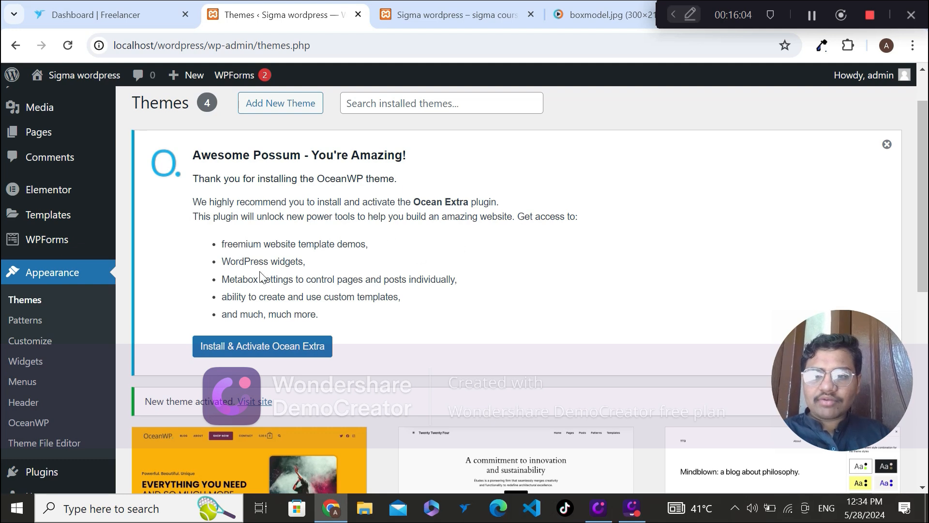
{"action": "left_click", "coordinate": [274, 355]}
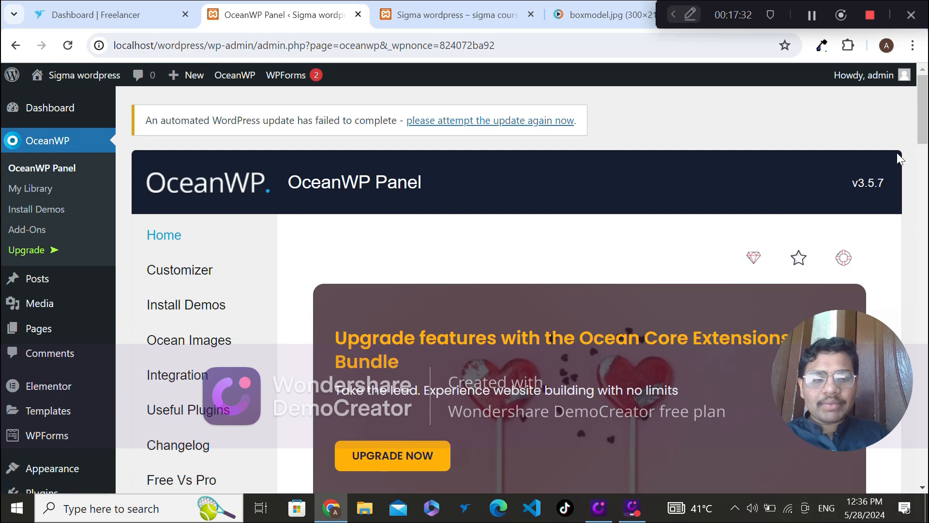
Step: Look over the OceanWP Panel's home page, its sections and the advertised Ocean Core Extensions Bundle features
{"action": "scroll", "coordinate": [2, 121], "scroll_direction": "down", "scroll_amount": 1}
{"action": "scroll", "coordinate": [3, 121], "scroll_direction": "up", "scroll_amount": 1}
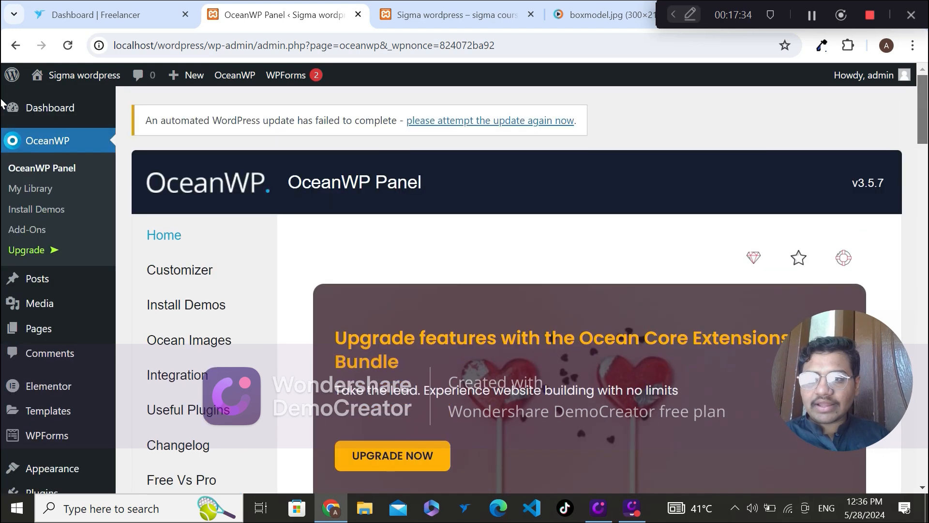
{"action": "scroll", "coordinate": [2, 128], "scroll_direction": "down", "scroll_amount": 2}
{"action": "scroll", "coordinate": [2, 131], "scroll_direction": "down", "scroll_amount": 2}
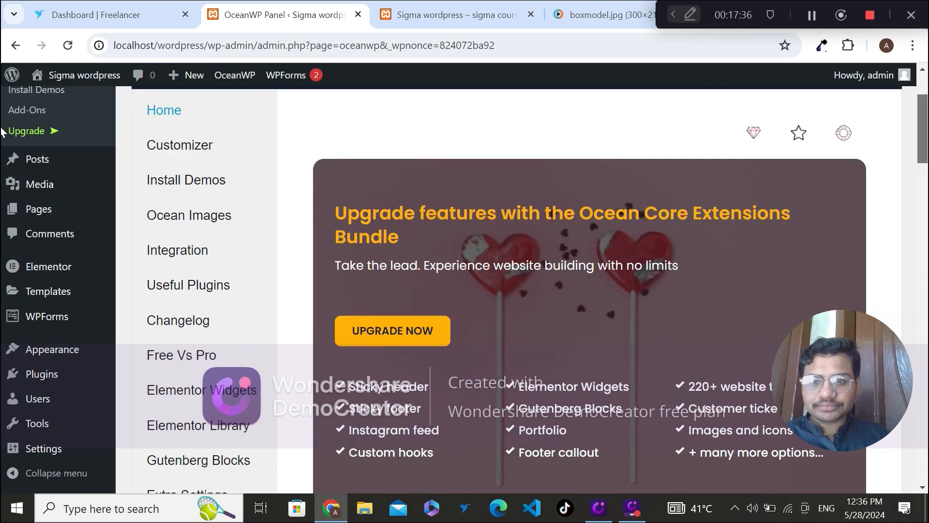
{"action": "scroll", "coordinate": [3, 131], "scroll_direction": "up", "scroll_amount": 1}
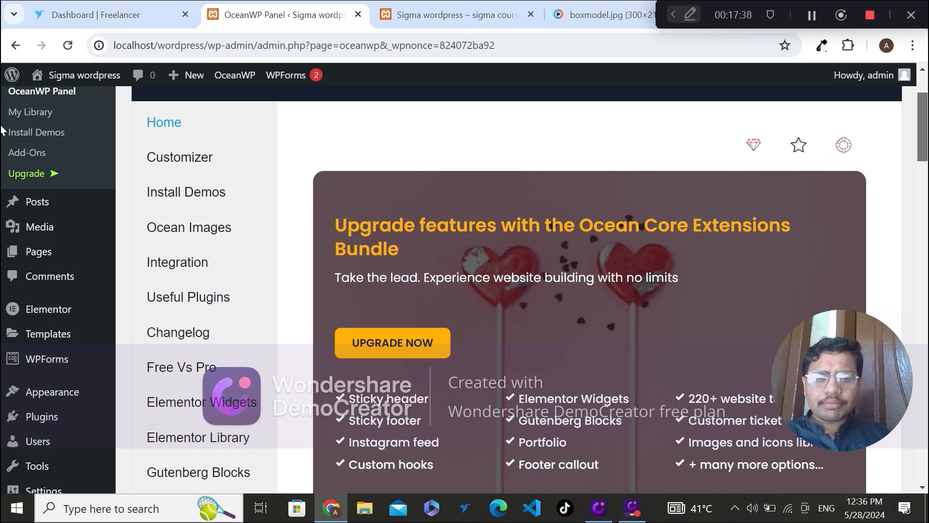
{"action": "scroll", "coordinate": [2, 128], "scroll_direction": "up", "scroll_amount": 1}
{"action": "scroll", "coordinate": [2, 126], "scroll_direction": "down", "scroll_amount": 1}
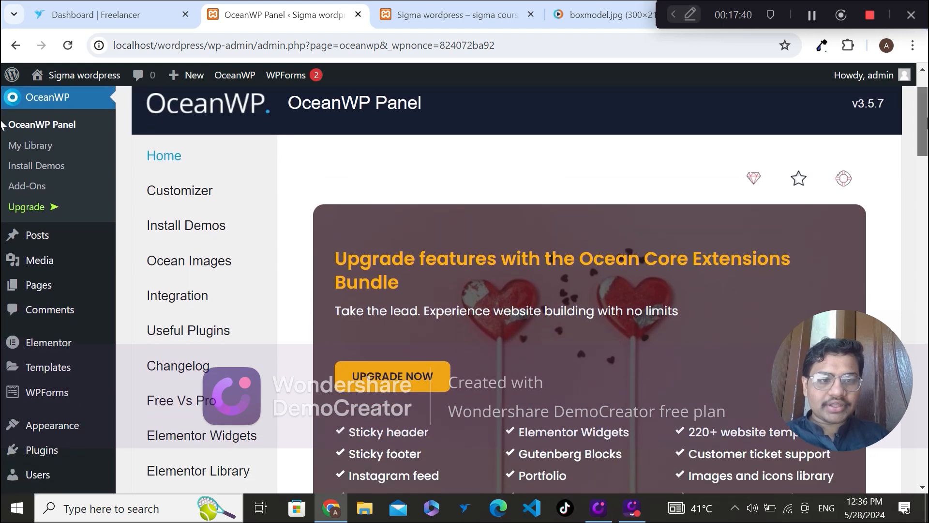
{"action": "scroll", "coordinate": [3, 124], "scroll_direction": "down", "scroll_amount": 2}
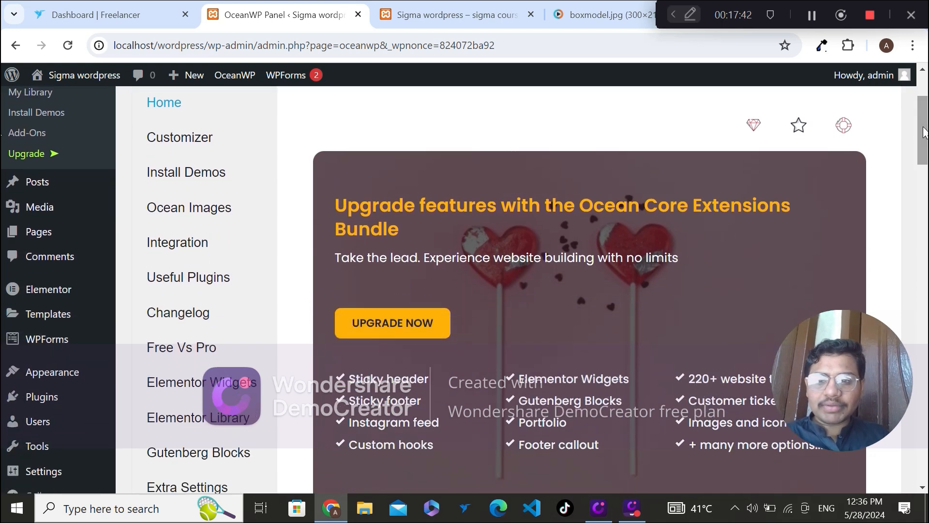
Step: Open OceanWP's Install Demos section and browse the importable website templates as far as Blogger, Coach and Gym
{"action": "left_click", "coordinate": [186, 173]}
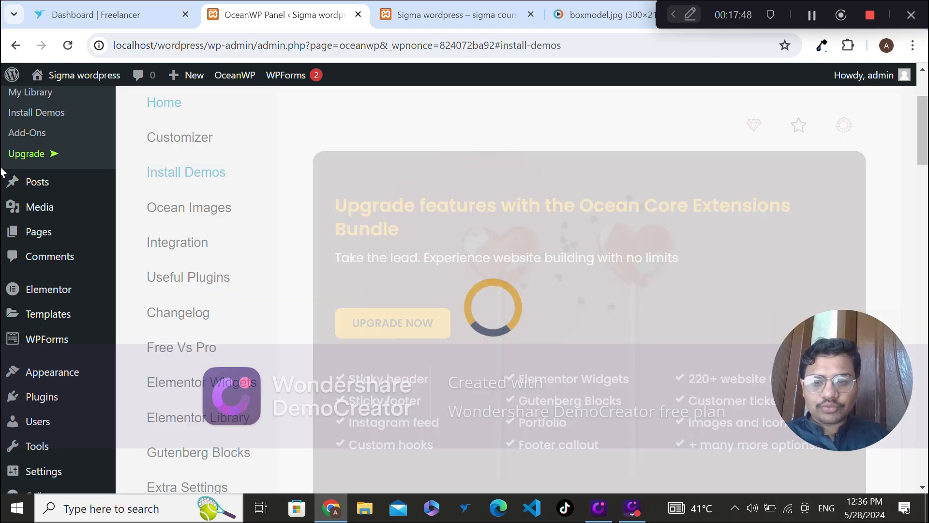
{"action": "scroll", "coordinate": [3, 174], "scroll_direction": "down", "scroll_amount": 1}
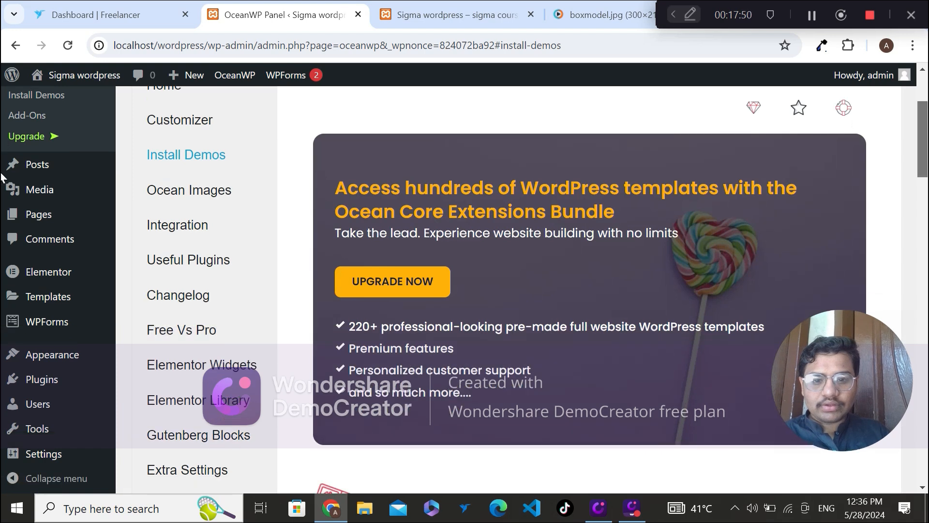
{"action": "scroll", "coordinate": [2, 177], "scroll_direction": "down", "scroll_amount": 12}
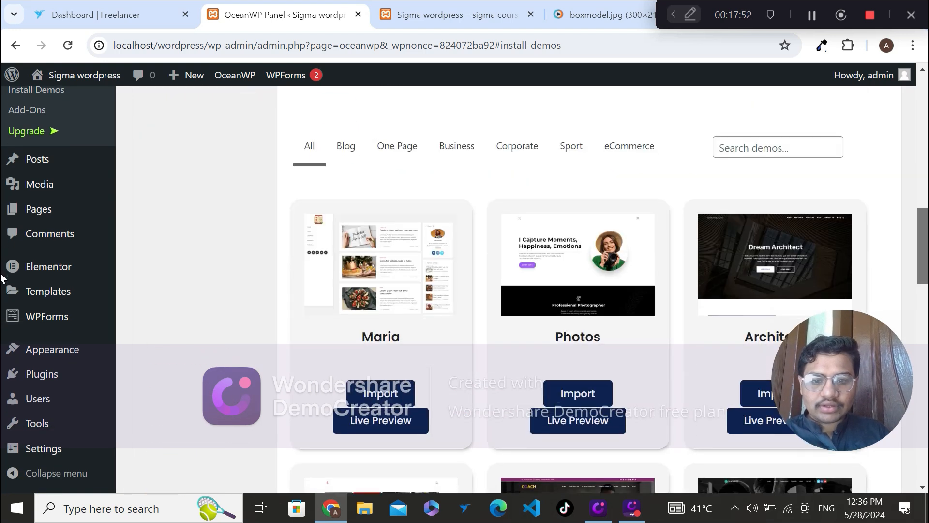
{"action": "scroll", "coordinate": [2, 277], "scroll_direction": "down", "scroll_amount": 2}
{"action": "scroll", "coordinate": [1, 305], "scroll_direction": "down", "scroll_amount": 2}
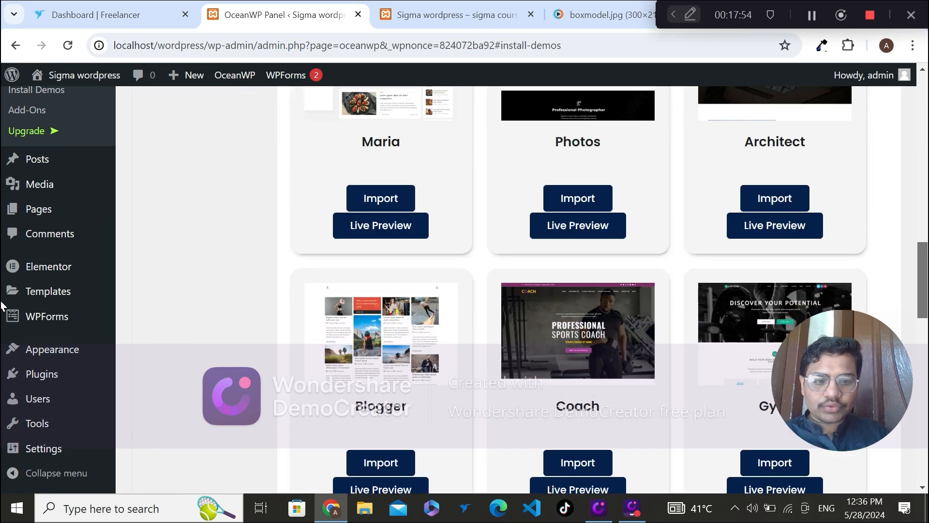
{"action": "scroll", "coordinate": [1, 310], "scroll_direction": "down", "scroll_amount": 4}
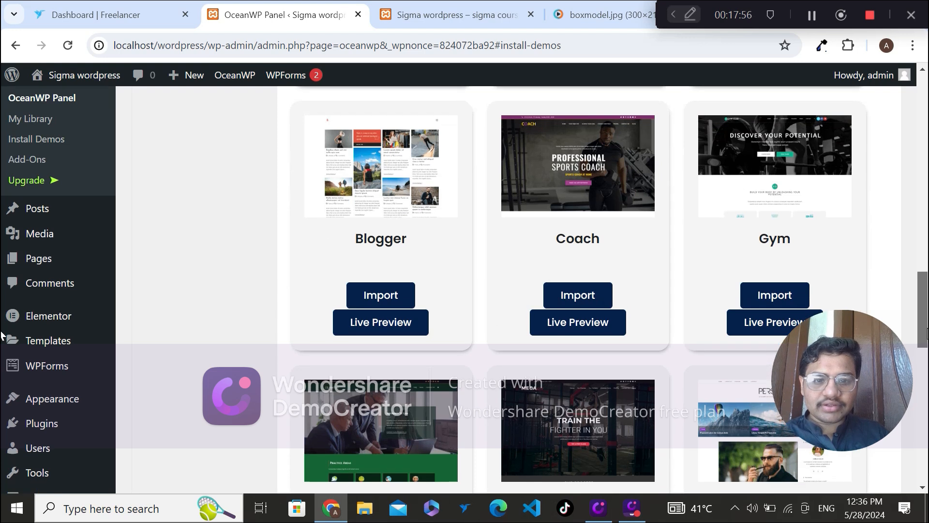
{"action": "scroll", "coordinate": [1, 334], "scroll_direction": "down", "scroll_amount": 1}
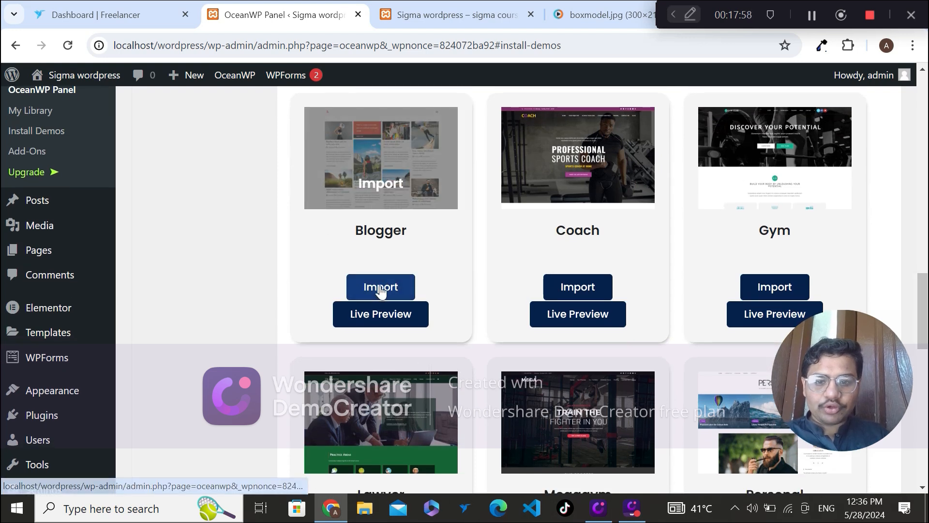
Step: Open the OceanWP Panel's Elementor Widgets section and read its description and the promotion for the Ocean Core Extensions Bundle
{"action": "scroll", "coordinate": [1, 345], "scroll_direction": "down", "scroll_amount": 5}
{"action": "left_click_drag", "start_coordinate": [928, 342], "coordinate": [925, 149]}
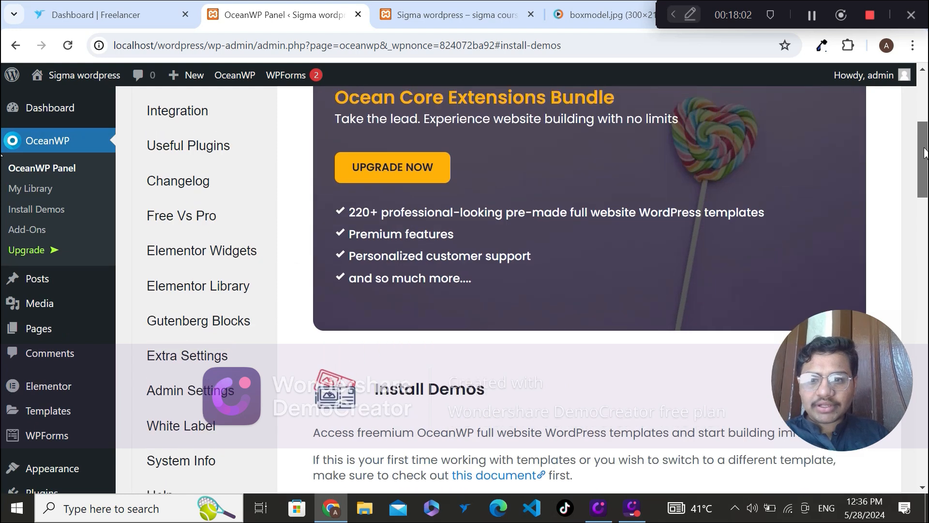
{"action": "left_click", "coordinate": [199, 255]}
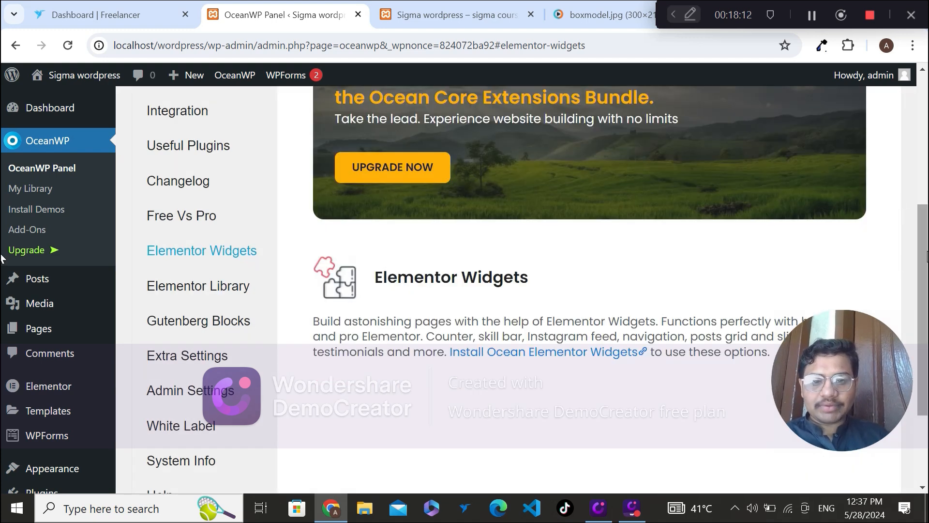
{"action": "scroll", "coordinate": [1, 285], "scroll_direction": "down", "scroll_amount": 3}
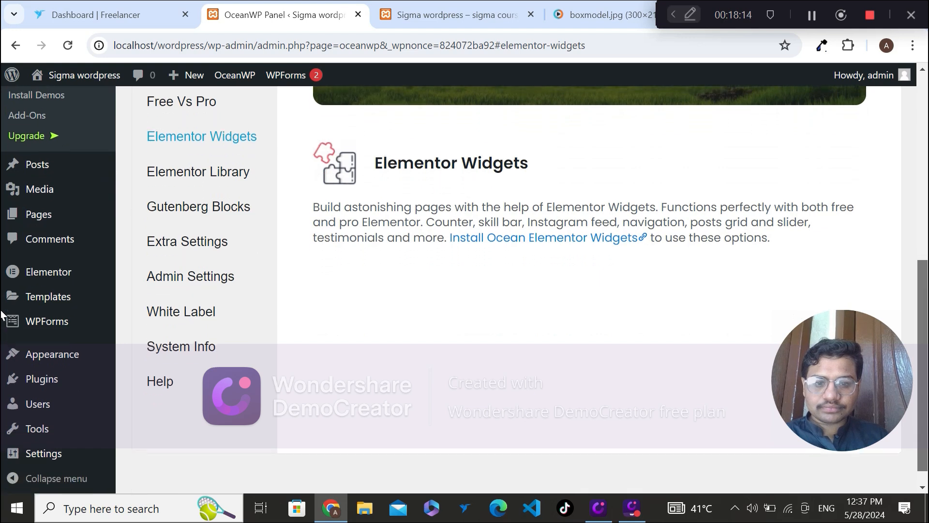
{"action": "scroll", "coordinate": [1, 300], "scroll_direction": "up", "scroll_amount": 2}
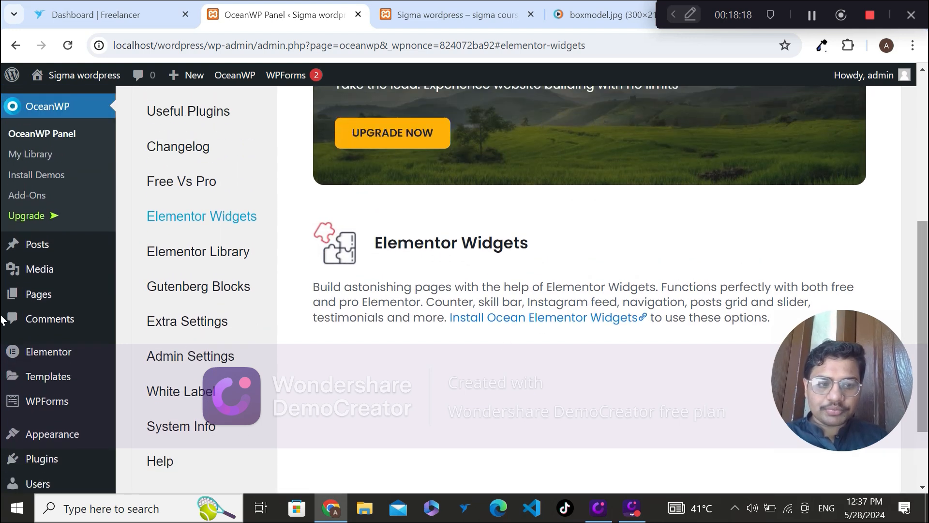
{"action": "scroll", "coordinate": [1, 305], "scroll_direction": "up", "scroll_amount": 2}
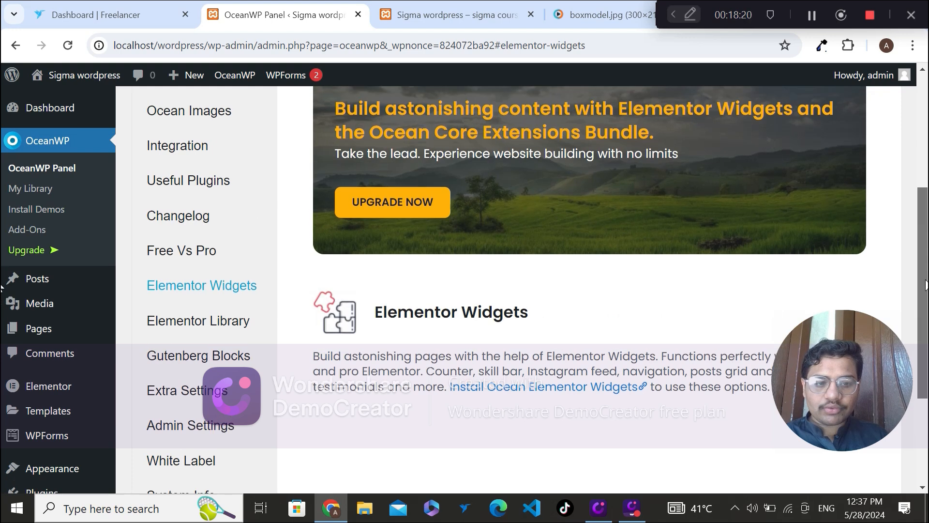
{"action": "scroll", "coordinate": [1, 288], "scroll_direction": "up", "scroll_amount": 1}
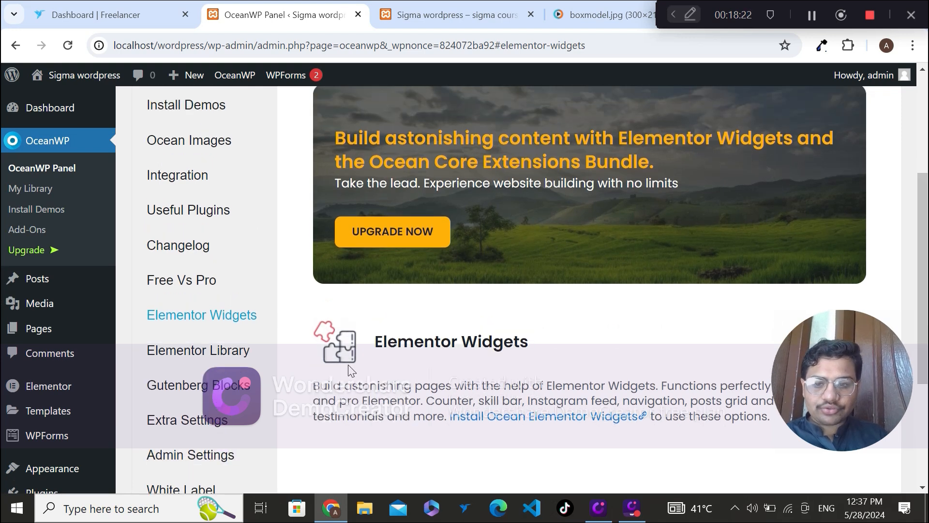
Step: Open the Elementor Library section and review its prebuilt template information along with the OceanWP Panel's list of sections
{"action": "left_click", "coordinate": [180, 358]}
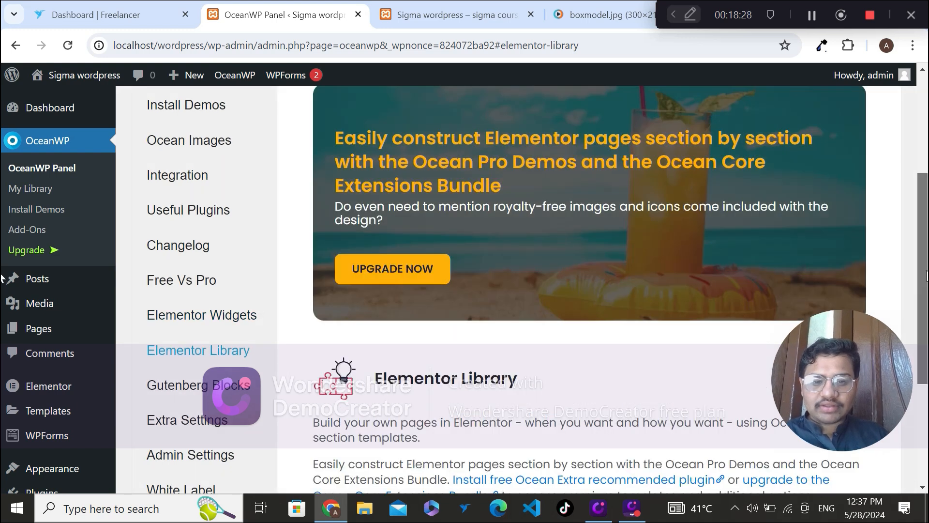
{"action": "scroll", "coordinate": [670, 319], "scroll_direction": "down", "scroll_amount": 3}
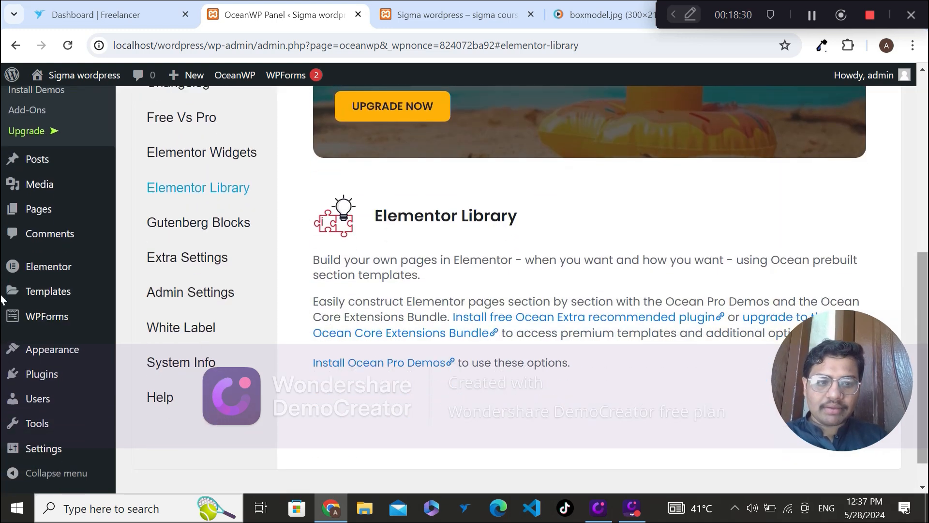
{"action": "scroll", "coordinate": [670, 319], "scroll_direction": "down", "scroll_amount": 1}
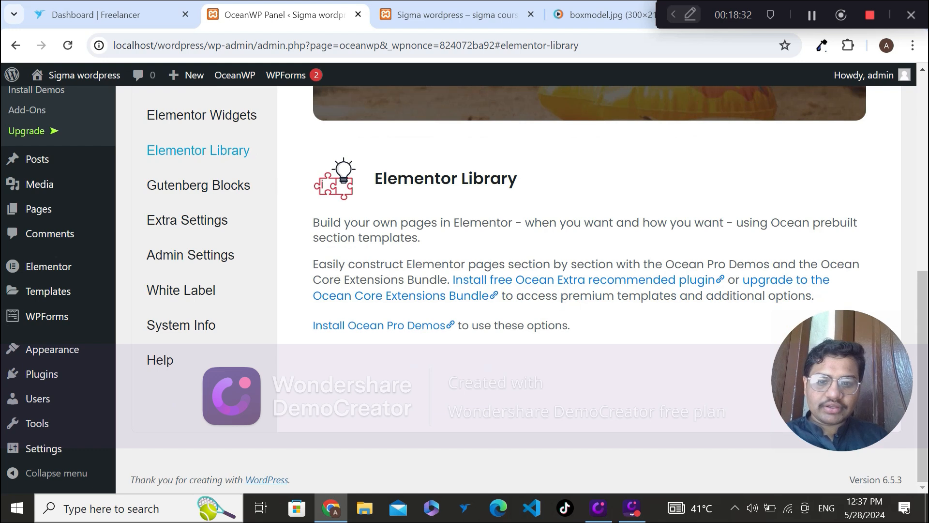
{"action": "scroll", "coordinate": [907, 183], "scroll_direction": "up", "scroll_amount": 5}
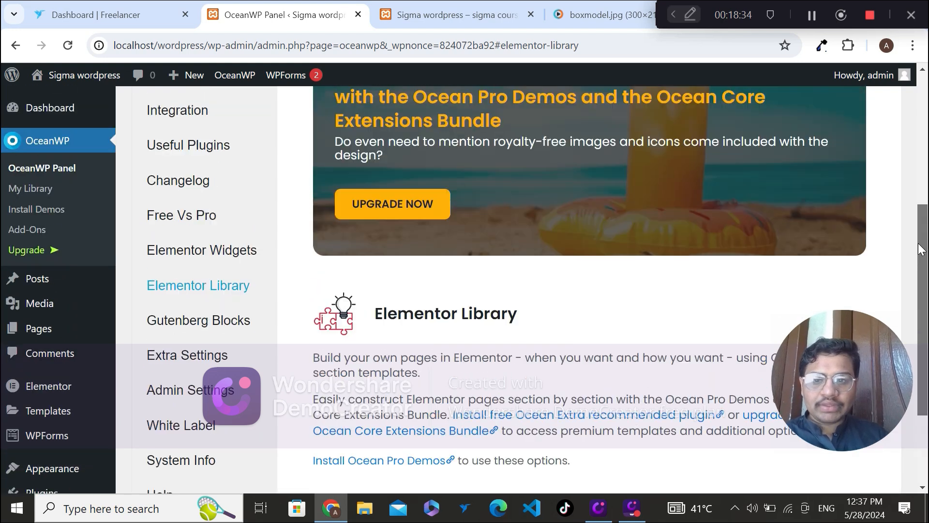
{"action": "scroll", "coordinate": [904, 177], "scroll_direction": "up", "scroll_amount": 3}
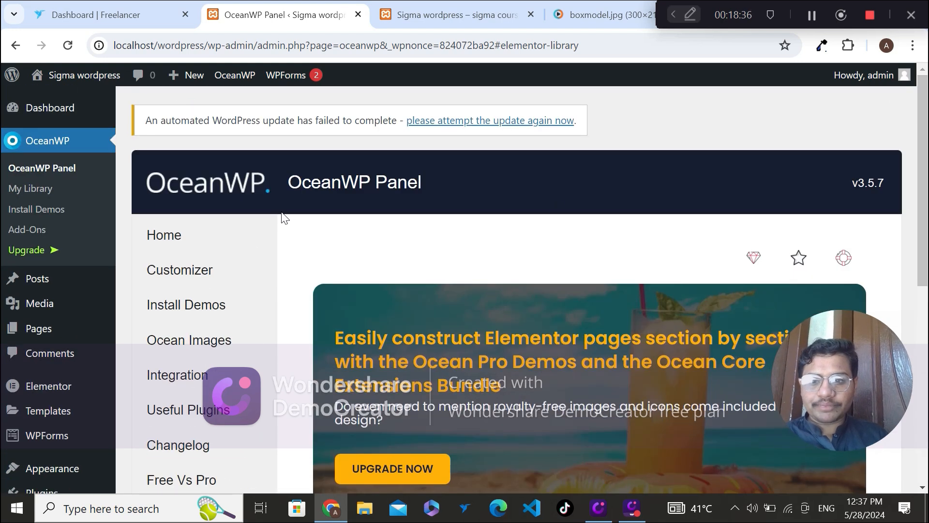
{"action": "scroll", "coordinate": [284, 217], "scroll_direction": "down", "scroll_amount": 3}
{"action": "scroll", "coordinate": [284, 218], "scroll_direction": "up", "scroll_amount": 3}
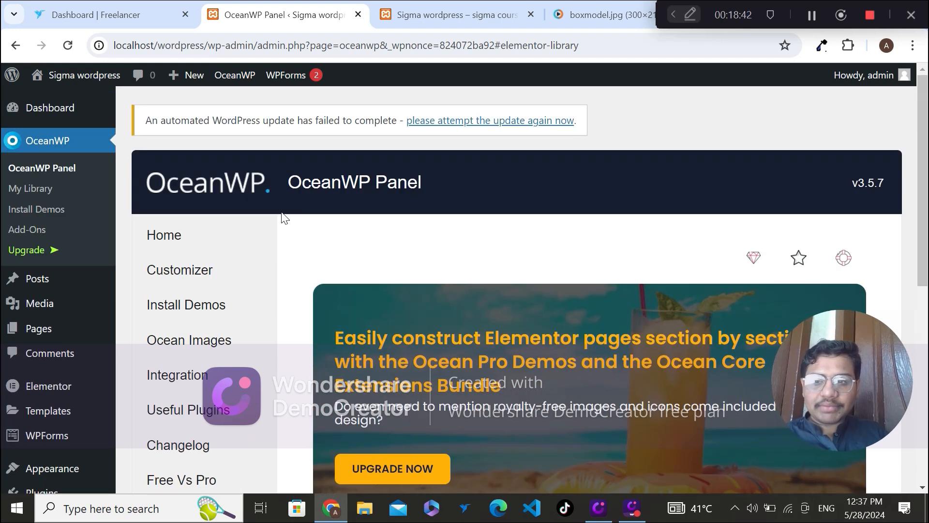
{"action": "left_click_drag", "start_coordinate": [139, 228], "coordinate": [133, 344]}
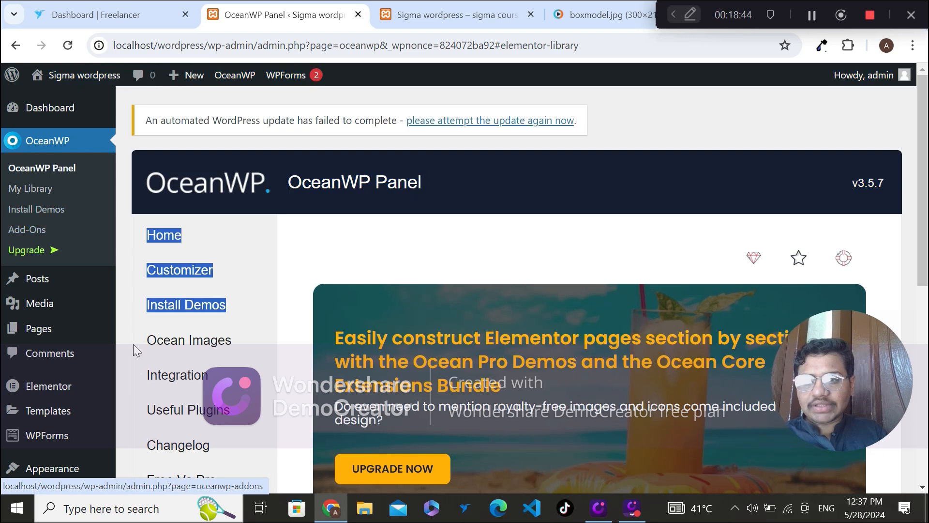
{"action": "left_click", "coordinate": [286, 312]}
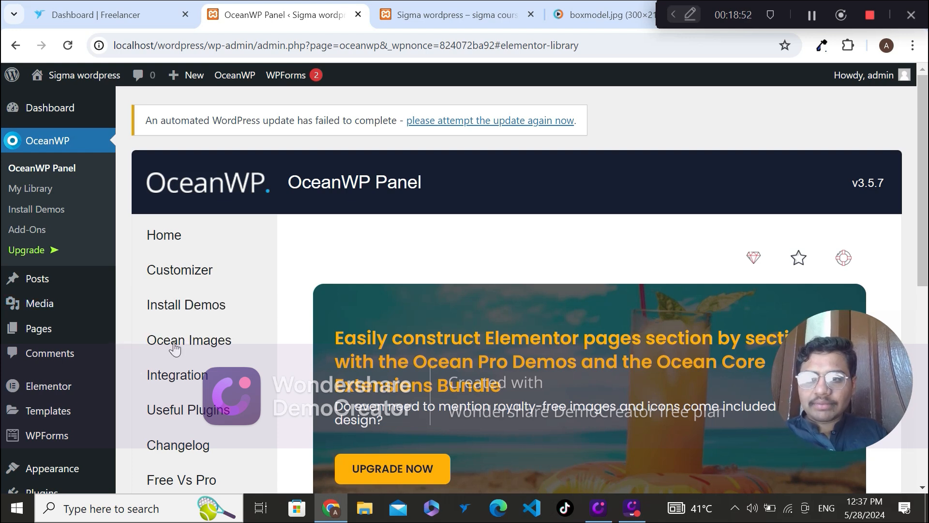
Step: Add a new page titled "Landing Page" from the list of all pages and publish it
{"action": "mouse_move", "coordinate": [75, 338]}
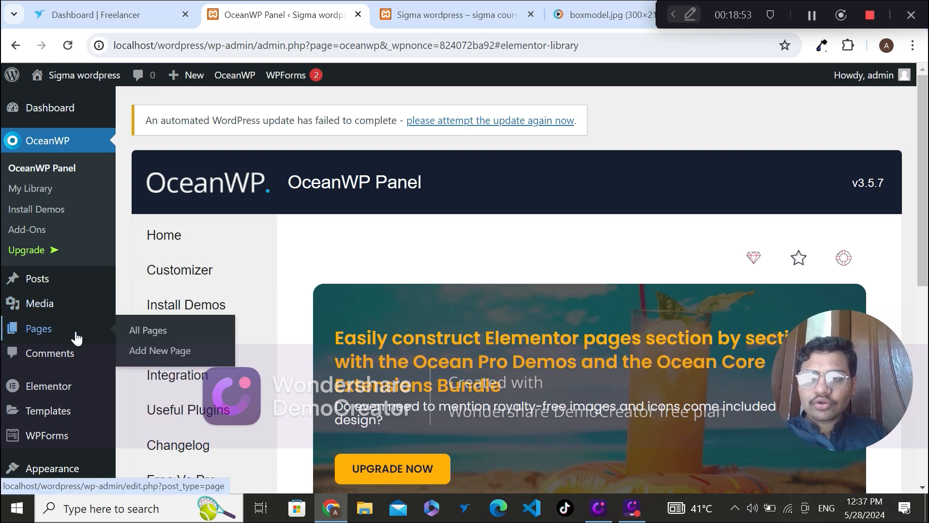
{"action": "left_click", "coordinate": [147, 330]}
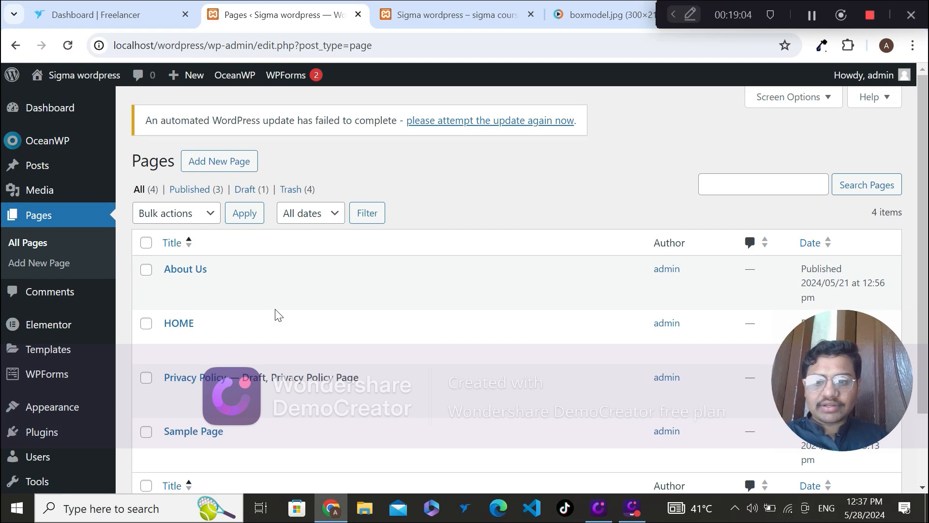
{"action": "left_click", "coordinate": [228, 162]}
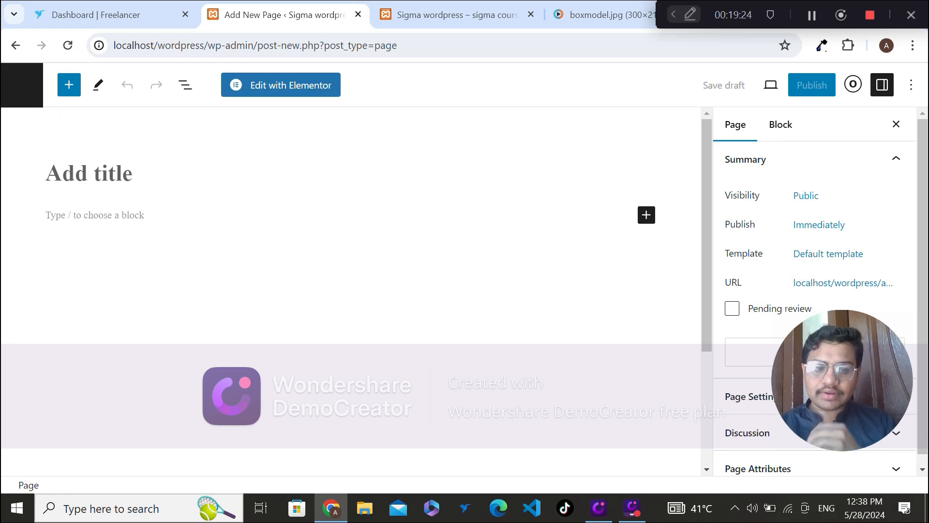
{"action": "type", "text": "La"}
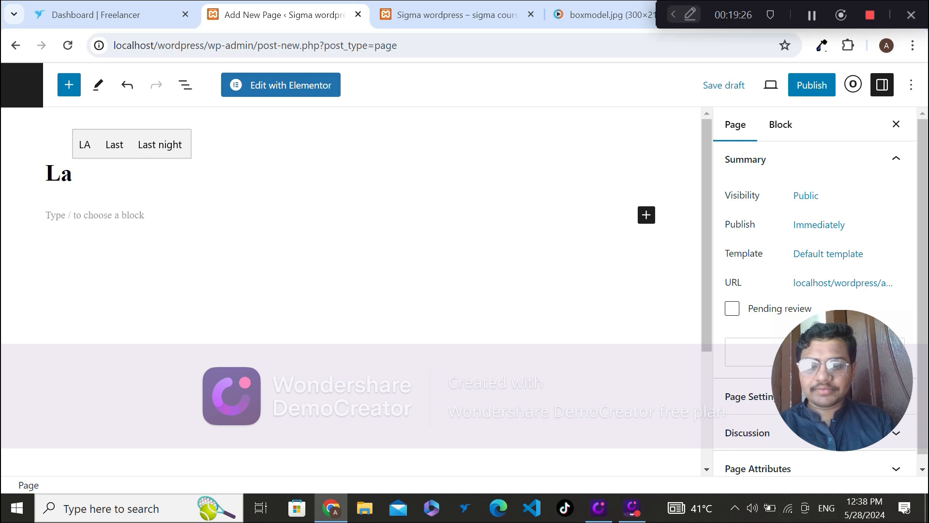
{"action": "type", "text": "n"}
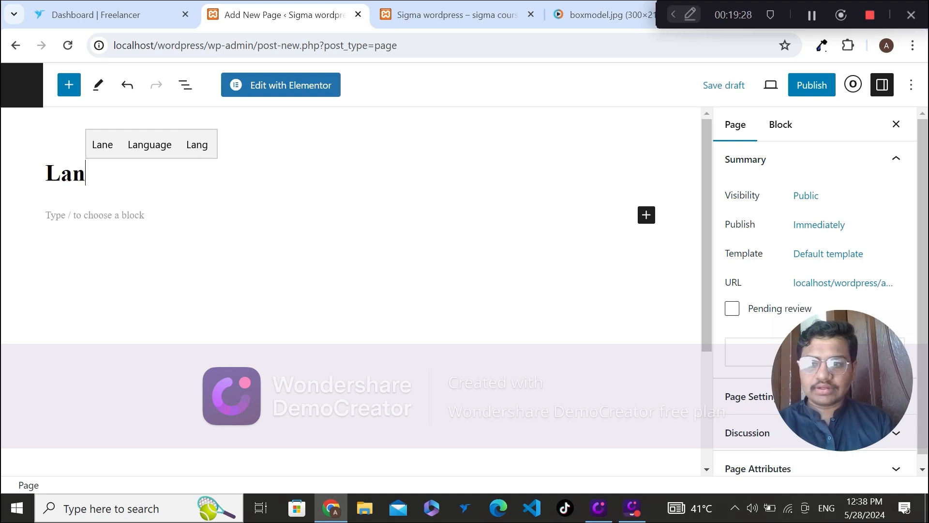
{"action": "type", "text": "di"}
{"action": "key", "text": "BackSpace"}
{"action": "type", "text": "din"}
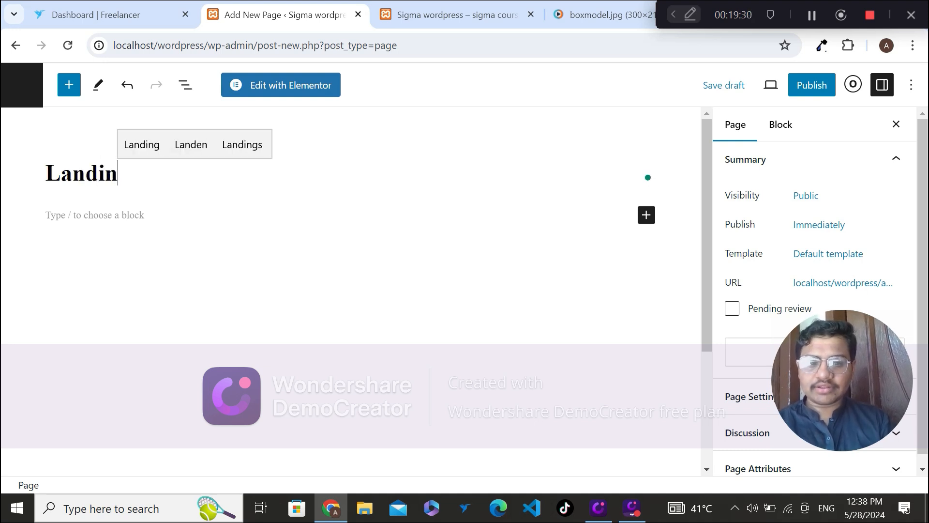
{"action": "type", "text": "g Page"}
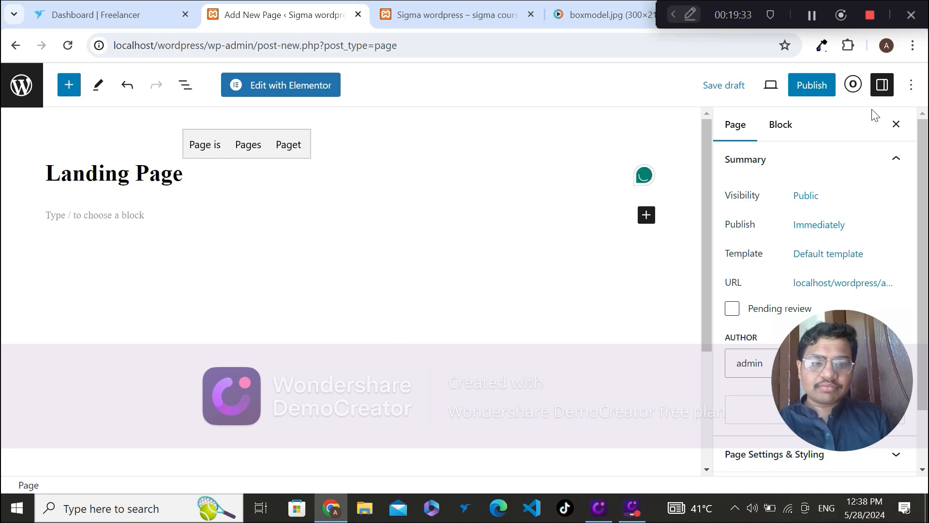
{"action": "left_click", "coordinate": [812, 87]}
{"action": "left_click", "coordinate": [812, 91]}
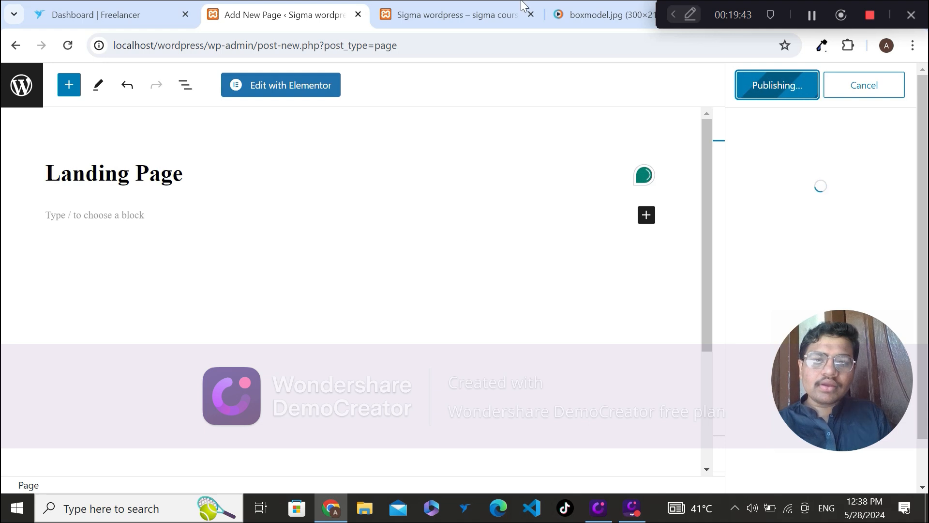
Step: Reload the Sigma wordpress site's front page and look over its header, blog posts, sidebar and footer under the OceanWP theme
{"action": "left_click", "coordinate": [473, 11]}
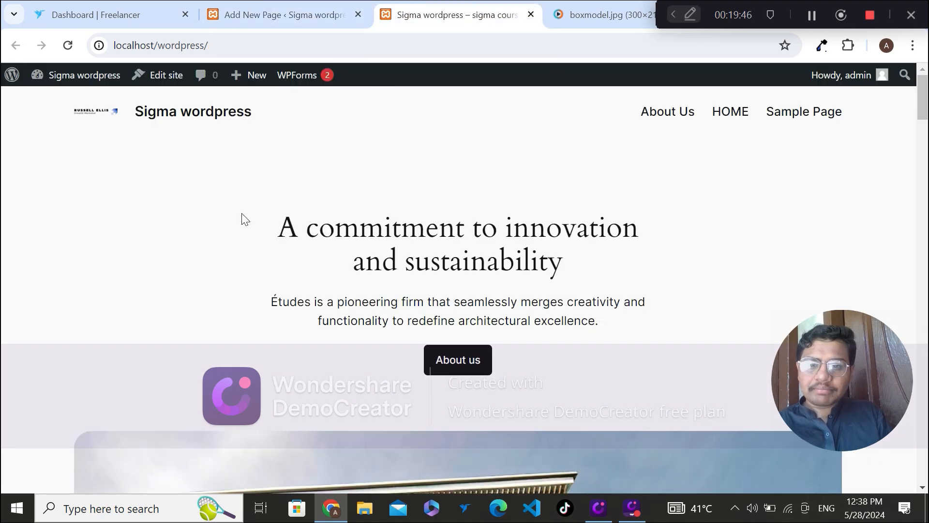
{"action": "left_click", "coordinate": [67, 45]}
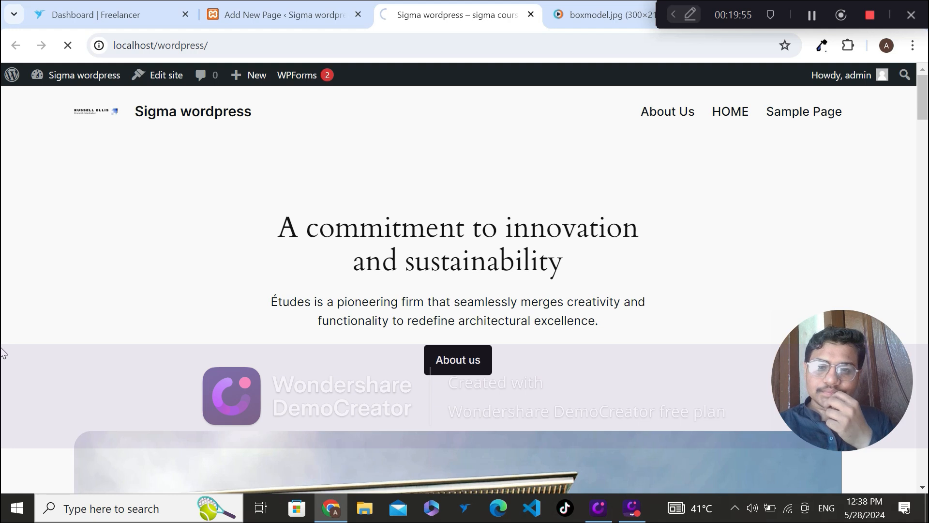
{"action": "left_click", "coordinate": [272, 6]}
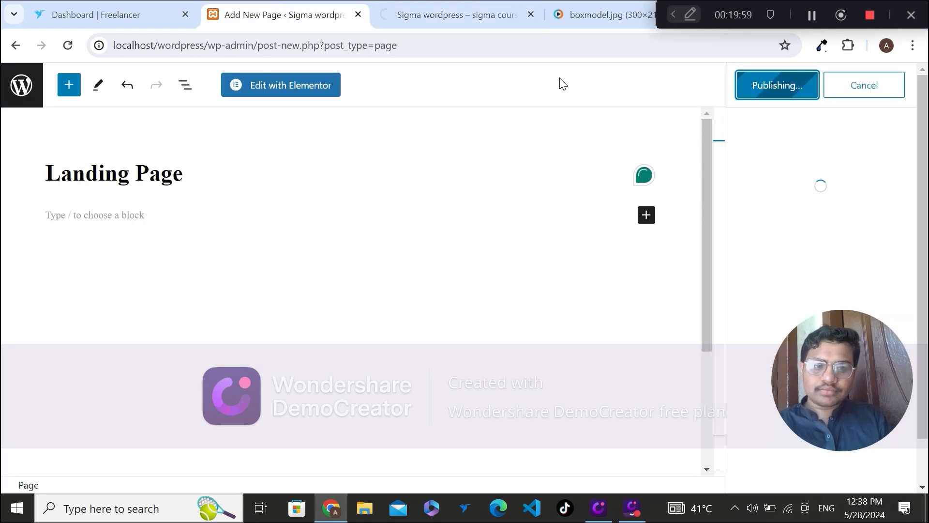
{"action": "left_click", "coordinate": [453, 7]}
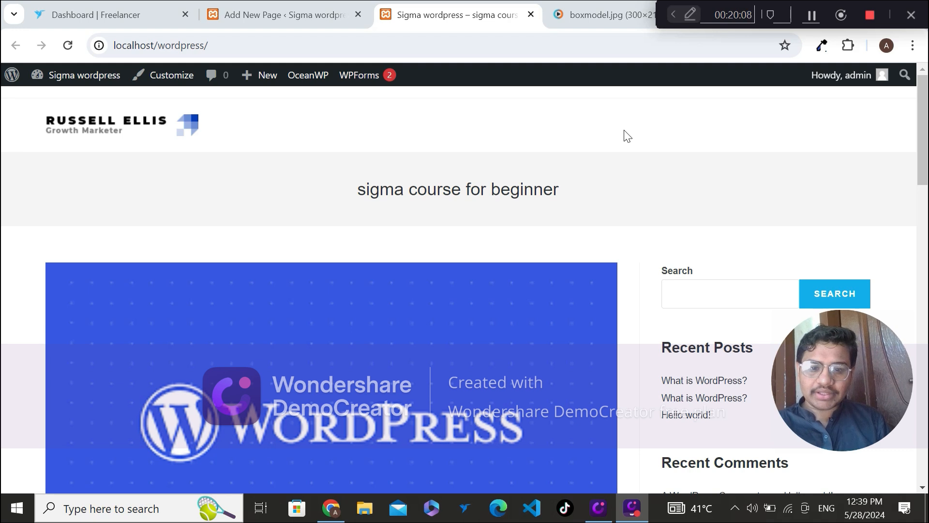
{"action": "scroll", "coordinate": [2, 174], "scroll_direction": "down", "scroll_amount": 4}
{"action": "scroll", "coordinate": [3, 174], "scroll_direction": "down", "scroll_amount": 12}
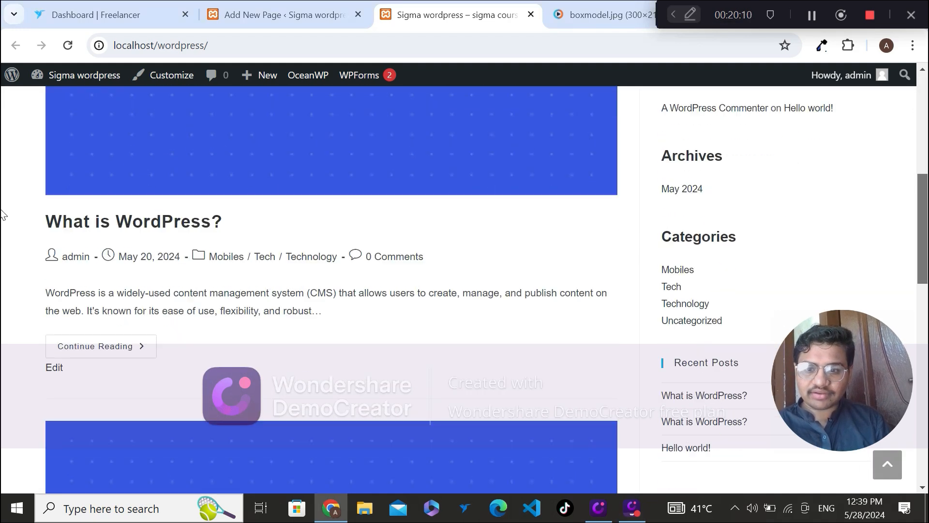
{"action": "scroll", "coordinate": [2, 384], "scroll_direction": "down", "scroll_amount": 3}
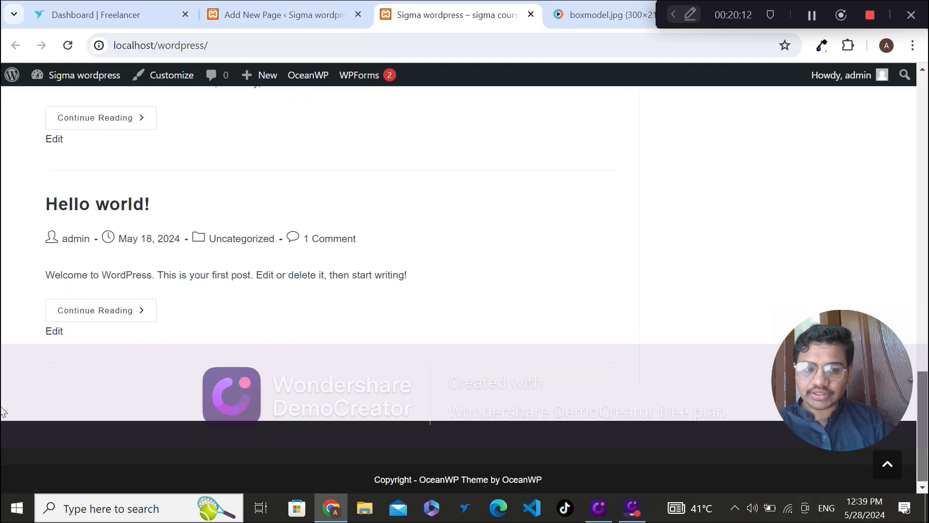
{"action": "scroll", "coordinate": [3, 385], "scroll_direction": "up", "scroll_amount": 15}
{"action": "scroll", "coordinate": [2, 182], "scroll_direction": "up", "scroll_amount": 5}
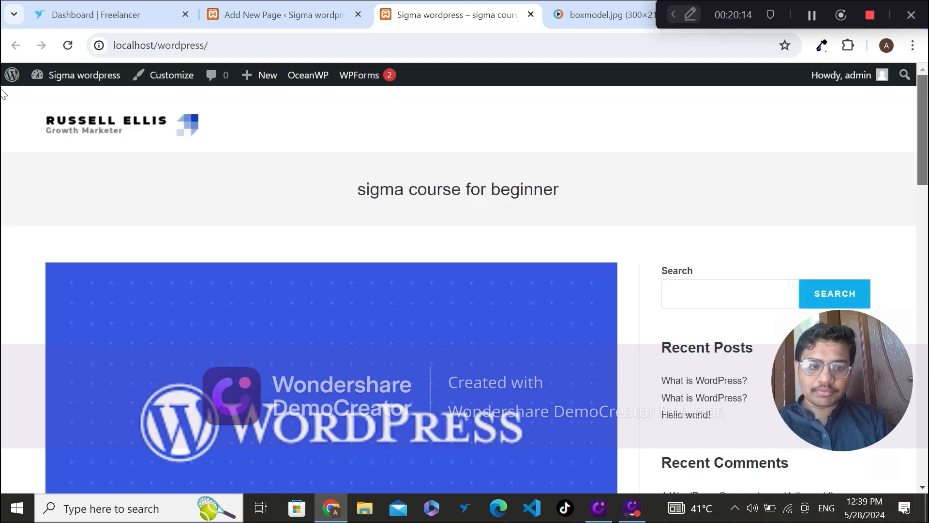
{"action": "mouse_move", "coordinate": [310, 74]}
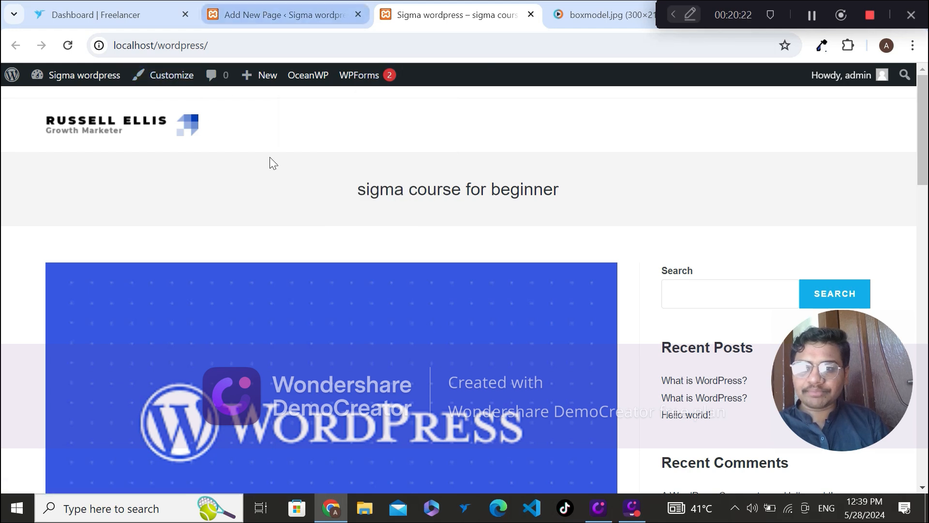
{"action": "mouse_move", "coordinate": [116, 79]}
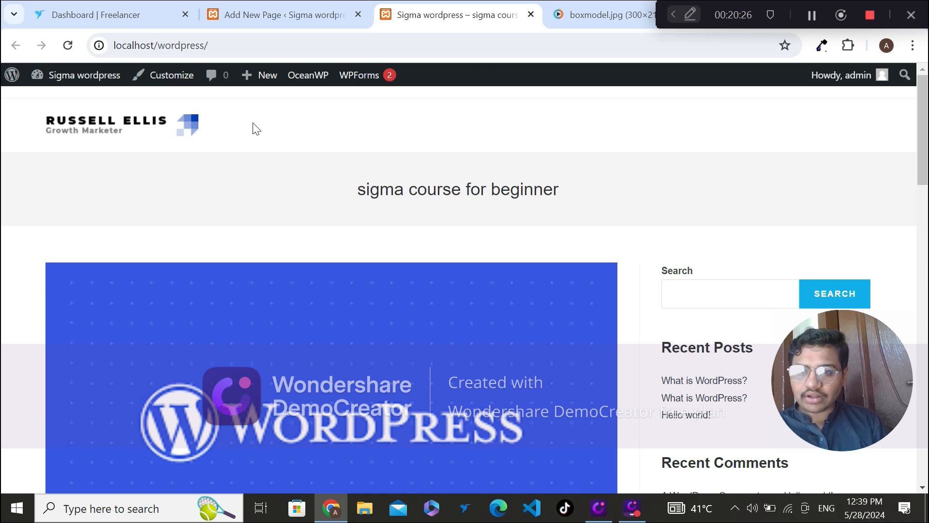
Step: Dismiss the post-publish panel of the Landing Page, check the site's front page, and return to the page editor
{"action": "left_click", "coordinate": [263, 5]}
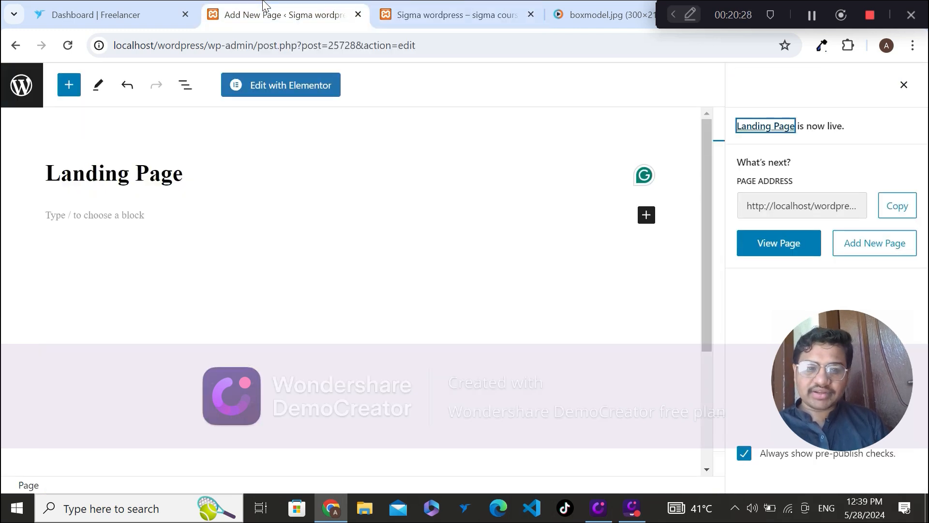
{"action": "left_click", "coordinate": [904, 85]}
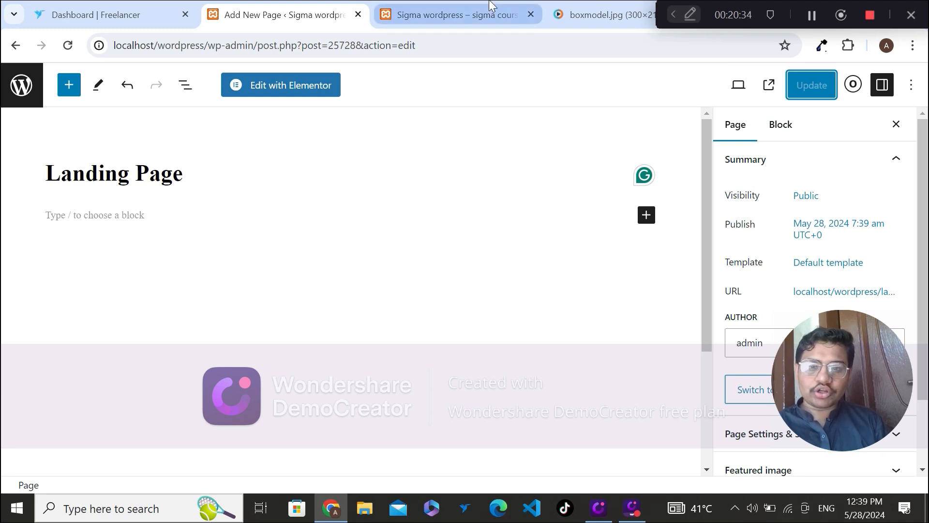
{"action": "left_click", "coordinate": [450, 15]}
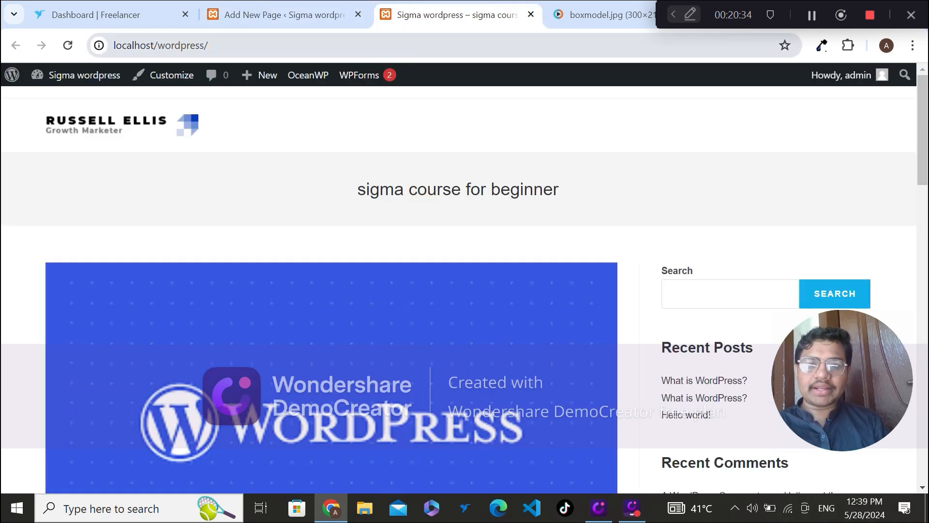
{"action": "left_click", "coordinate": [285, 6]}
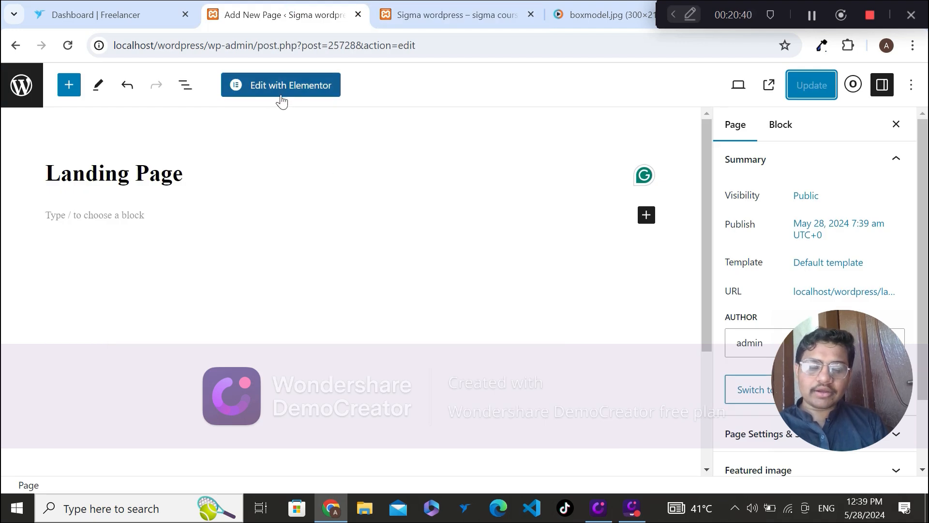
Step: Open the Landing Page in Elementor and look over its title, empty content area and sidebar
{"action": "left_click_drag", "start_coordinate": [923, 266], "coordinate": [922, 169]}
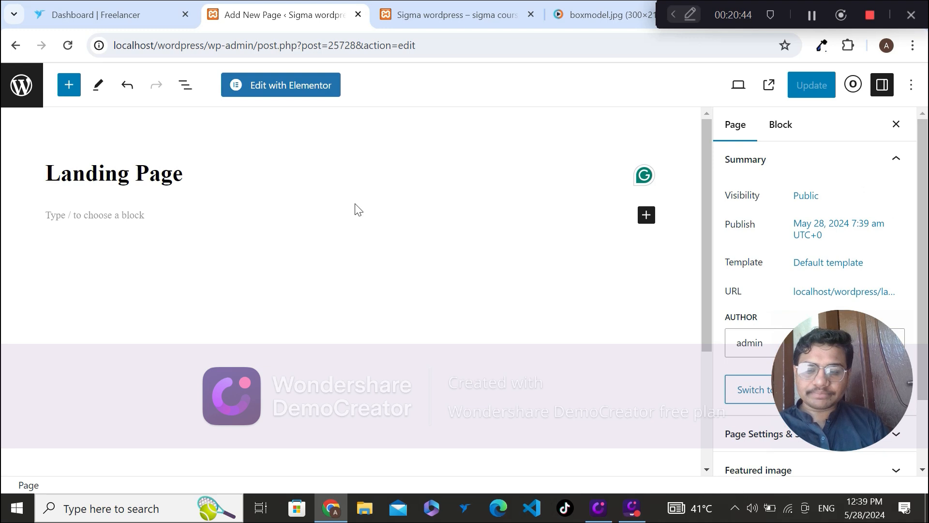
{"action": "left_click", "coordinate": [282, 92]}
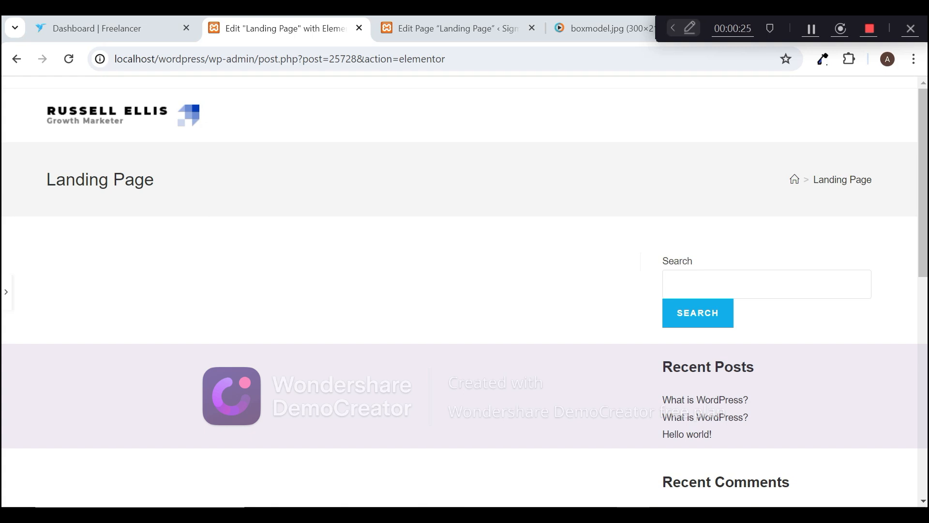
{"action": "triple_click", "coordinate": [156, 182]}
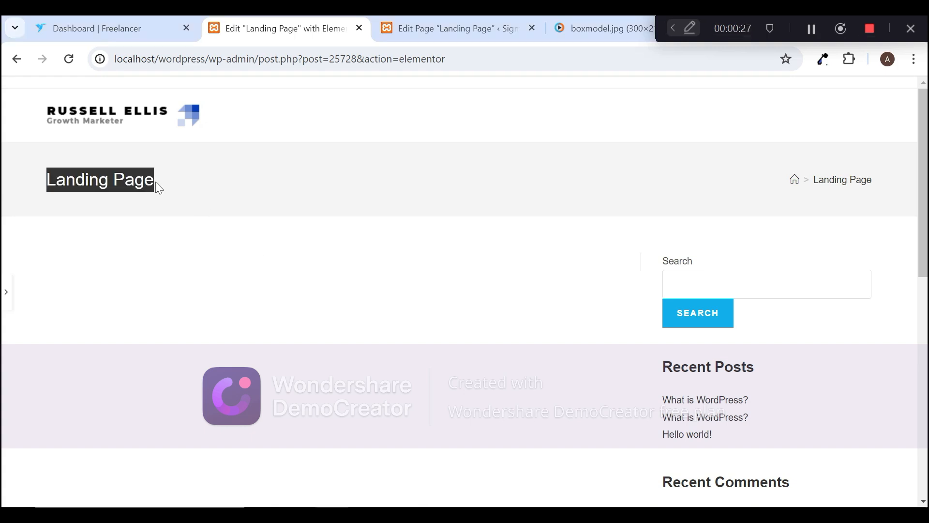
{"action": "left_click", "coordinate": [204, 258]}
{"action": "triple_click", "coordinate": [226, 196]}
{"action": "left_click", "coordinate": [285, 275]}
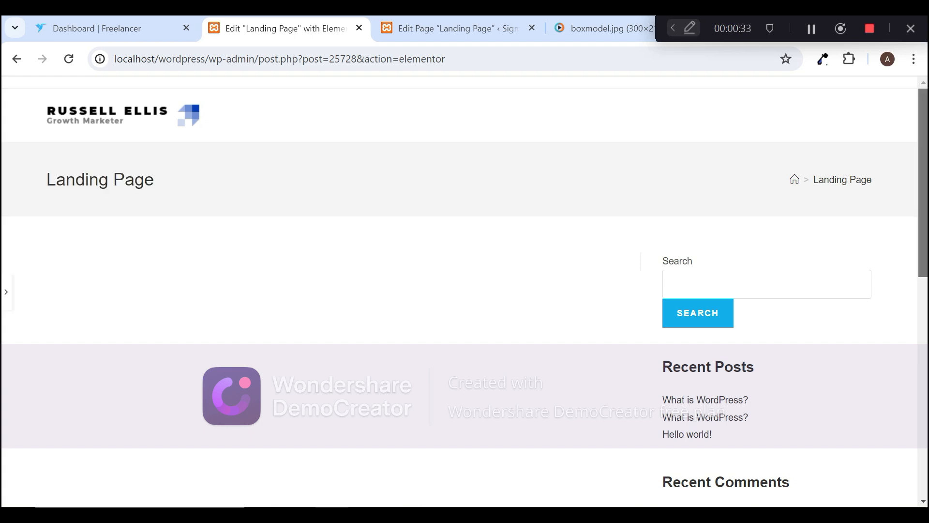
{"action": "scroll", "coordinate": [465, 291], "scroll_direction": "down", "scroll_amount": 4}
{"action": "scroll", "coordinate": [465, 290], "scroll_direction": "up", "scroll_amount": 4}
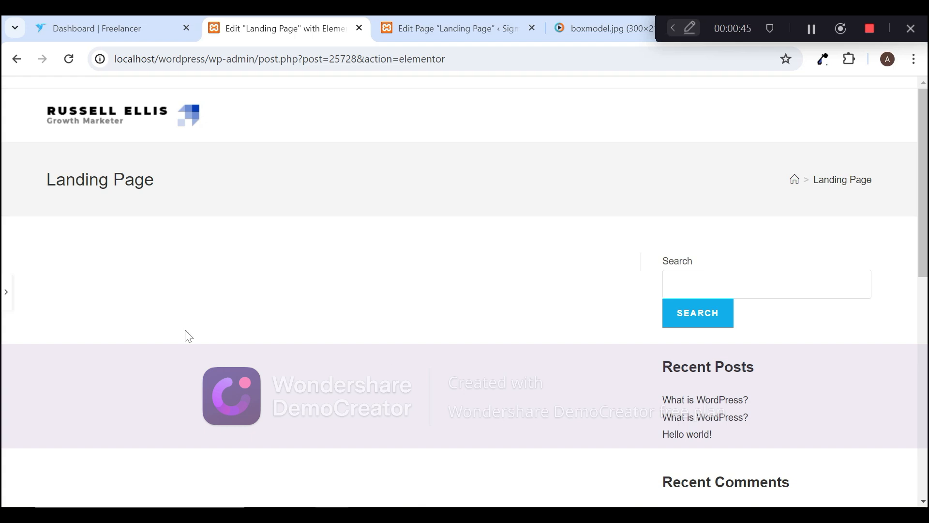
Step: Show the Elementor widget panel beside the page preview, trying its collapse and expand toggle once
{"action": "left_click", "coordinate": [6, 293]}
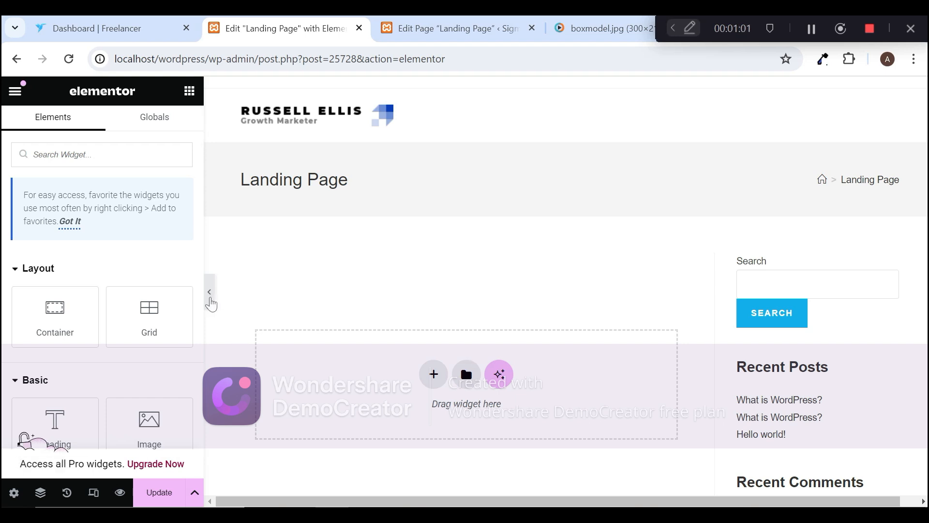
{"action": "left_click", "coordinate": [211, 304]}
{"action": "left_click", "coordinate": [4, 303]}
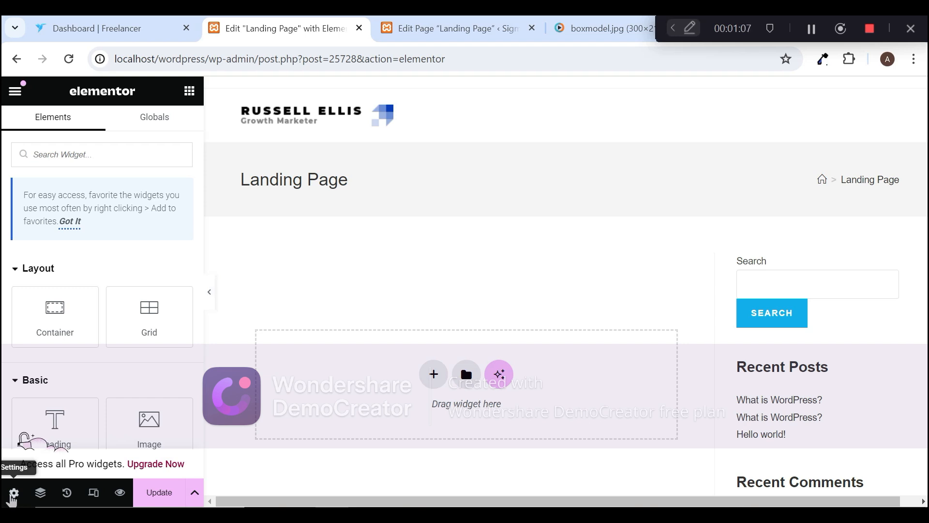
Step: Set the page layout to Elementor Full Width in the Landing Page's settings and update the page
{"action": "left_click", "coordinate": [13, 493]}
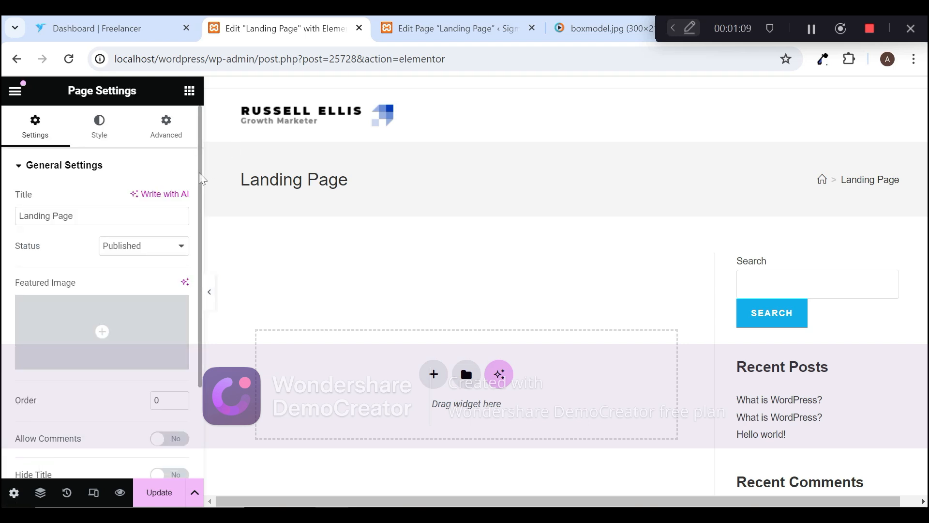
{"action": "scroll", "coordinate": [202, 179], "scroll_direction": "down", "scroll_amount": 3}
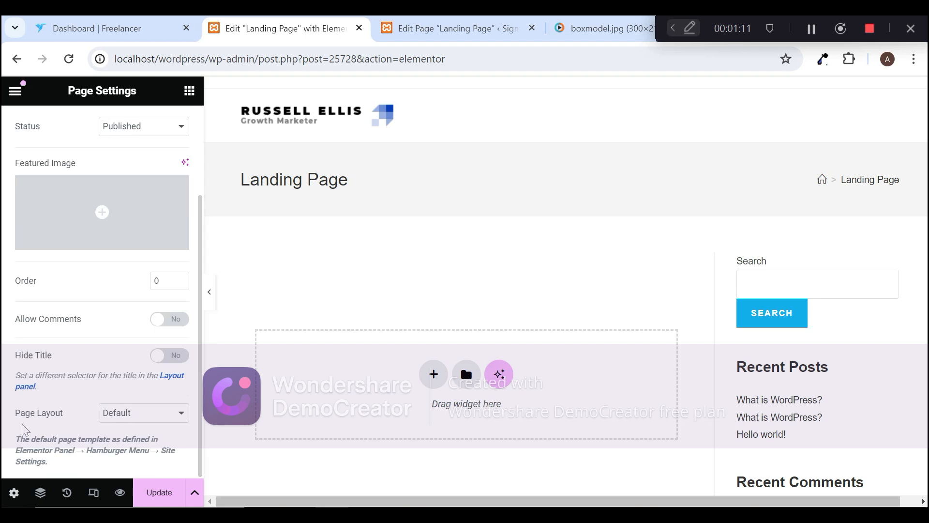
{"action": "left_click", "coordinate": [129, 415]}
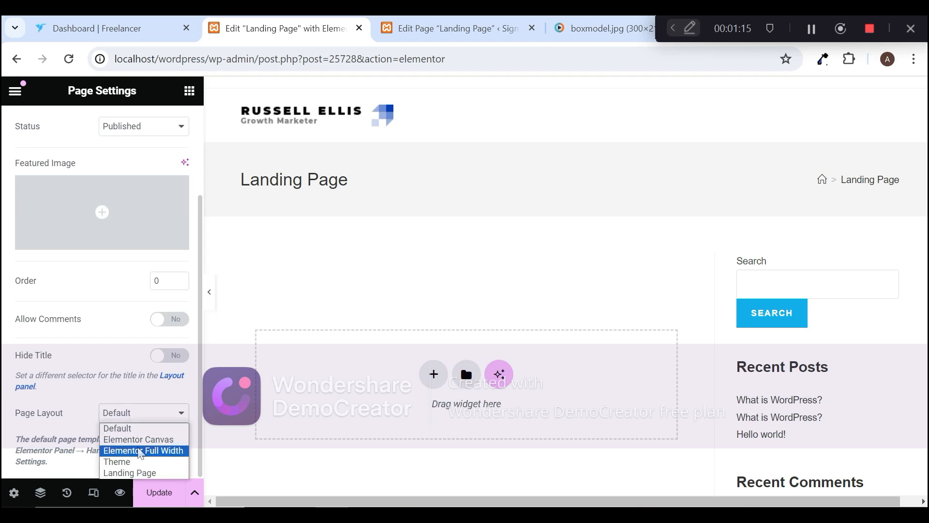
{"action": "left_click", "coordinate": [140, 451]}
{"action": "left_click", "coordinate": [139, 424]}
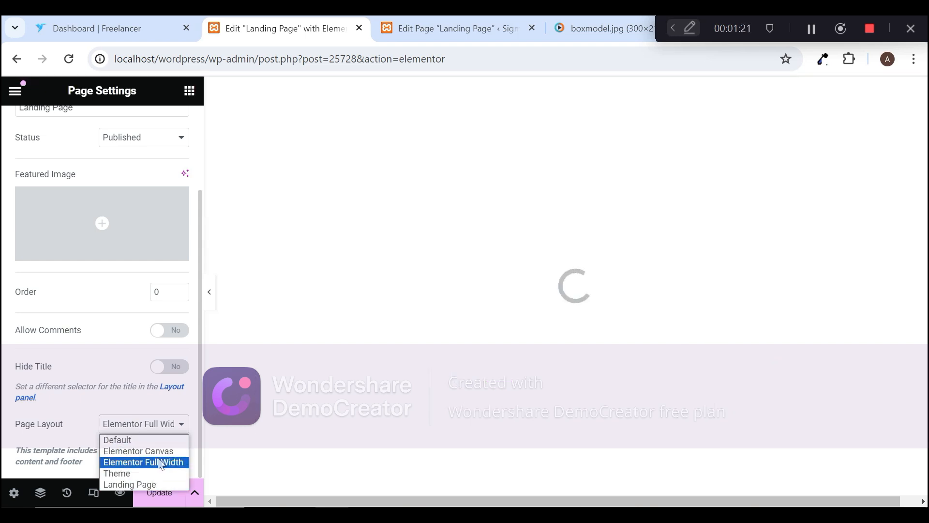
{"action": "left_click", "coordinate": [162, 462]}
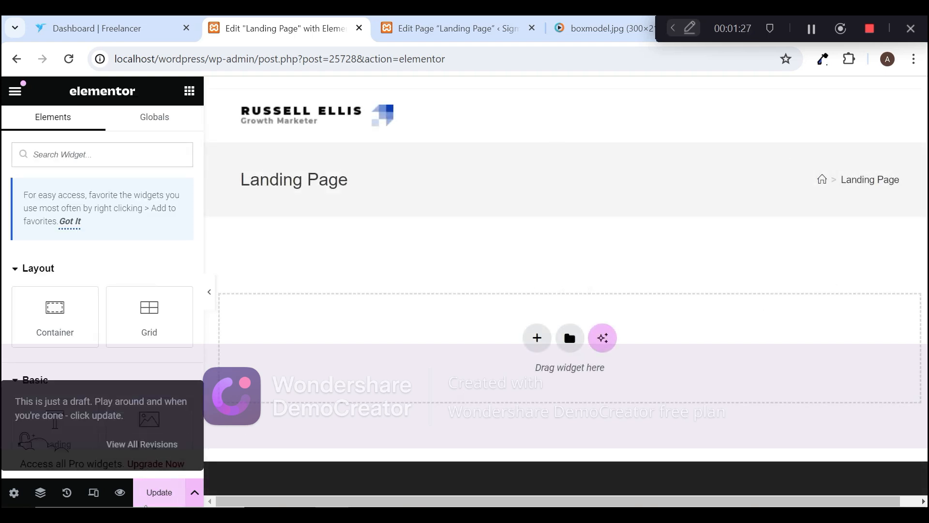
{"action": "left_click", "coordinate": [154, 492]}
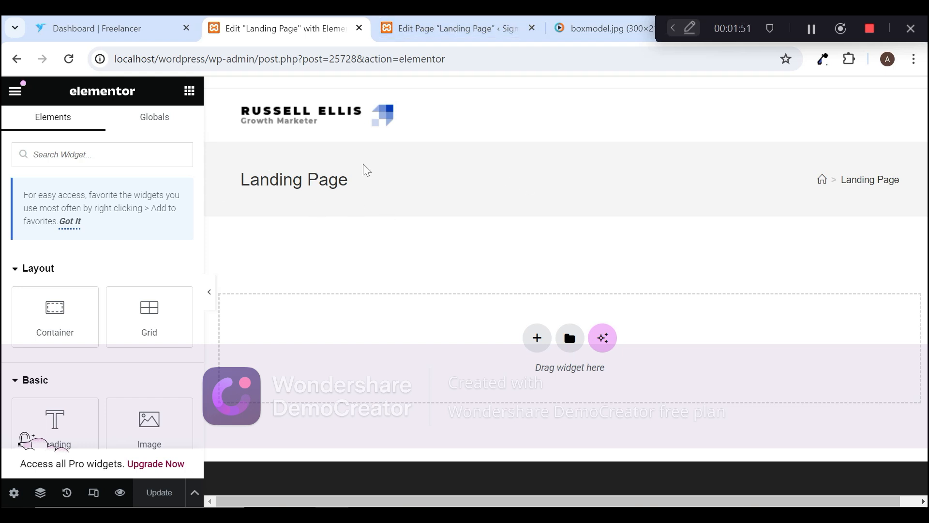
Step: Disable the page title display in the Landing Page's OceanWP Page Settings & Styling in the WordPress editor, and update the page
{"action": "left_click", "coordinate": [450, 29]}
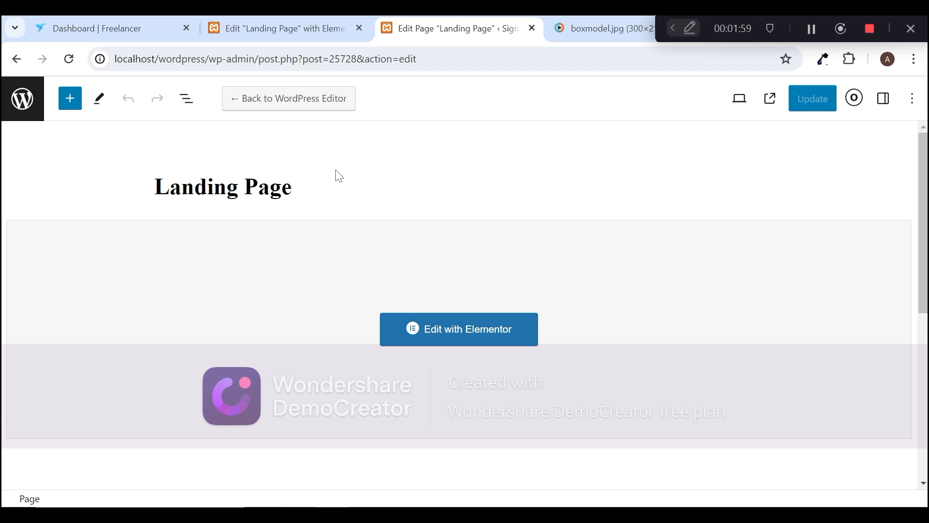
{"action": "left_click", "coordinate": [883, 102]}
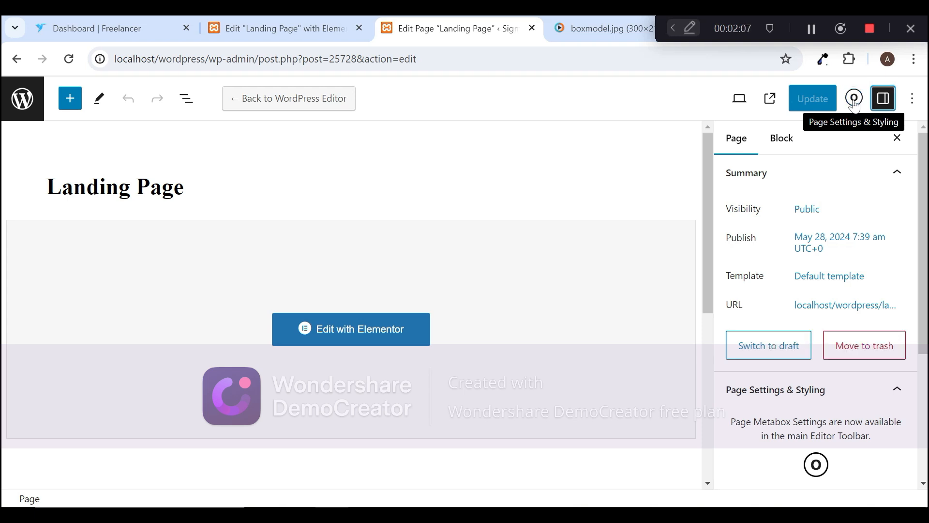
{"action": "left_click", "coordinate": [854, 99]}
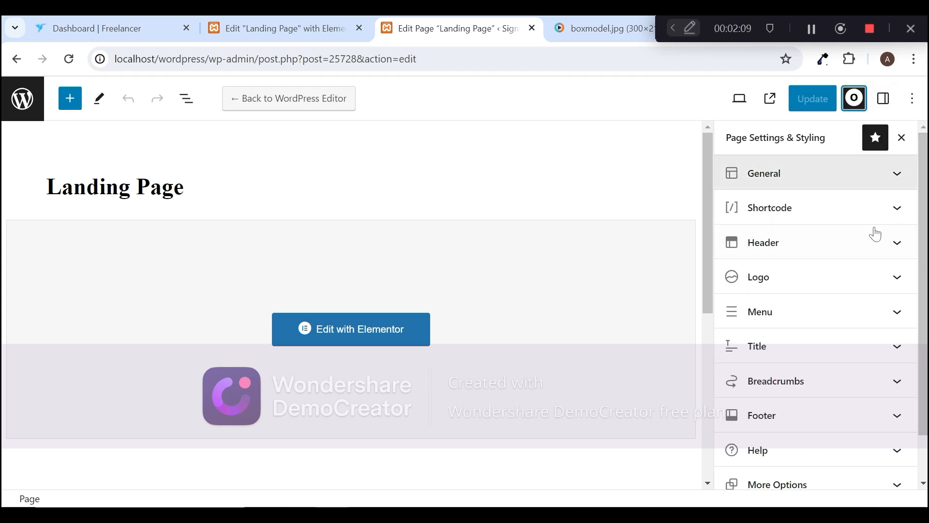
{"action": "scroll", "coordinate": [927, 280], "scroll_direction": "down", "scroll_amount": 1}
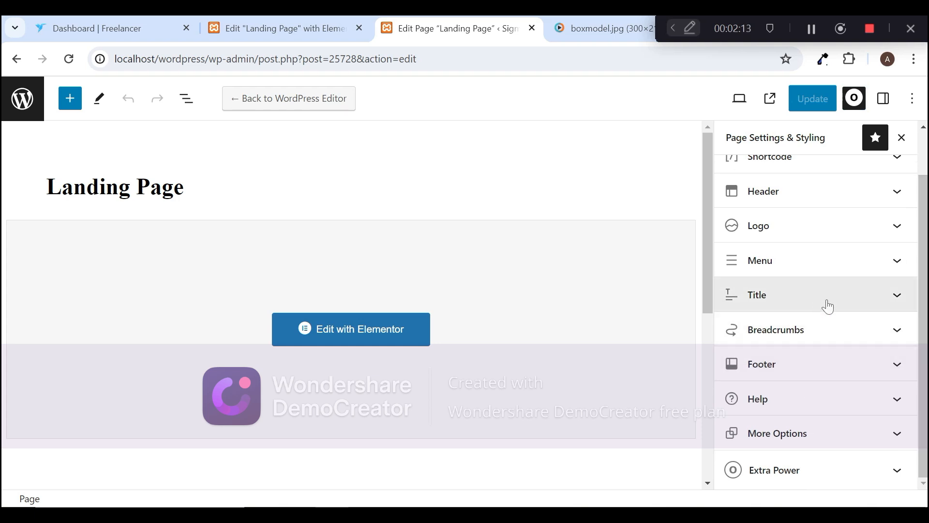
{"action": "left_click", "coordinate": [811, 293]}
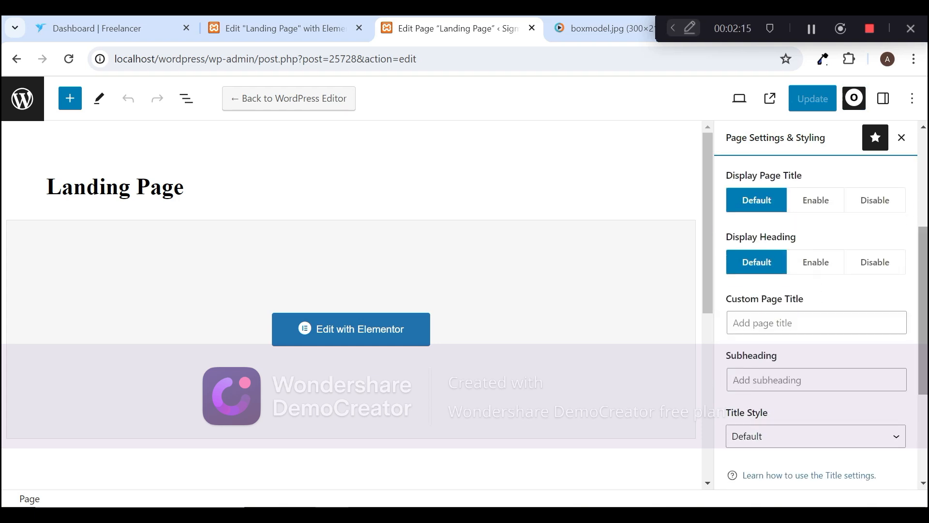
{"action": "scroll", "coordinate": [818, 289], "scroll_direction": "up", "scroll_amount": 1}
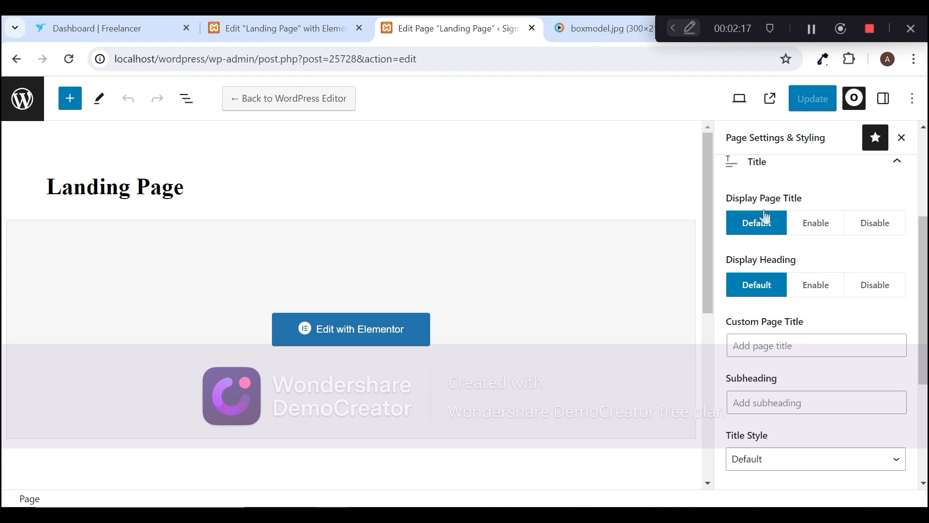
{"action": "left_click", "coordinate": [867, 235]}
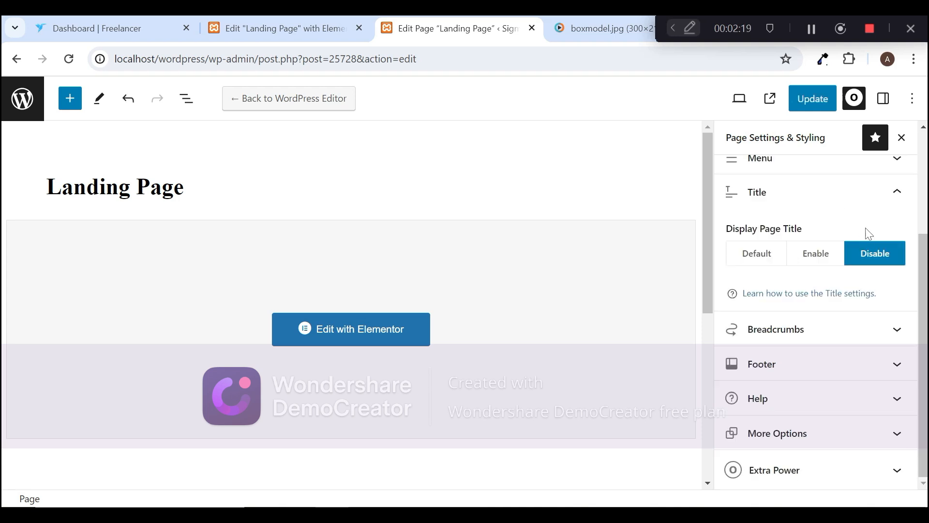
{"action": "left_click", "coordinate": [811, 101]}
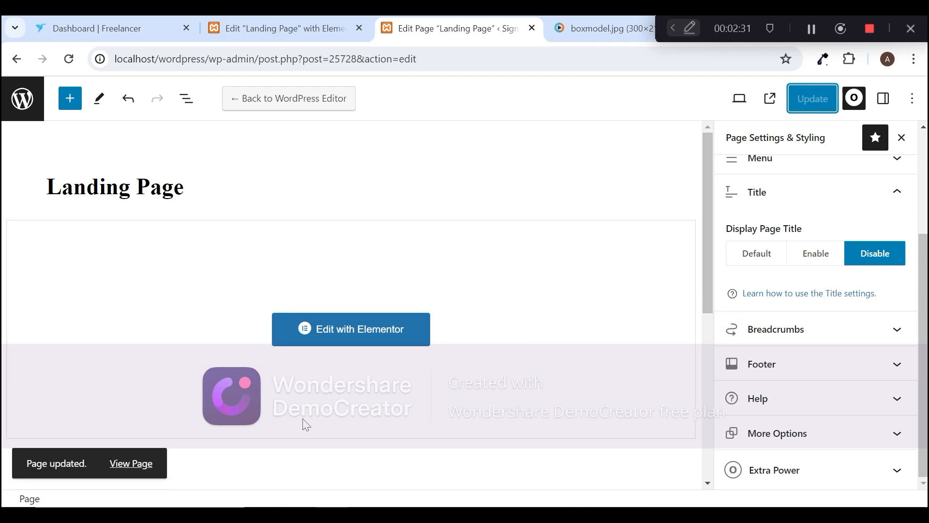
Step: View the published Landing Page and compare it with the Elementor preview, briefly hiding the widget panel
{"action": "left_click", "coordinate": [138, 471]}
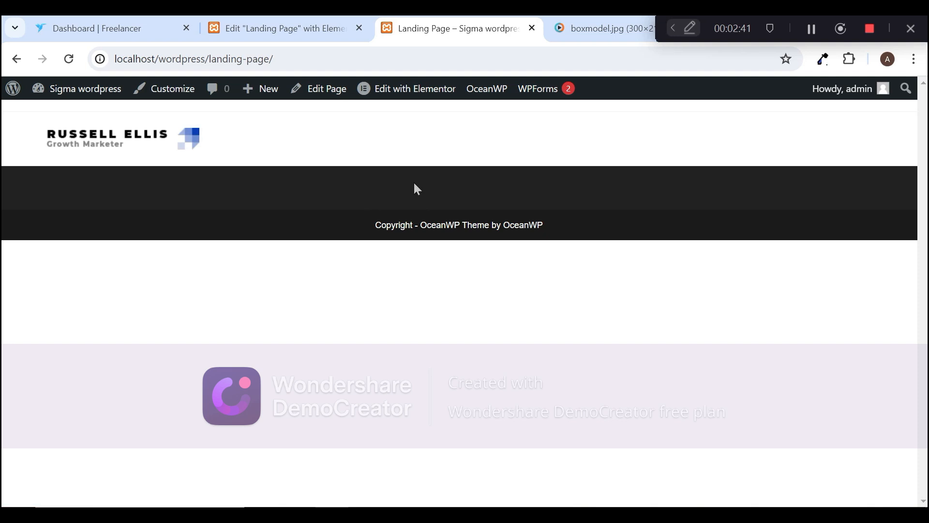
{"action": "left_click", "coordinate": [266, 25]}
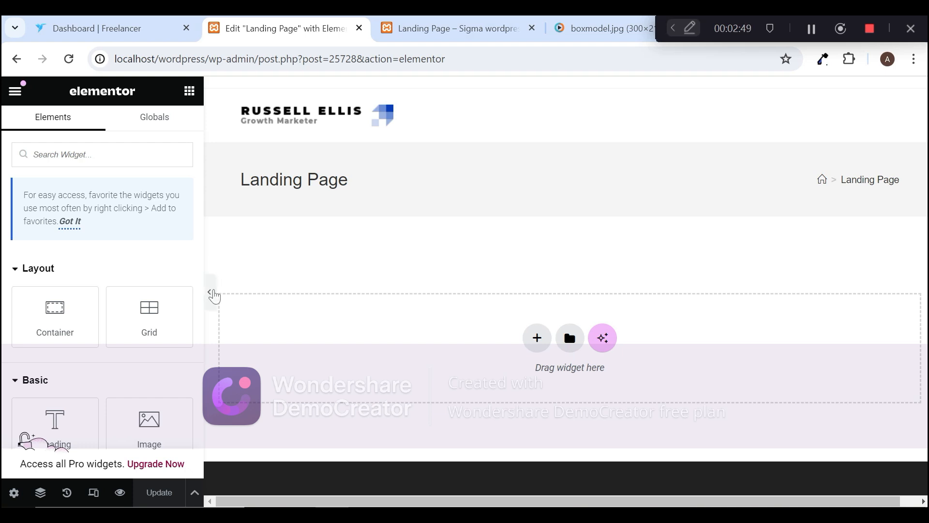
{"action": "left_click", "coordinate": [212, 293]}
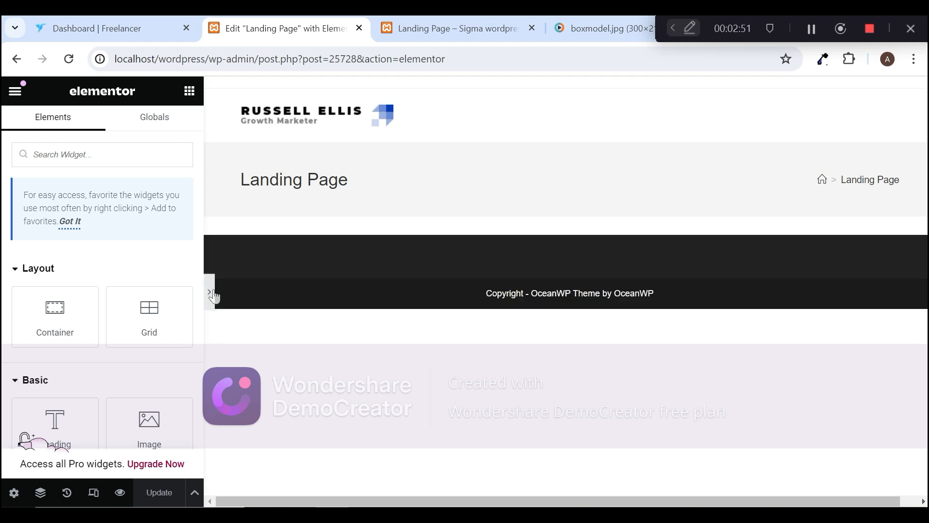
{"action": "left_click", "coordinate": [5, 292]}
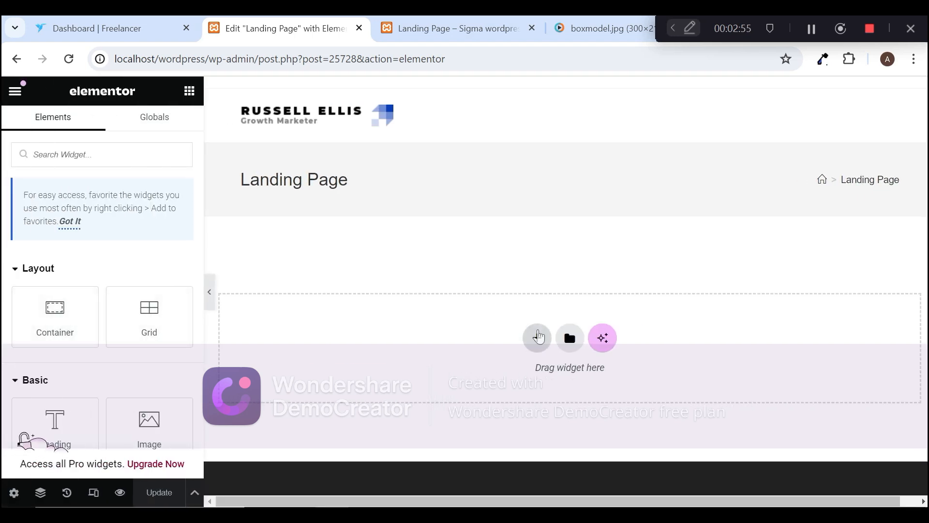
Step: Check the layout choices for a new container and browse the template library's Blocks, Pages and My Templates sections
{"action": "left_click", "coordinate": [538, 338]}
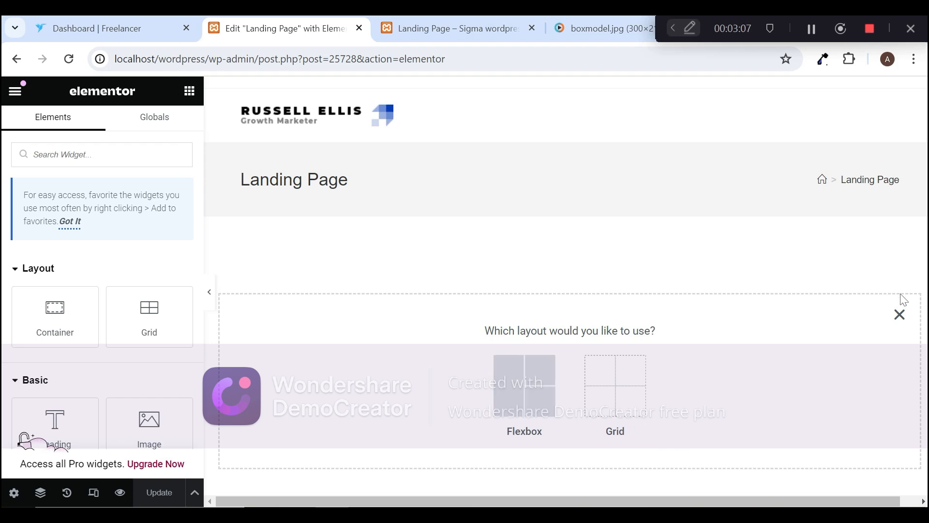
{"action": "left_click", "coordinate": [899, 316]}
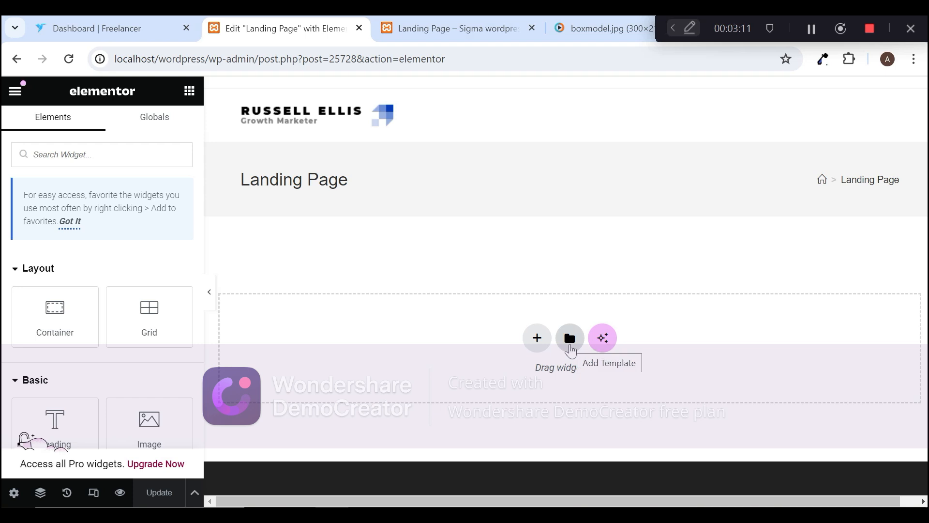
{"action": "left_click", "coordinate": [570, 339]}
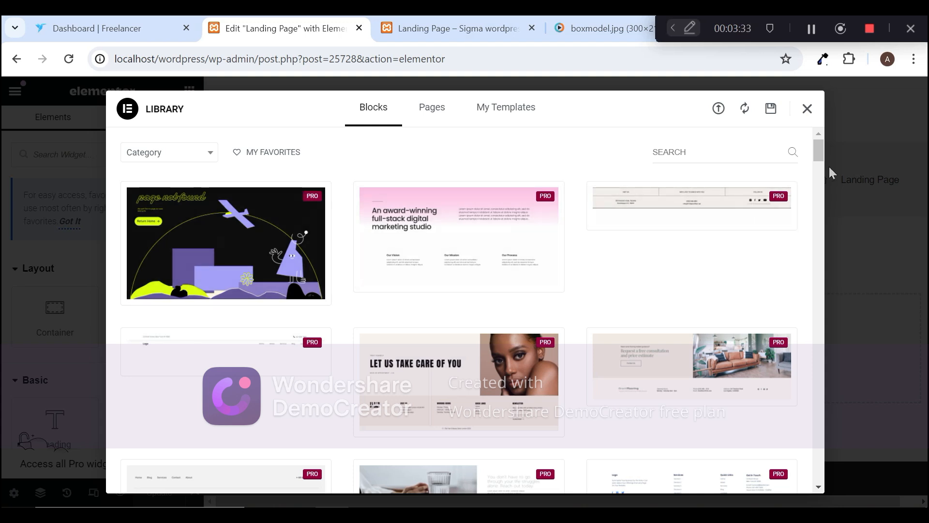
{"action": "mouse_move", "coordinate": [819, 162]}
{"action": "left_mouse_down"}
{"action": "mouse_move", "coordinate": [821, 209]}
{"action": "mouse_move", "coordinate": [817, 154]}
{"action": "left_mouse_up"}
{"action": "left_click", "coordinate": [187, 156]}
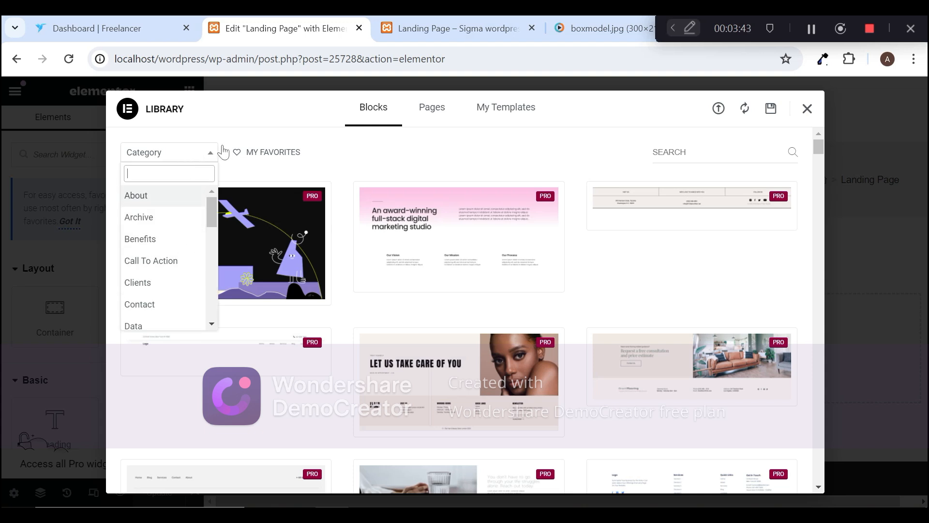
{"action": "left_click", "coordinate": [351, 157]}
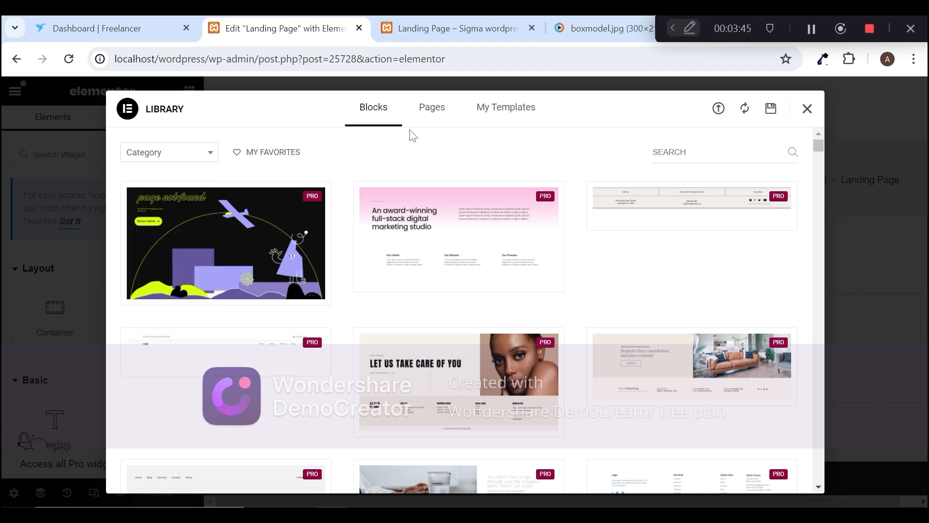
{"action": "left_click", "coordinate": [435, 116]}
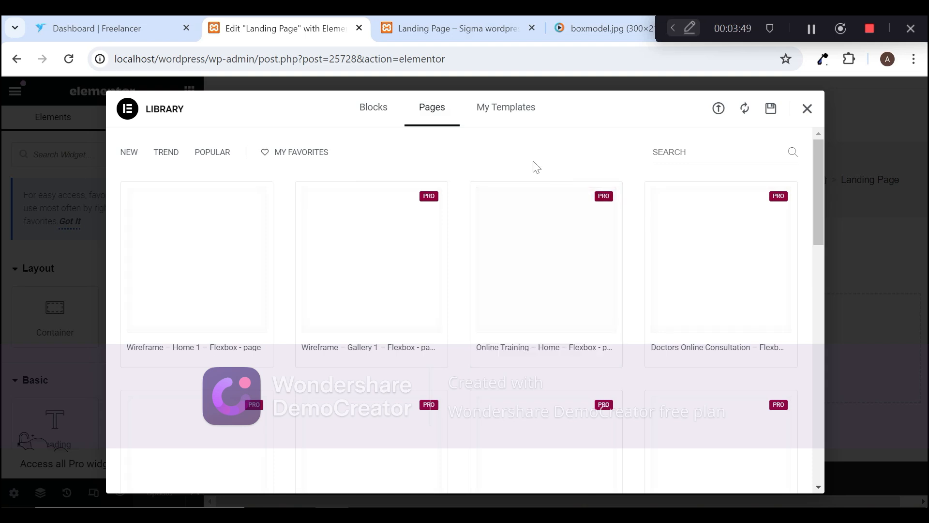
{"action": "left_click", "coordinate": [505, 118]}
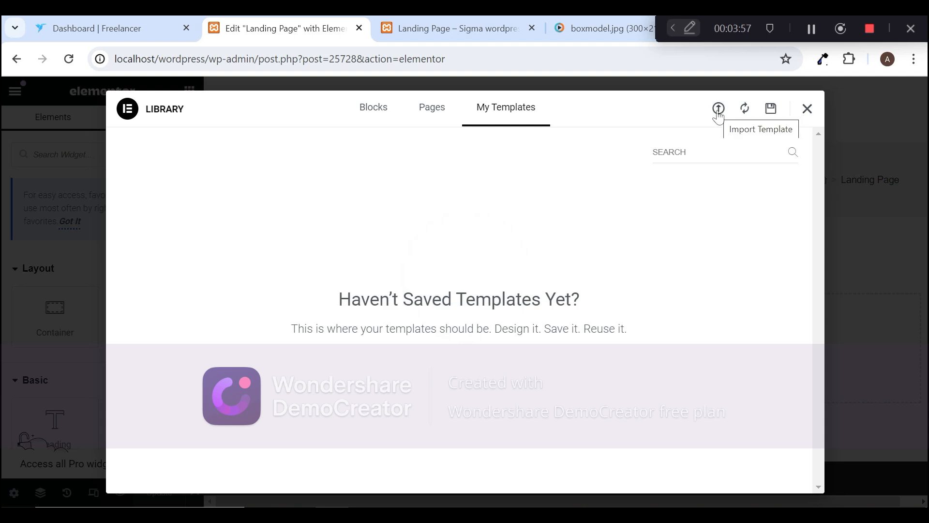
{"action": "left_click", "coordinate": [808, 110]}
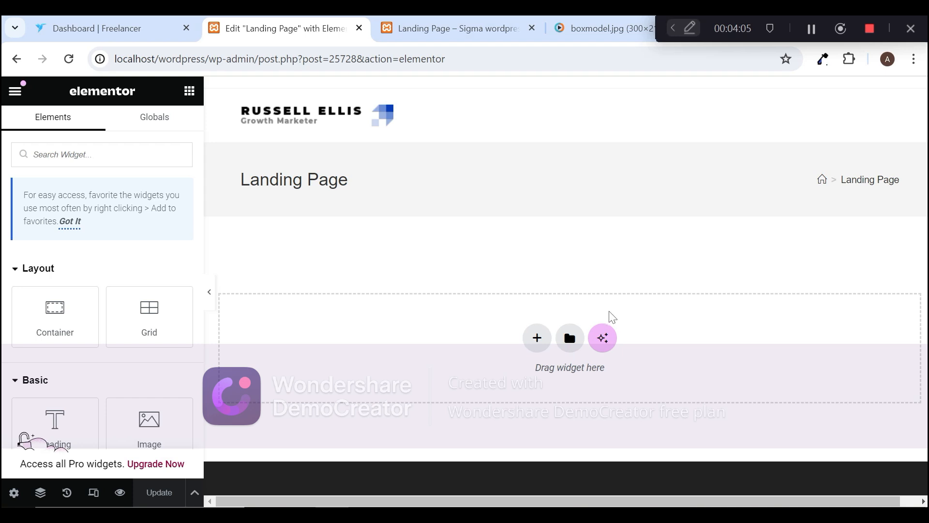
Step: View the Elementor AI introduction from the empty section area and close it without connecting
{"action": "left_click", "coordinate": [603, 338]}
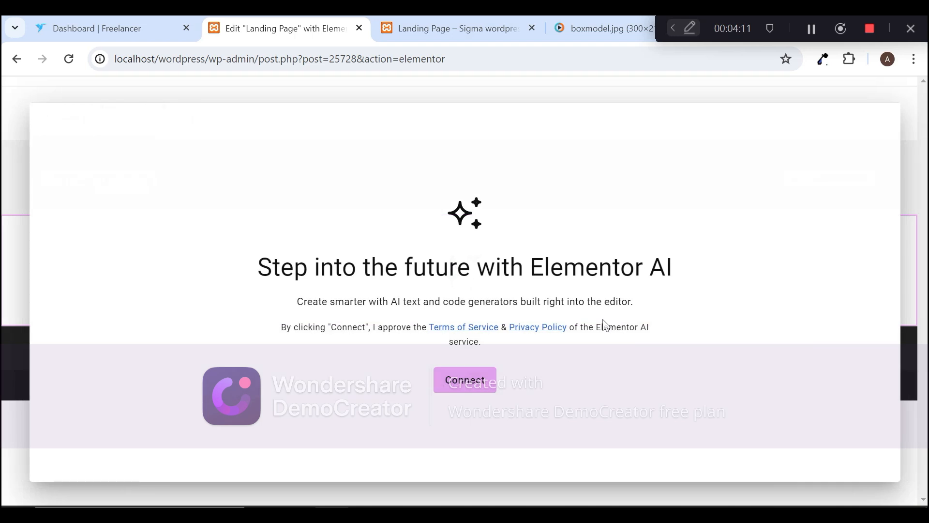
{"action": "left_click", "coordinate": [920, 145]}
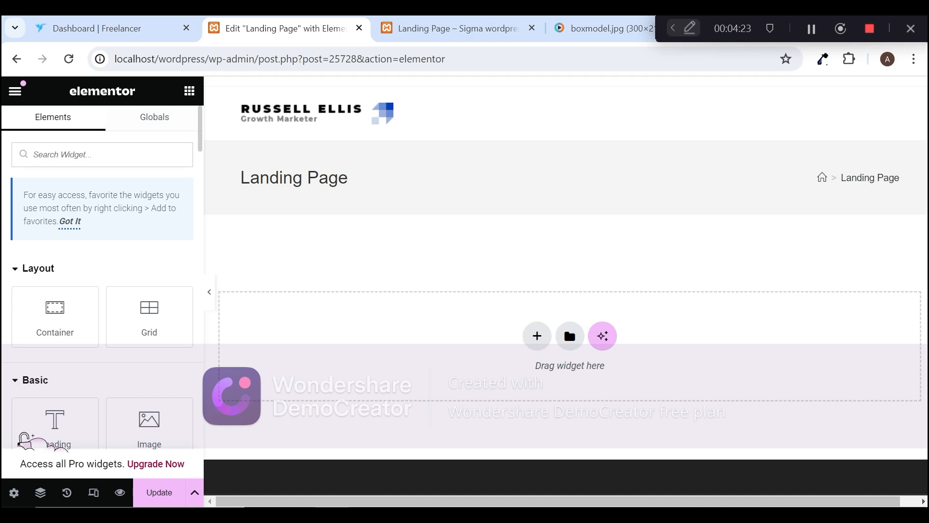
Step: Search the widgets for "butt", clear the search, and browse the widget categories from Layout down to WordPress
{"action": "type", "text": "butt"}
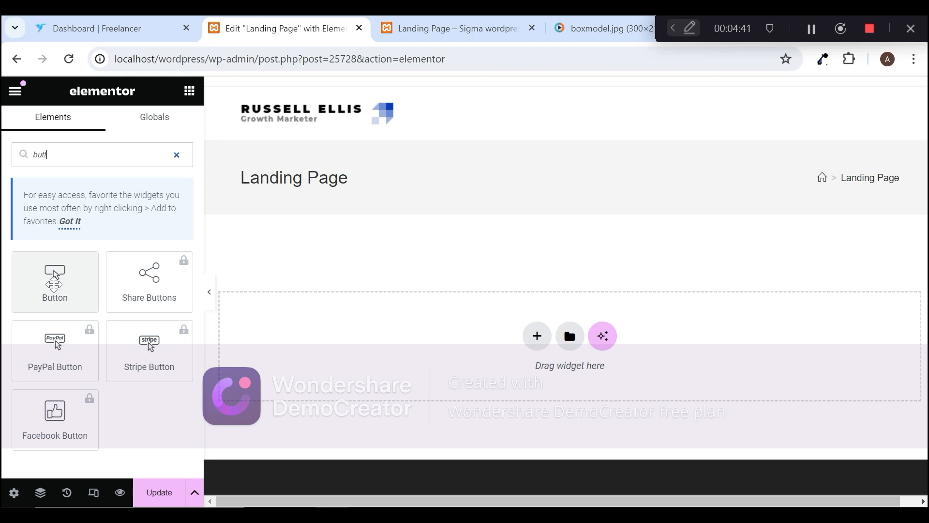
{"action": "left_click", "coordinate": [177, 156]}
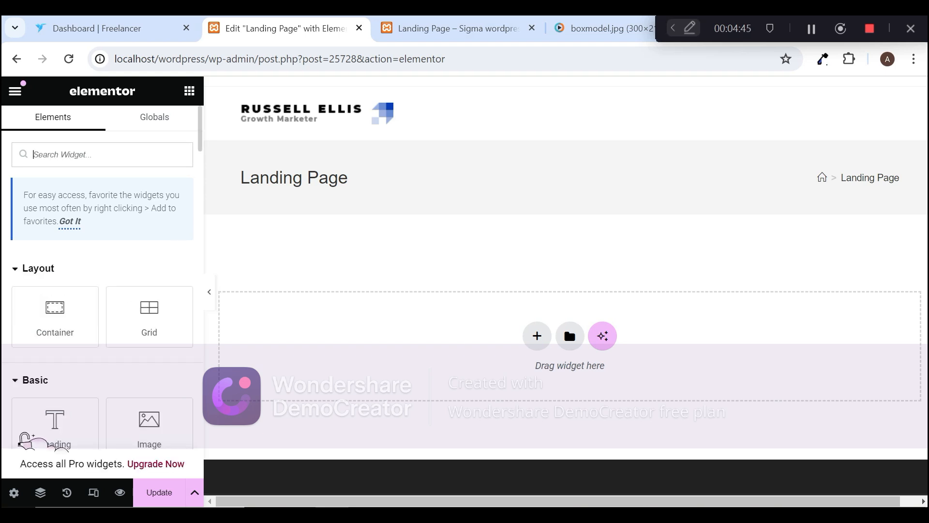
{"action": "scroll", "coordinate": [200, 159], "scroll_direction": "down", "scroll_amount": 6}
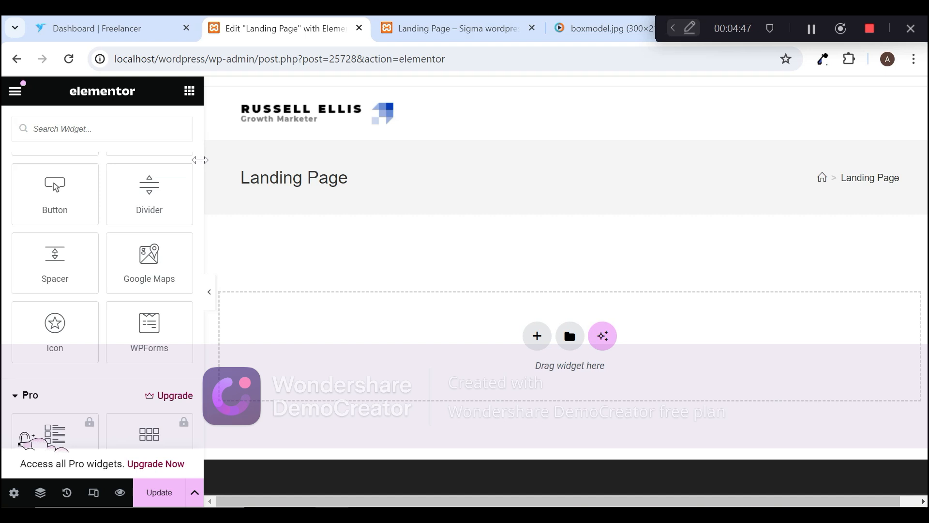
{"action": "left_click_drag", "start_coordinate": [201, 174], "coordinate": [201, 140]}
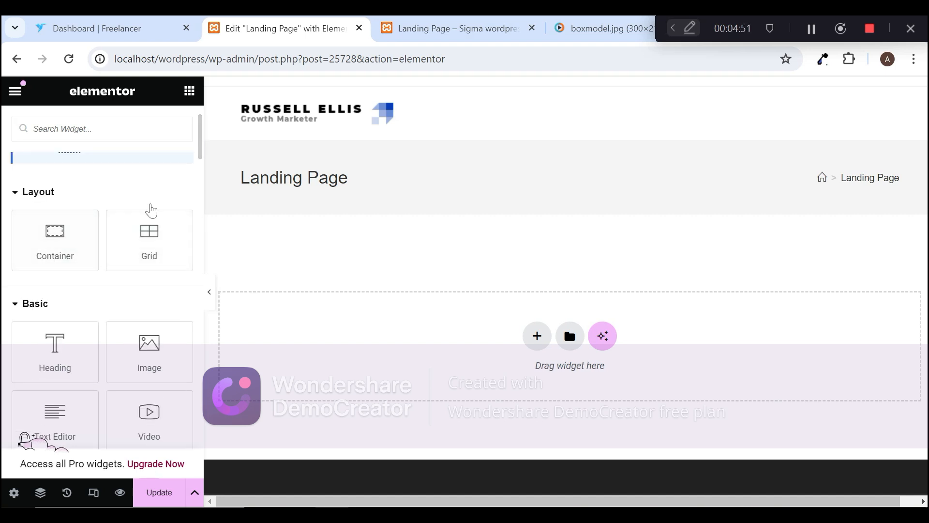
{"action": "left_click_drag", "start_coordinate": [201, 121], "coordinate": [201, 156]}
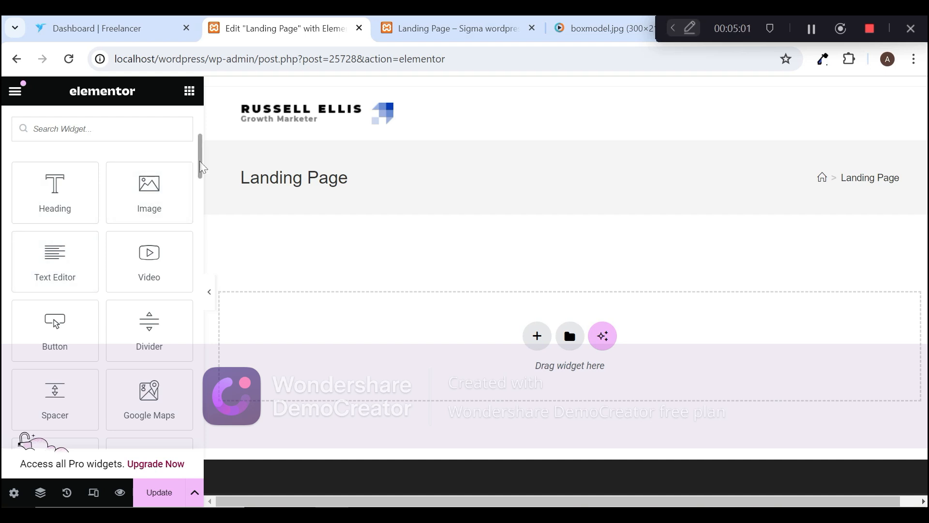
{"action": "left_click_drag", "start_coordinate": [203, 167], "coordinate": [206, 342]}
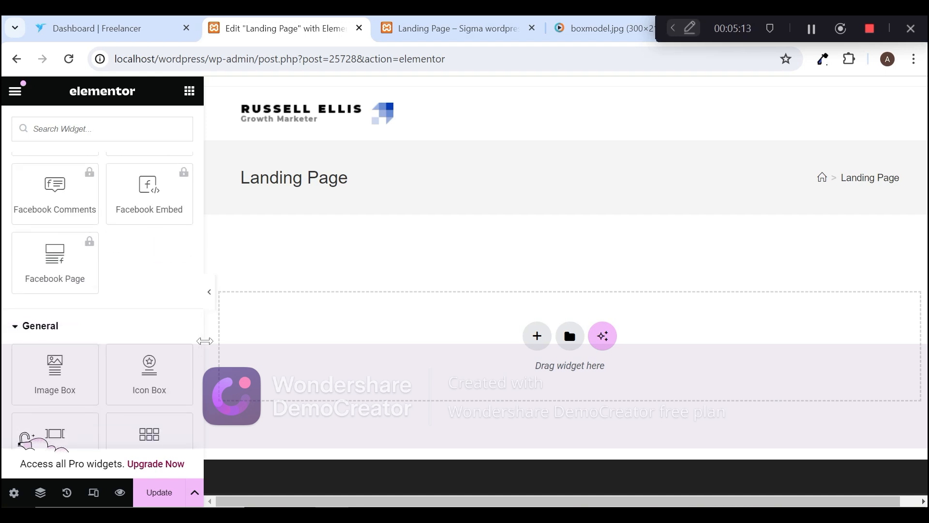
{"action": "scroll", "coordinate": [202, 339], "scroll_direction": "down", "scroll_amount": 1}
{"action": "scroll", "coordinate": [203, 339], "scroll_direction": "down", "scroll_amount": 4}
{"action": "left_click_drag", "start_coordinate": [203, 356], "coordinate": [221, 239]}
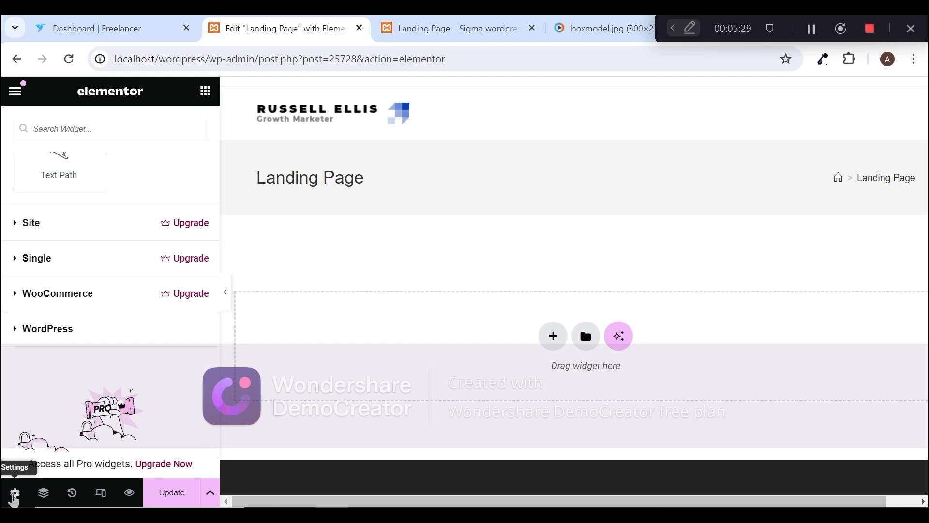
Step: Review the Landing Page's Page Settings, covering the general settings, body style and advanced custom CSS sections
{"action": "left_click", "coordinate": [14, 494]}
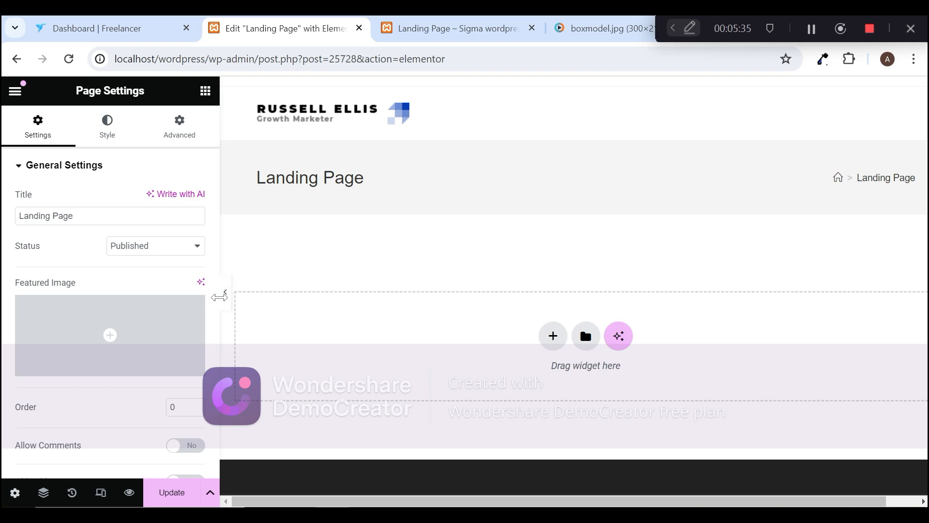
{"action": "left_click_drag", "start_coordinate": [216, 286], "coordinate": [218, 351]}
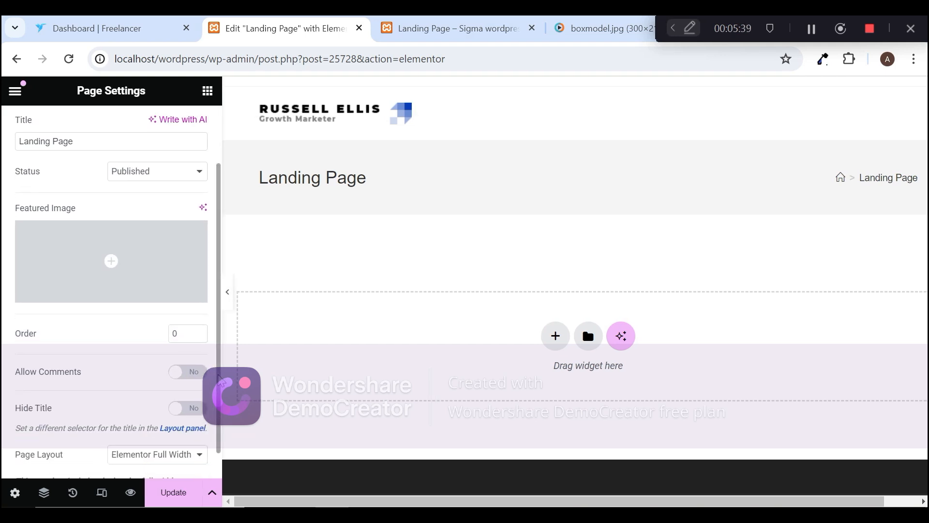
{"action": "left_click_drag", "start_coordinate": [219, 427], "coordinate": [213, 339]}
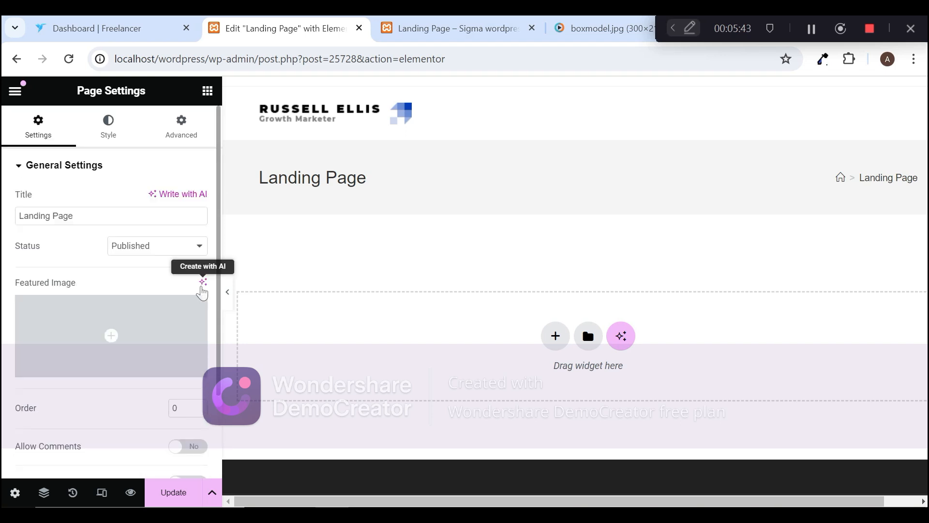
{"action": "left_click", "coordinate": [115, 132]}
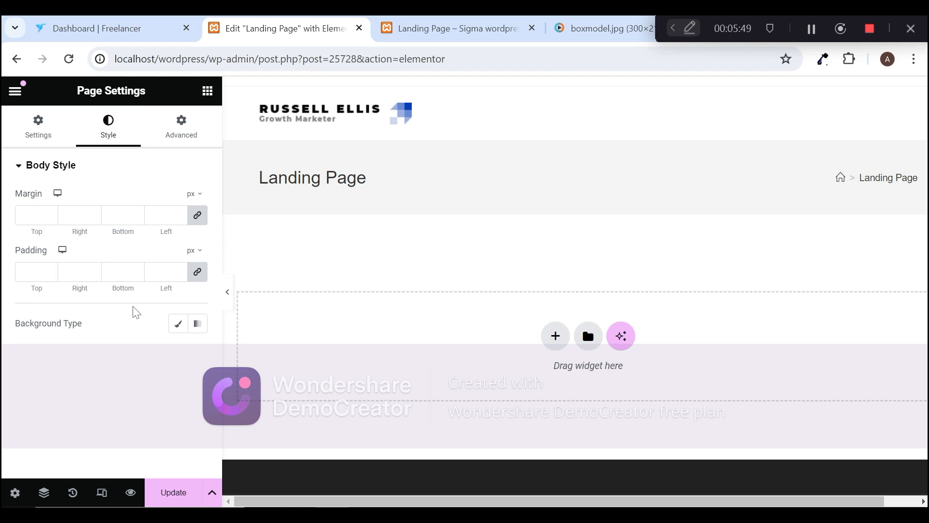
{"action": "left_click", "coordinate": [172, 134]}
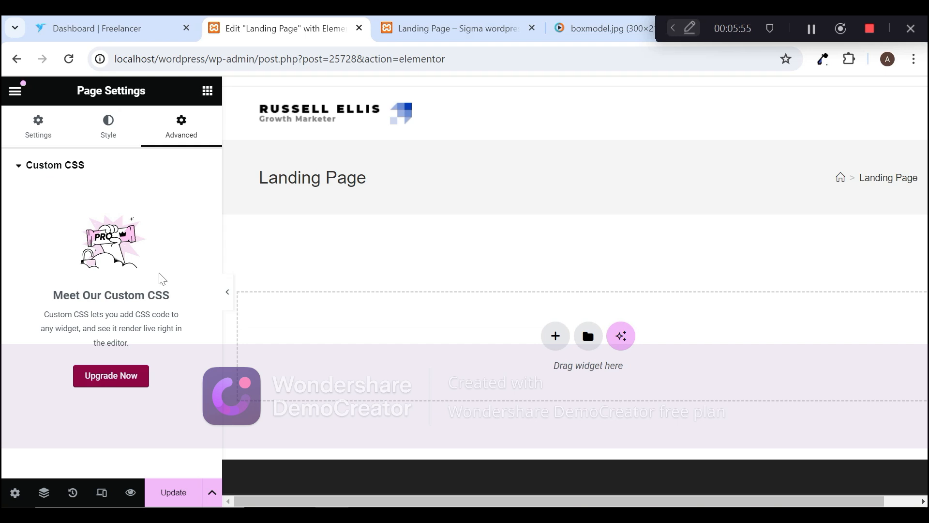
Step: View the Navigator window, reposition it slightly over the page, and close it
{"action": "left_click", "coordinate": [50, 496]}
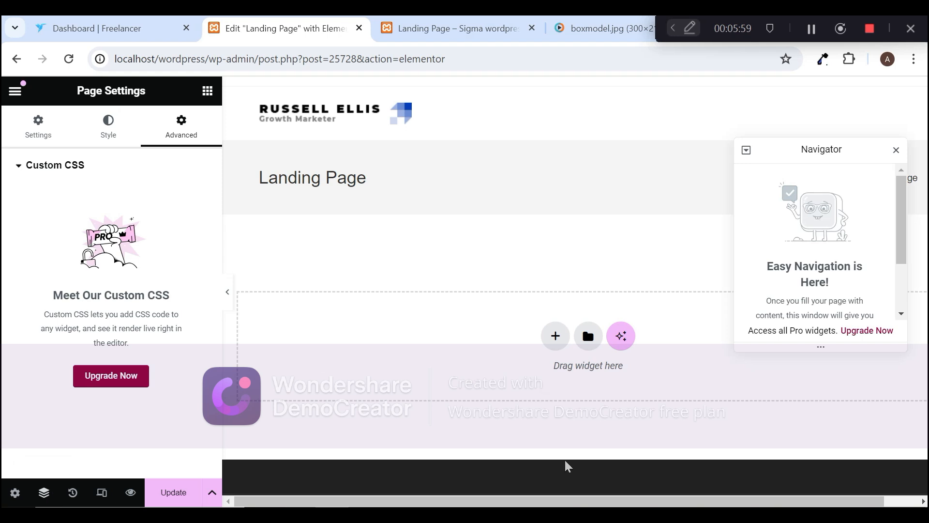
{"action": "scroll", "coordinate": [903, 245], "scroll_direction": "down", "scroll_amount": 3}
{"action": "scroll", "coordinate": [903, 246], "scroll_direction": "up", "scroll_amount": 3}
{"action": "left_click_drag", "start_coordinate": [799, 151], "coordinate": [801, 138]}
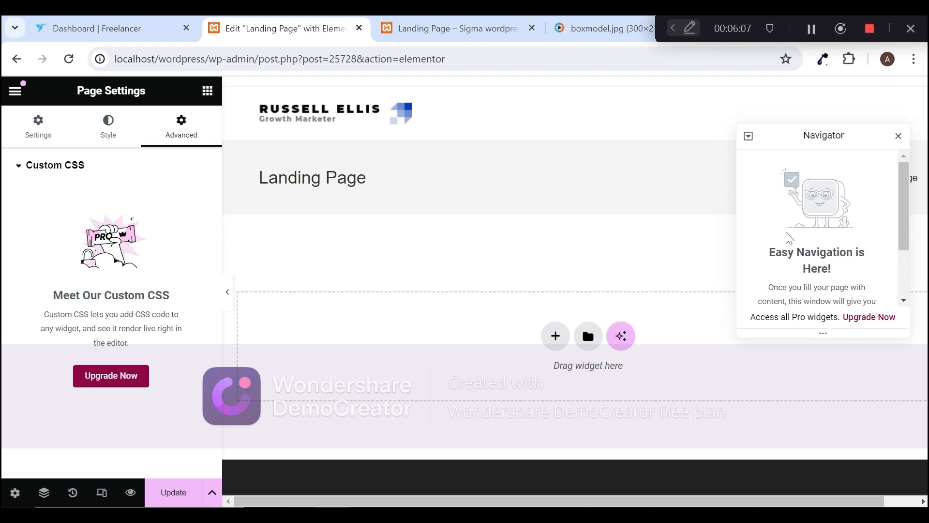
{"action": "left_click_drag", "start_coordinate": [820, 140], "coordinate": [819, 138]}
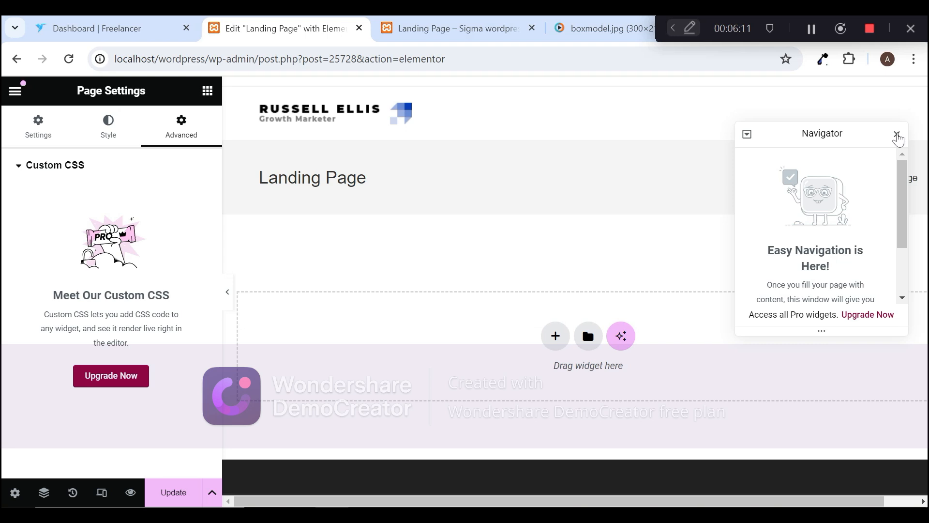
{"action": "left_click", "coordinate": [902, 136]}
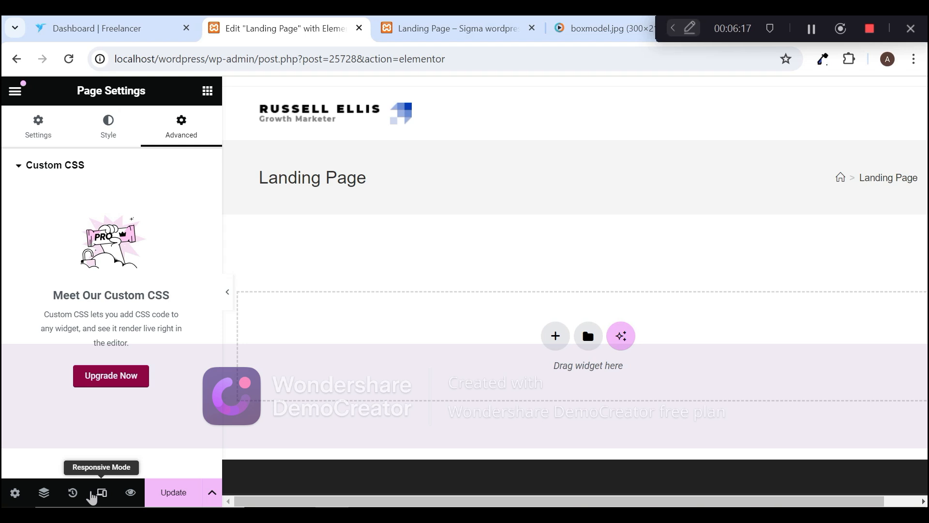
Step: Preview the page in Tablet Portrait and Mobile Portrait responsive modes, resizing the mobile preview to about 473 px wide
{"action": "left_click", "coordinate": [103, 494]}
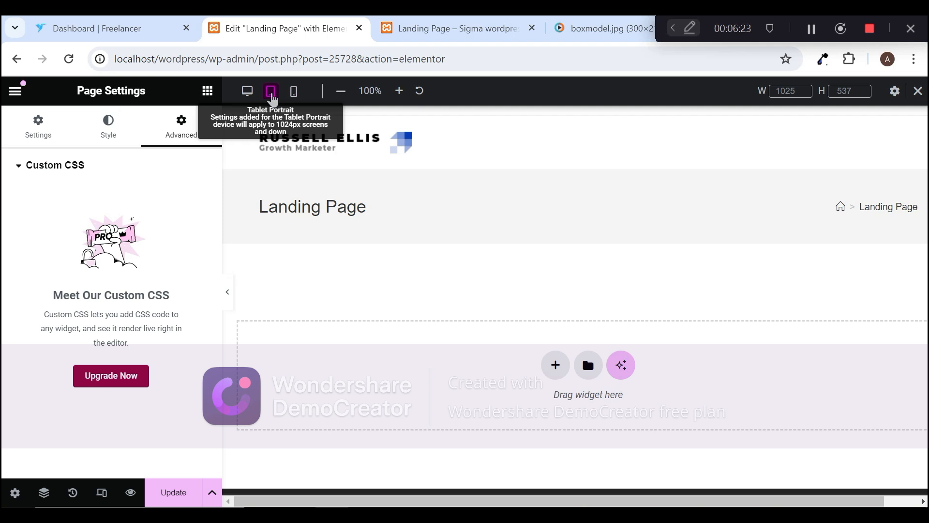
{"action": "left_click", "coordinate": [271, 95]}
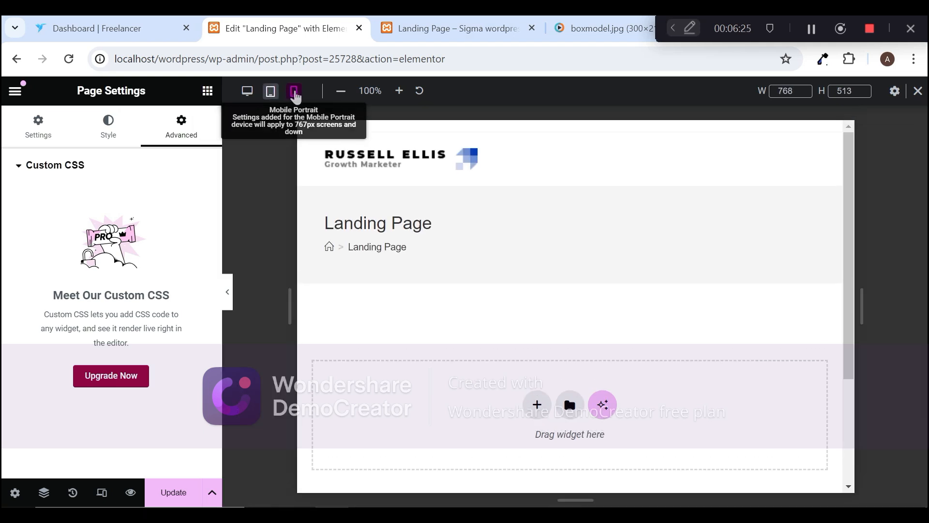
{"action": "left_click", "coordinate": [295, 92]}
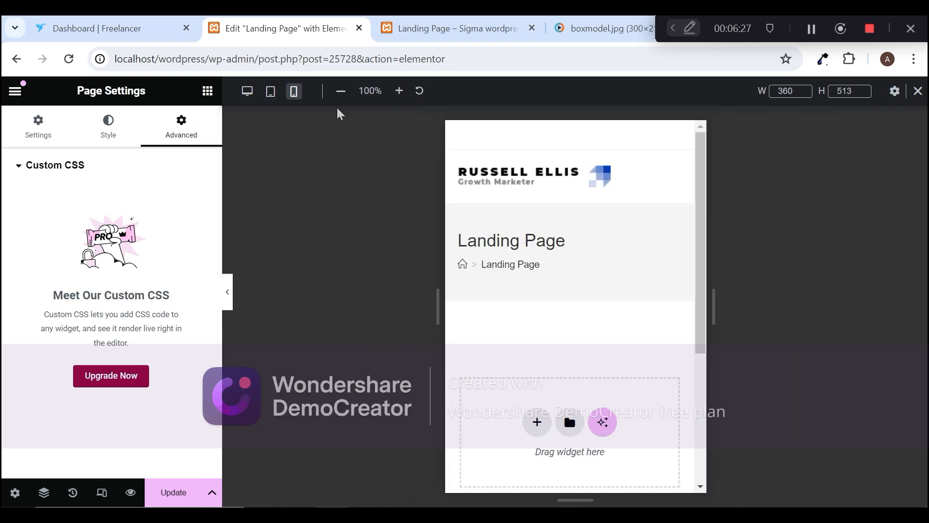
{"action": "left_click_drag", "start_coordinate": [430, 319], "coordinate": [517, 340]}
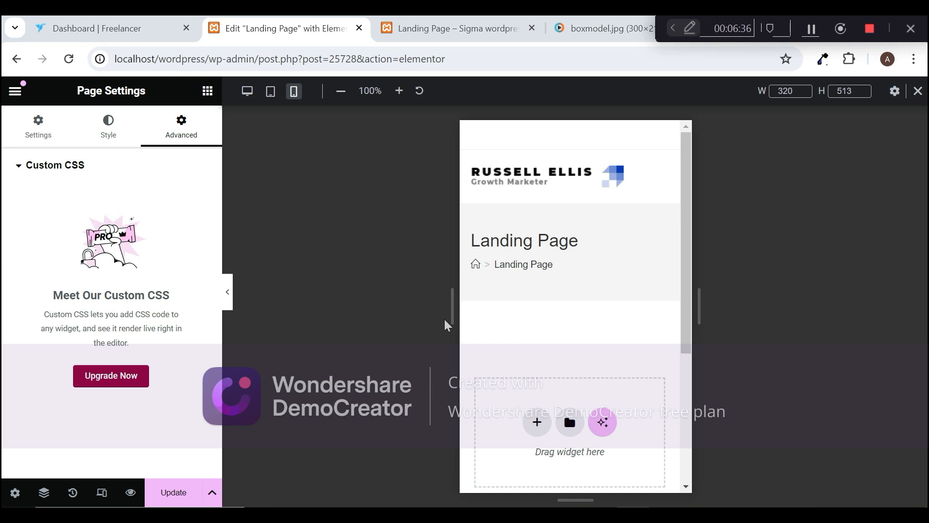
{"action": "left_click_drag", "start_coordinate": [450, 311], "coordinate": [450, 267]}
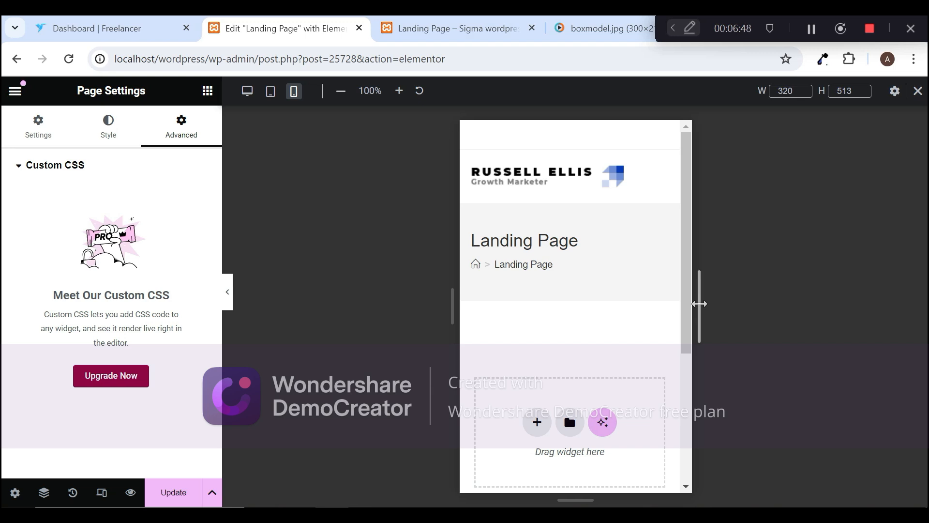
{"action": "left_click_drag", "start_coordinate": [687, 283], "coordinate": [677, 166]}
{"action": "left_click_drag", "start_coordinate": [699, 296], "coordinate": [542, 325]}
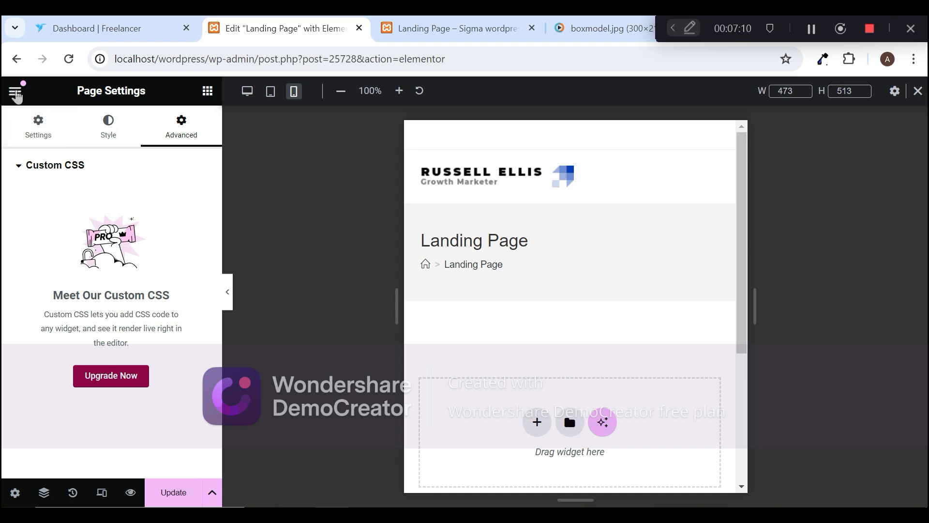
Step: View Elementor's main menu options and the Globals section, and return to the Elements widget list
{"action": "left_click", "coordinate": [16, 94]}
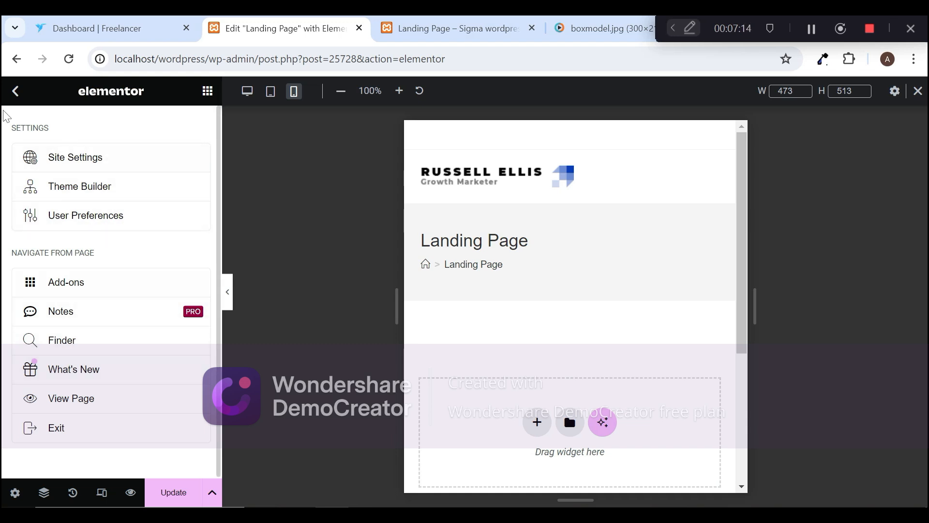
{"action": "left_click", "coordinate": [16, 91]}
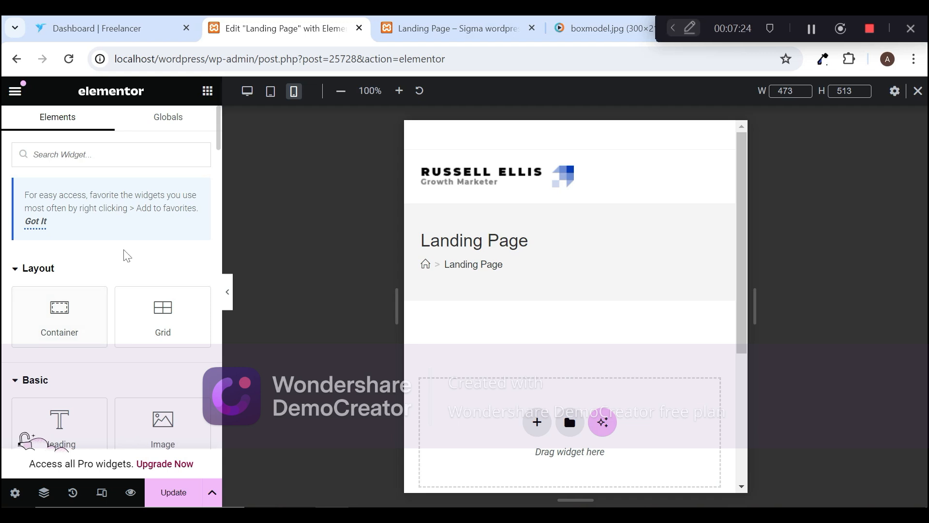
{"action": "left_click", "coordinate": [155, 123]}
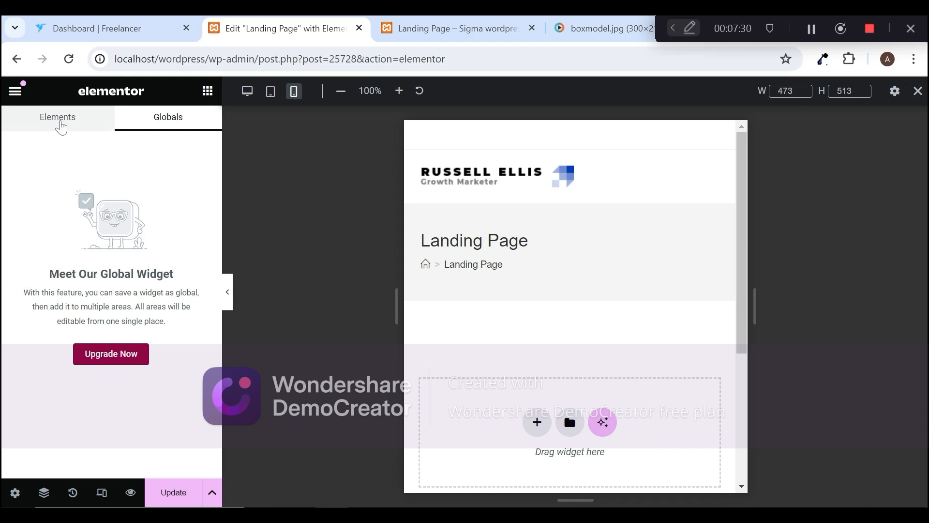
{"action": "left_click", "coordinate": [61, 127]}
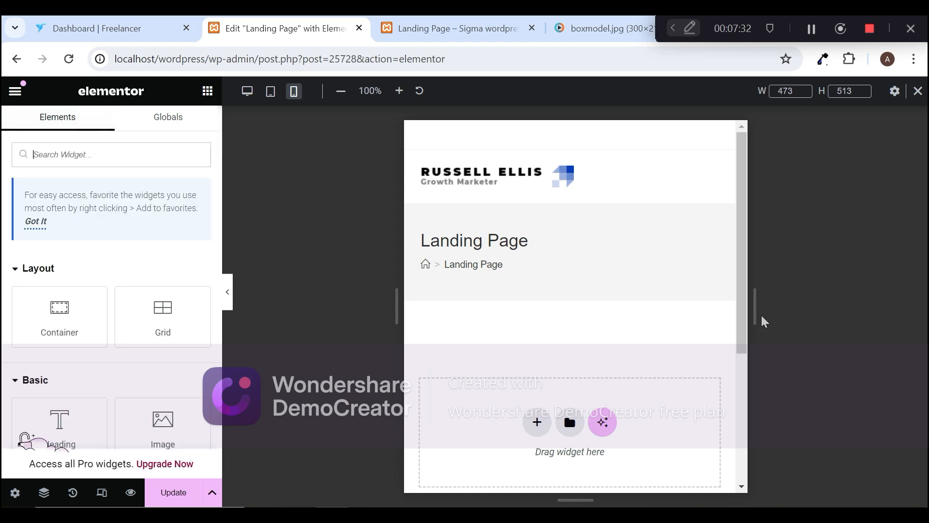
Step: Widen the mobile preview to about 711 px, exit responsive mode, and look across the full page width
{"action": "left_click_drag", "start_coordinate": [755, 317], "coordinate": [922, 285]}
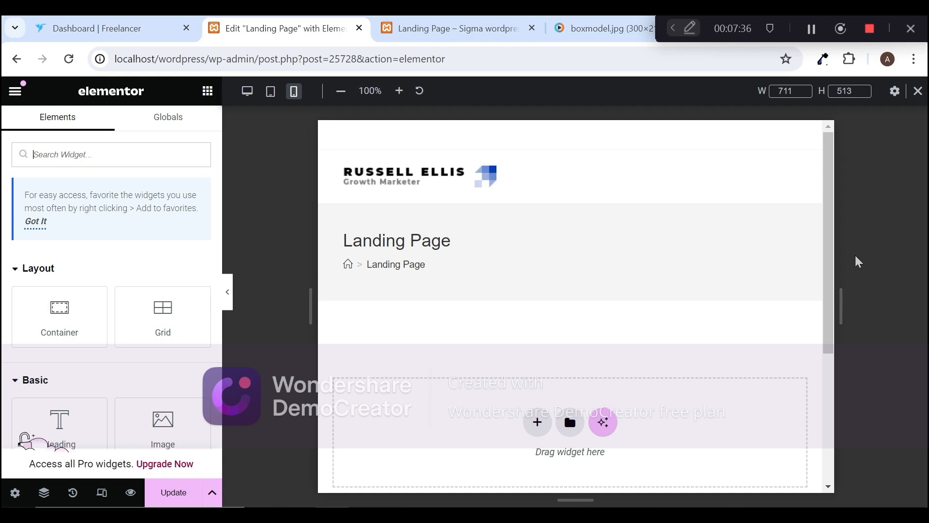
{"action": "left_click", "coordinate": [918, 92]}
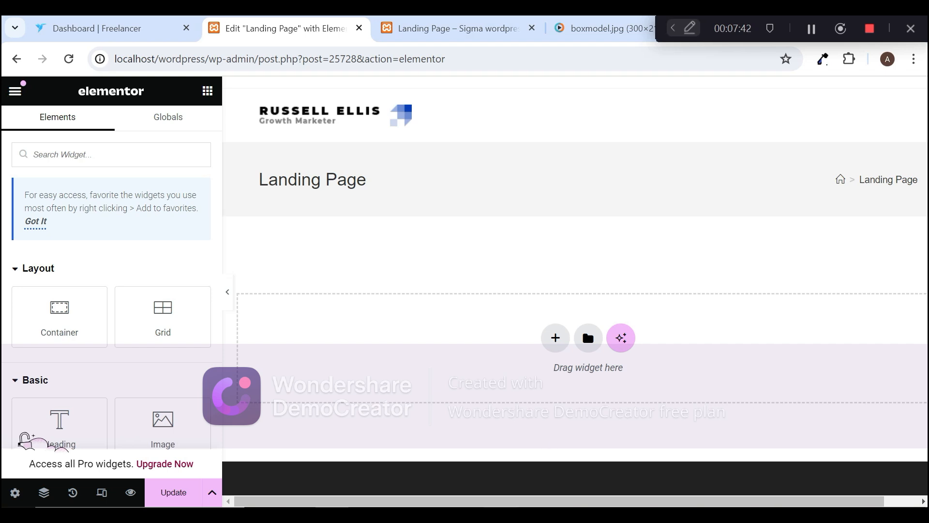
{"action": "scroll", "coordinate": [533, 504], "scroll_direction": "right", "scroll_amount": 1}
{"action": "scroll", "coordinate": [499, 505], "scroll_direction": "left", "scroll_amount": 1}
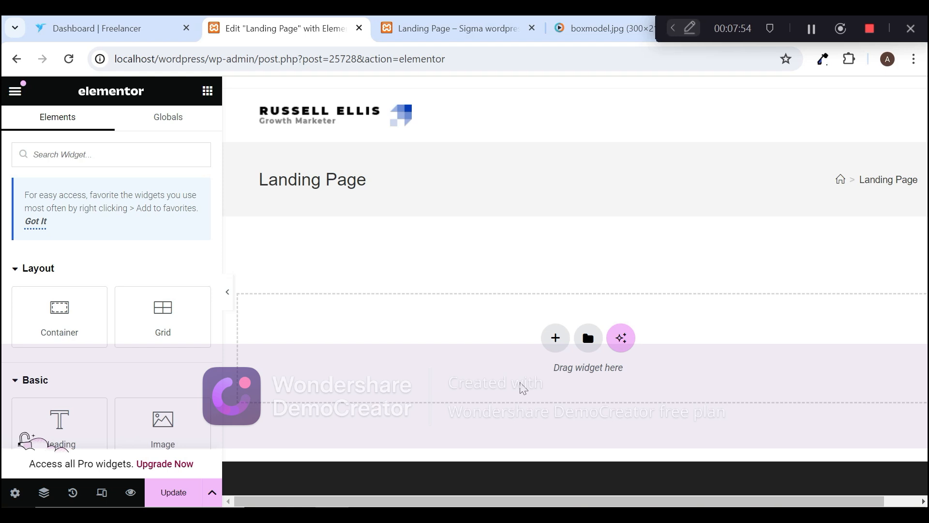
Step: Start adding a new container to the empty page area with the Flexbox layout
{"action": "left_click", "coordinate": [556, 339]}
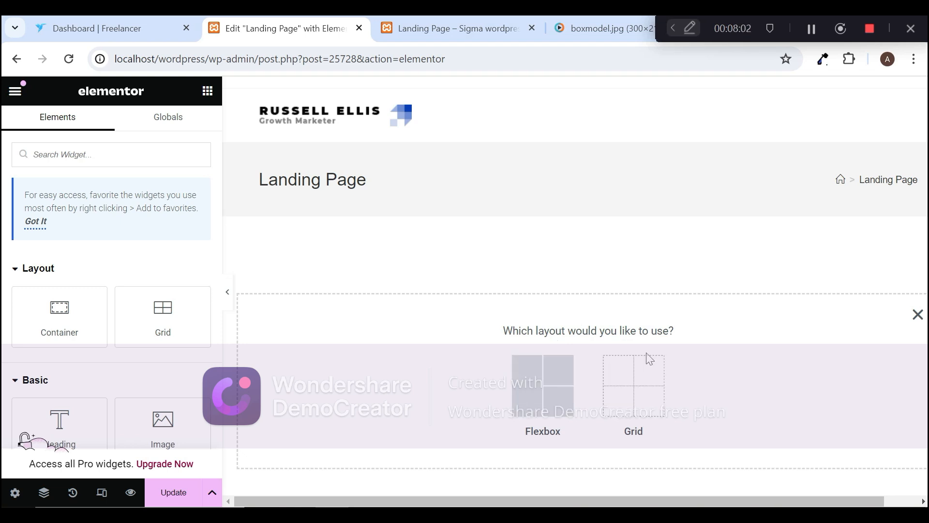
{"action": "left_click", "coordinate": [549, 370]}
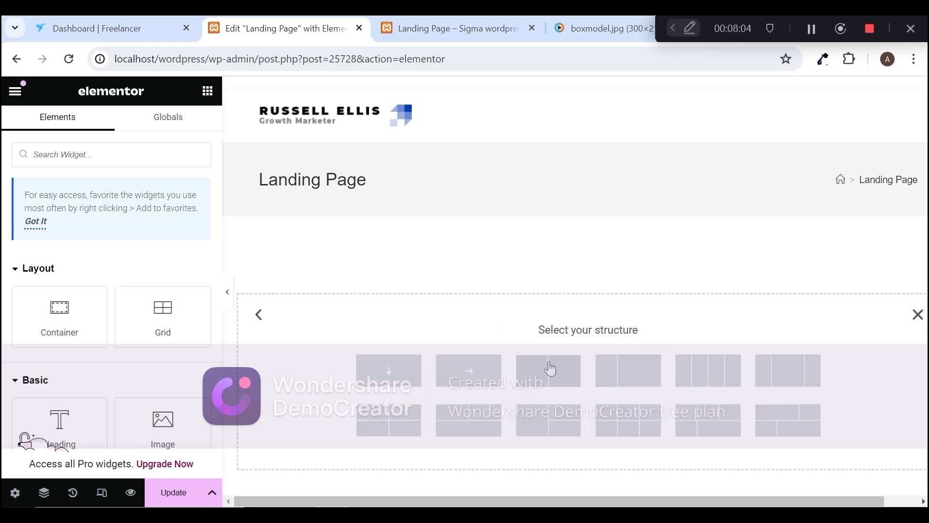
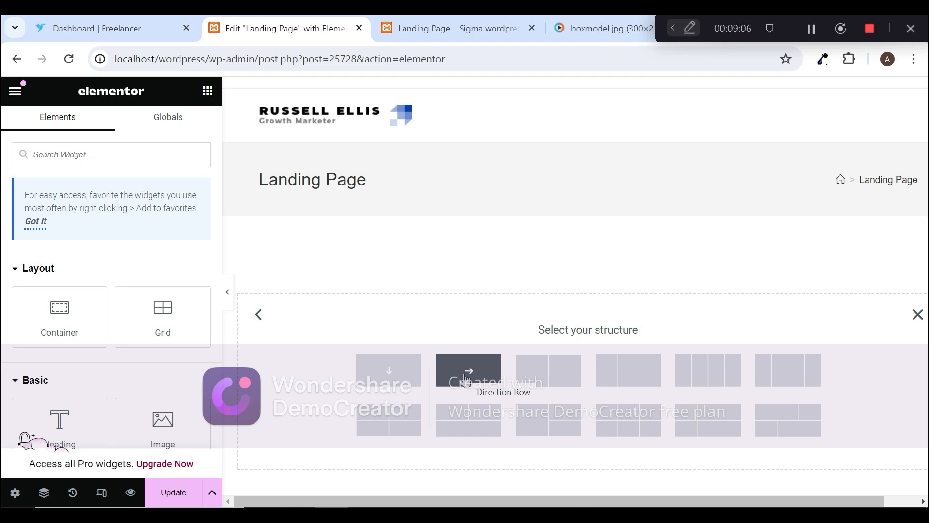
Step: Choose the structure with two equal side-by-side columns for the new Flexbox container
{"action": "left_click", "coordinate": [555, 385]}
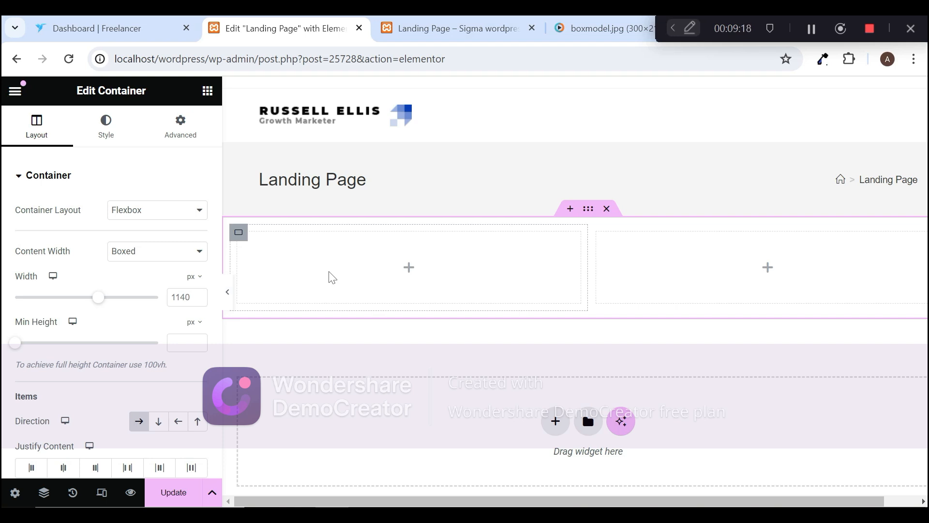
{"action": "scroll", "coordinate": [213, 140], "scroll_direction": "down", "scroll_amount": 5}
{"action": "scroll", "coordinate": [210, 142], "scroll_direction": "up", "scroll_amount": 5}
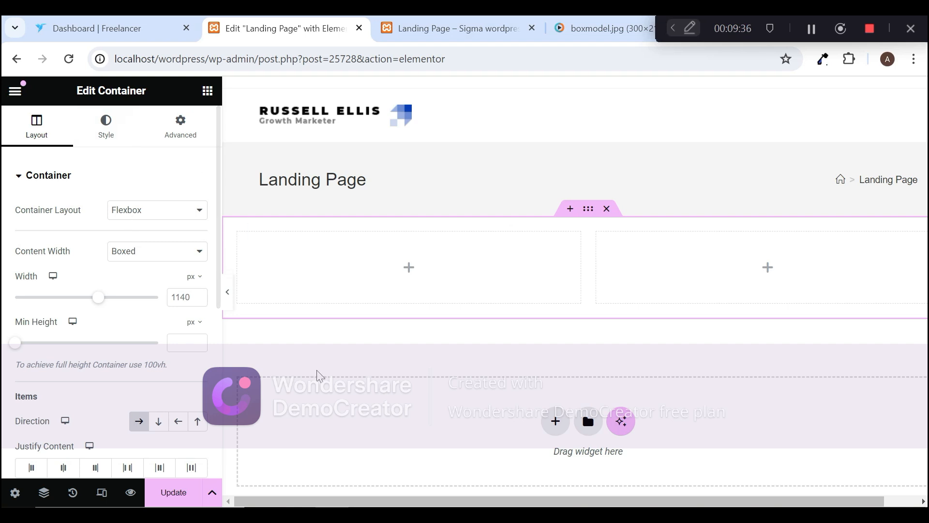
Step: View the options for adding a section above the container, dismiss them, and bring up the widget list for its first column
{"action": "left_click", "coordinate": [571, 214]}
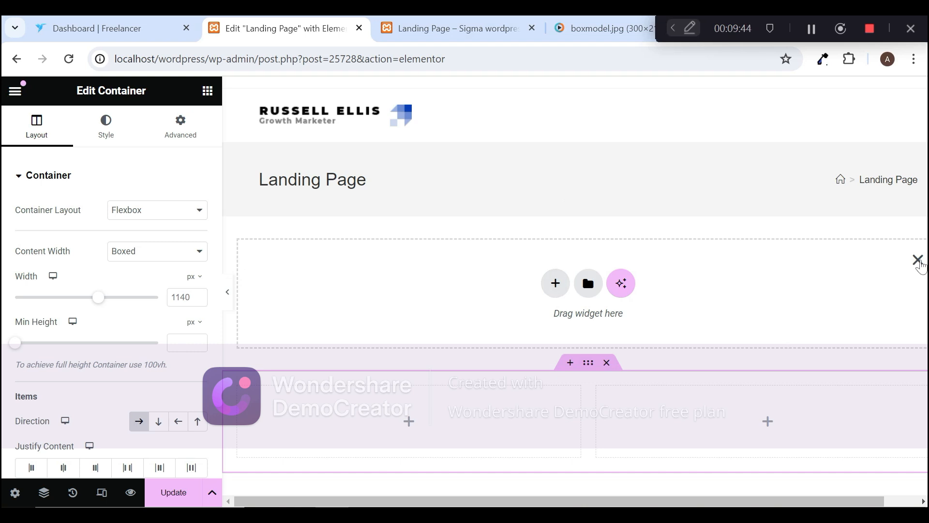
{"action": "left_click", "coordinate": [918, 260]}
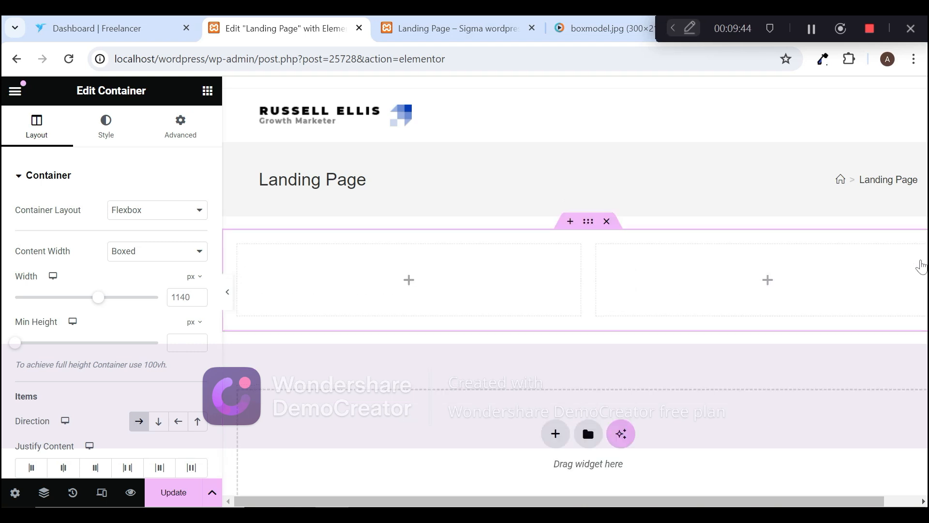
{"action": "left_click", "coordinate": [409, 270]}
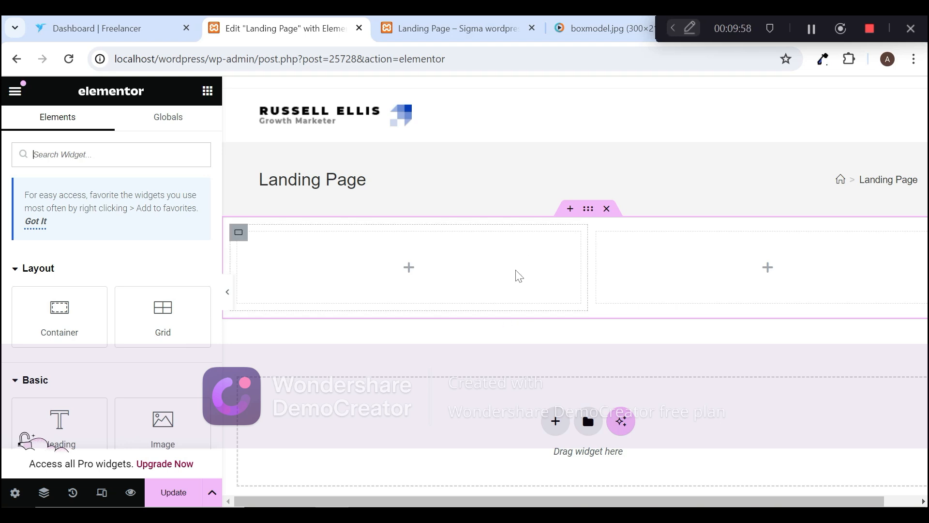
Step: Try the Grid layout on the two-column parent container and return it to Flexbox
{"action": "left_click", "coordinate": [588, 209]}
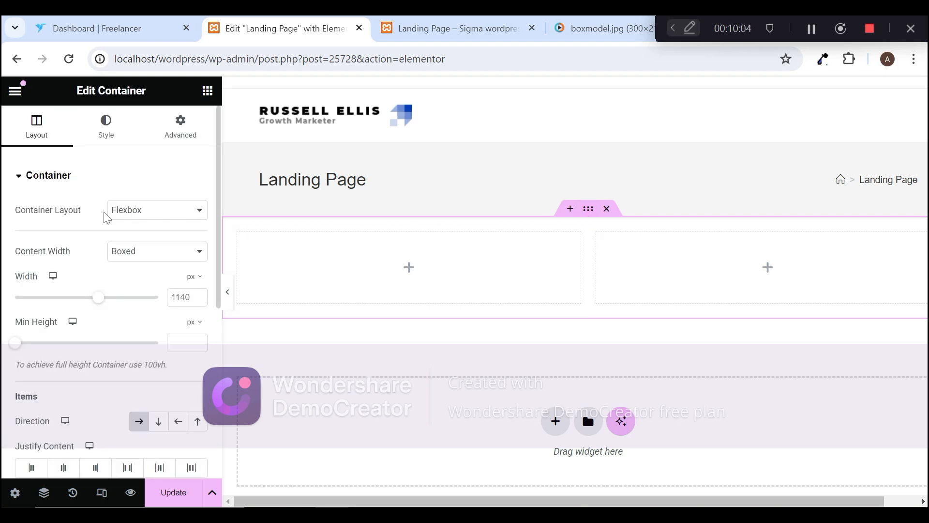
{"action": "left_click", "coordinate": [165, 216]}
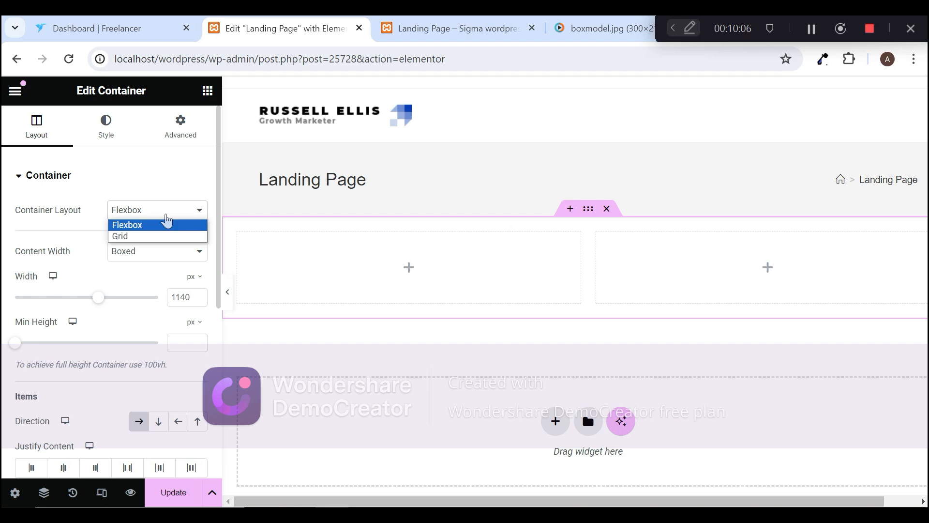
{"action": "left_click", "coordinate": [165, 238]}
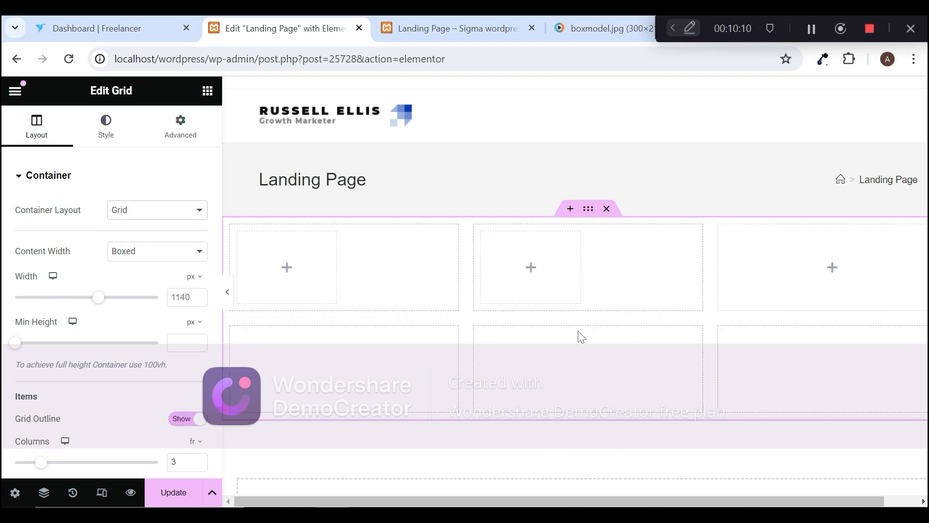
{"action": "left_click", "coordinate": [160, 213]}
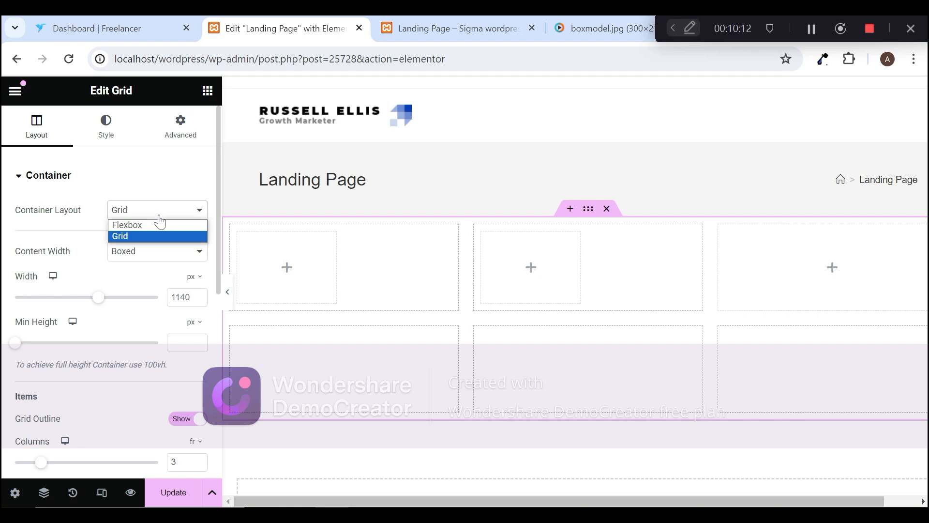
{"action": "left_click", "coordinate": [160, 225]}
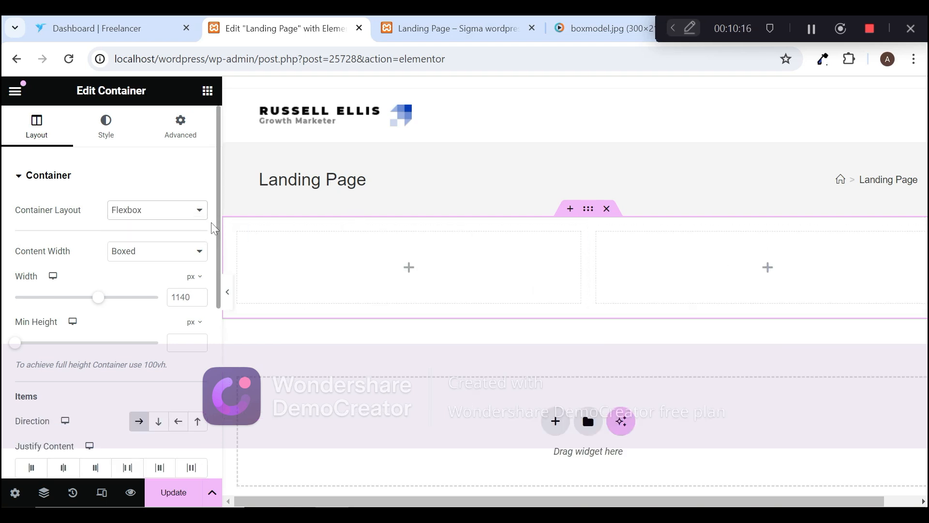
Step: Try Full Width as the parent container's content width and set it back to Boxed
{"action": "left_click_drag", "start_coordinate": [217, 225], "coordinate": [218, 252]}
{"action": "left_click", "coordinate": [173, 204]}
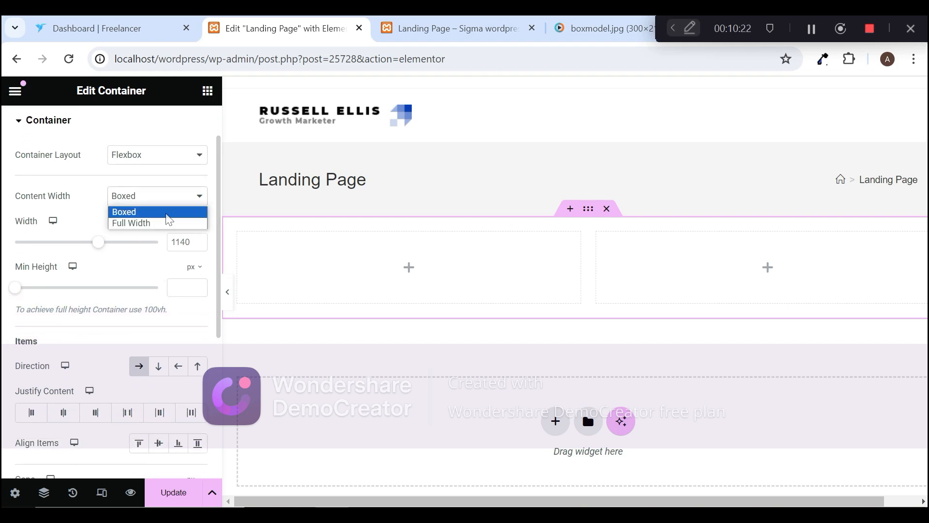
{"action": "left_click", "coordinate": [166, 214]}
{"action": "left_click", "coordinate": [193, 197]}
{"action": "left_click", "coordinate": [160, 224]}
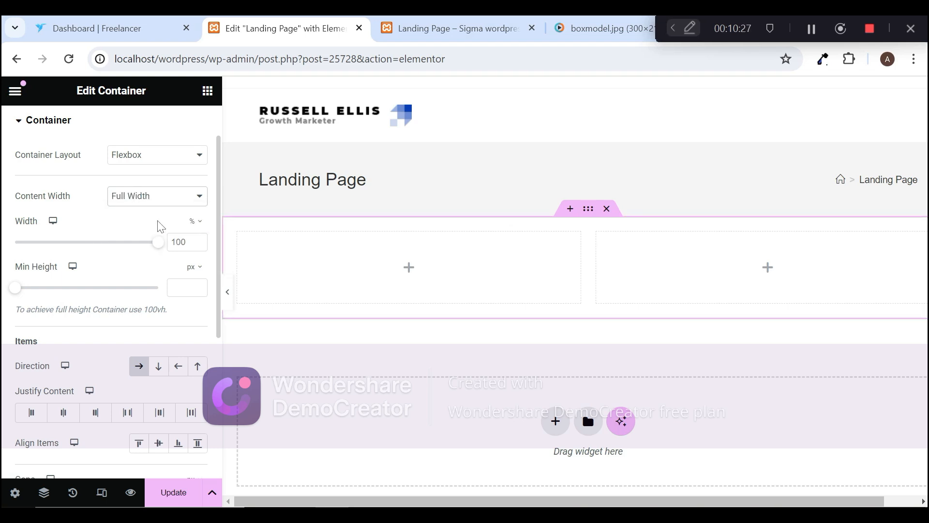
{"action": "left_click", "coordinate": [129, 203]}
{"action": "left_click", "coordinate": [133, 220]}
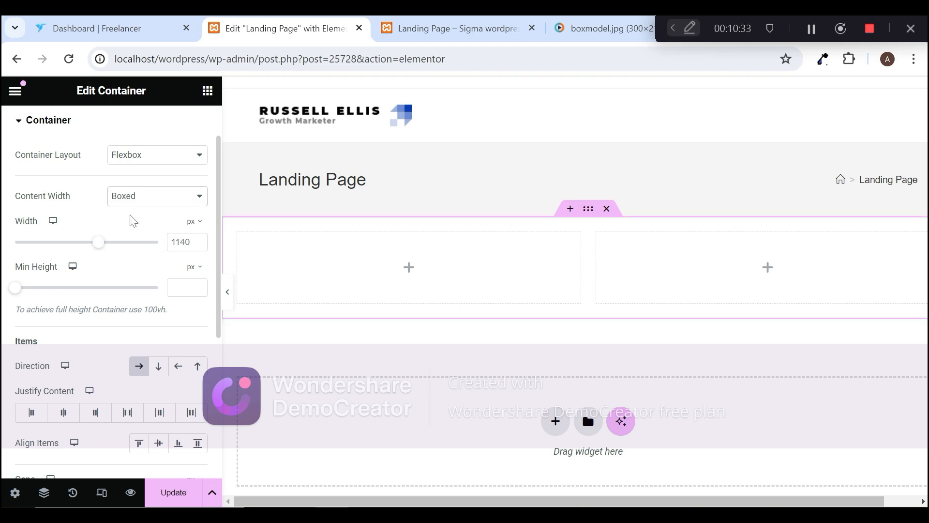
Step: Examine the container's width, minimum height, direction, justify, alignment, gap and wrap settings
{"action": "left_click_drag", "start_coordinate": [217, 244], "coordinate": [223, 278]}
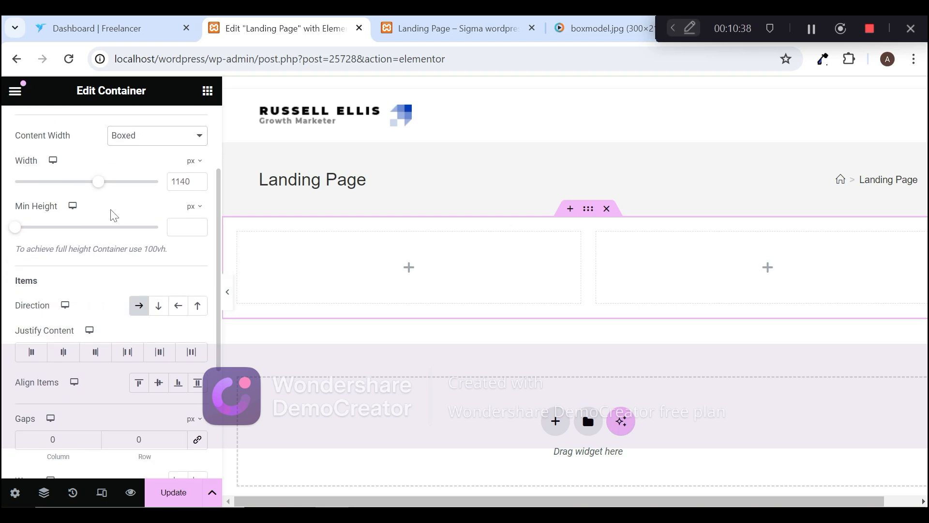
{"action": "left_click", "coordinate": [213, 316]}
{"action": "left_click_drag", "start_coordinate": [219, 332], "coordinate": [210, 286]}
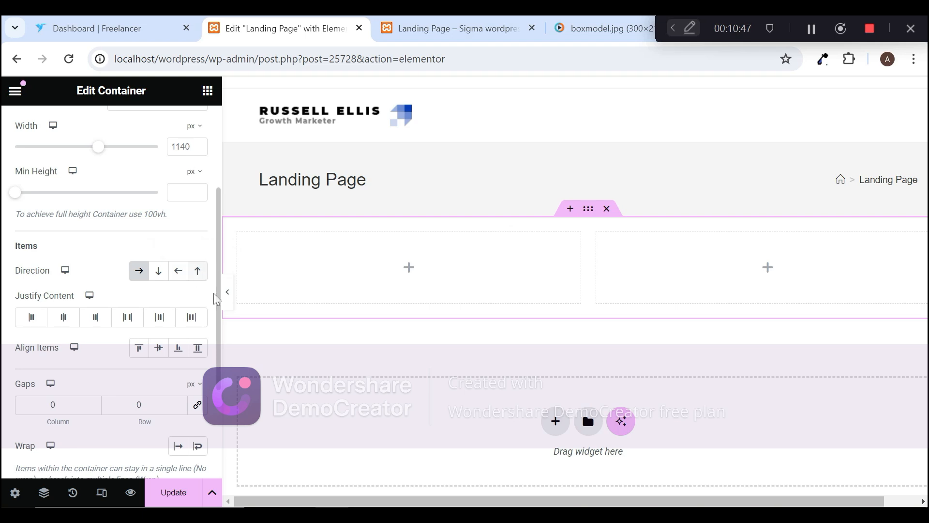
{"action": "left_click_drag", "start_coordinate": [219, 315], "coordinate": [219, 352]}
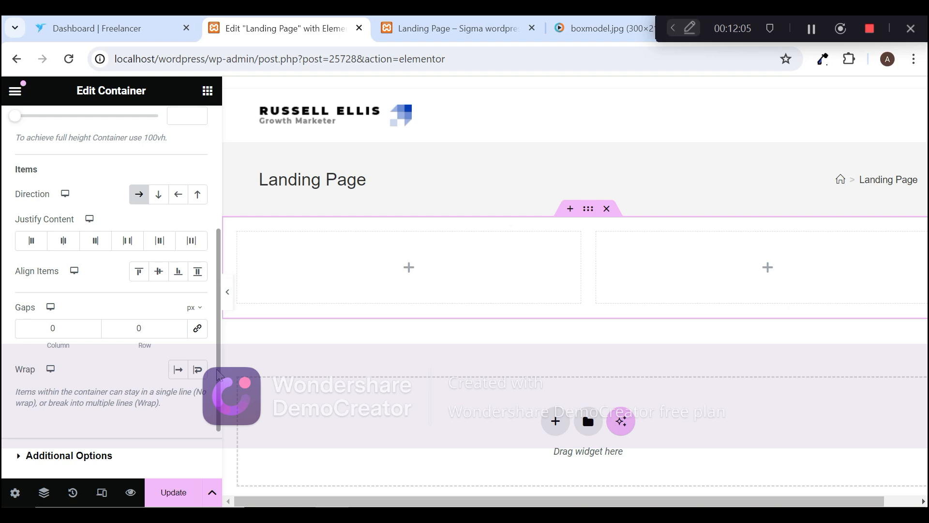
{"action": "scroll", "coordinate": [218, 375], "scroll_direction": "down", "scroll_amount": 2}
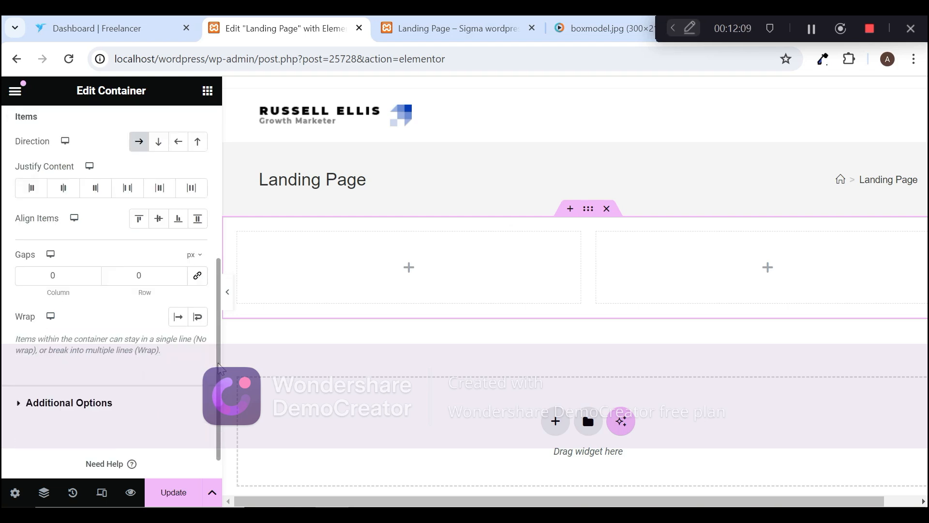
{"action": "left_click_drag", "start_coordinate": [218, 367], "coordinate": [217, 347]}
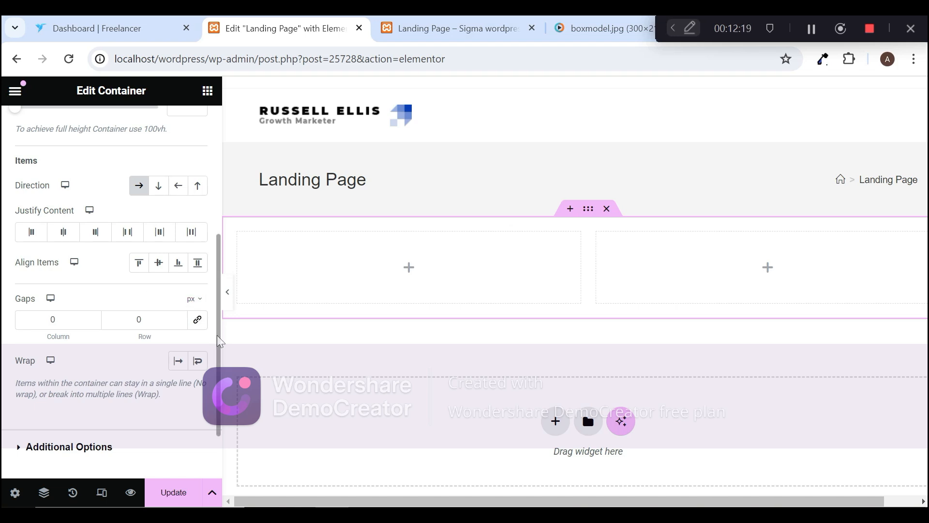
{"action": "scroll", "coordinate": [219, 339], "scroll_direction": "down", "scroll_amount": 1}
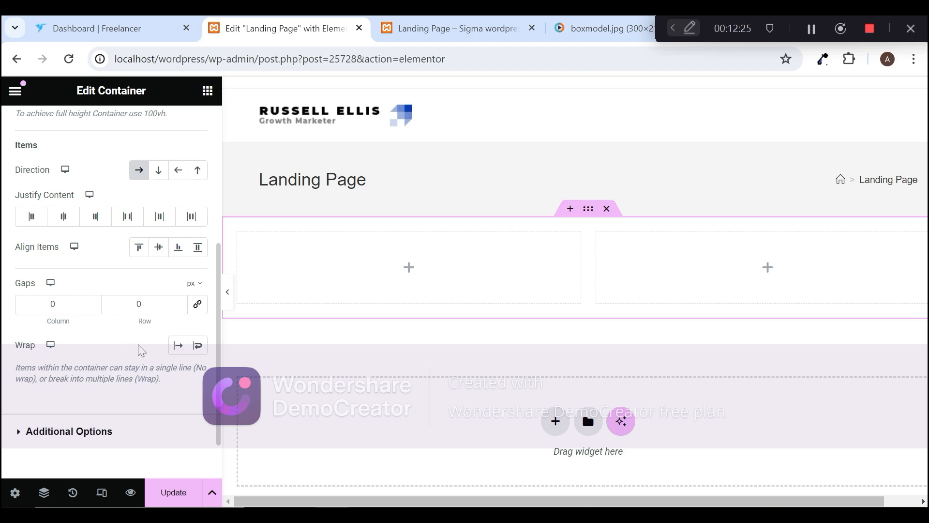
Step: Try the Hidden overflow option in the container's additional options and restore it to Default
{"action": "left_click", "coordinate": [90, 435]}
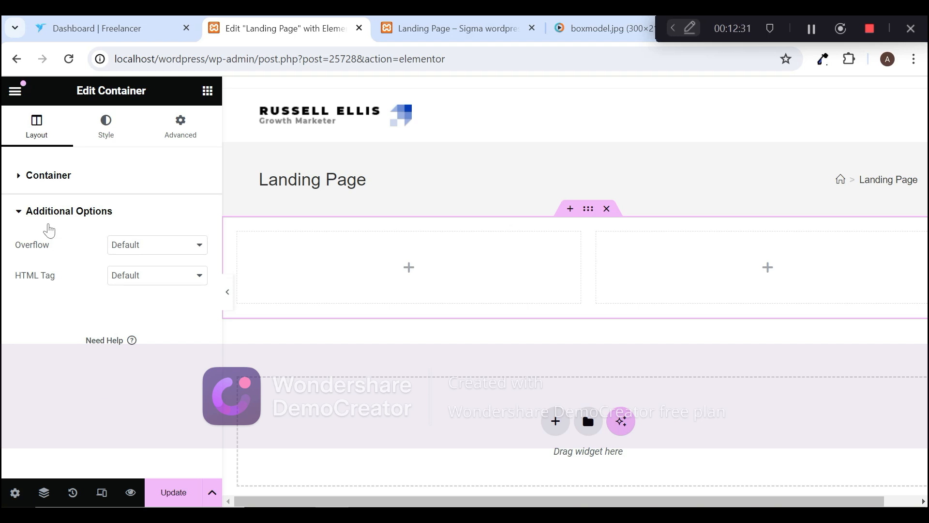
{"action": "left_click", "coordinate": [169, 256]}
{"action": "left_click", "coordinate": [164, 251]}
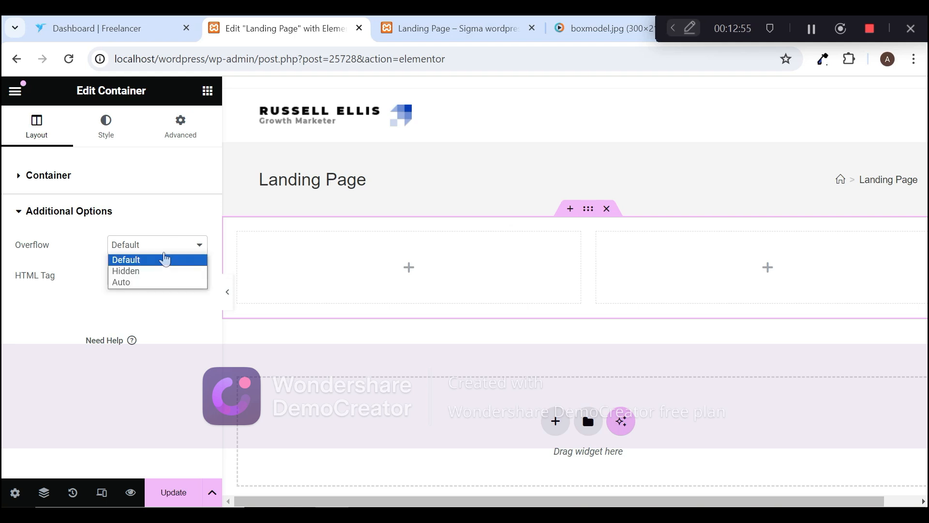
{"action": "left_click", "coordinate": [162, 271]}
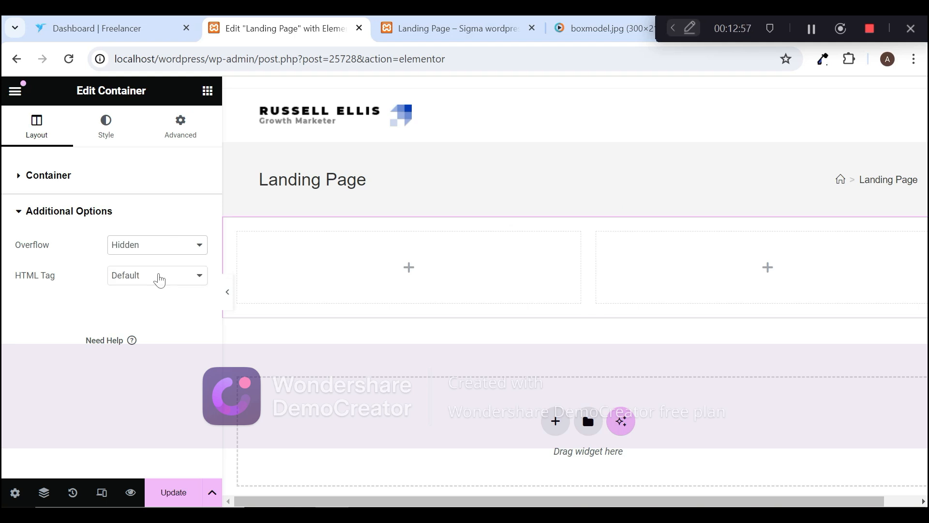
{"action": "left_click", "coordinate": [164, 250]}
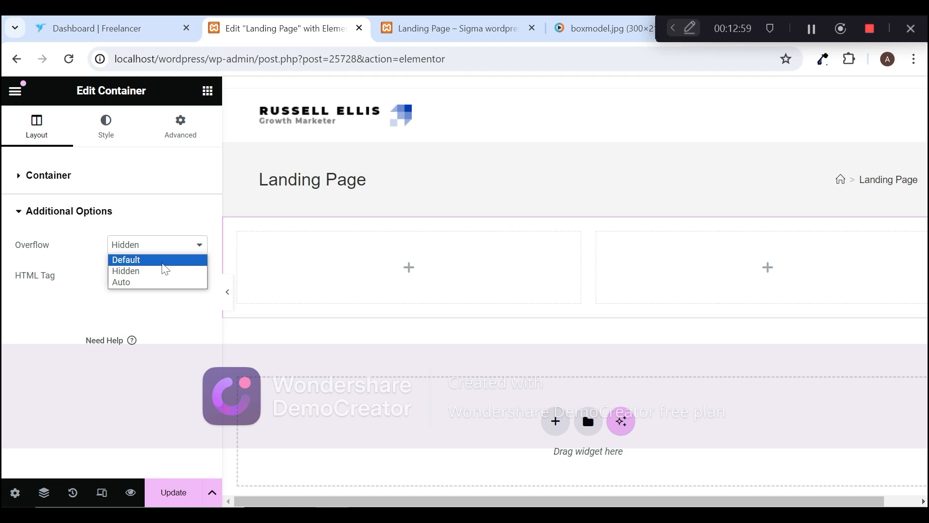
{"action": "left_click", "coordinate": [165, 261]}
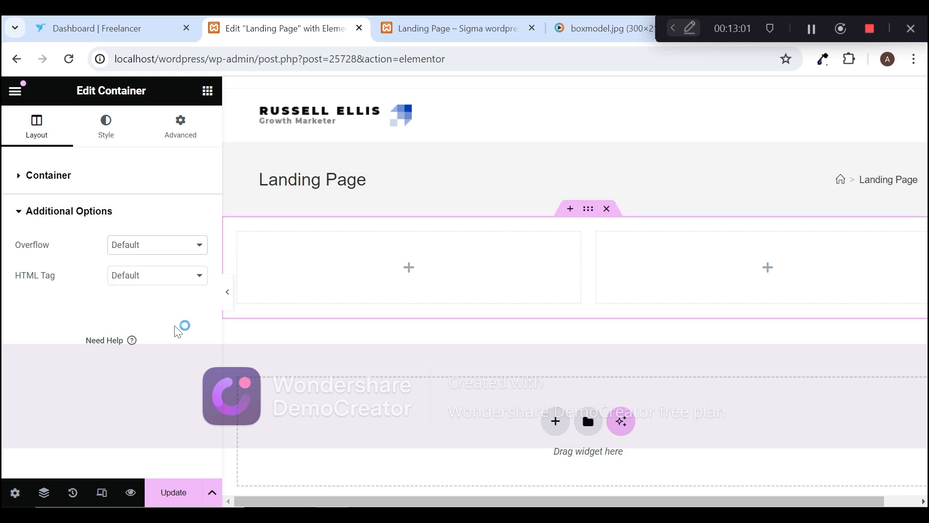
Step: Review the HTML tags available for the container and keep Default
{"action": "left_click", "coordinate": [166, 281]}
{"action": "left_click", "coordinate": [166, 281]}
{"action": "left_click", "coordinate": [166, 277]}
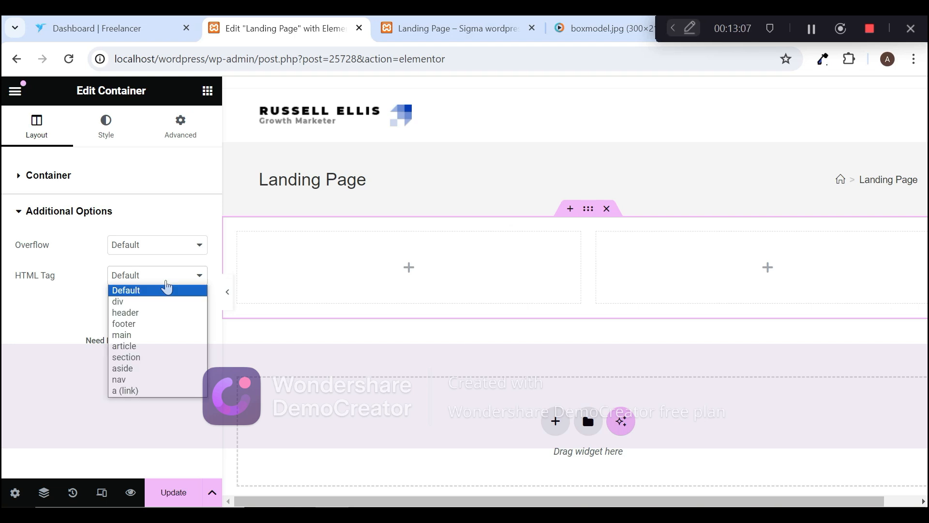
{"action": "left_click", "coordinate": [167, 288]}
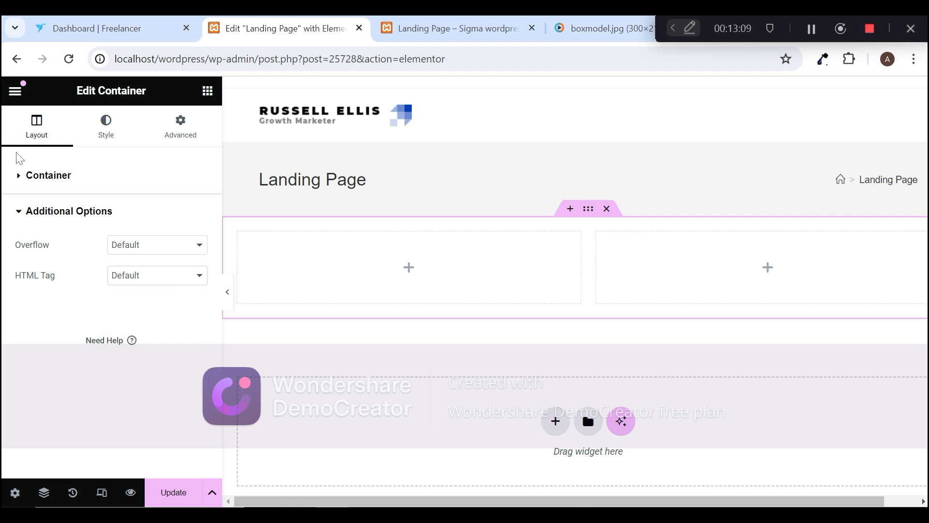
Step: Try the color and image, gradient, video and slideshow background types in the container's style settings
{"action": "left_click", "coordinate": [104, 135]}
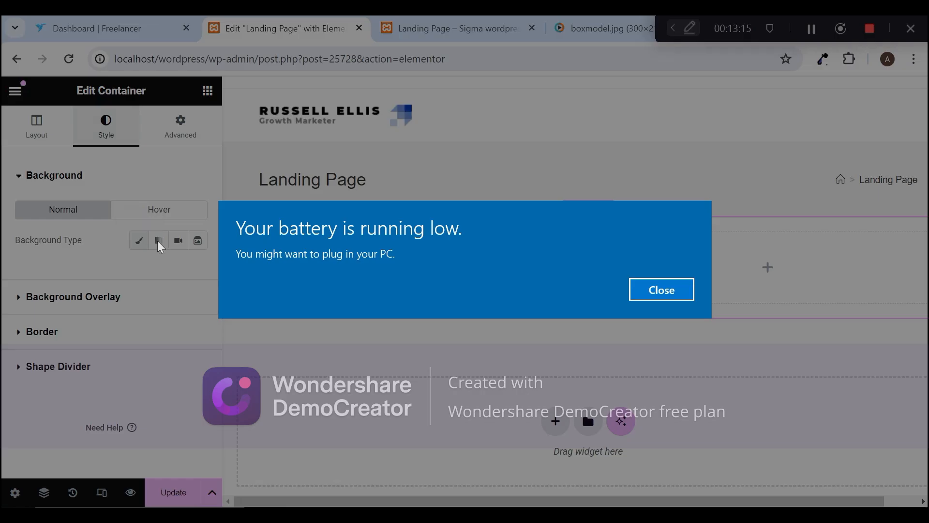
{"action": "left_click", "coordinate": [656, 297]}
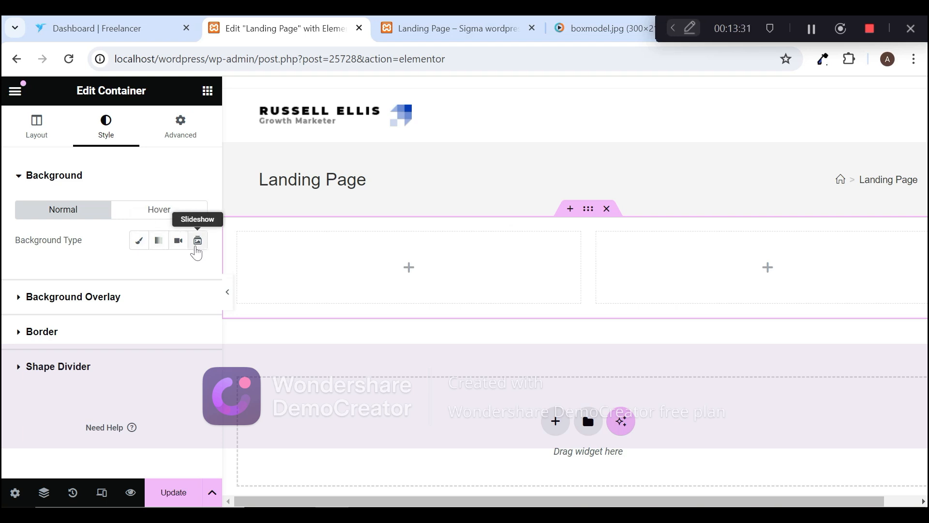
{"action": "left_click", "coordinate": [144, 247]}
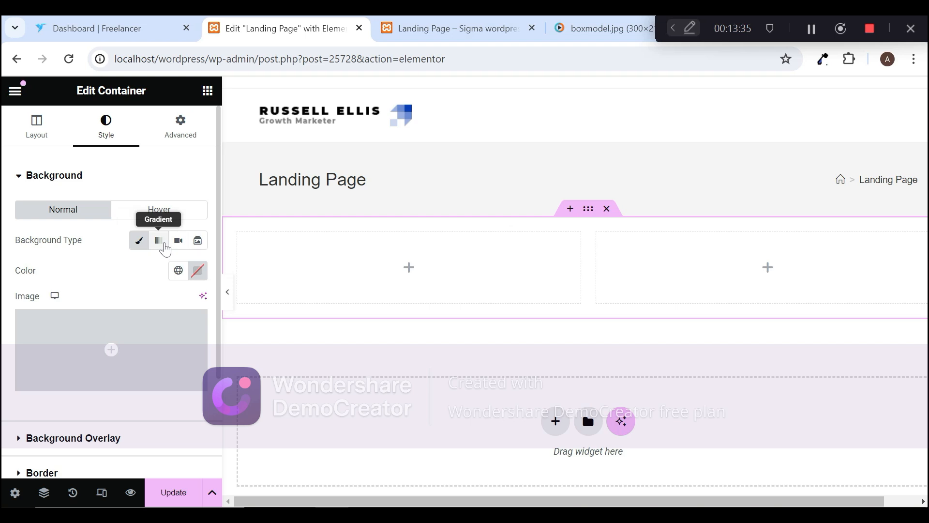
{"action": "left_click", "coordinate": [165, 249]}
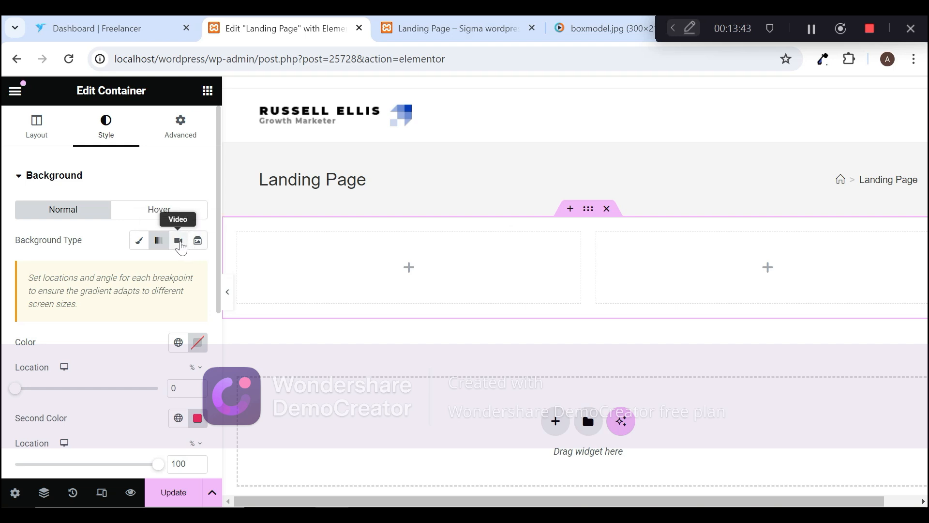
{"action": "left_click", "coordinate": [179, 246]}
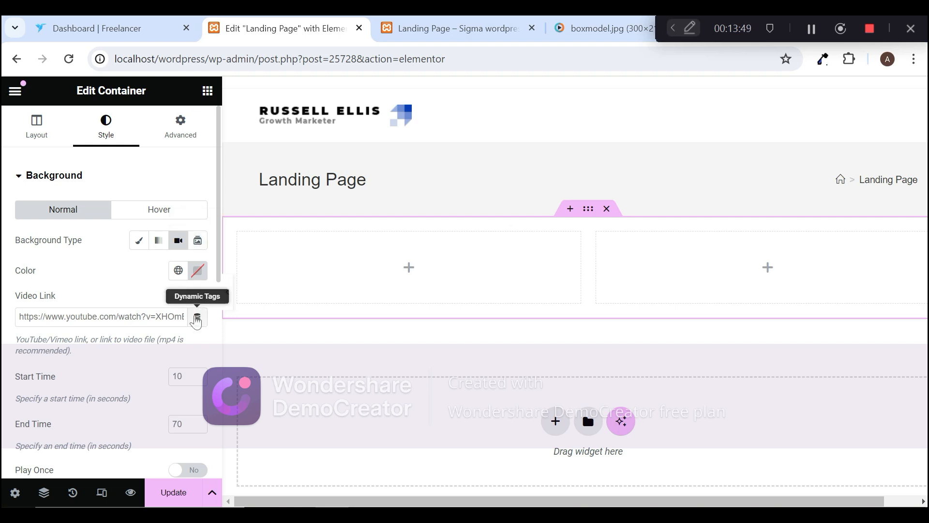
{"action": "left_click", "coordinate": [198, 242]}
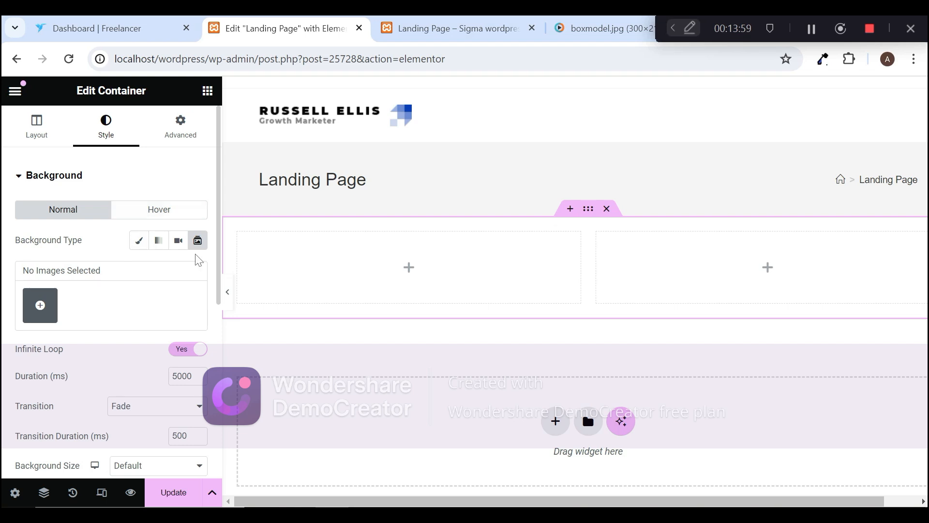
Step: Set the container's normal background type to the color and image option and look over the remaining style sections
{"action": "left_click", "coordinate": [139, 241]}
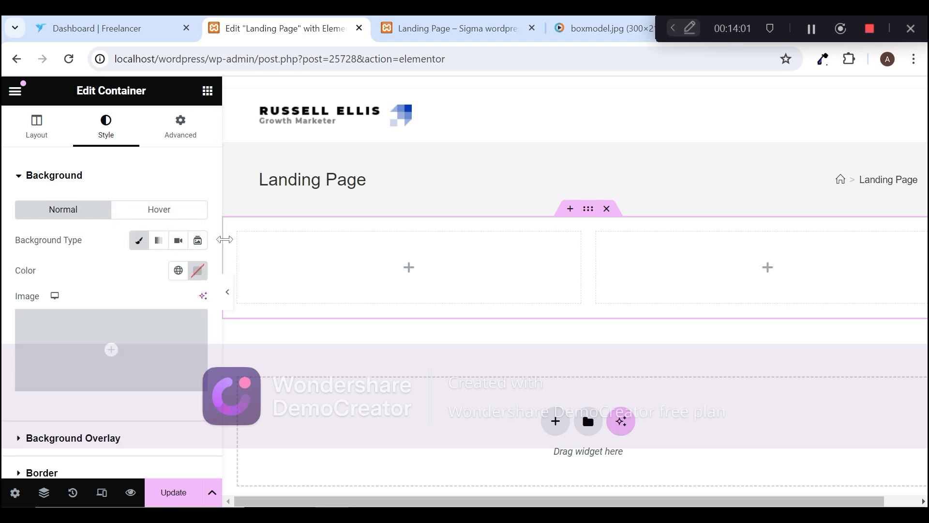
{"action": "scroll", "coordinate": [219, 237], "scroll_direction": "down", "scroll_amount": 2}
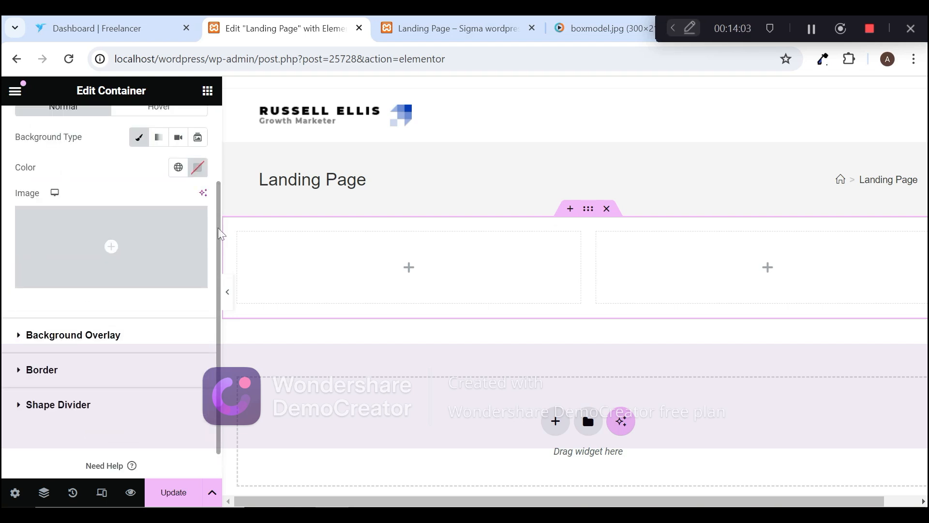
{"action": "scroll", "coordinate": [219, 235], "scroll_direction": "up", "scroll_amount": 2}
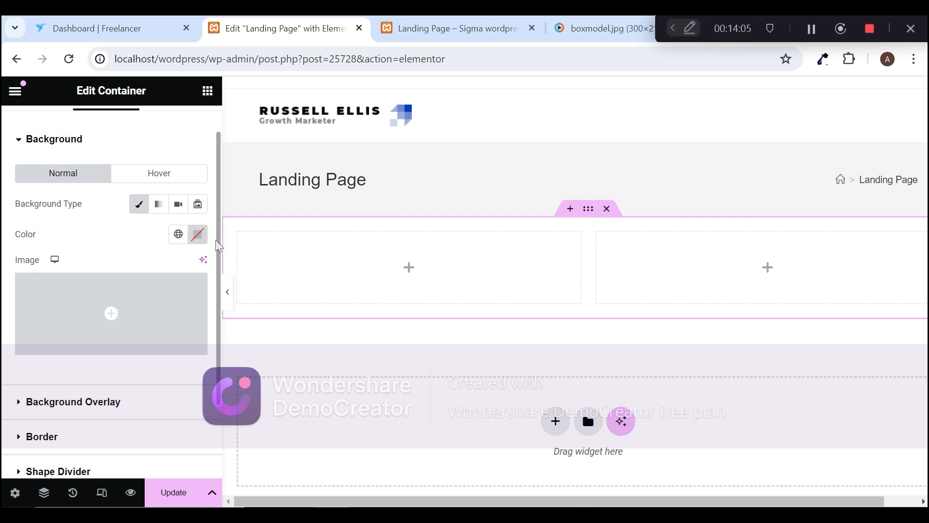
Step: Look over the container's Background Overlay and Border style settings
{"action": "scroll", "coordinate": [219, 246], "scroll_direction": "down", "scroll_amount": 2}
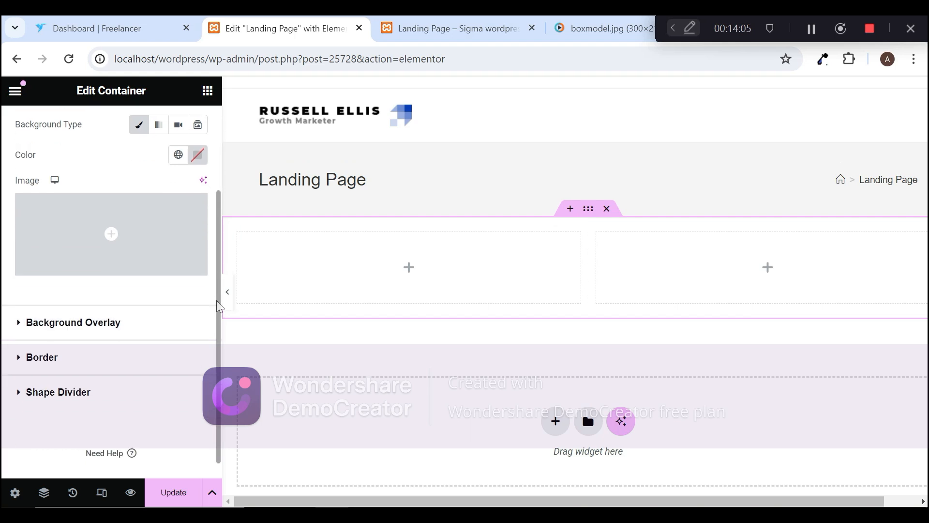
{"action": "left_click", "coordinate": [99, 312]}
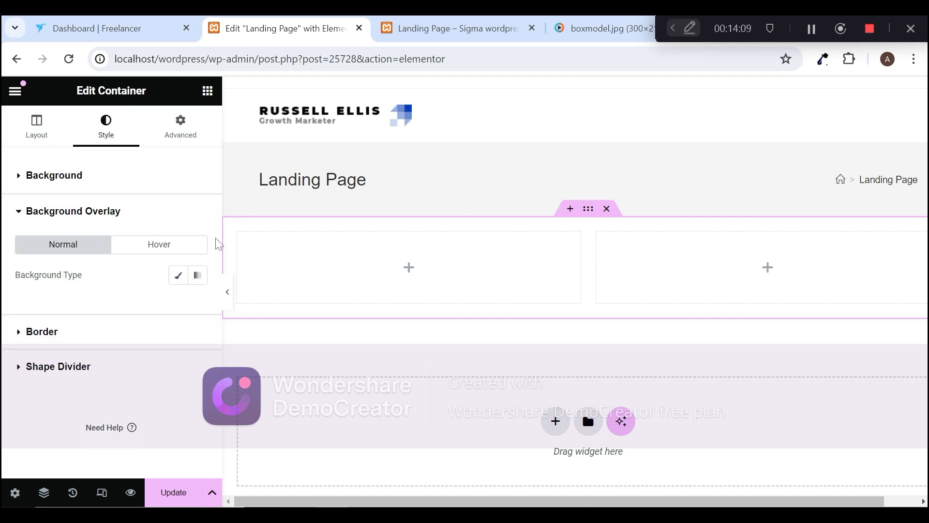
{"action": "left_click", "coordinate": [39, 338]}
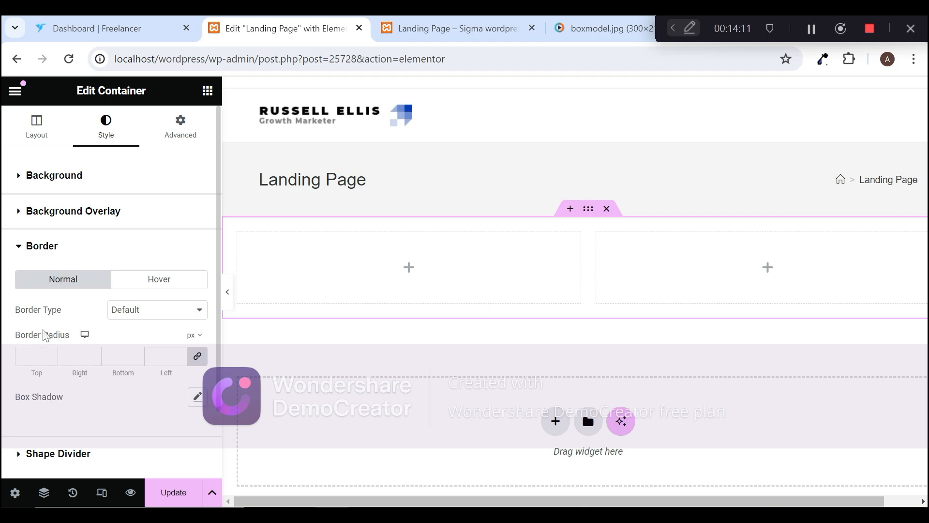
{"action": "scroll", "coordinate": [217, 260], "scroll_direction": "down", "scroll_amount": 1}
{"action": "scroll", "coordinate": [221, 265], "scroll_direction": "down", "scroll_amount": 1}
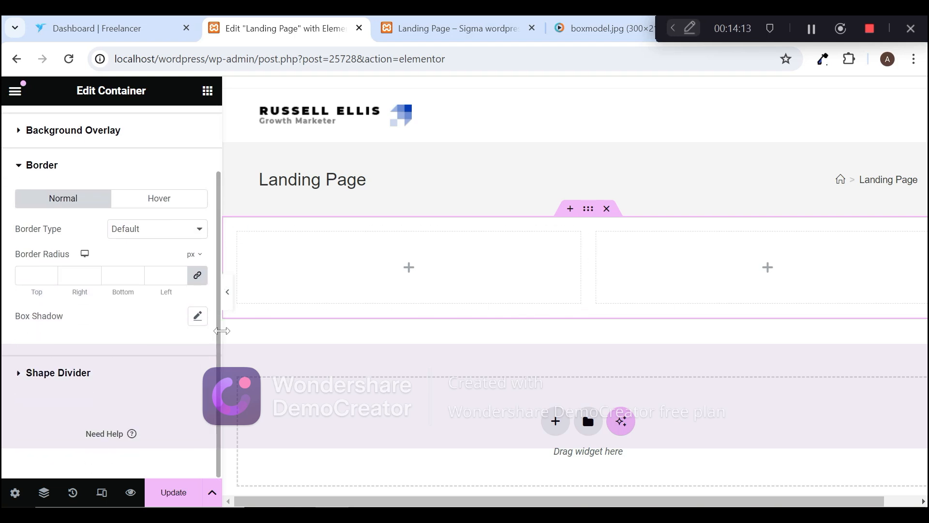
Step: Review the shape divider types offered for the container's top edge, keeping None
{"action": "left_click", "coordinate": [48, 377]}
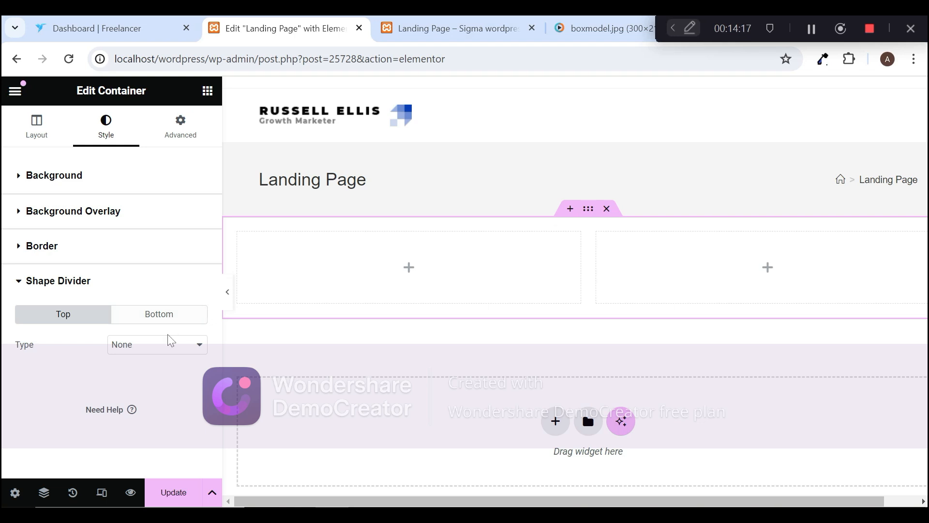
{"action": "left_click", "coordinate": [167, 351]}
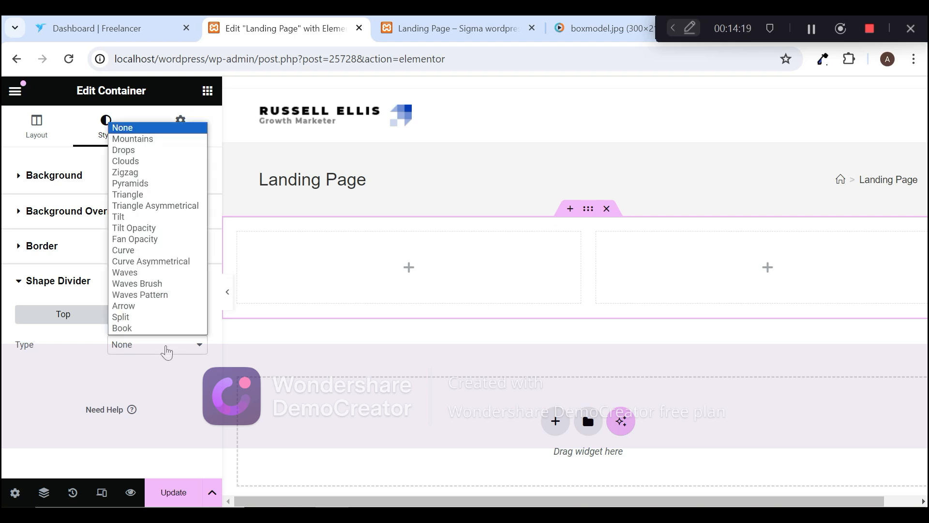
{"action": "left_click", "coordinate": [162, 379]}
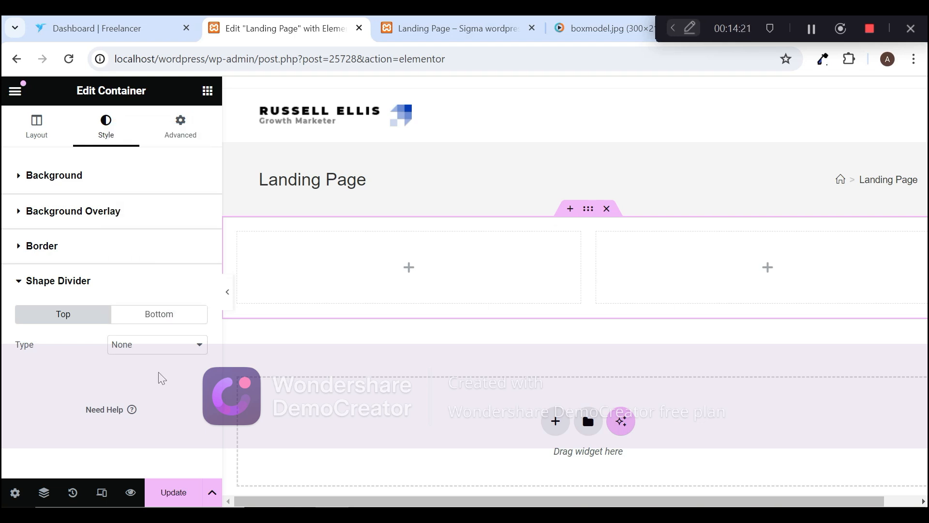
{"action": "left_click", "coordinate": [155, 351]}
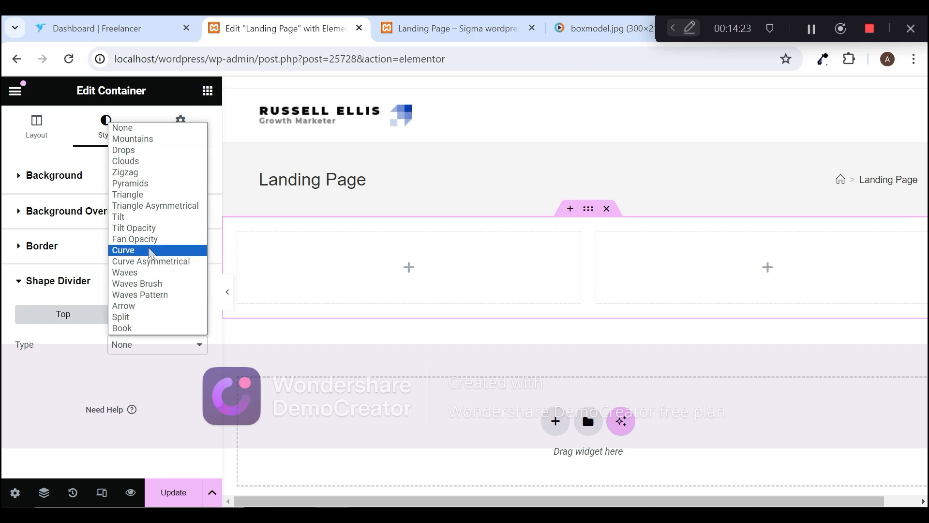
{"action": "left_click", "coordinate": [174, 383]}
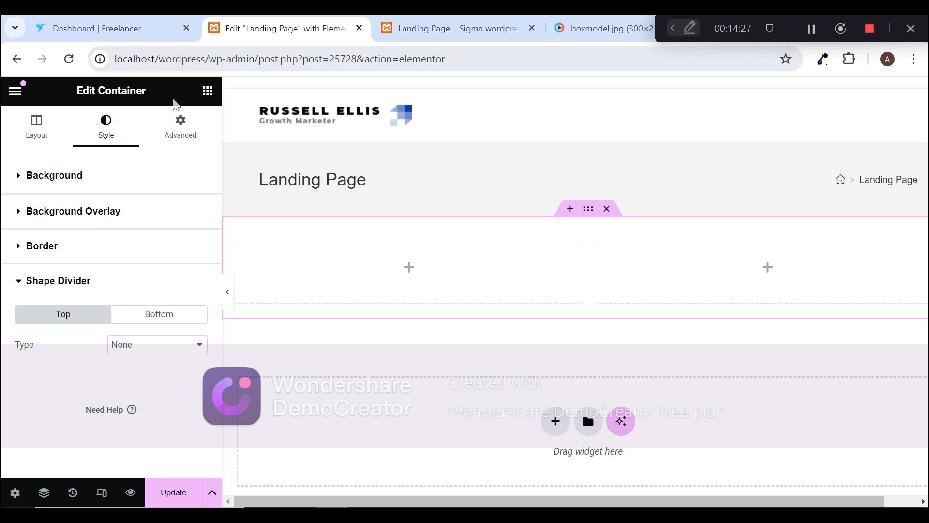
{"action": "left_click", "coordinate": [33, 281]}
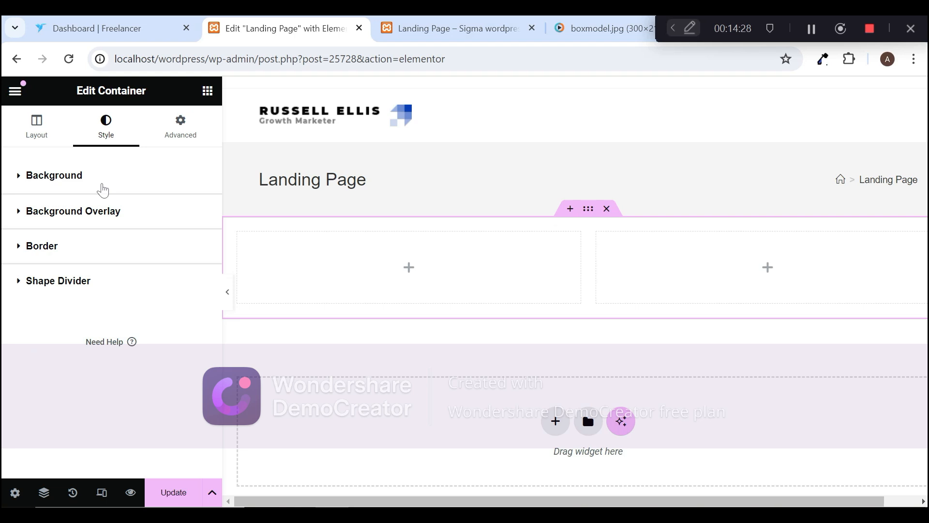
Step: Look through the container's advanced layout settings and review the Position options, keeping Default
{"action": "left_click", "coordinate": [178, 130]}
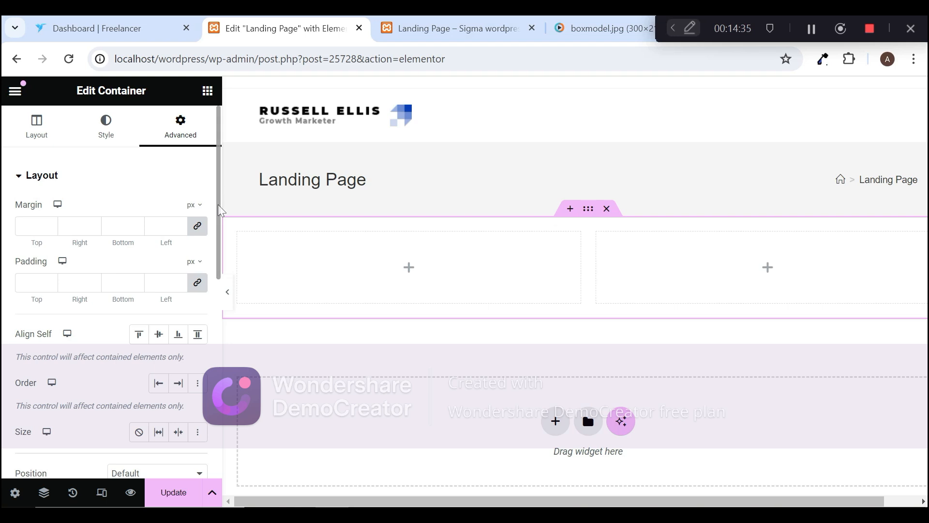
{"action": "scroll", "coordinate": [219, 207], "scroll_direction": "down", "scroll_amount": 3}
{"action": "scroll", "coordinate": [219, 290], "scroll_direction": "down", "scroll_amount": 3}
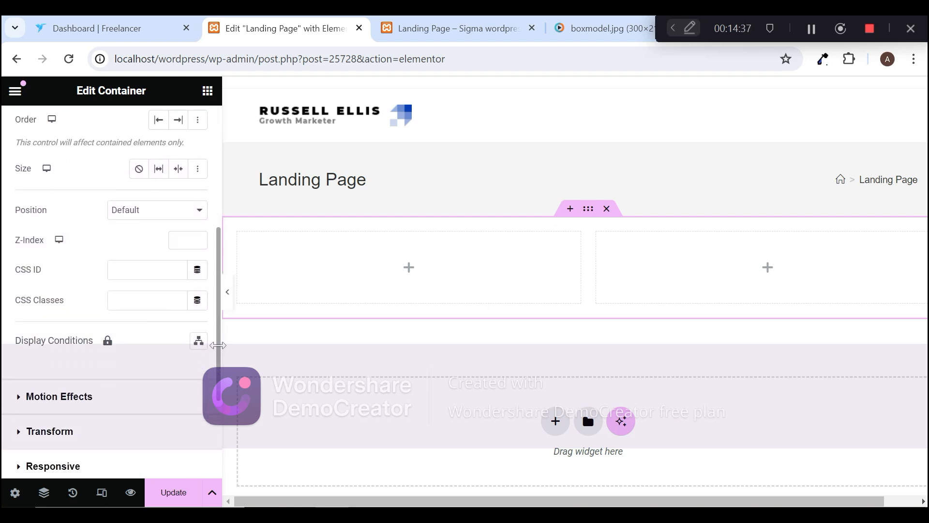
{"action": "left_click", "coordinate": [142, 184]}
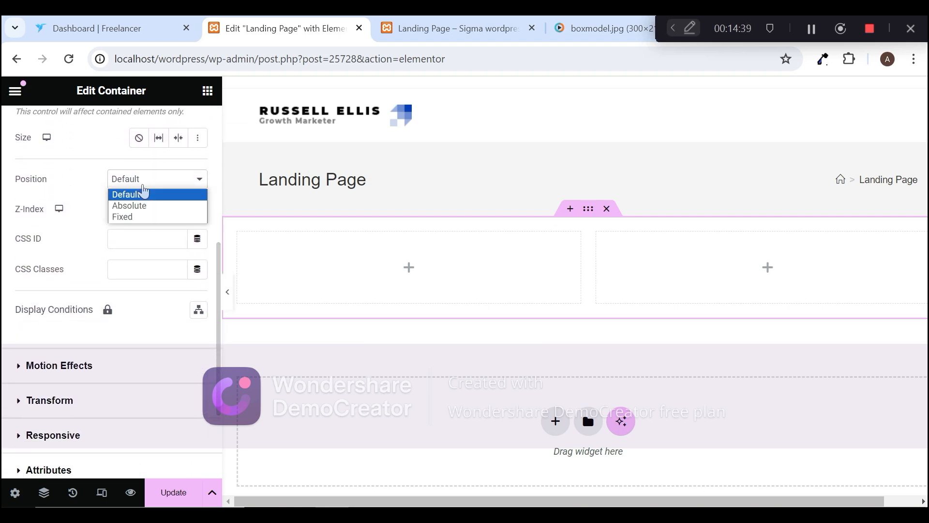
{"action": "left_click", "coordinate": [144, 194]}
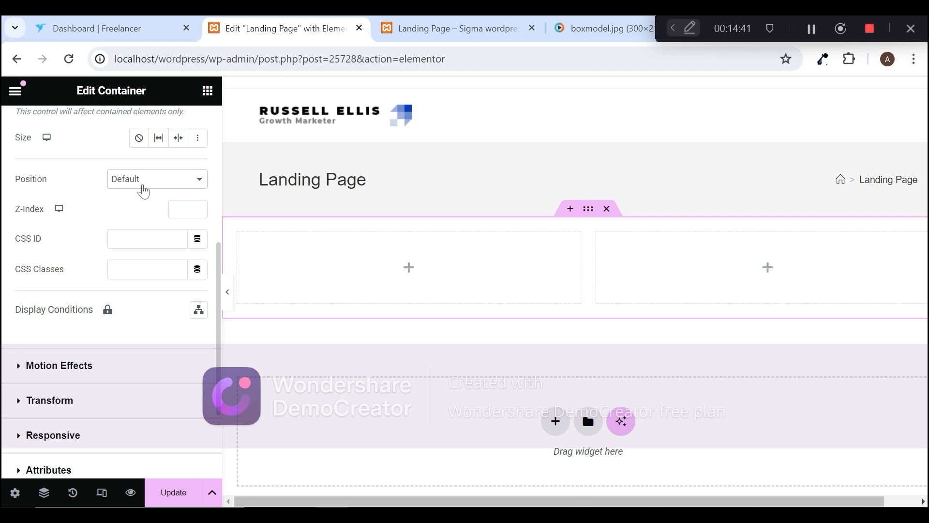
{"action": "left_click", "coordinate": [144, 191]}
{"action": "left_click", "coordinate": [143, 193]}
{"action": "left_click", "coordinate": [148, 183]}
{"action": "left_click", "coordinate": [81, 196]}
Step: Examine the container's Motion Effects settings and collapse the advanced sections
{"action": "left_click", "coordinate": [75, 366]}
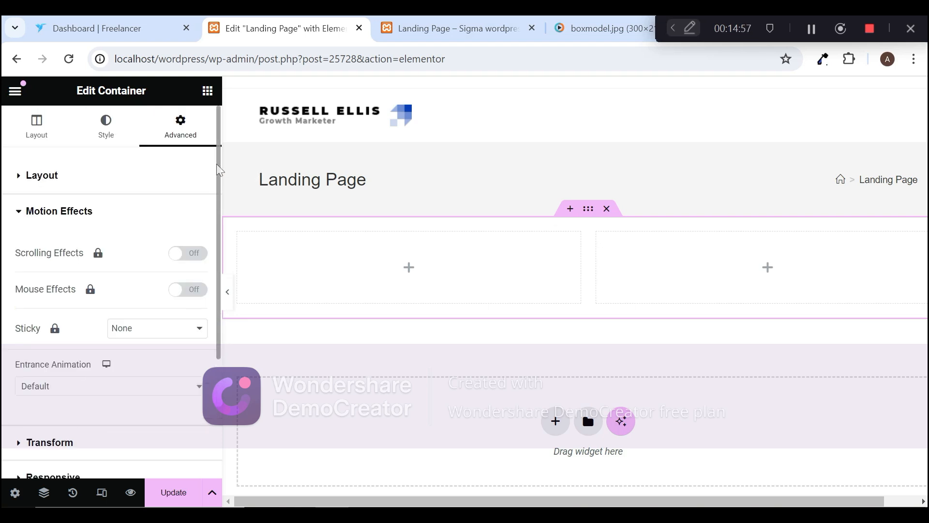
{"action": "mouse_move", "coordinate": [217, 164]}
{"action": "left_mouse_down"}
{"action": "mouse_move", "coordinate": [222, 238]}
{"action": "mouse_move", "coordinate": [226, 165]}
{"action": "left_mouse_up"}
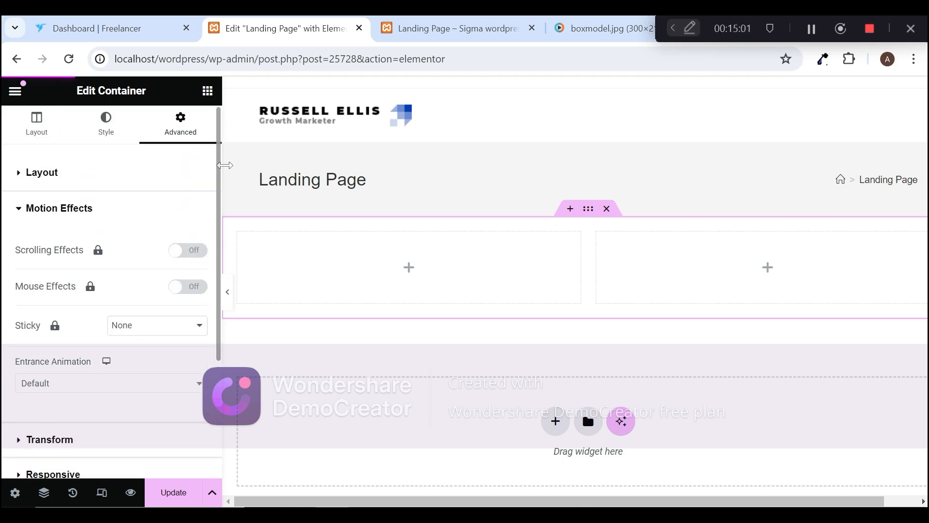
{"action": "scroll", "coordinate": [73, 238], "scroll_direction": "down", "scroll_amount": 3}
{"action": "scroll", "coordinate": [68, 219], "scroll_direction": "up", "scroll_amount": 3}
{"action": "scroll", "coordinate": [93, 154], "scroll_direction": "down", "scroll_amount": 2}
{"action": "scroll", "coordinate": [76, 176], "scroll_direction": "up", "scroll_amount": 2}
{"action": "left_click", "coordinate": [76, 176]}
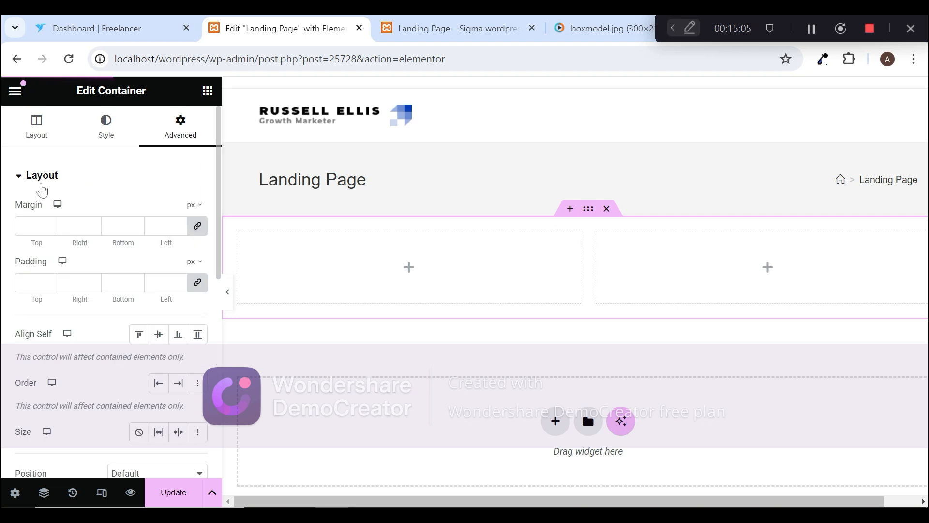
{"action": "left_click", "coordinate": [52, 180]}
{"action": "left_click", "coordinate": [50, 182]}
{"action": "left_click", "coordinate": [32, 184]}
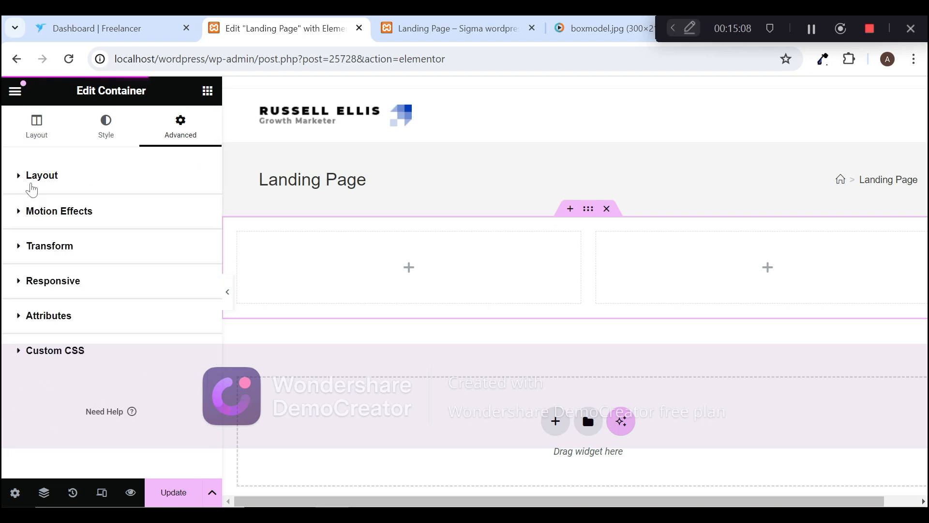
Step: Look over the container's Transform settings and Responsive visibility options
{"action": "left_click", "coordinate": [26, 256]}
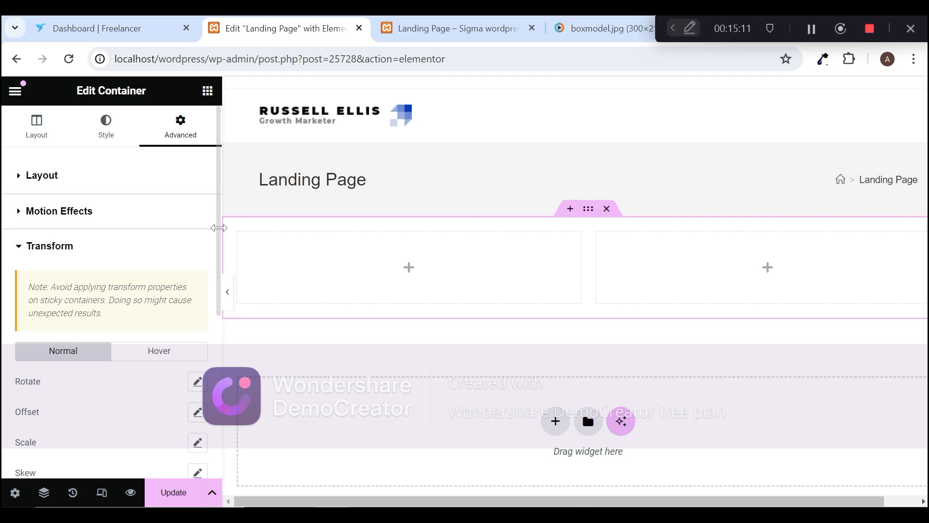
{"action": "scroll", "coordinate": [220, 271], "scroll_direction": "down", "scroll_amount": 3}
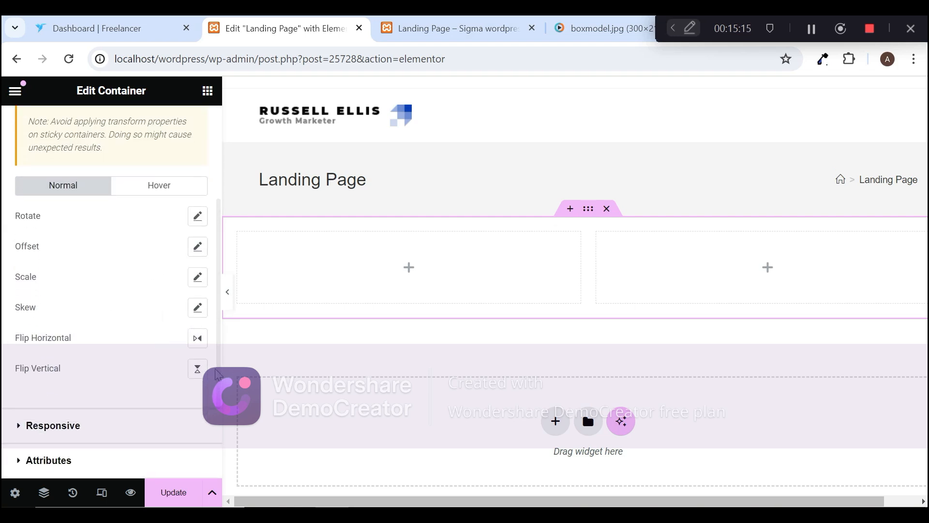
{"action": "left_click", "coordinate": [63, 437]}
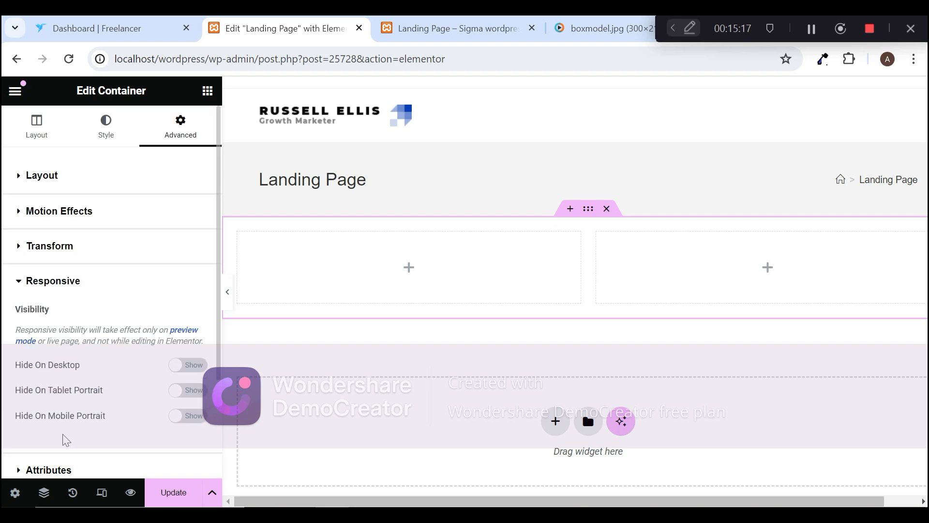
{"action": "scroll", "coordinate": [218, 292], "scroll_direction": "down", "scroll_amount": 3}
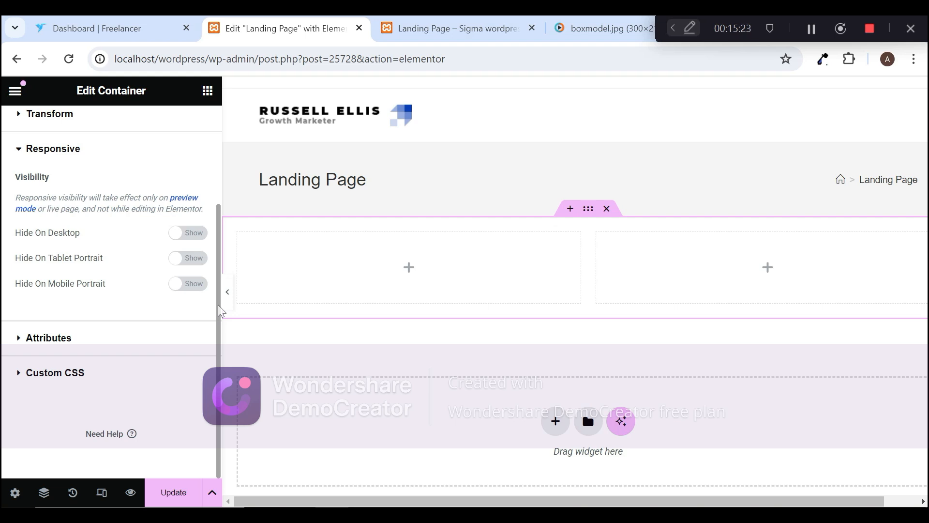
Step: Check the container's Attributes and Custom CSS sections and collapse them
{"action": "left_click", "coordinate": [23, 339]}
{"action": "scroll", "coordinate": [218, 249], "scroll_direction": "down", "scroll_amount": 3}
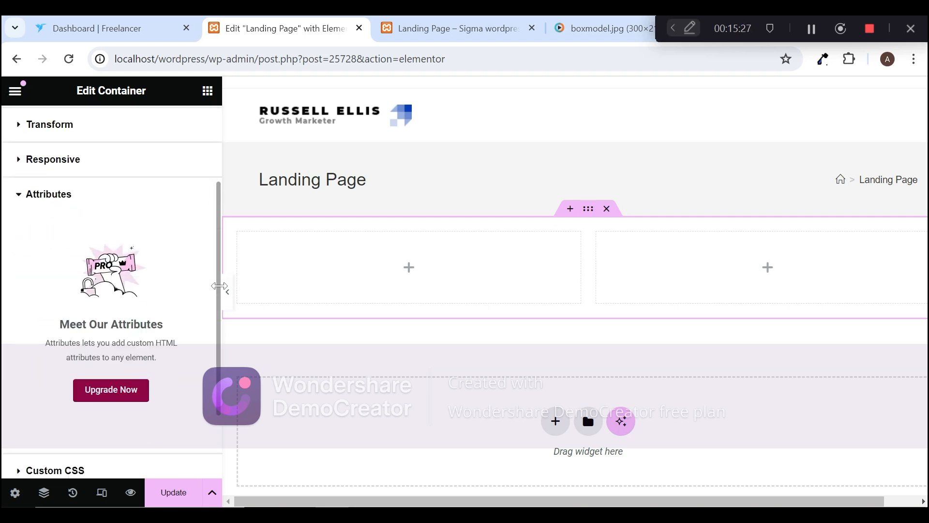
{"action": "left_click", "coordinate": [23, 138]}
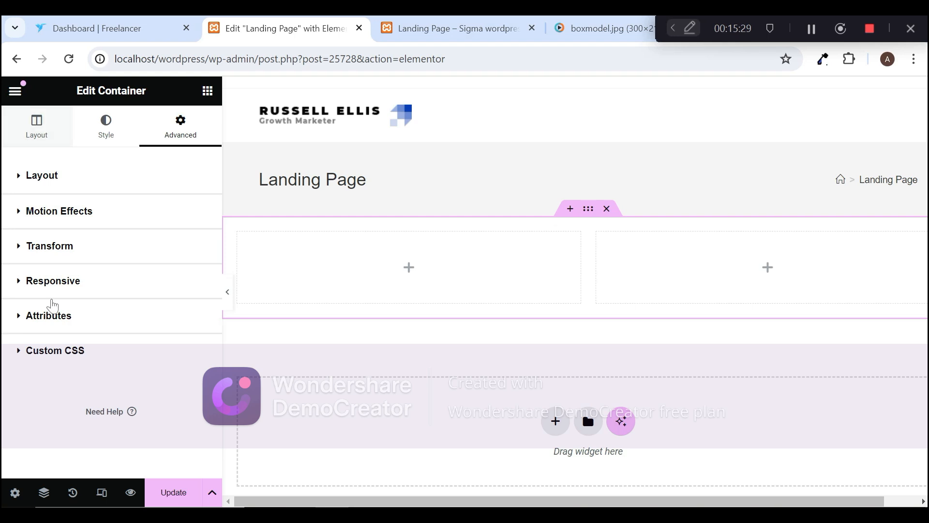
{"action": "left_click", "coordinate": [31, 356]}
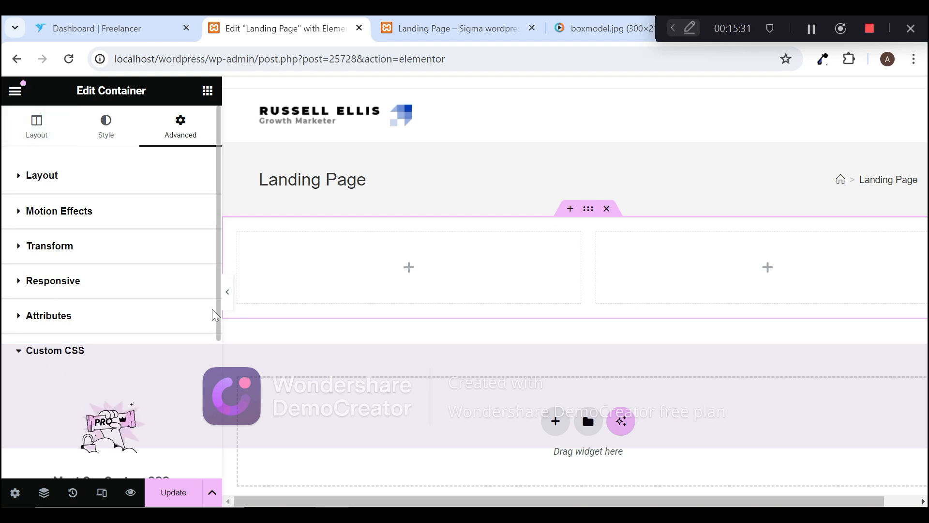
{"action": "left_click", "coordinate": [53, 358]}
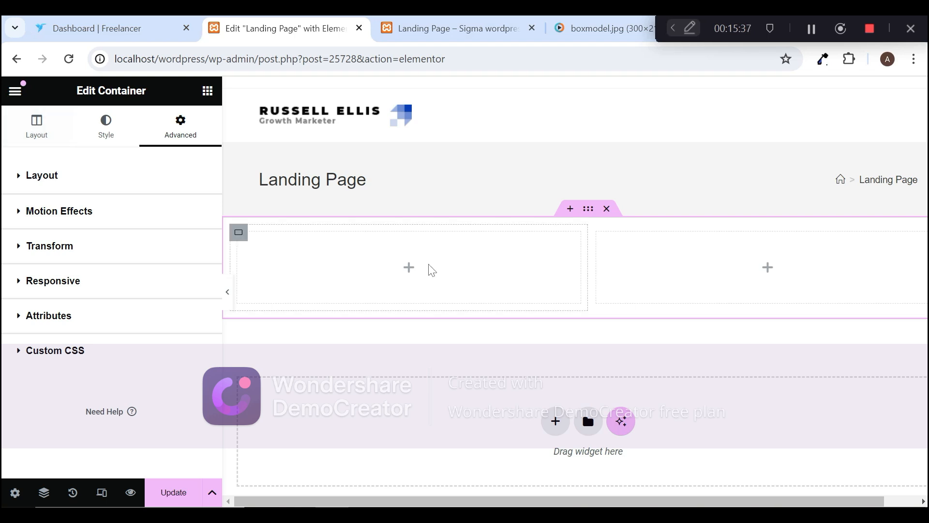
Step: Add a Heading widget to the first column of the two-column container
{"action": "left_click", "coordinate": [409, 271]}
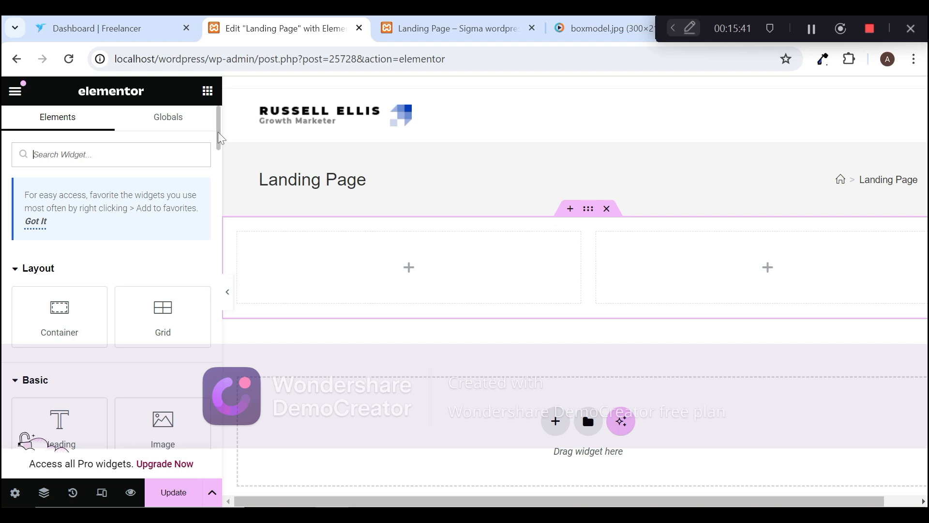
{"action": "scroll", "coordinate": [218, 141], "scroll_direction": "down", "scroll_amount": 4}
{"action": "left_click_drag", "start_coordinate": [218, 153], "coordinate": [218, 156]}
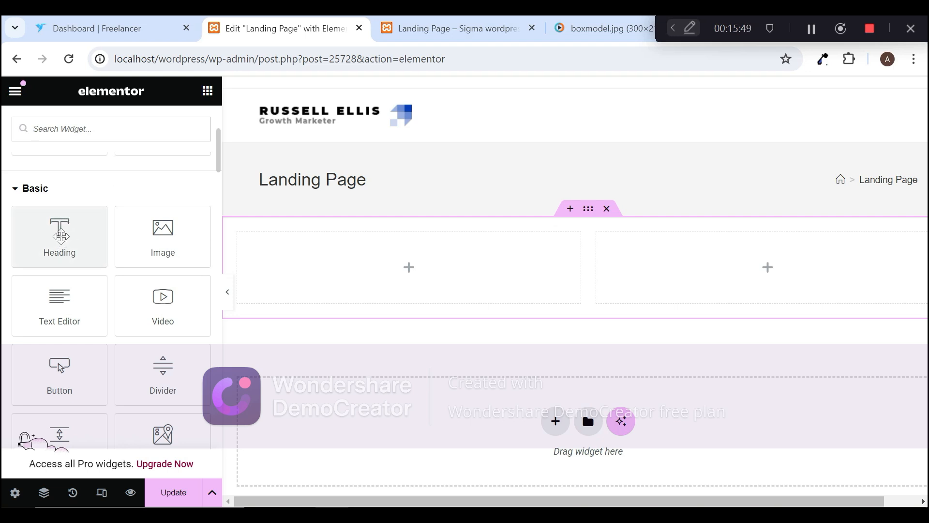
{"action": "left_click_drag", "start_coordinate": [60, 236], "coordinate": [411, 261]}
{"action": "left_click_drag", "start_coordinate": [399, 262], "coordinate": [394, 269]}
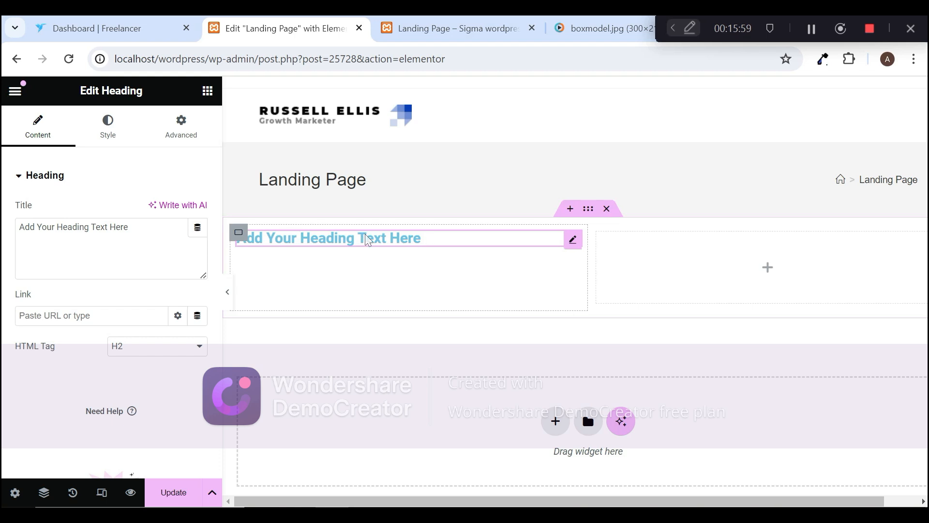
Step: Replace the heading's placeholder title with "Sigma WordPress Course"
{"action": "left_click", "coordinate": [125, 227]}
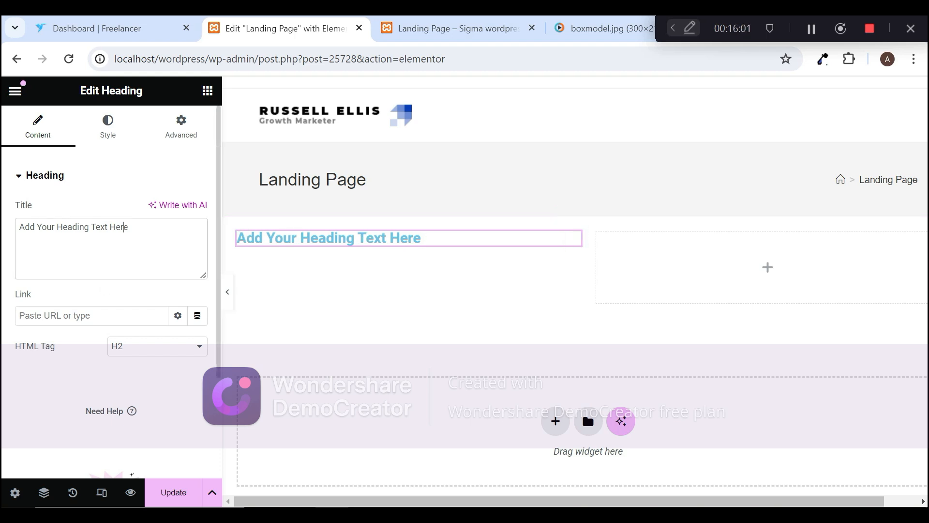
{"action": "left_click_drag", "start_coordinate": [127, 227], "coordinate": [19, 227]}
{"action": "key", "text": "BackSpace"}
{"action": "type", "text": "Sima"}
{"action": "key", "text": "BackSpace"}
{"action": "key", "text": "BackSpace"}
{"action": "key", "text": "BackSpace"}
{"action": "type", "text": "gma WordPr"}
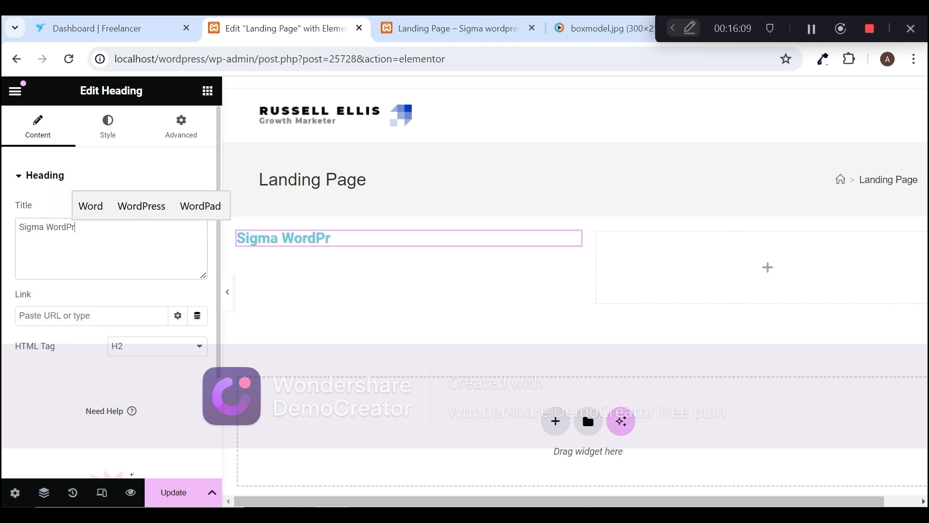
{"action": "type", "text": "ess Cores"}
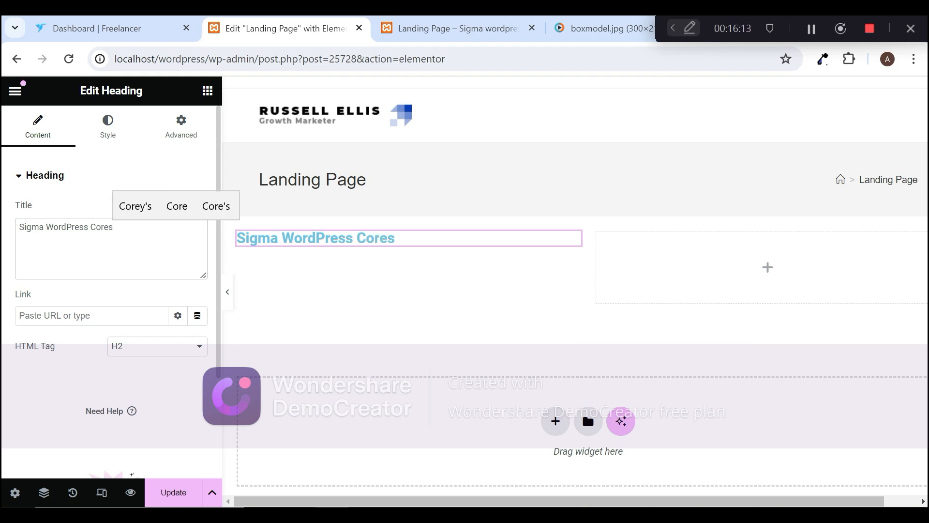
{"action": "key", "text": "BackSpace"}
{"action": "key", "text": "BackSpace"}
{"action": "key", "text": "BackSpace"}
{"action": "type", "text": "urse"}
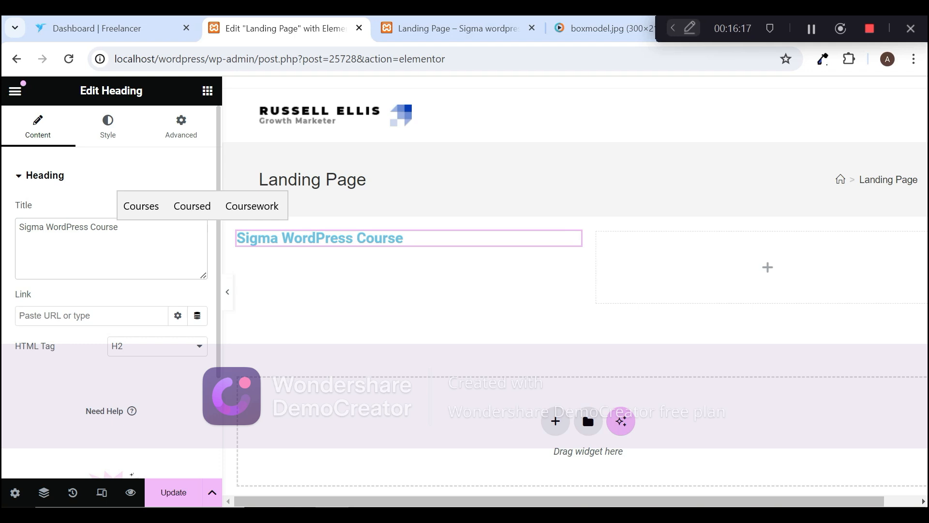
Step: Look over the heading's Link field and its HTML Tag options, keeping H2
{"action": "left_click", "coordinate": [54, 316]}
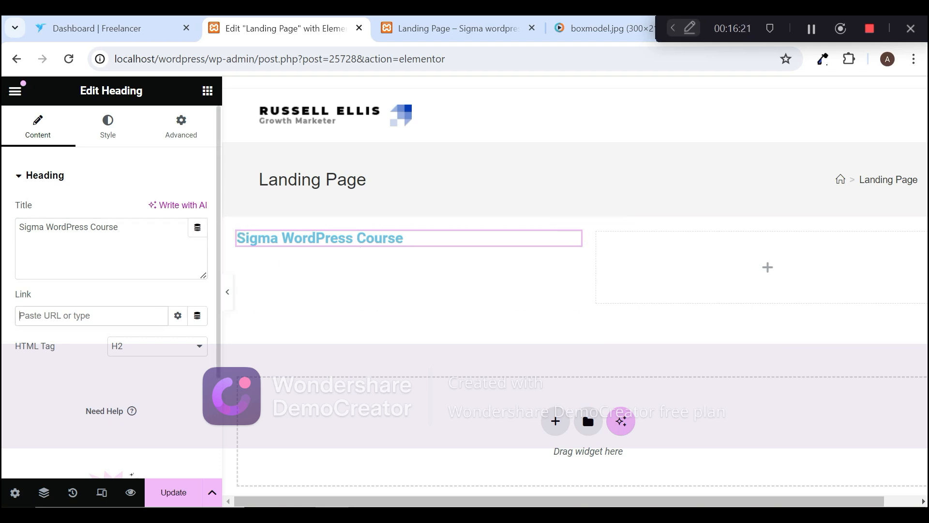
{"action": "left_click", "coordinate": [144, 352]}
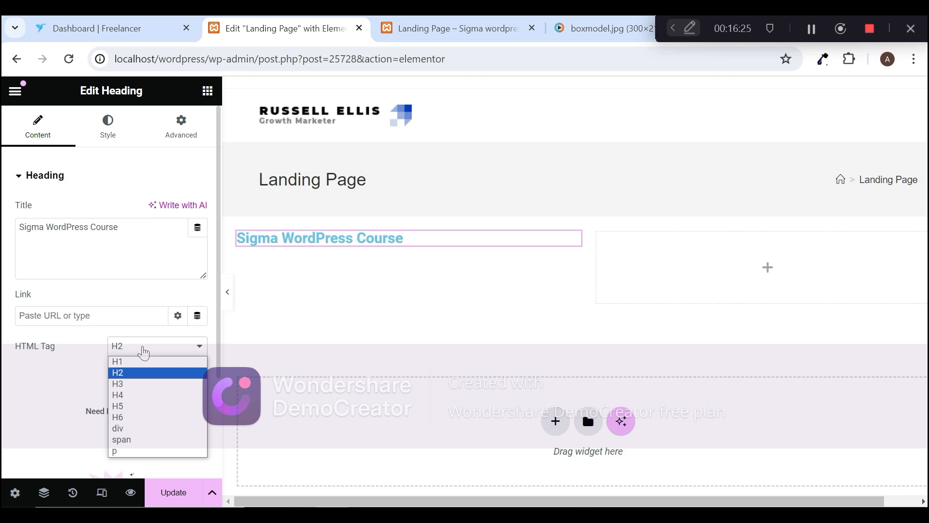
{"action": "left_click", "coordinate": [76, 377]}
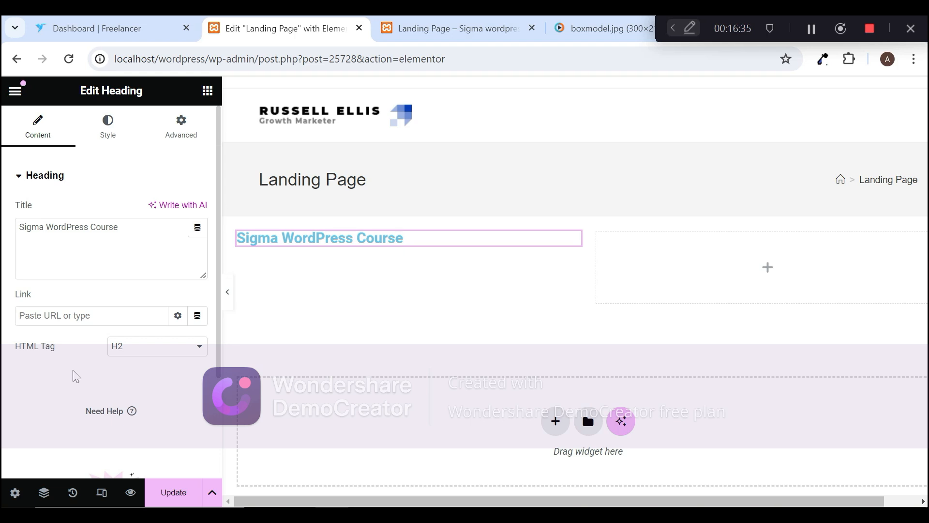
Step: Try the right and justified alignments on the heading, then centre its text within the first column
{"action": "left_click", "coordinate": [114, 145]}
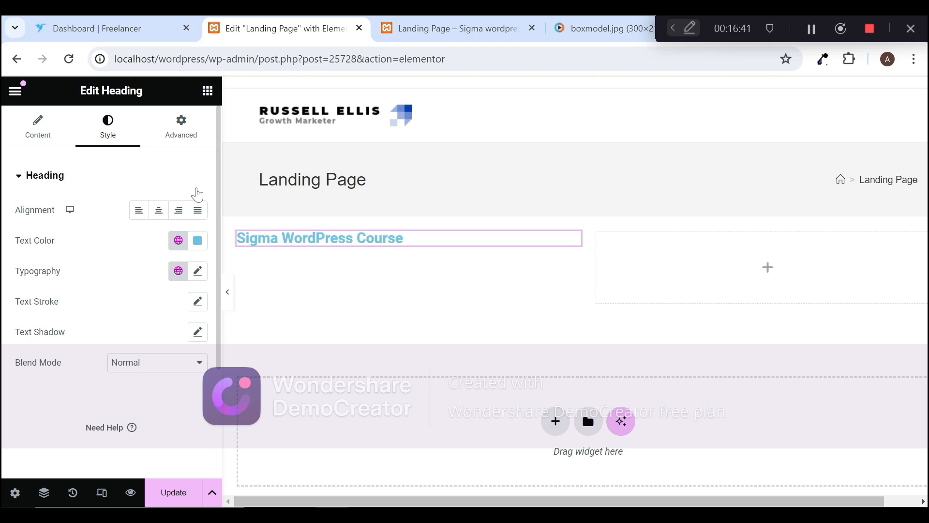
{"action": "left_click", "coordinate": [158, 222]}
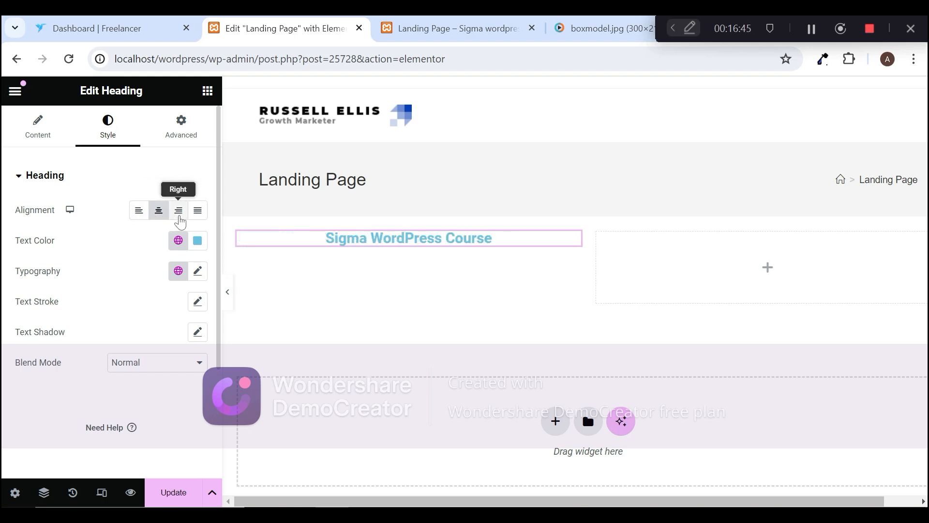
{"action": "left_click", "coordinate": [180, 221]}
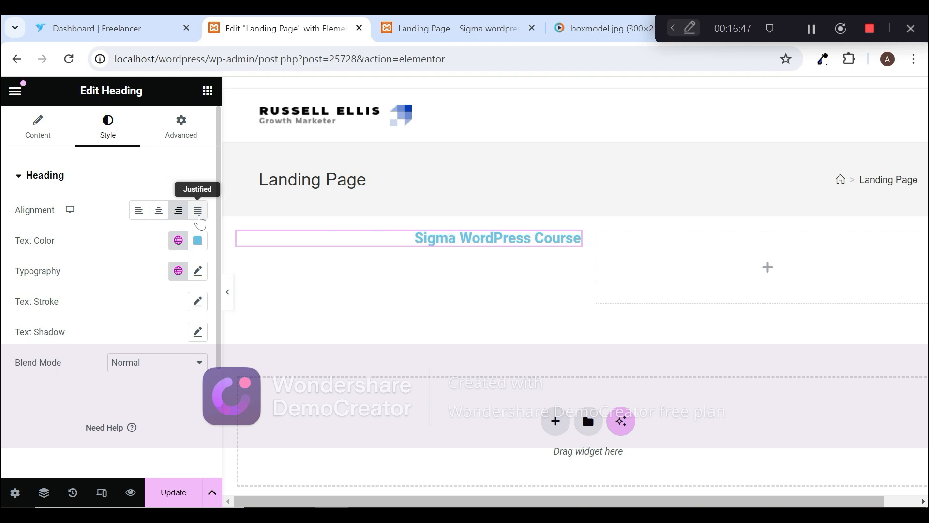
{"action": "left_click", "coordinate": [198, 216]}
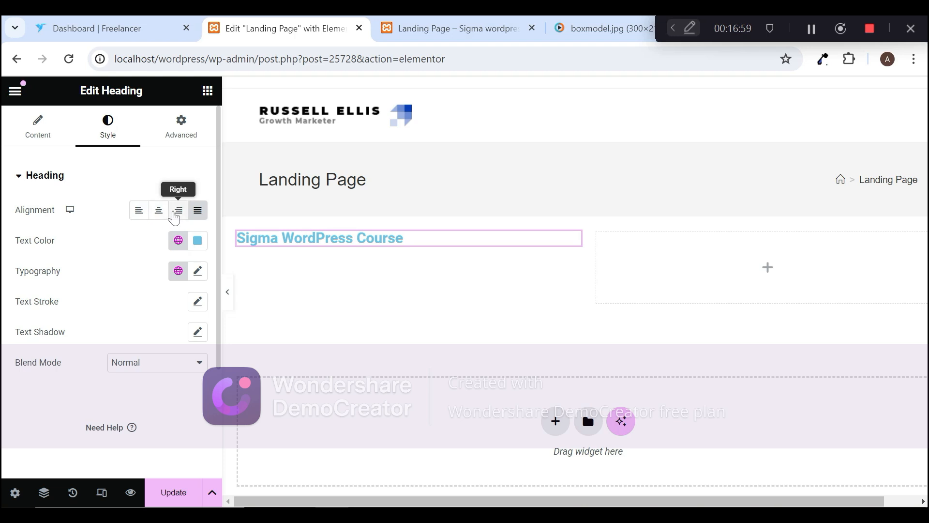
{"action": "left_click", "coordinate": [158, 213]}
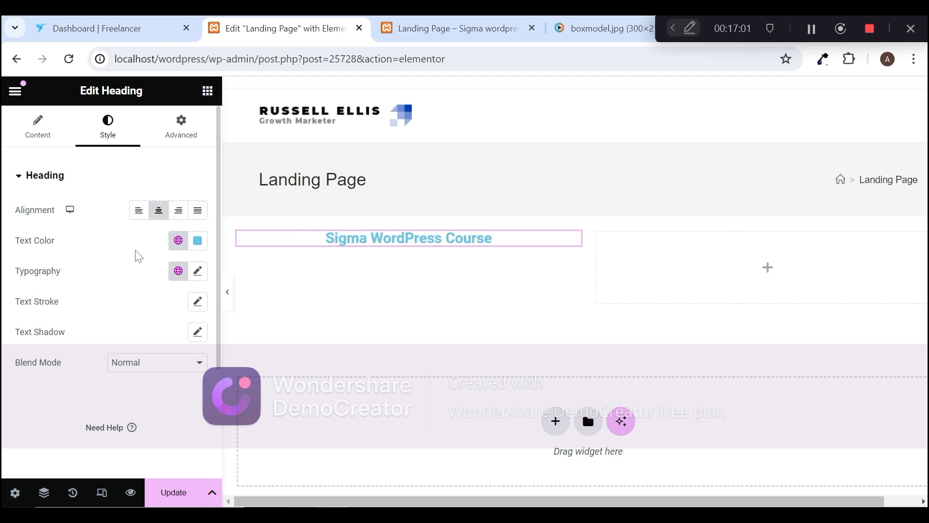
Step: Change the heading's text color to dark teal, #1E627F
{"action": "left_click", "coordinate": [197, 242]}
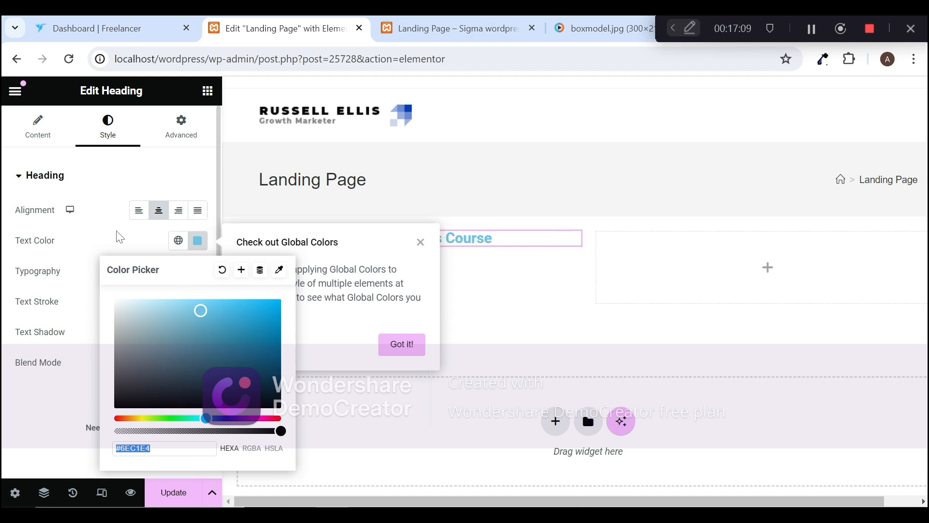
{"action": "left_click", "coordinate": [110, 244]}
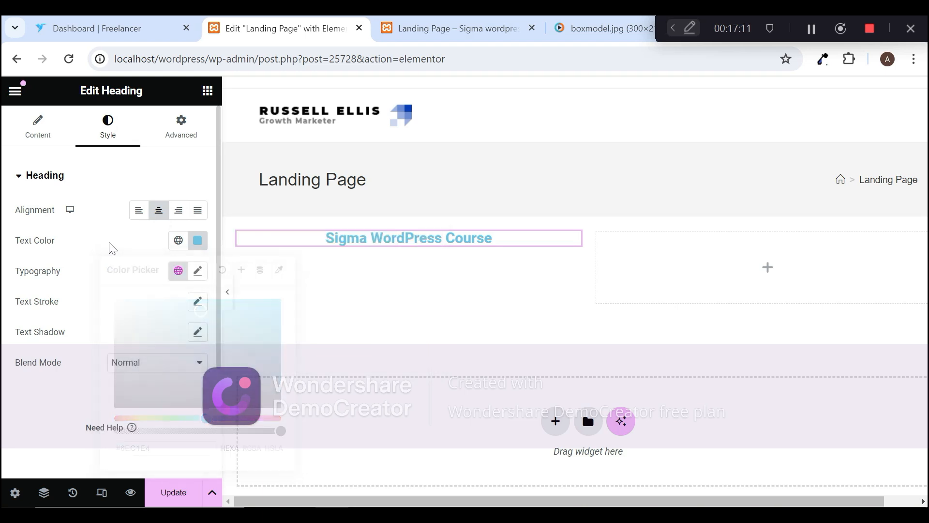
{"action": "left_click", "coordinate": [198, 242]}
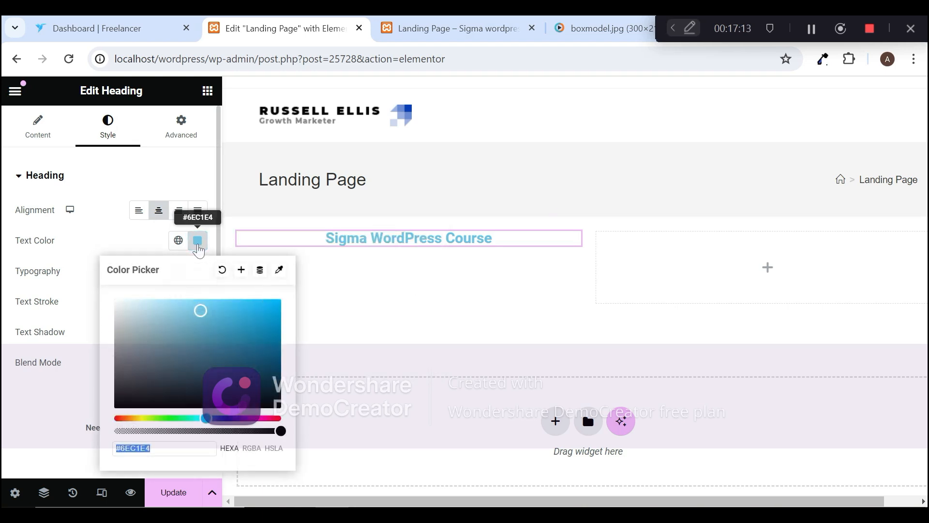
{"action": "left_click_drag", "start_coordinate": [203, 316], "coordinate": [242, 354]}
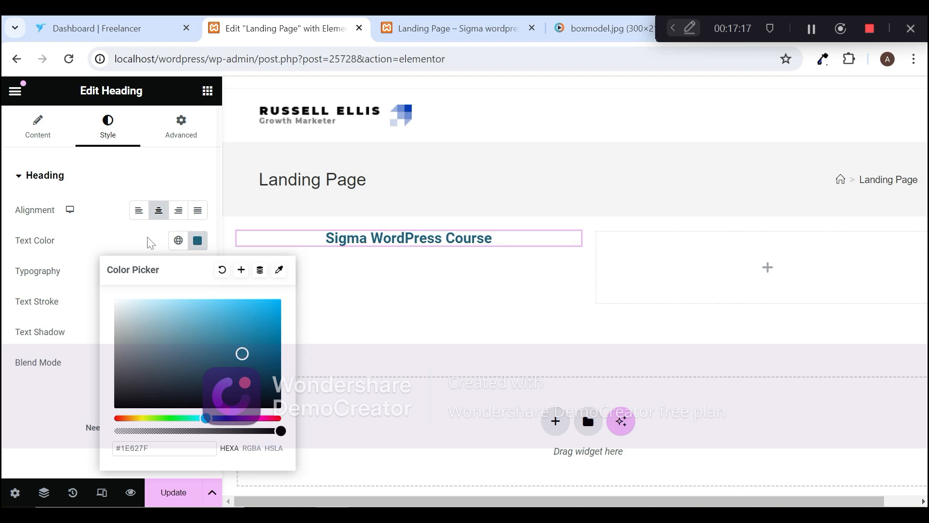
{"action": "left_click", "coordinate": [129, 240]}
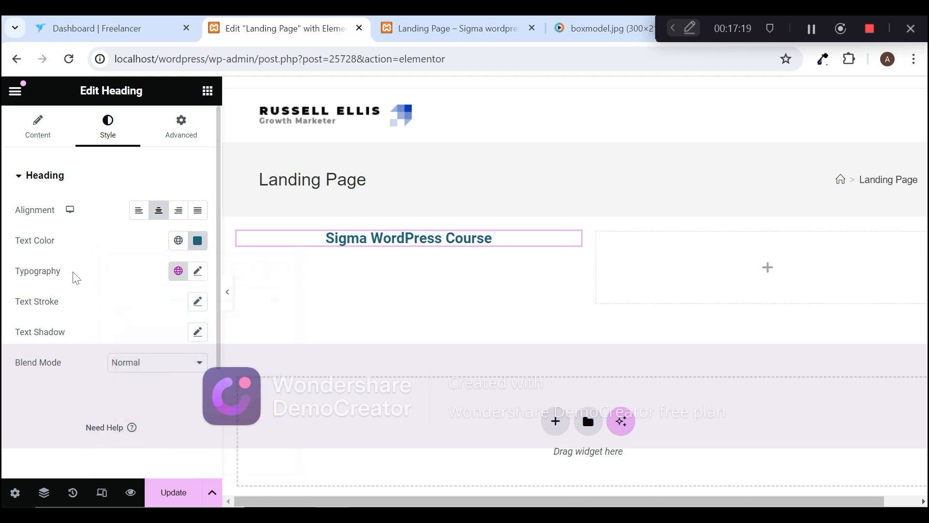
Step: Change the heading's font family to Poppins in its typography settings
{"action": "left_click", "coordinate": [198, 271]}
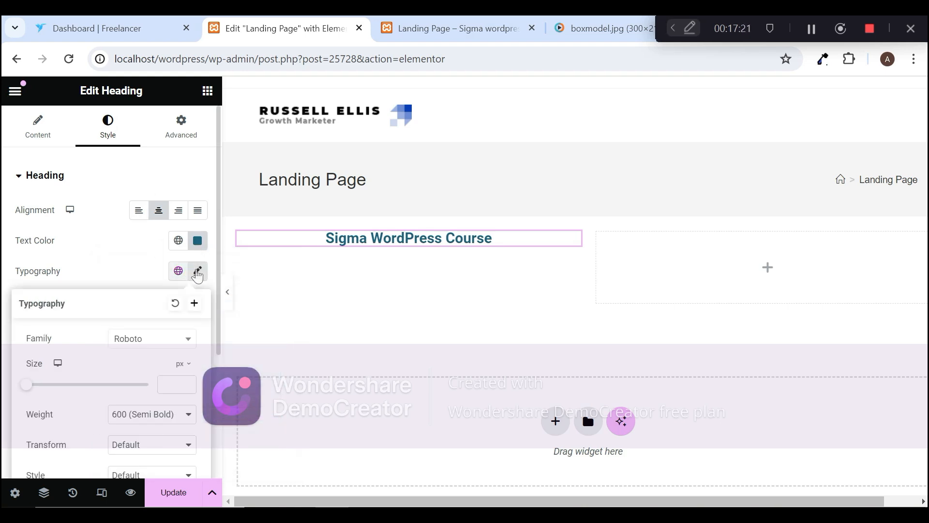
{"action": "left_click", "coordinate": [174, 346]}
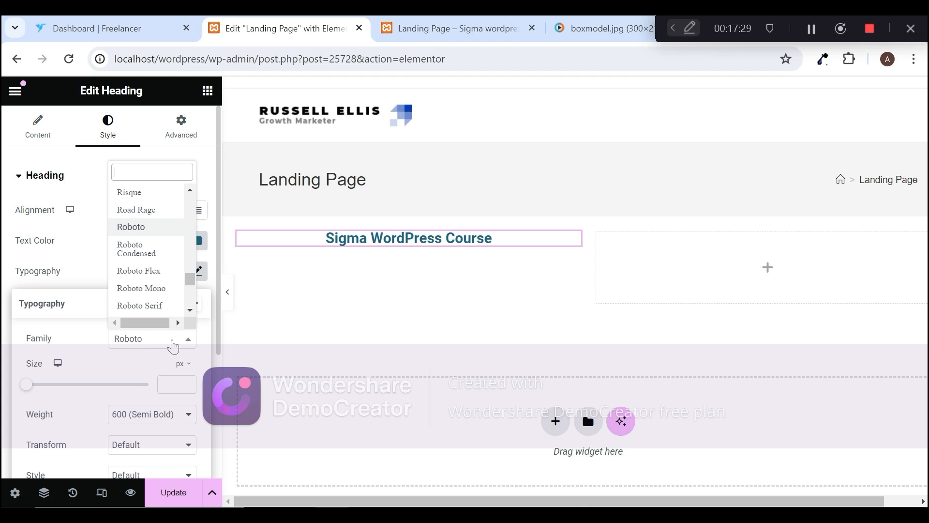
{"action": "type", "text": "pop"}
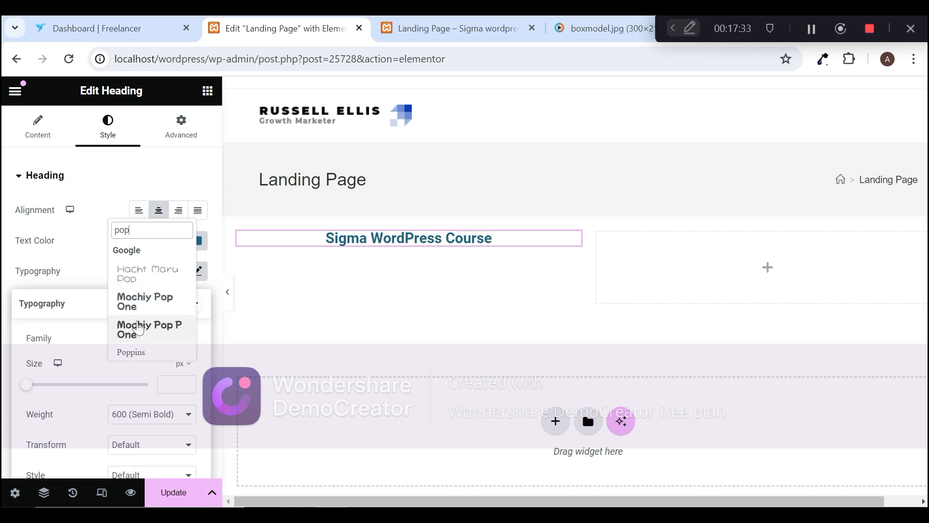
{"action": "left_click", "coordinate": [139, 354]}
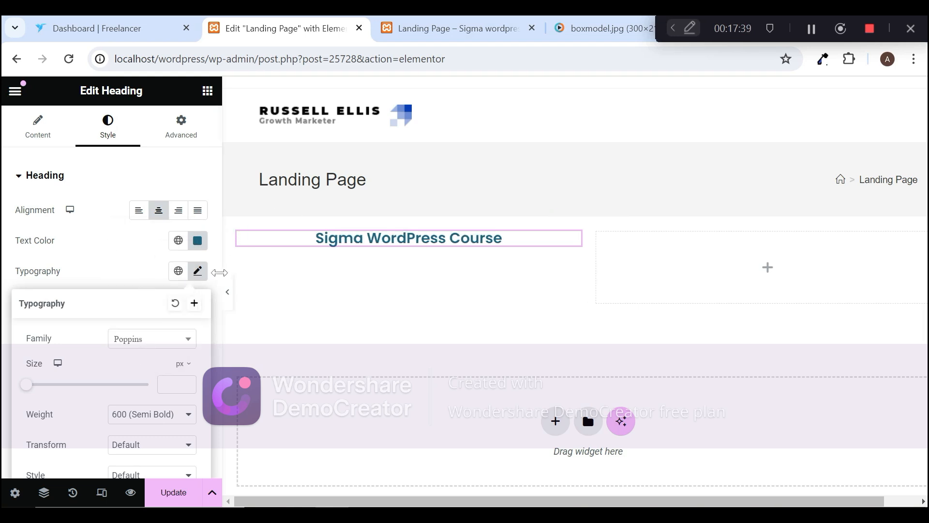
Step: Set the heading's font size to 29 px and its weight to 700 (Bold), leaving Transform at Default
{"action": "left_click_drag", "start_coordinate": [30, 387], "coordinate": [48, 391]}
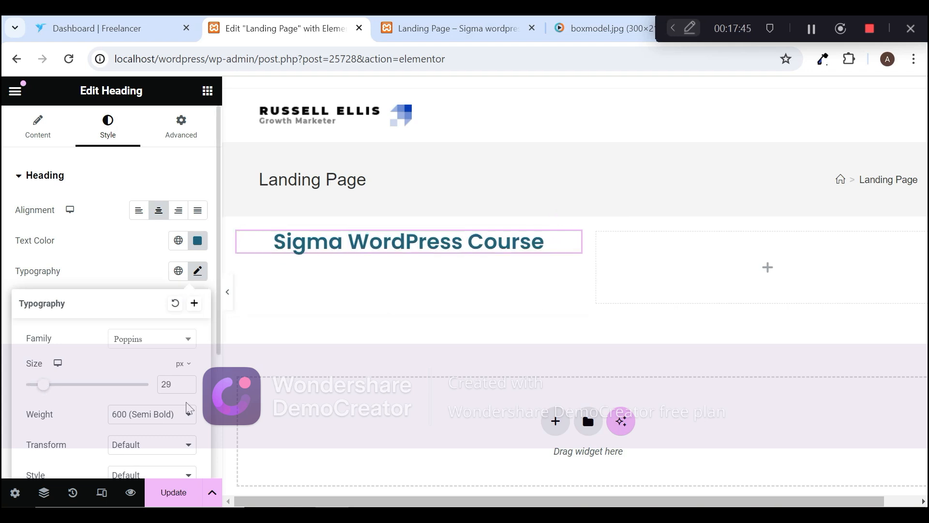
{"action": "left_click", "coordinate": [174, 426]}
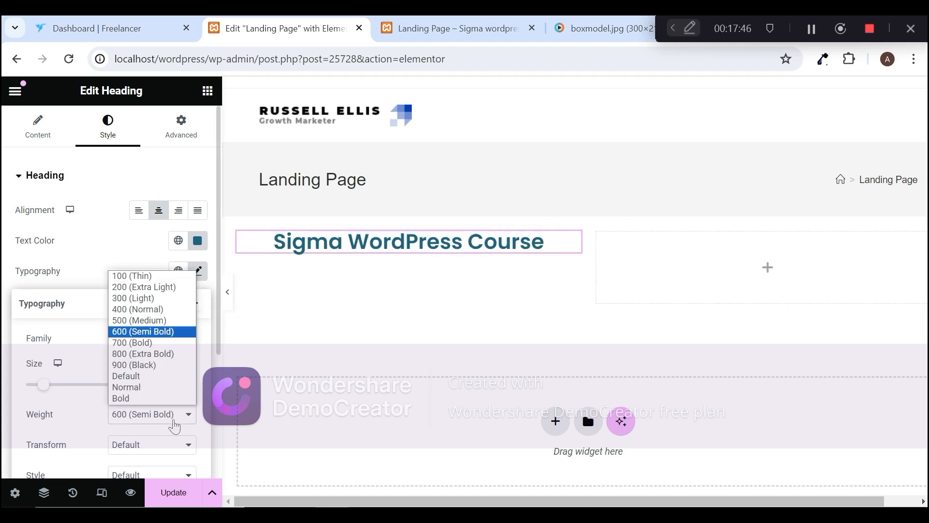
{"action": "left_click", "coordinate": [137, 347]}
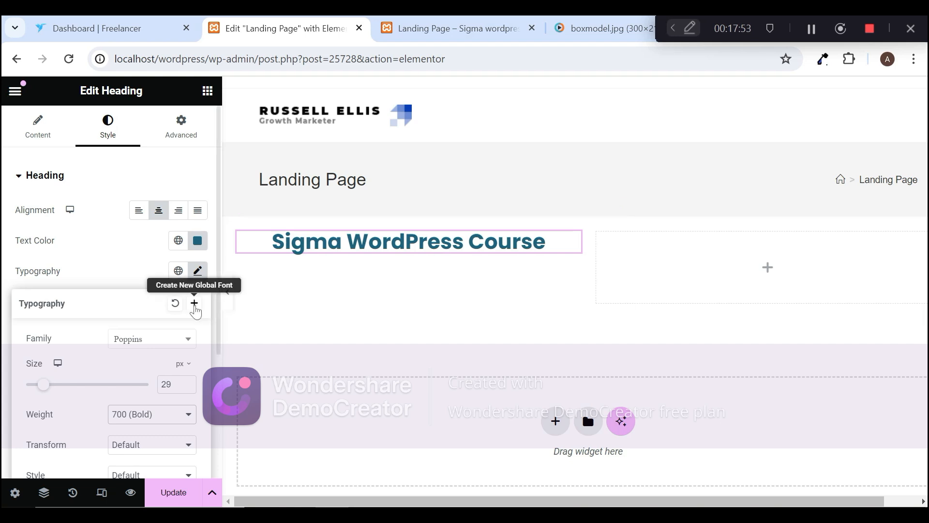
{"action": "left_click", "coordinate": [165, 446]}
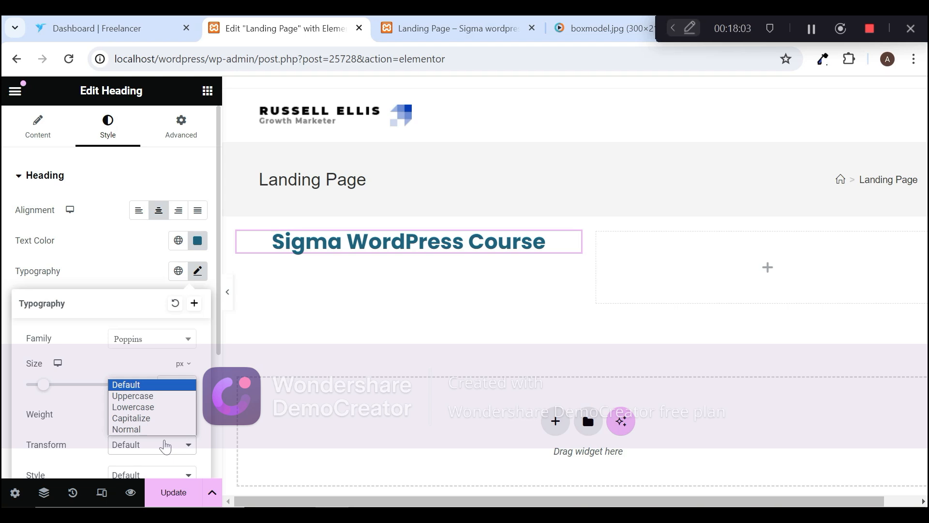
{"action": "left_click", "coordinate": [81, 421]}
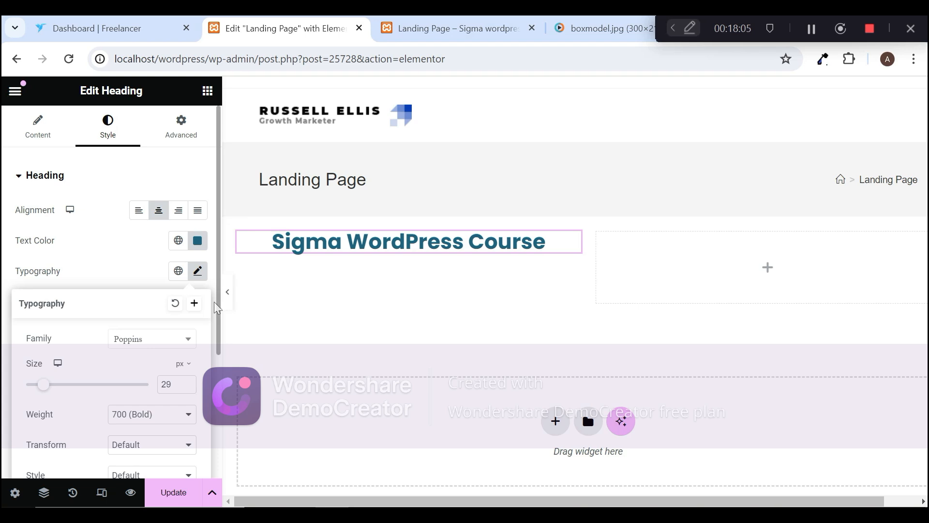
Step: Set the heading's line height to 40 px in its typography settings
{"action": "scroll", "coordinate": [216, 309], "scroll_direction": "down", "scroll_amount": 10}
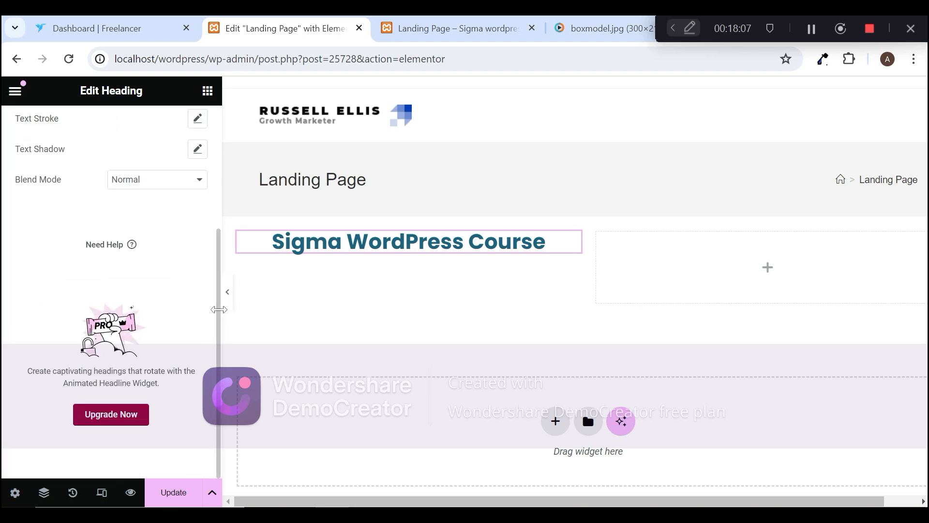
{"action": "scroll", "coordinate": [218, 307], "scroll_direction": "up", "scroll_amount": 1}
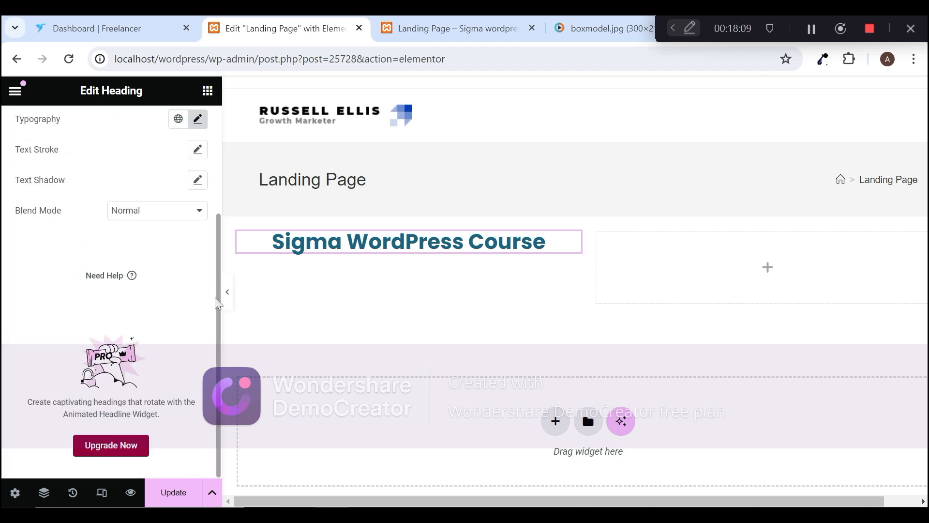
{"action": "left_click", "coordinate": [198, 119]}
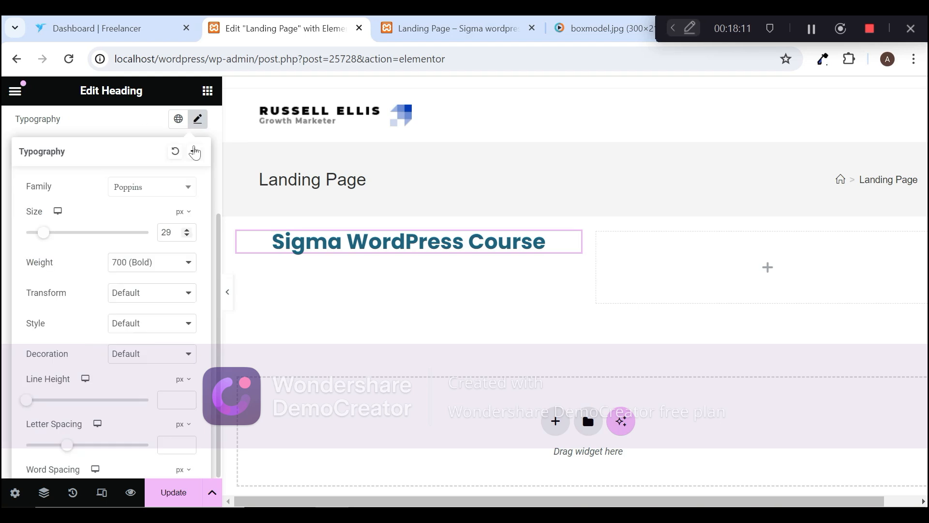
{"action": "left_click_drag", "start_coordinate": [27, 401], "coordinate": [76, 406]}
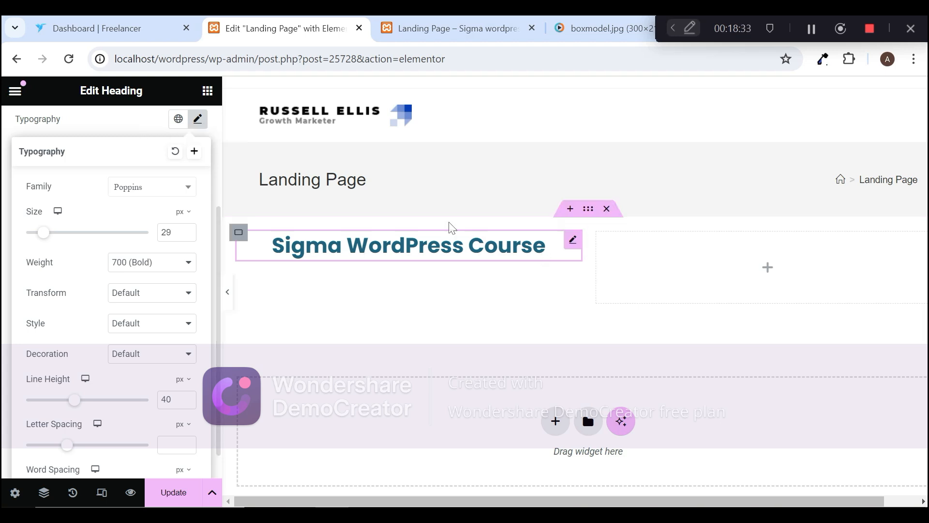
Step: Append "-wordpress course for beginner" to the heading text directly on the page canvas
{"action": "left_click", "coordinate": [552, 248]}
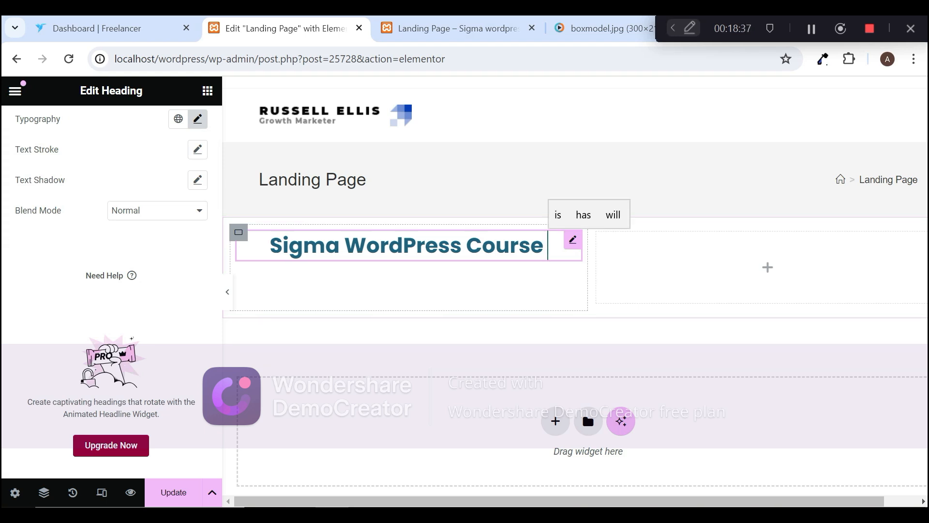
{"action": "type", "text": "-wordpres"}
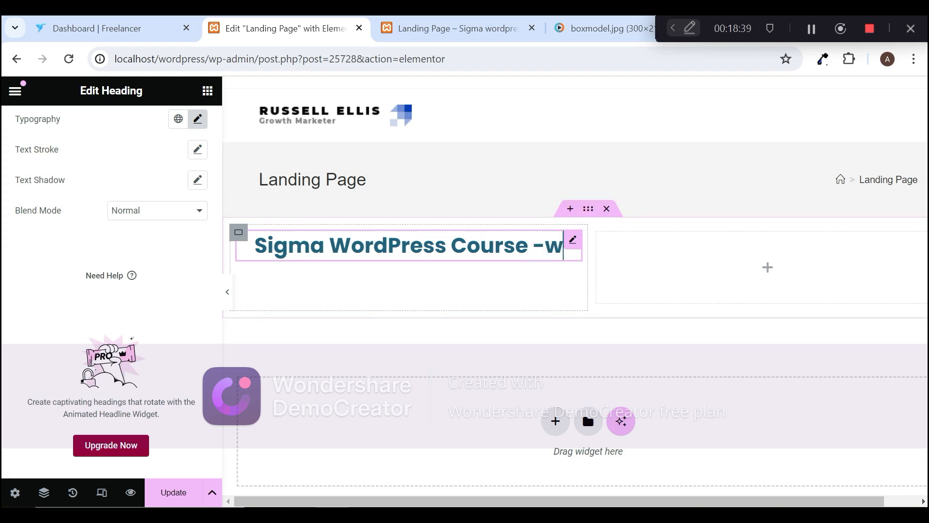
{"action": "type", "text": "s course"}
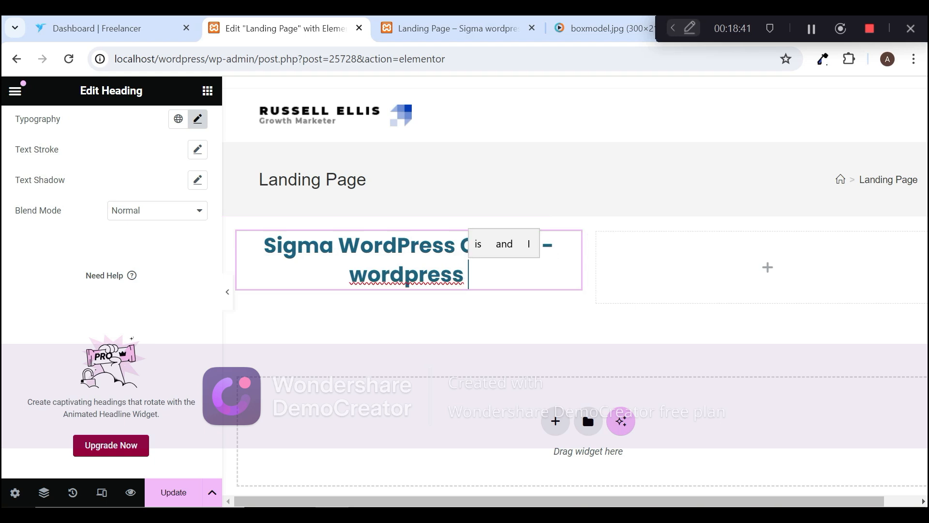
{"action": "type", "text": " for b"}
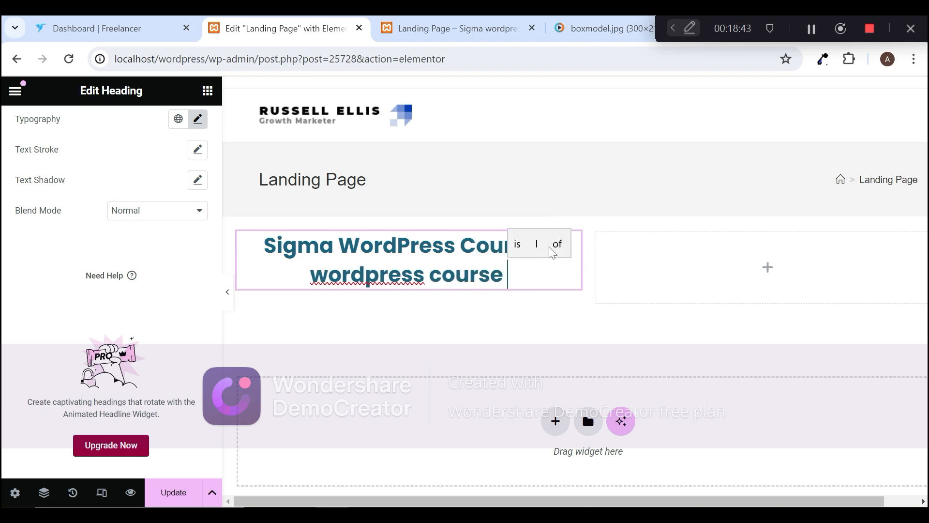
{"action": "type", "text": "eginner"}
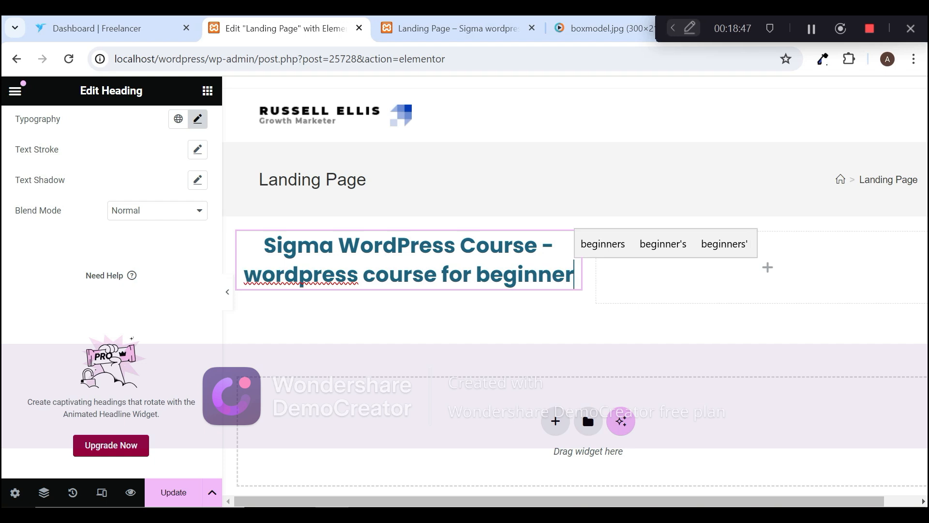
Step: Try a 27 px line height for the two-line heading, settle on 33 px, and set letter spacing to -1.4 px
{"action": "left_click", "coordinate": [197, 120]}
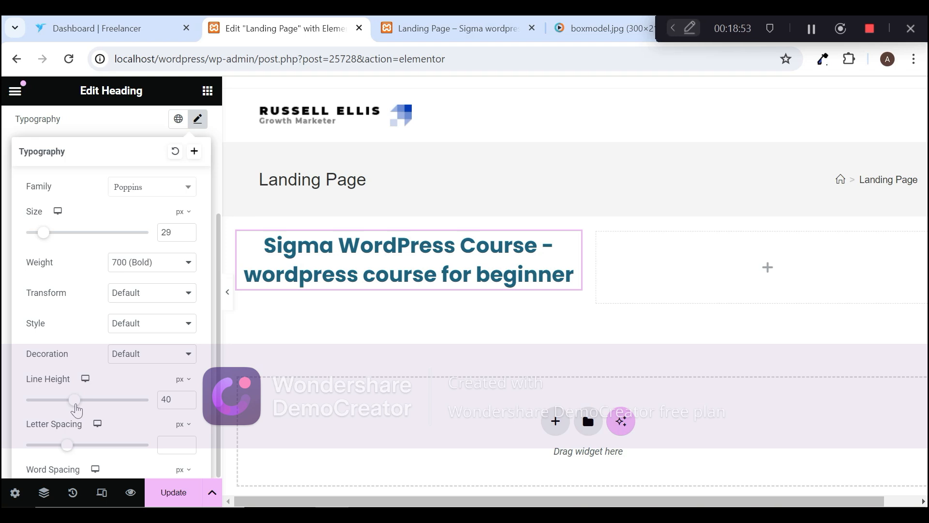
{"action": "mouse_move", "coordinate": [76, 409]}
{"action": "left_mouse_down"}
{"action": "mouse_move", "coordinate": [30, 409]}
{"action": "mouse_move", "coordinate": [58, 407]}
{"action": "left_mouse_up"}
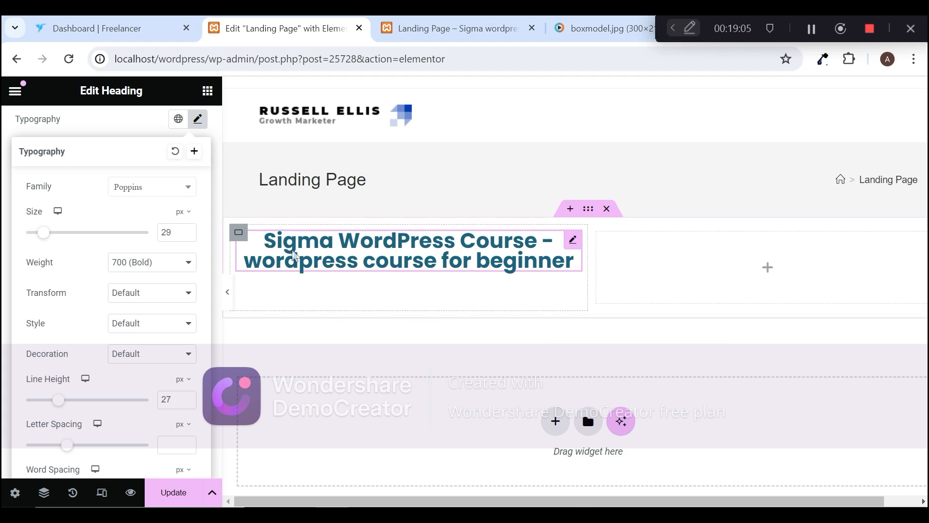
{"action": "left_click_drag", "start_coordinate": [59, 410], "coordinate": [68, 412]}
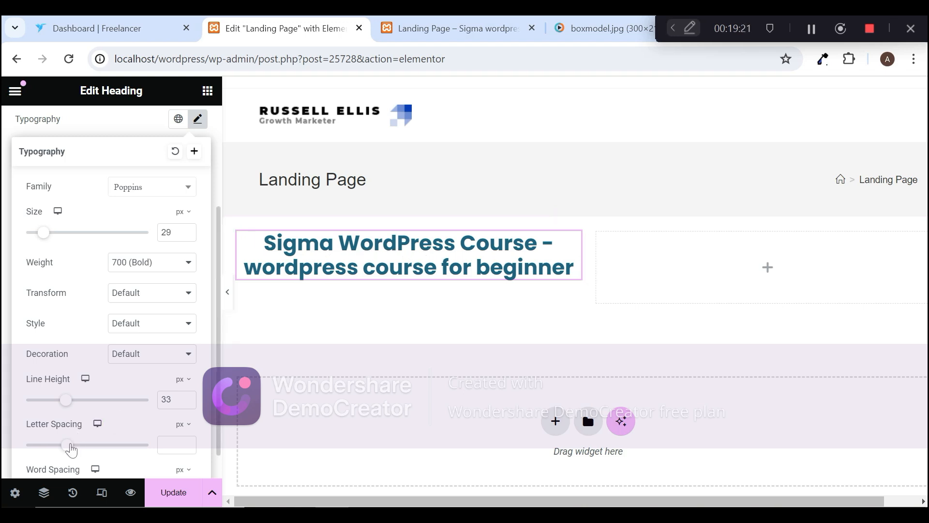
{"action": "left_click_drag", "start_coordinate": [72, 450], "coordinate": [61, 454]}
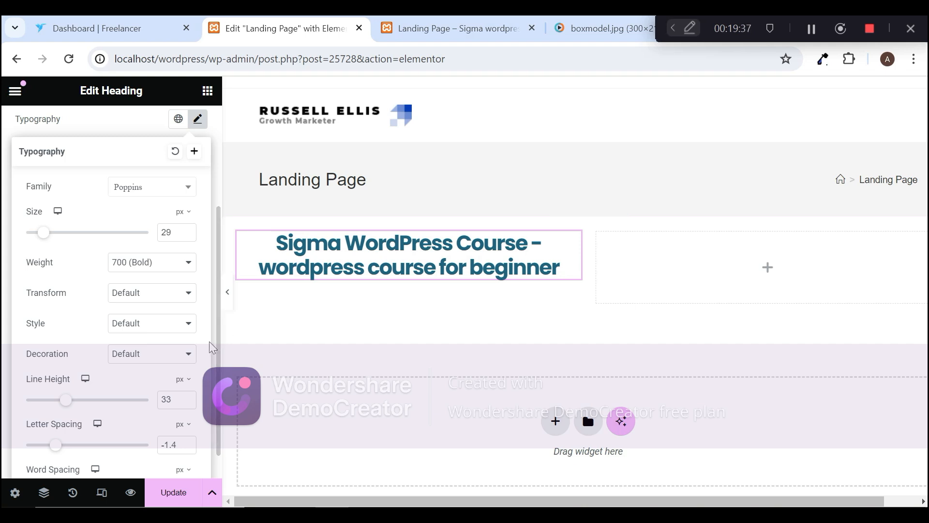
Step: Tighten the heading's letter spacing to -2.2 px and set its word spacing to 7 px after trying 4 px
{"action": "scroll", "coordinate": [218, 344], "scroll_direction": "down", "scroll_amount": 1}
{"action": "scroll", "coordinate": [218, 366], "scroll_direction": "down", "scroll_amount": 5}
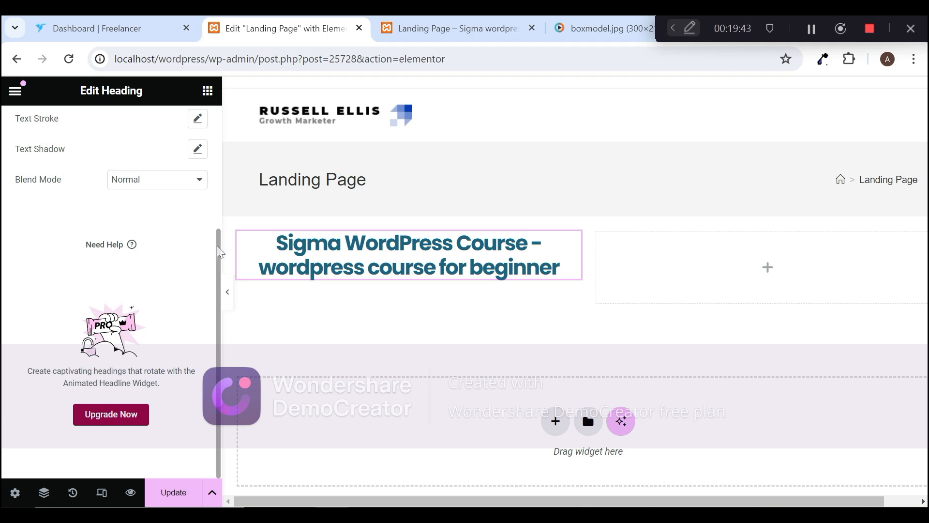
{"action": "scroll", "coordinate": [219, 248], "scroll_direction": "up", "scroll_amount": 1}
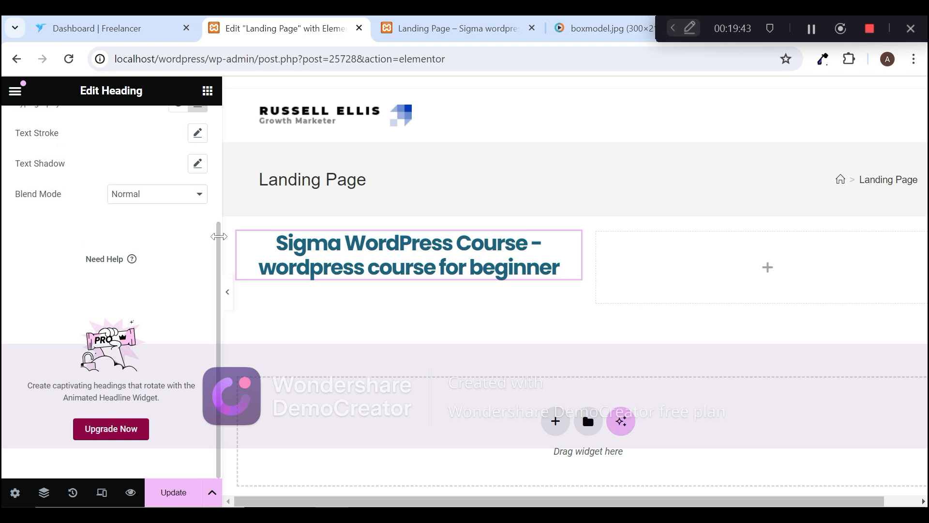
{"action": "left_click", "coordinate": [198, 108]}
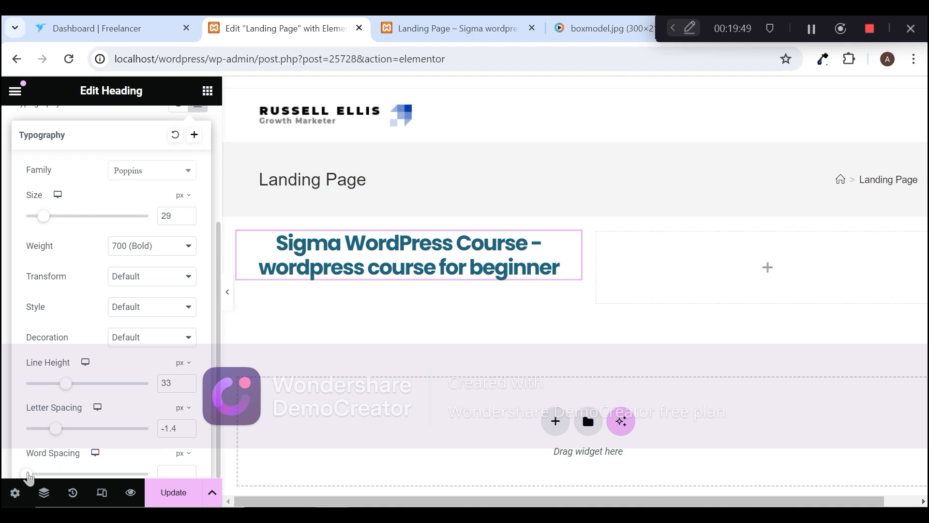
{"action": "mouse_move", "coordinate": [28, 477]}
{"action": "left_mouse_down"}
{"action": "mouse_move", "coordinate": [64, 475]}
{"action": "mouse_move", "coordinate": [40, 470]}
{"action": "left_mouse_up"}
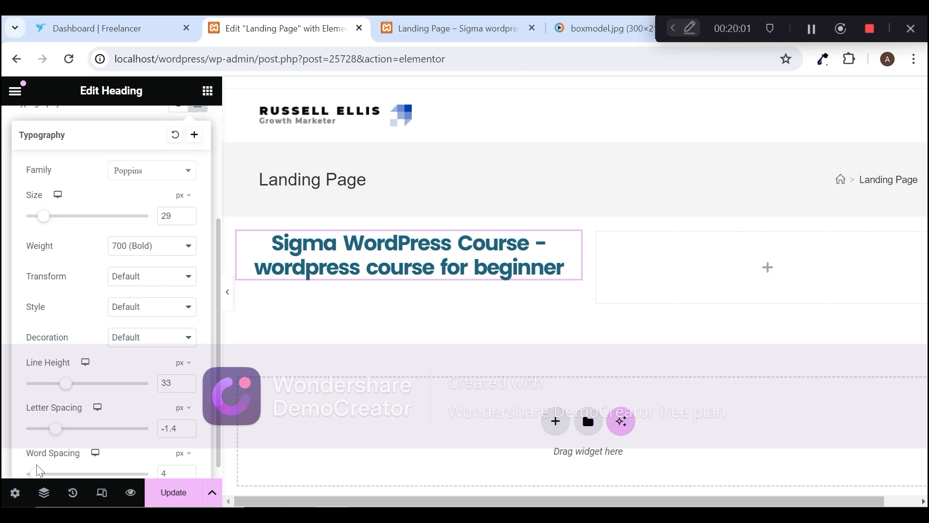
{"action": "mouse_move", "coordinate": [57, 430]}
{"action": "left_mouse_down"}
{"action": "mouse_move", "coordinate": [88, 439]}
{"action": "mouse_move", "coordinate": [52, 442]}
{"action": "left_mouse_up"}
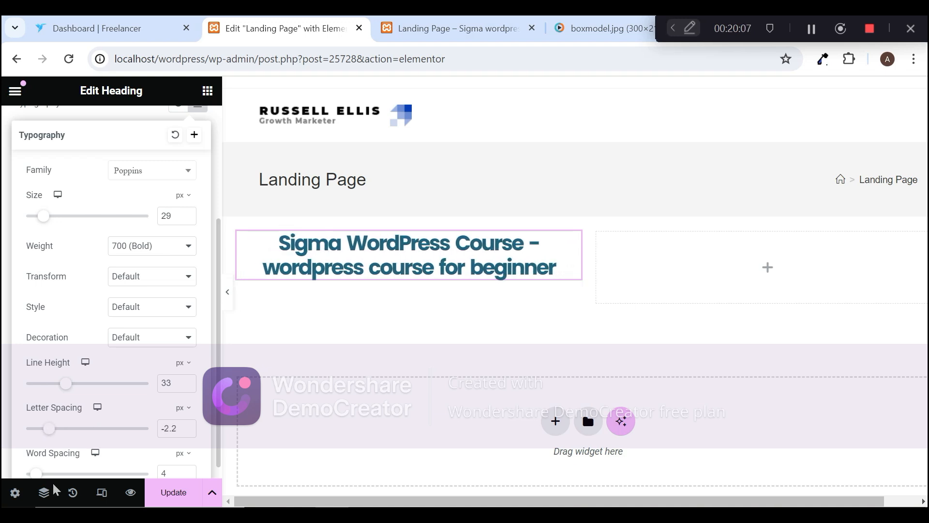
{"action": "mouse_move", "coordinate": [40, 479]}
{"action": "left_mouse_down"}
{"action": "mouse_move", "coordinate": [124, 466]}
{"action": "mouse_move", "coordinate": [33, 477]}
{"action": "mouse_move", "coordinate": [45, 475]}
{"action": "left_mouse_up"}
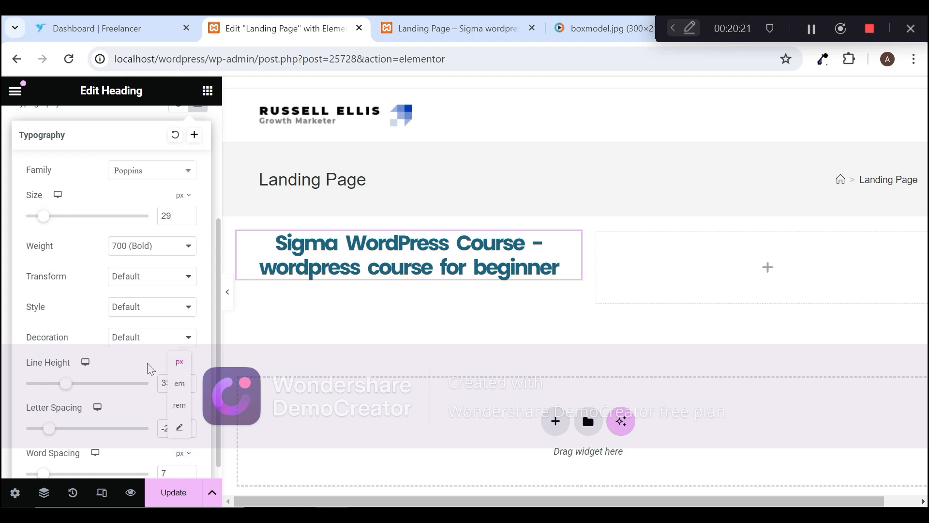
{"action": "left_click", "coordinate": [216, 174]}
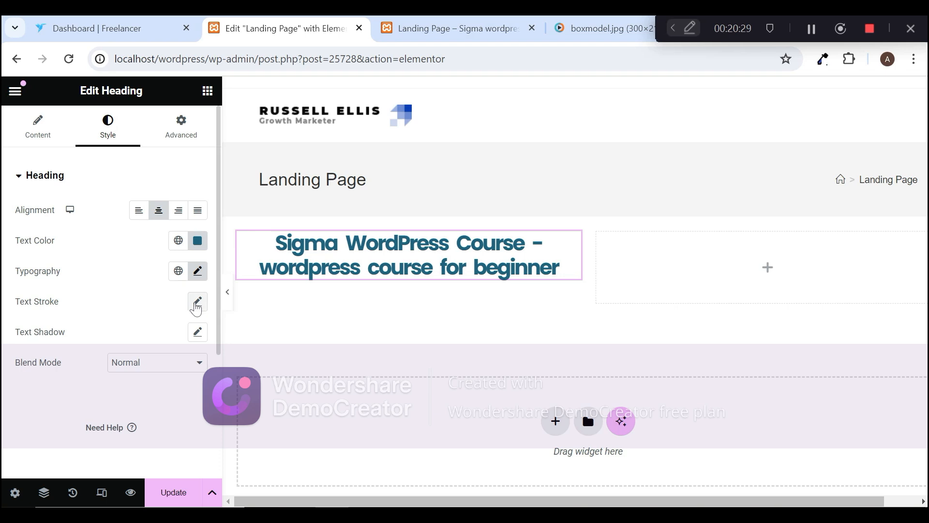
Step: Enable the heading's text stroke at its minimum width and add a text shadow with a blur of 4
{"action": "left_click", "coordinate": [196, 303]}
{"action": "mouse_move", "coordinate": [26, 361]}
{"action": "left_mouse_down"}
{"action": "mouse_move", "coordinate": [64, 361]}
{"action": "mouse_move", "coordinate": [3, 363]}
{"action": "left_mouse_up"}
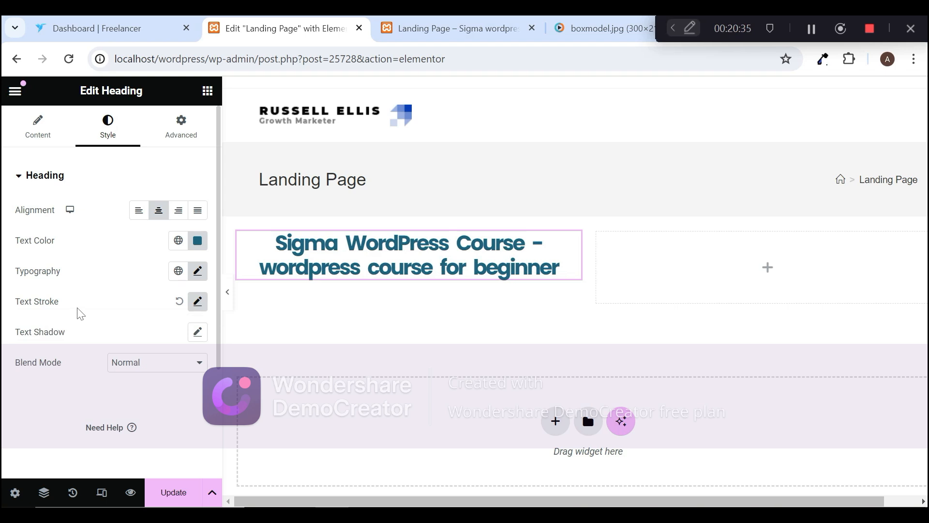
{"action": "left_click", "coordinate": [198, 331]}
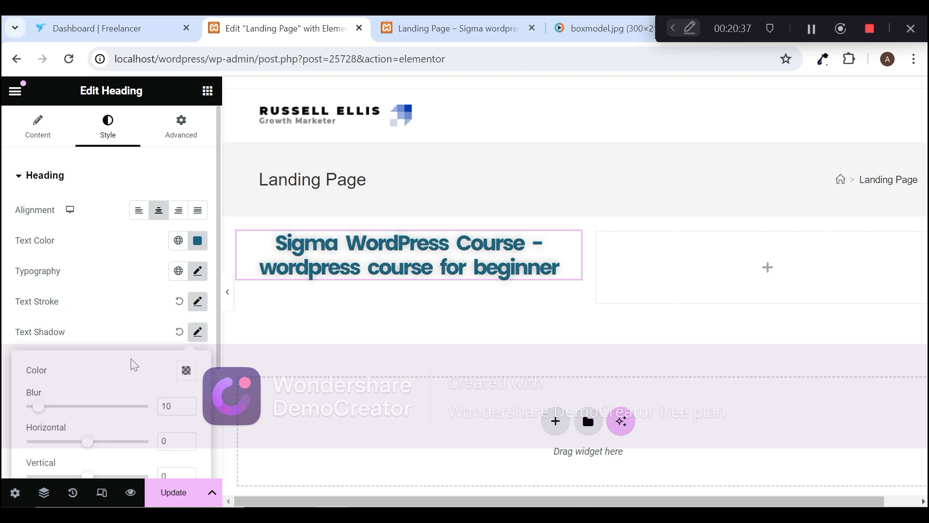
{"action": "mouse_move", "coordinate": [41, 409]}
{"action": "left_mouse_down"}
{"action": "mouse_move", "coordinate": [48, 408]}
{"action": "mouse_move", "coordinate": [31, 410]}
{"action": "left_mouse_up"}
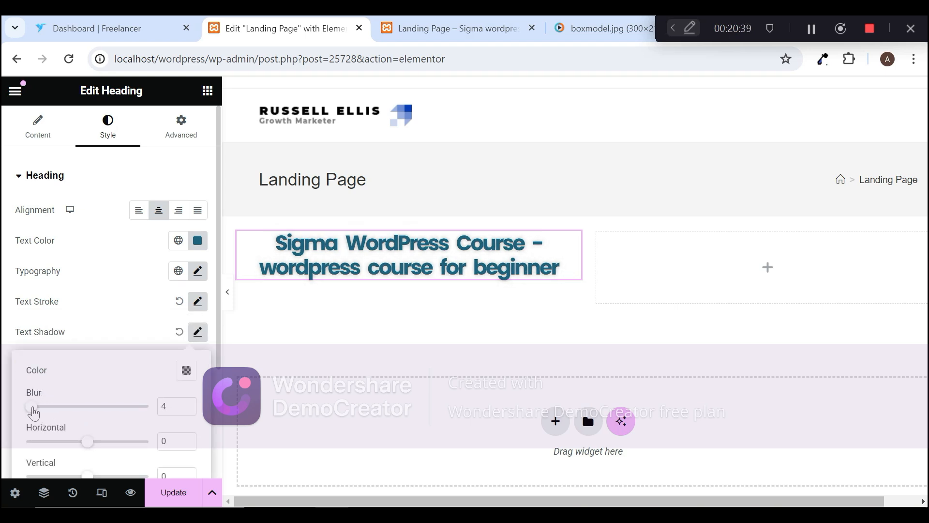
{"action": "left_click", "coordinate": [121, 329]}
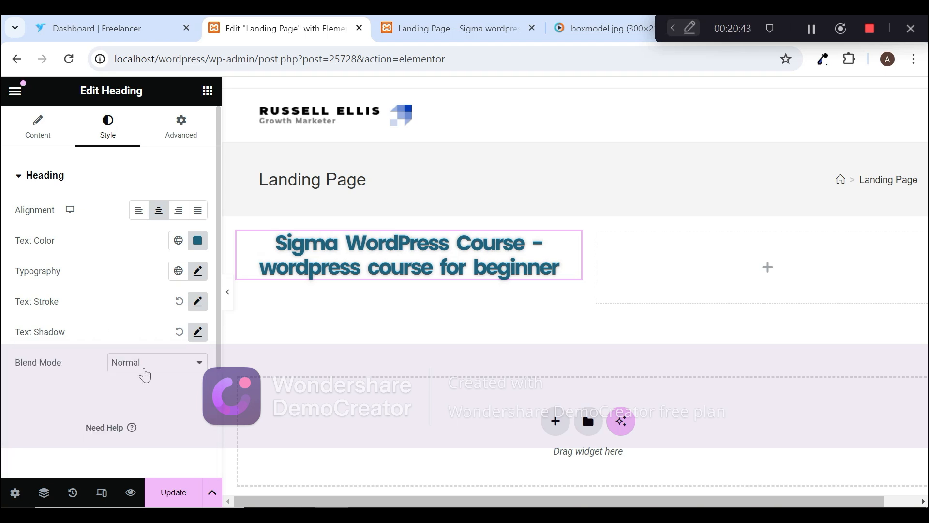
Step: Try the Screen and Luminosity blend modes on the heading and clear its center alignment
{"action": "left_click", "coordinate": [148, 376]}
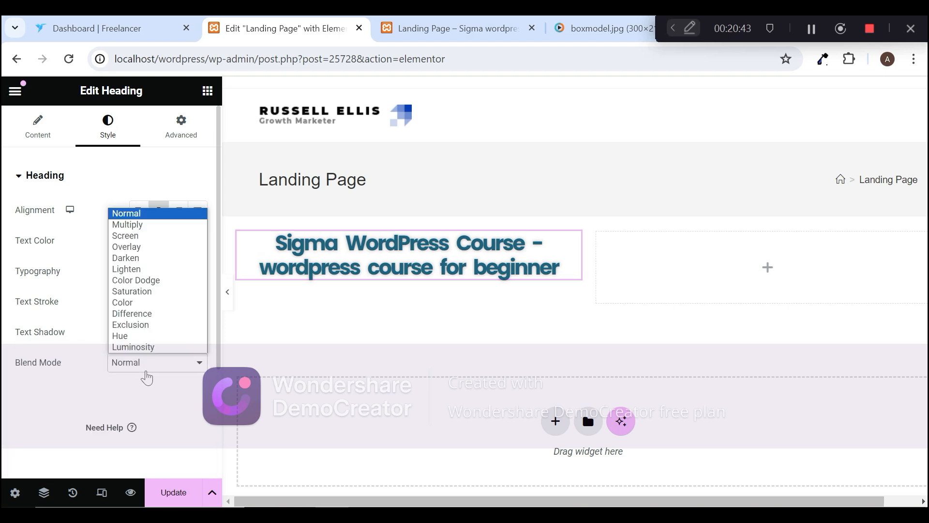
{"action": "left_click", "coordinate": [149, 237]}
{"action": "left_click", "coordinate": [153, 372]}
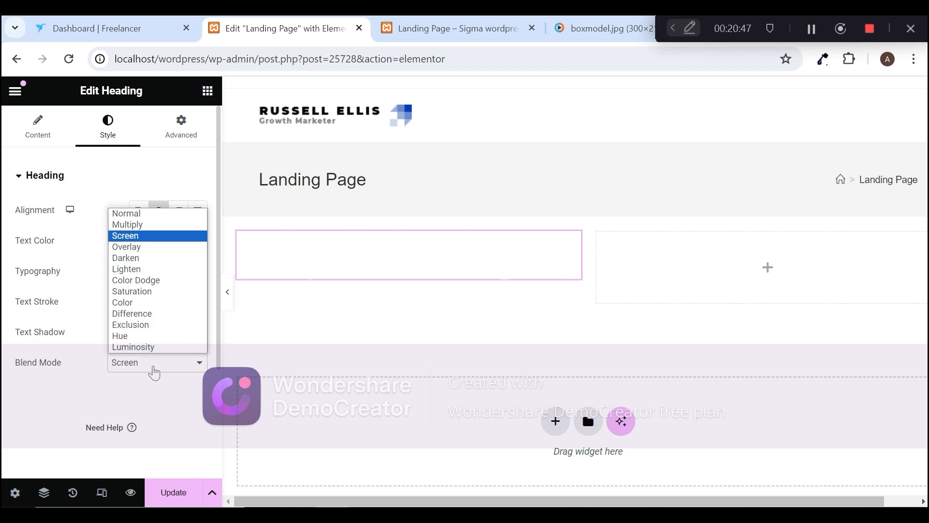
{"action": "left_click", "coordinate": [159, 349]}
{"action": "left_click", "coordinate": [162, 365]}
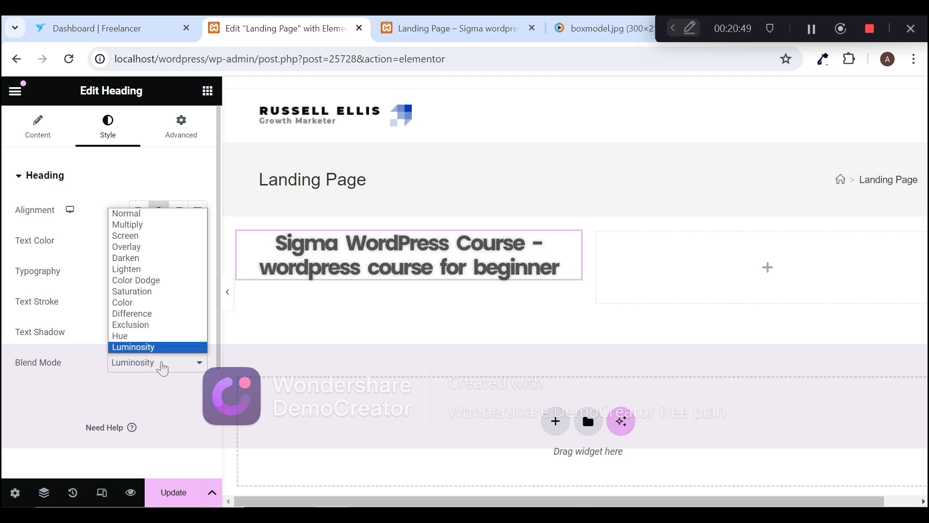
{"action": "left_click", "coordinate": [158, 212]}
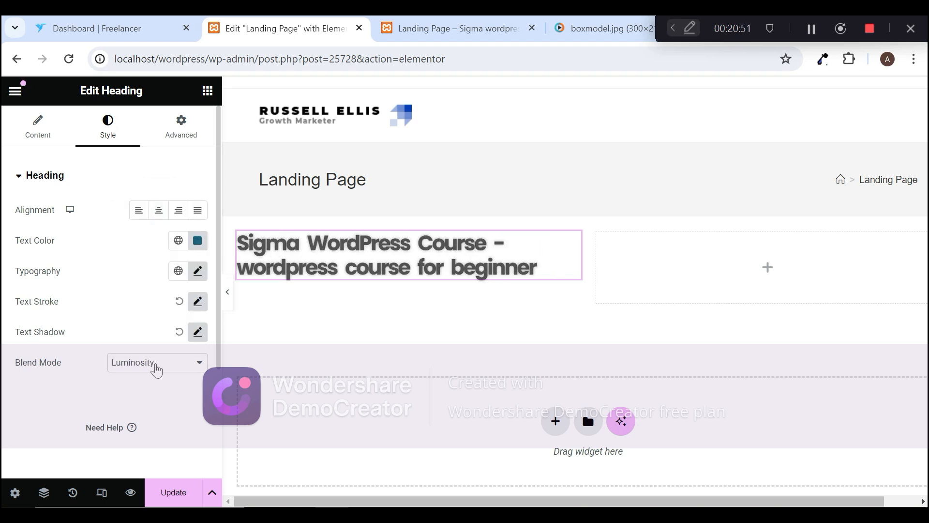
Step: Try the Screen and Overlay blend modes on the heading and settle on Darken
{"action": "left_click", "coordinate": [155, 367]}
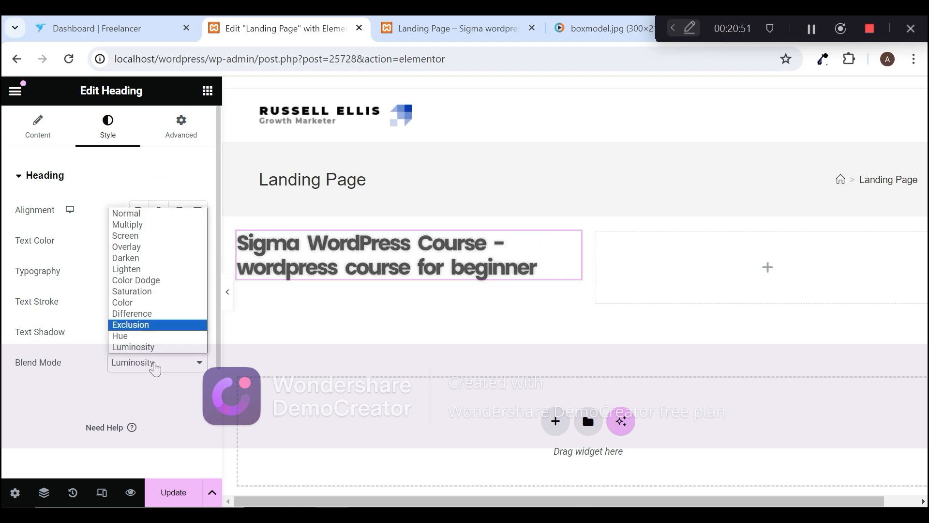
{"action": "left_click", "coordinate": [160, 236]}
{"action": "left_click", "coordinate": [164, 367]}
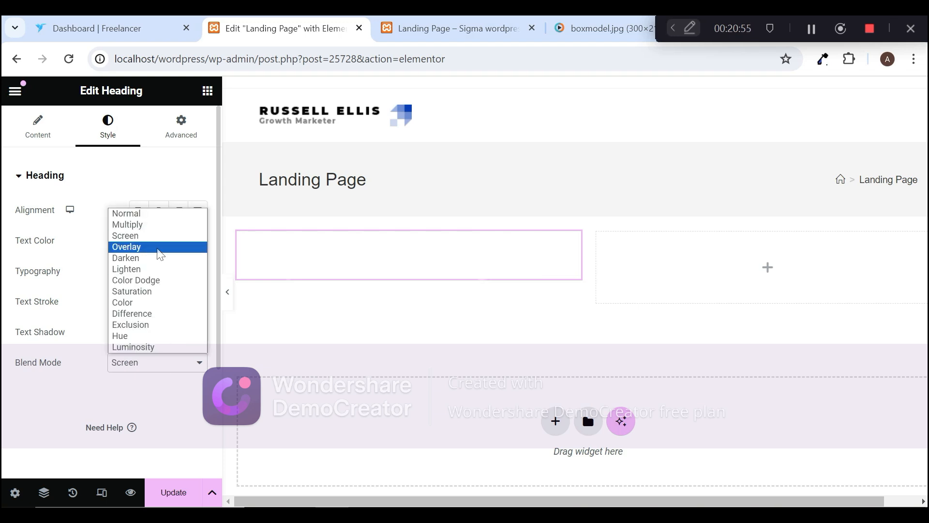
{"action": "left_click", "coordinate": [160, 251]}
{"action": "left_click", "coordinate": [167, 364]}
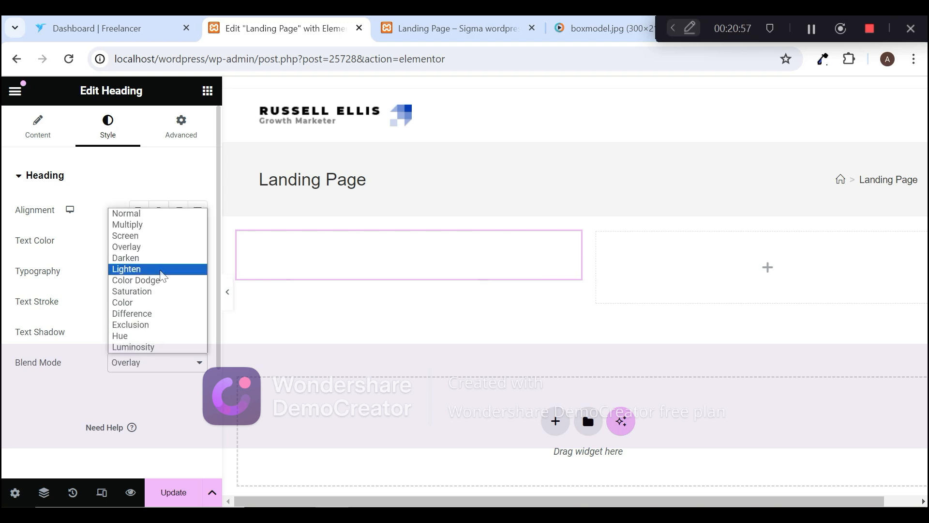
{"action": "left_click", "coordinate": [161, 256]}
{"action": "left_click", "coordinate": [157, 368]}
{"action": "left_click", "coordinate": [167, 407]}
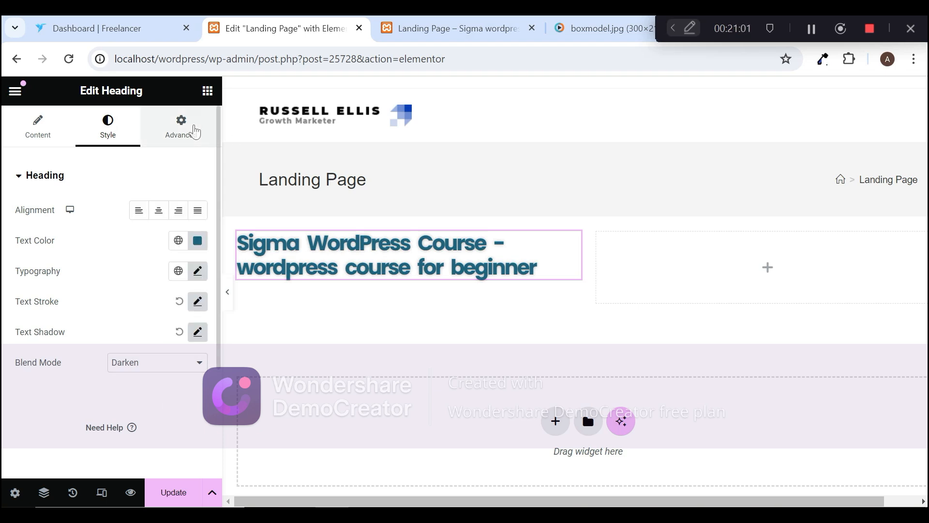
Step: Try the Start, Center and End options for the heading's Align Self in its advanced layout settings and settle on Start
{"action": "left_click", "coordinate": [195, 133]}
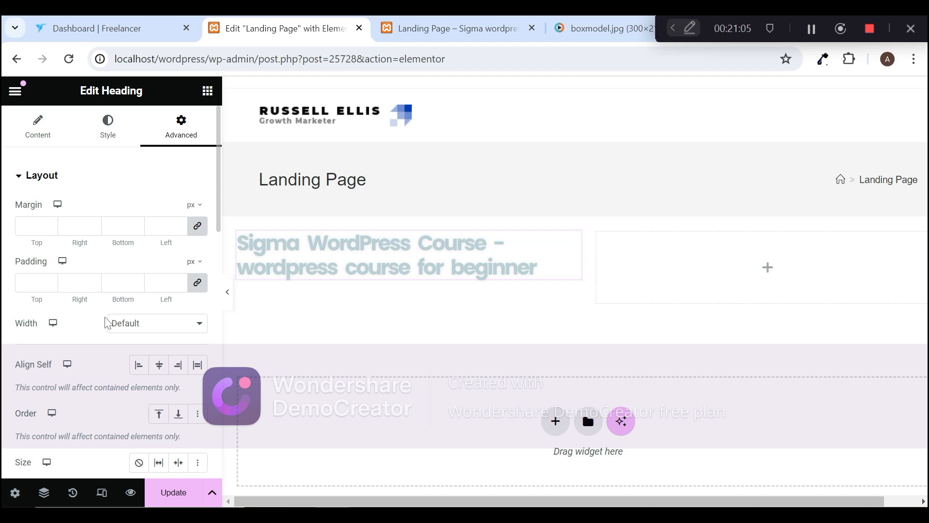
{"action": "scroll", "coordinate": [220, 221], "scroll_direction": "down", "scroll_amount": 2}
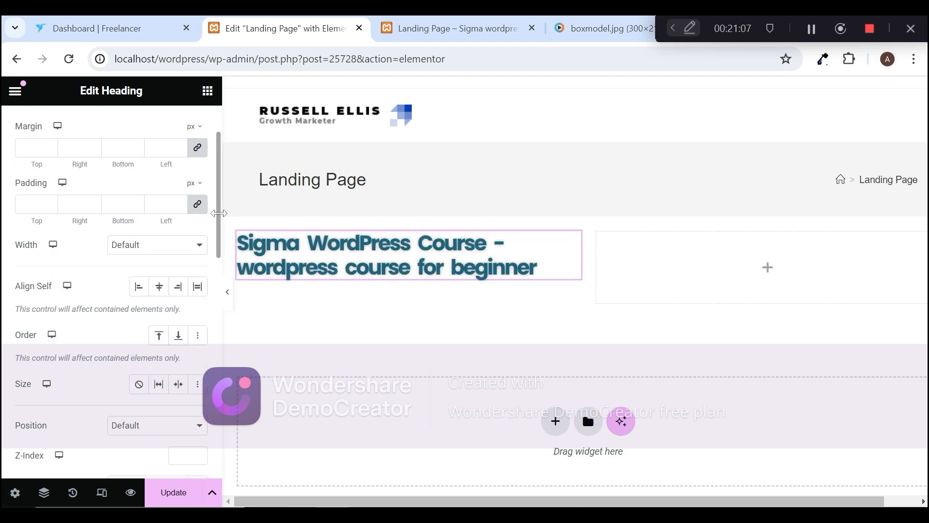
{"action": "scroll", "coordinate": [221, 220], "scroll_direction": "down", "scroll_amount": 1}
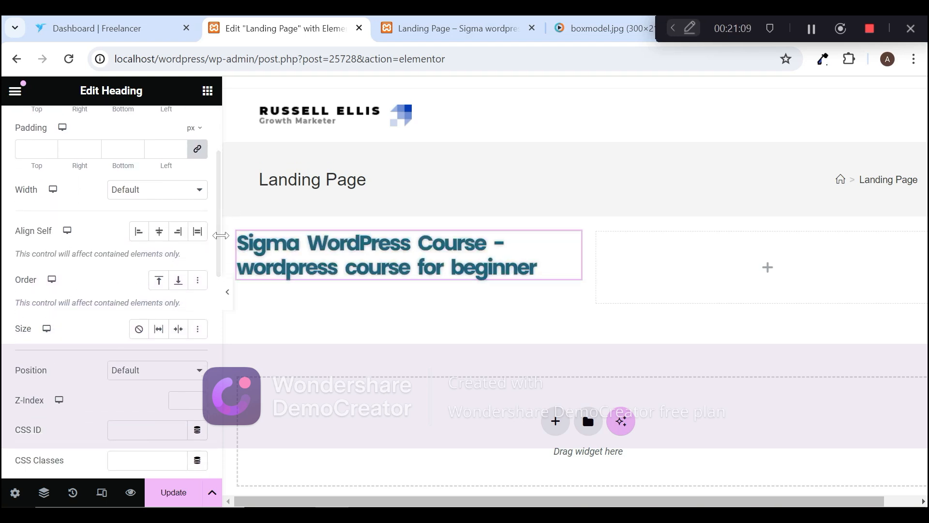
{"action": "left_click", "coordinate": [139, 230]}
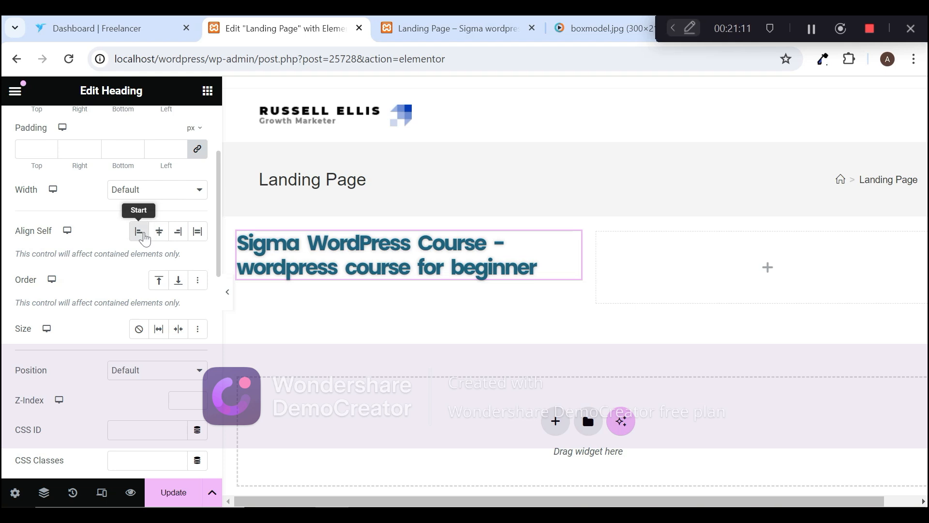
{"action": "left_click", "coordinate": [158, 235]}
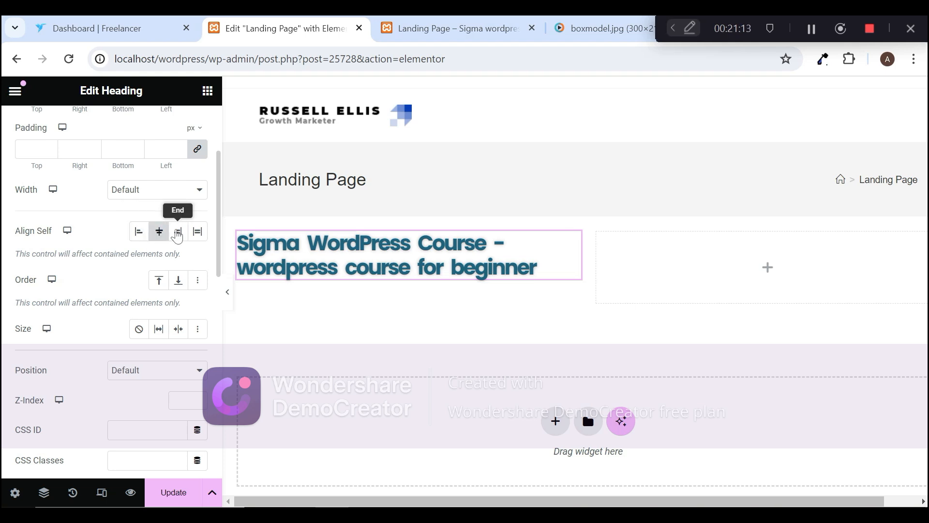
{"action": "left_click", "coordinate": [183, 235]}
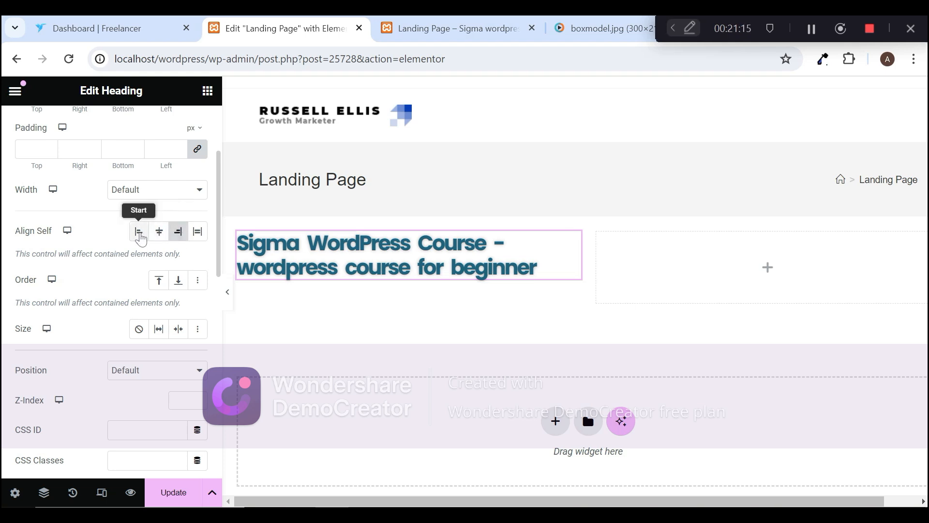
{"action": "left_click", "coordinate": [140, 237]}
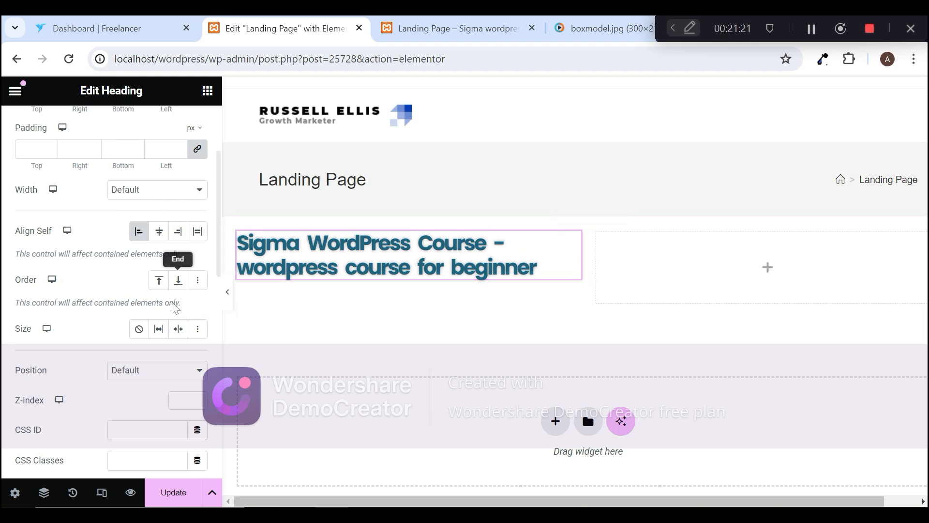
Step: Review the heading's remaining advanced settings, from Position and CSS Classes through Motion Effects and Background to Custom CSS
{"action": "left_click_drag", "start_coordinate": [220, 247], "coordinate": [220, 267]}
{"action": "scroll", "coordinate": [173, 231], "scroll_direction": "down", "scroll_amount": 3}
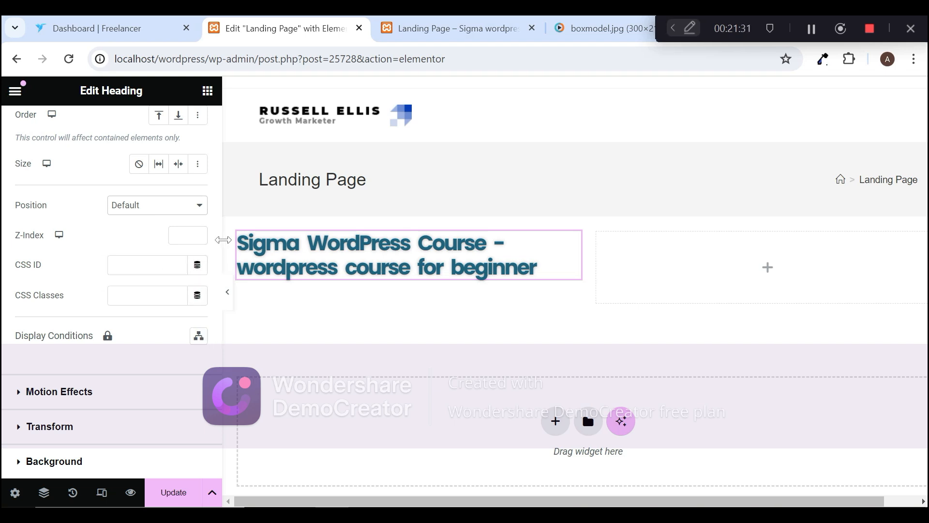
{"action": "mouse_move", "coordinate": [216, 211]}
{"action": "left_mouse_down"}
{"action": "mouse_move", "coordinate": [220, 178]}
{"action": "mouse_move", "coordinate": [240, 362]}
{"action": "mouse_move", "coordinate": [228, 373]}
{"action": "mouse_move", "coordinate": [220, 207]}
{"action": "left_mouse_up"}
{"action": "left_click", "coordinate": [201, 369]}
{"action": "scroll", "coordinate": [216, 367], "scroll_direction": "down", "scroll_amount": 1}
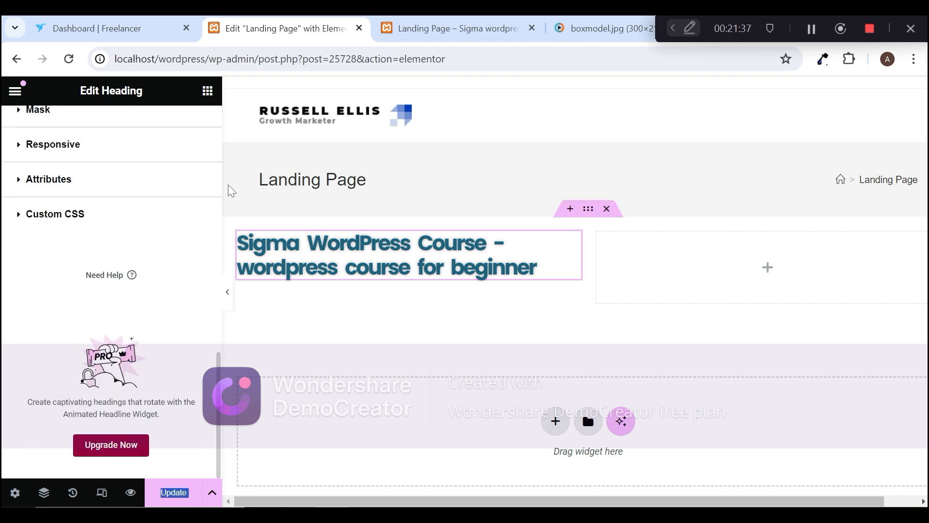
{"action": "left_click_drag", "start_coordinate": [218, 372], "coordinate": [242, 78]}
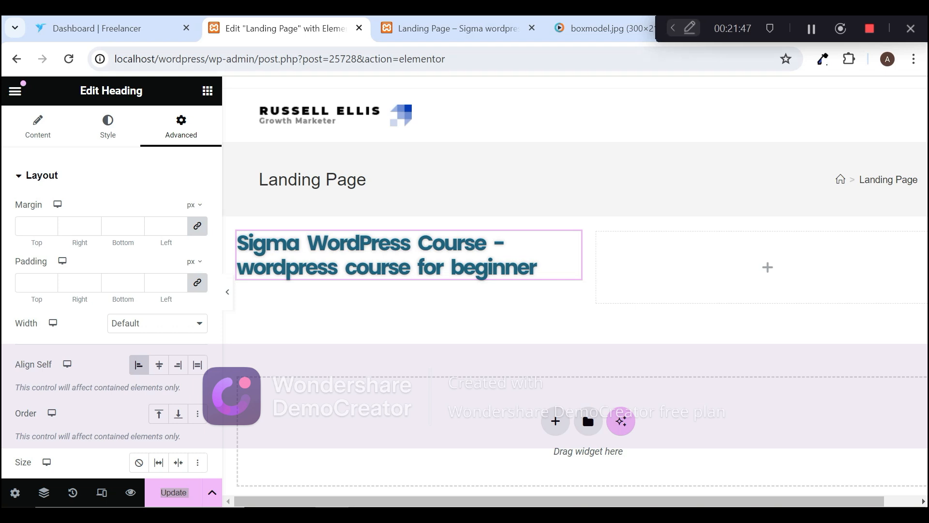
Step: Examine how content, padding, border and margin are nested in the boxmodel.jpg diagram and return to the Landing Page editor
{"action": "left_click", "coordinate": [602, 17]}
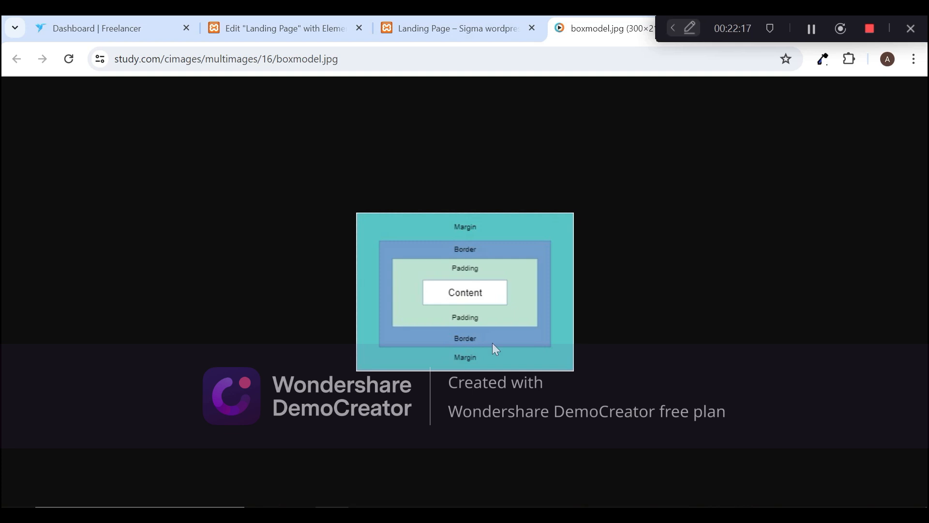
{"action": "left_click_drag", "start_coordinate": [479, 293], "coordinate": [453, 290]}
{"action": "left_click", "coordinate": [245, 29]}
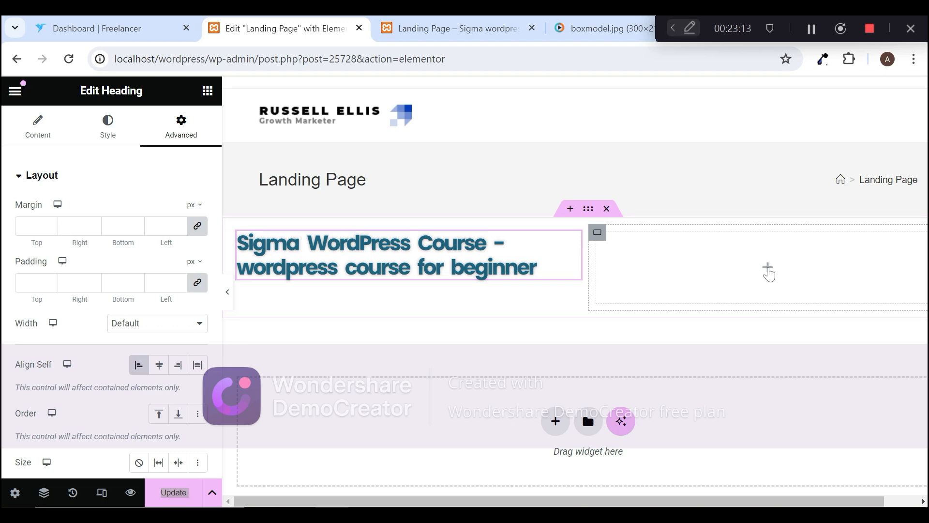
Step: Add a Heading widget to the empty second column and set its title to "sigma wordpress course"
{"action": "left_click", "coordinate": [769, 269]}
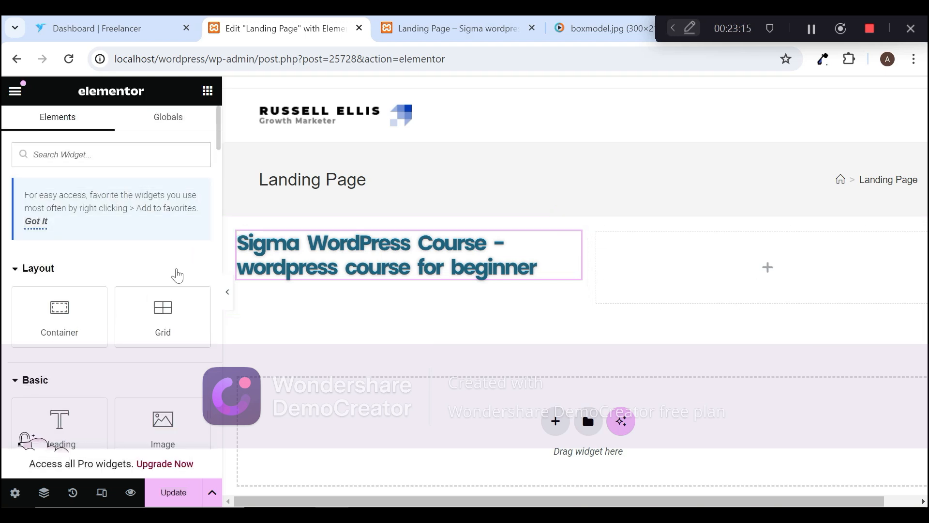
{"action": "left_click_drag", "start_coordinate": [34, 440], "coordinate": [727, 275]}
{"action": "left_click", "coordinate": [130, 238]}
{"action": "key", "text": "ctrl+a"}
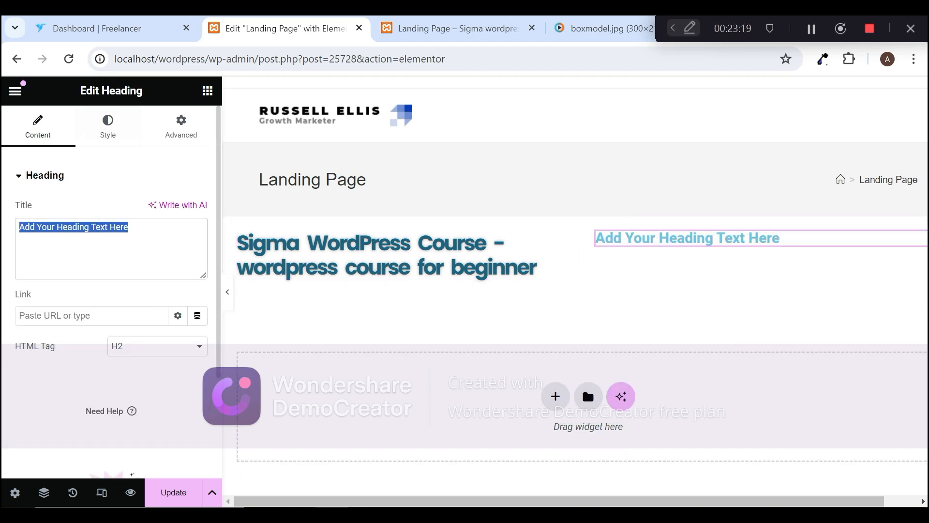
{"action": "key", "text": "BackSpace"}
{"action": "type", "text": "sigm"}
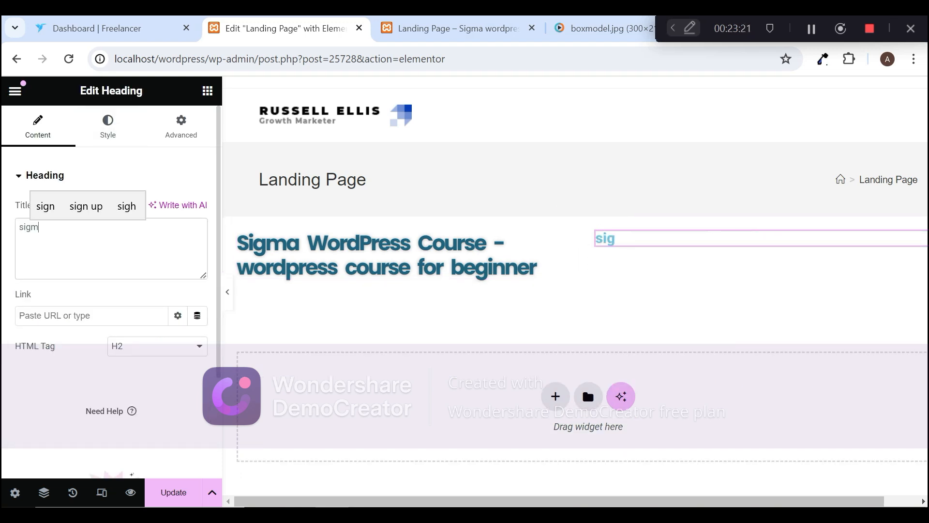
{"action": "type", "text": "a word"}
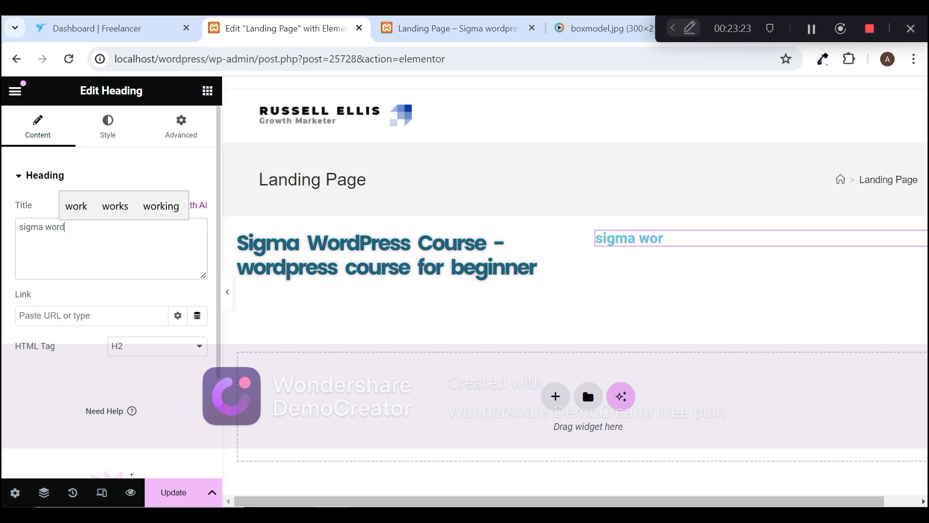
{"action": "type", "text": "press course "}
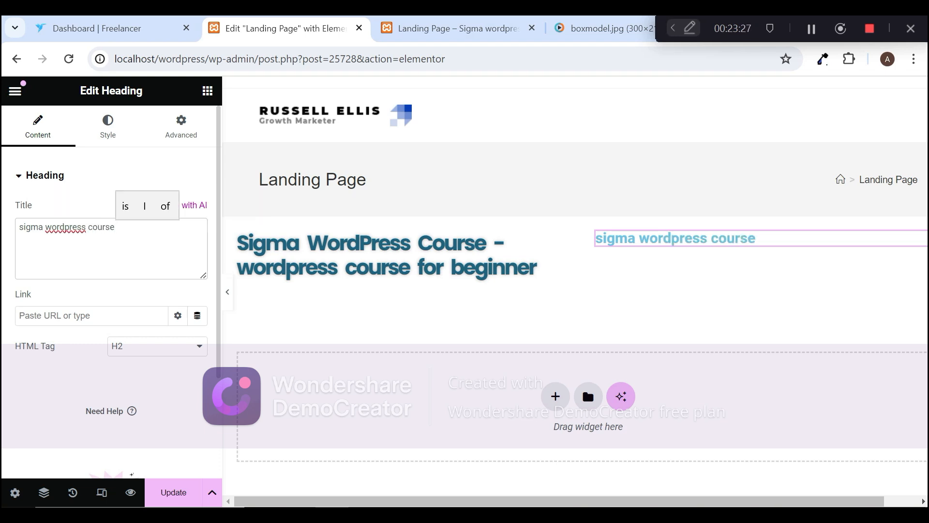
{"action": "type", "text": "-"}
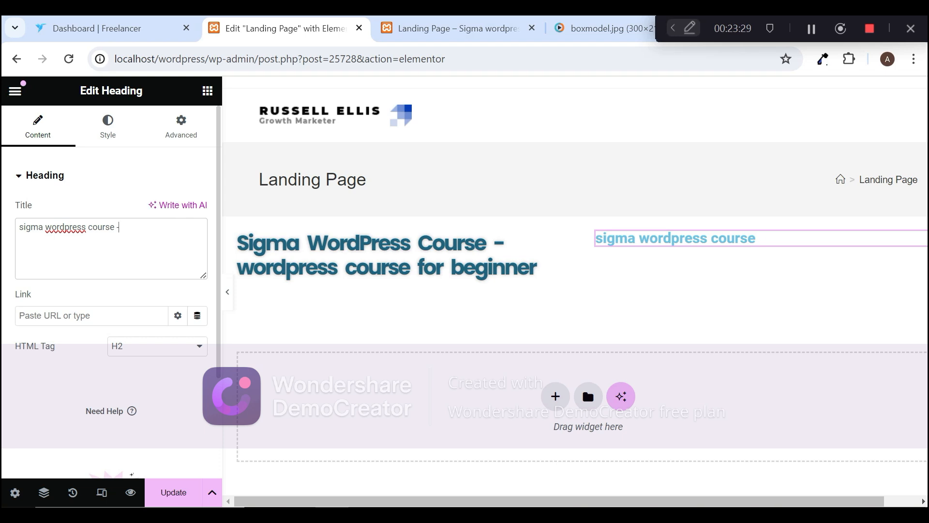
{"action": "key", "text": "BackSpace"}
{"action": "key", "text": "BackSpace"}
Step: Give the first column's container a 1 px margin on all sides, then unlink the values and set the top margin to 100 px
{"action": "left_click", "coordinate": [351, 266]}
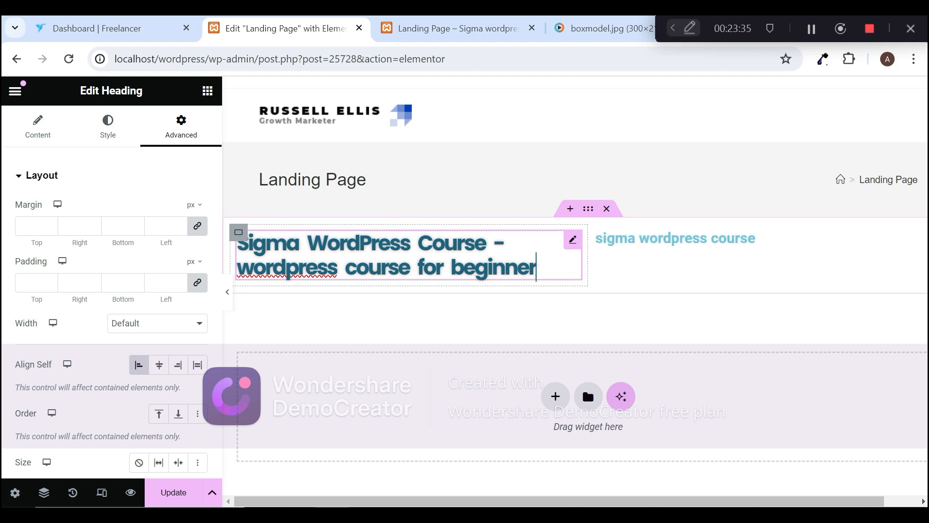
{"action": "left_click", "coordinate": [719, 173]}
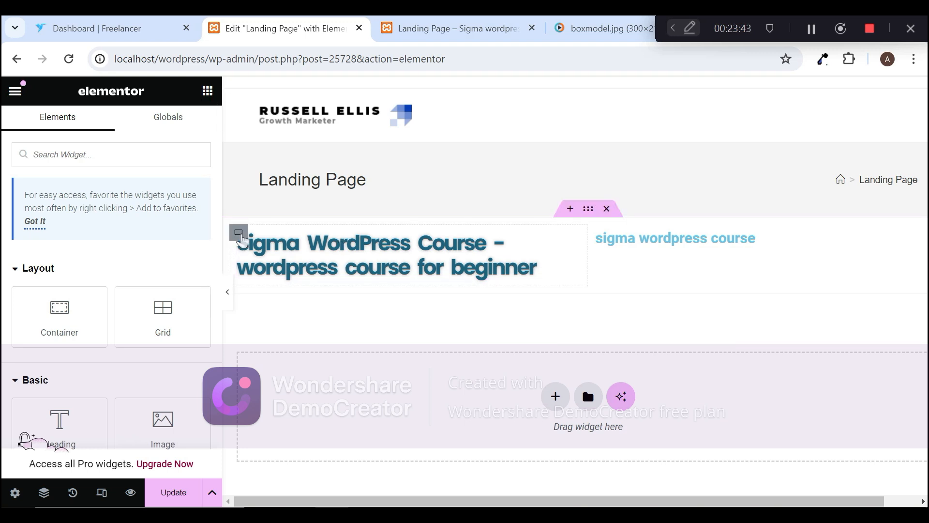
{"action": "left_click", "coordinate": [240, 236]}
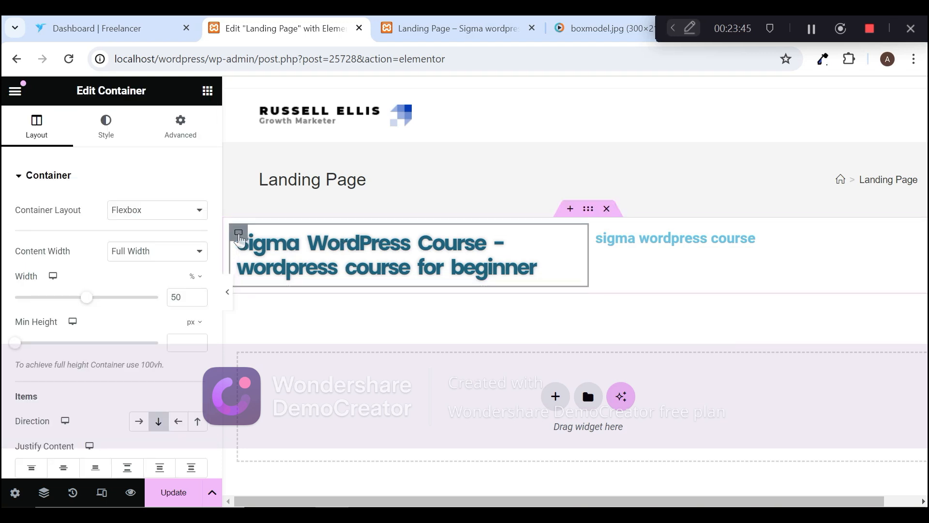
{"action": "left_click", "coordinate": [190, 129]}
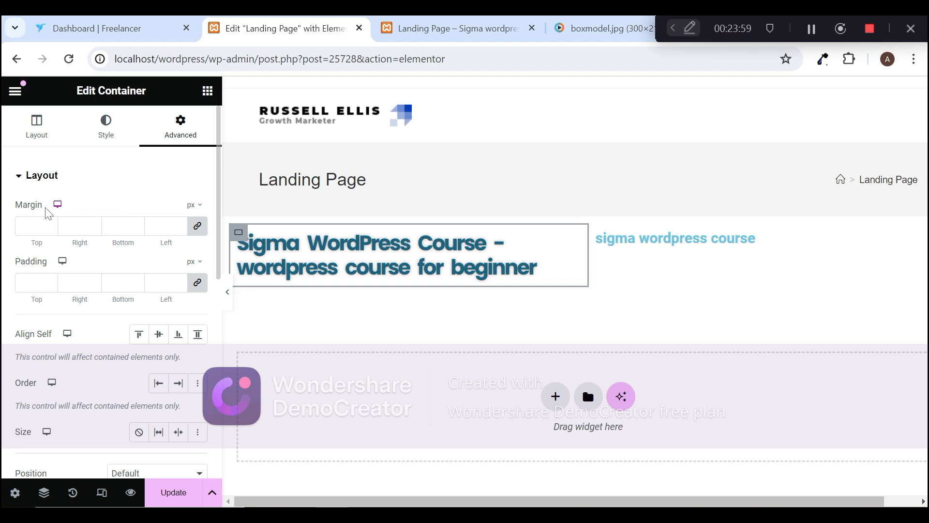
{"action": "type", "text": "1"}
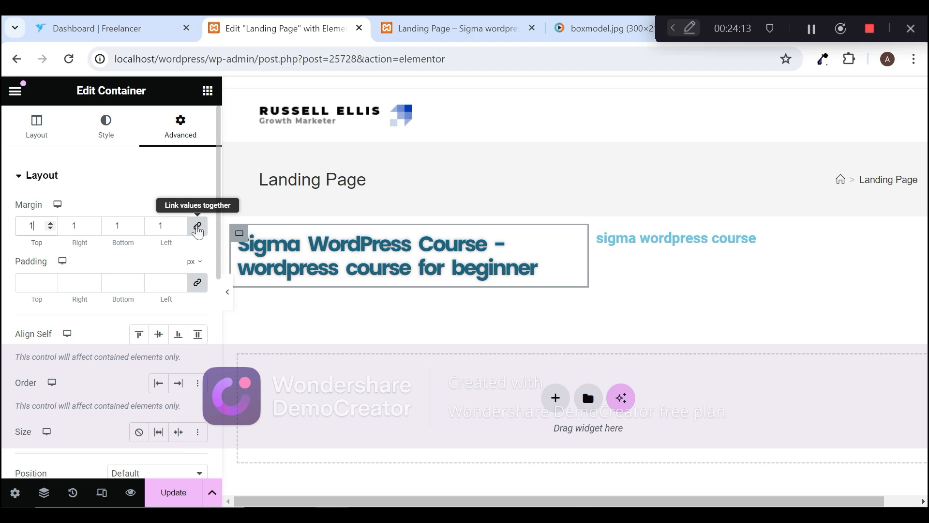
{"action": "left_click", "coordinate": [198, 232]}
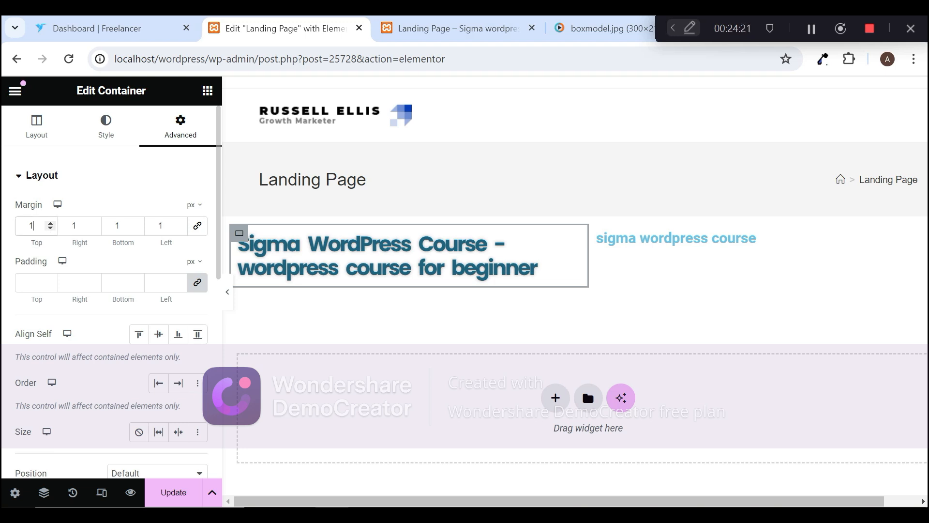
{"action": "type", "text": "0"}
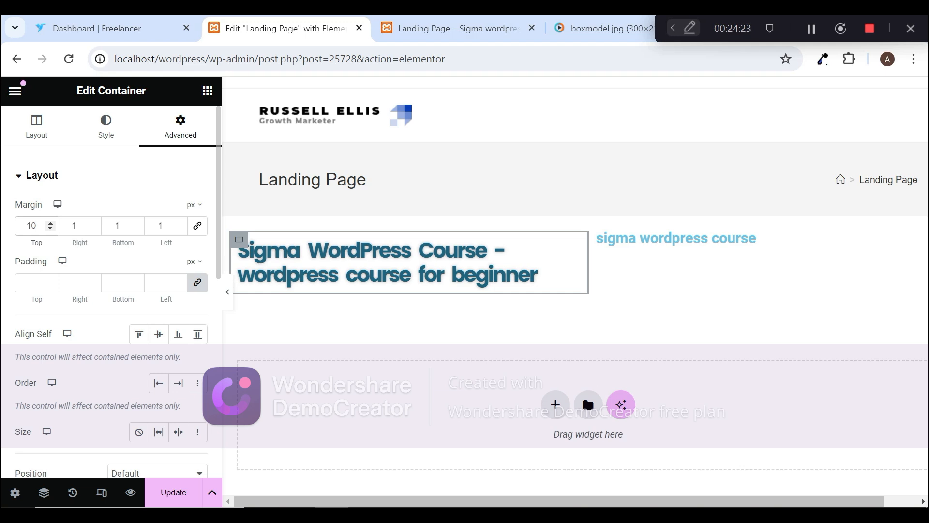
{"action": "type", "text": "0"}
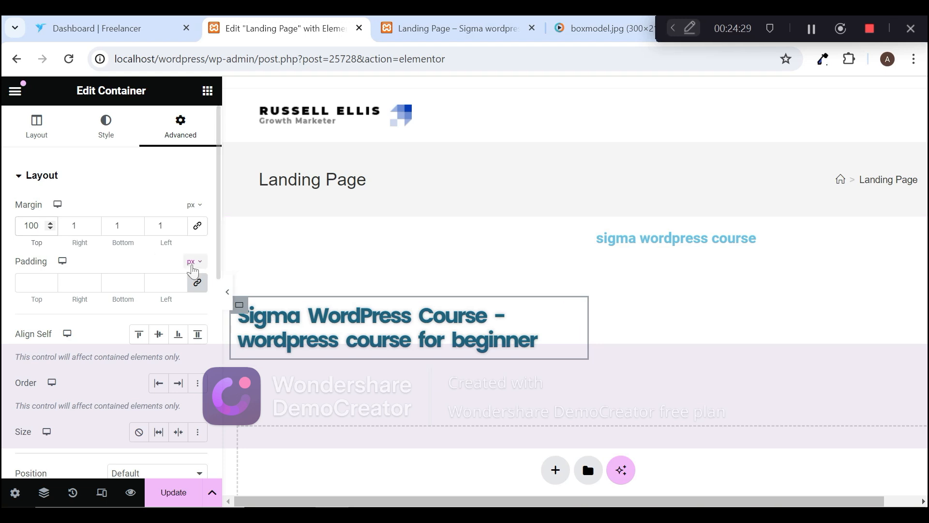
Step: Set the bottom, left and right margins of the first column's container to 100 px each
{"action": "left_click", "coordinate": [137, 222]}
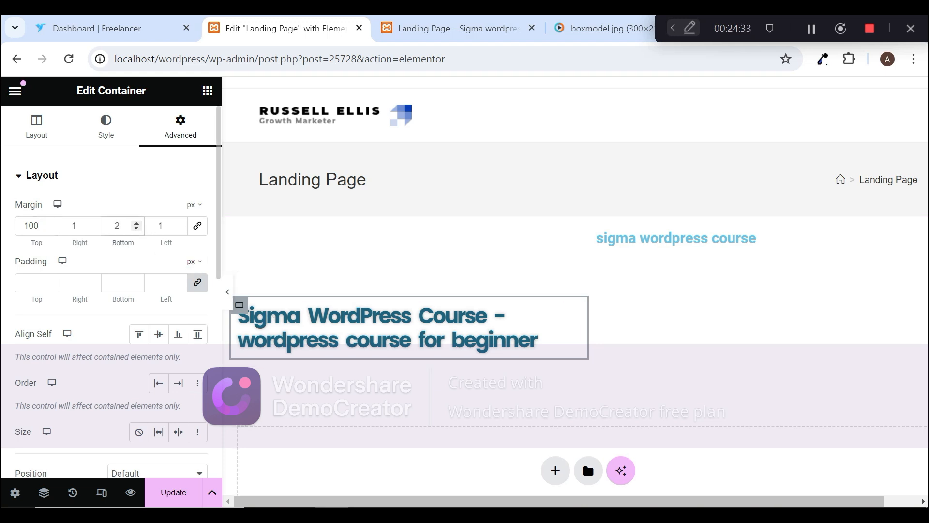
{"action": "key", "text": "BackSpace"}
{"action": "type", "text": "01"}
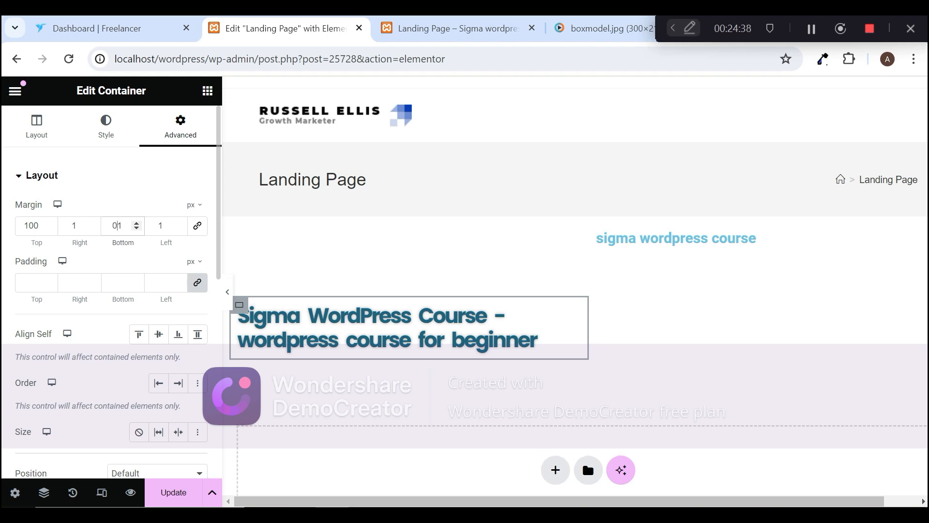
{"action": "key", "text": "BackSpace"}
{"action": "type", "text": "00"}
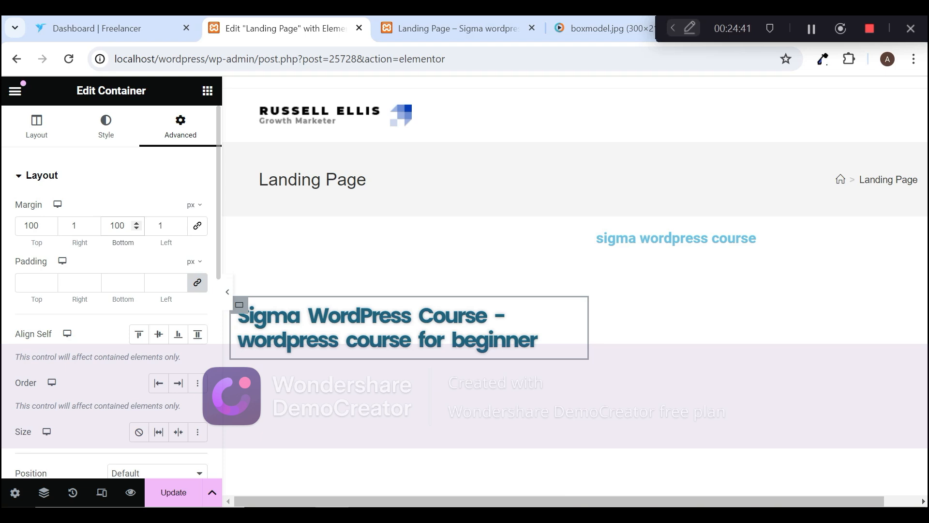
{"action": "key", "text": "Tab"}
{"action": "type", "text": "00"}
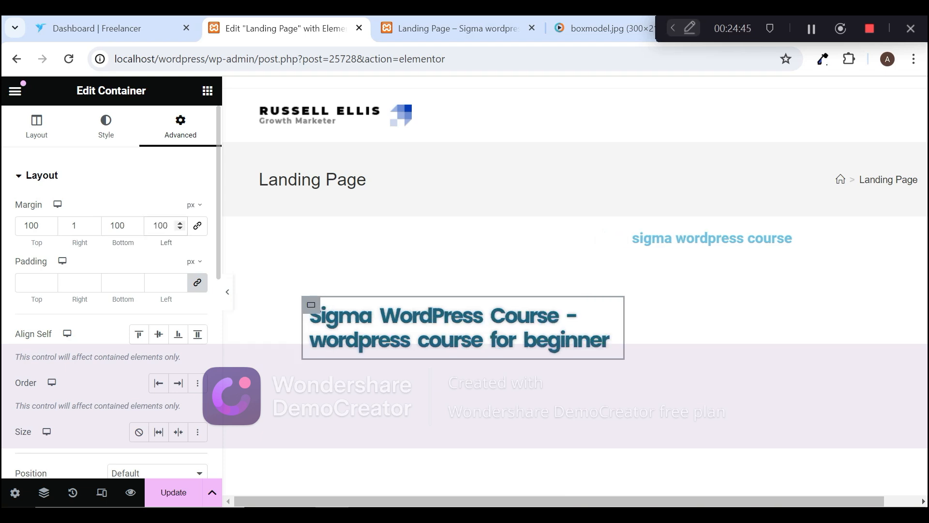
{"action": "left_click", "coordinate": [78, 225]}
{"action": "type", "text": "100"}
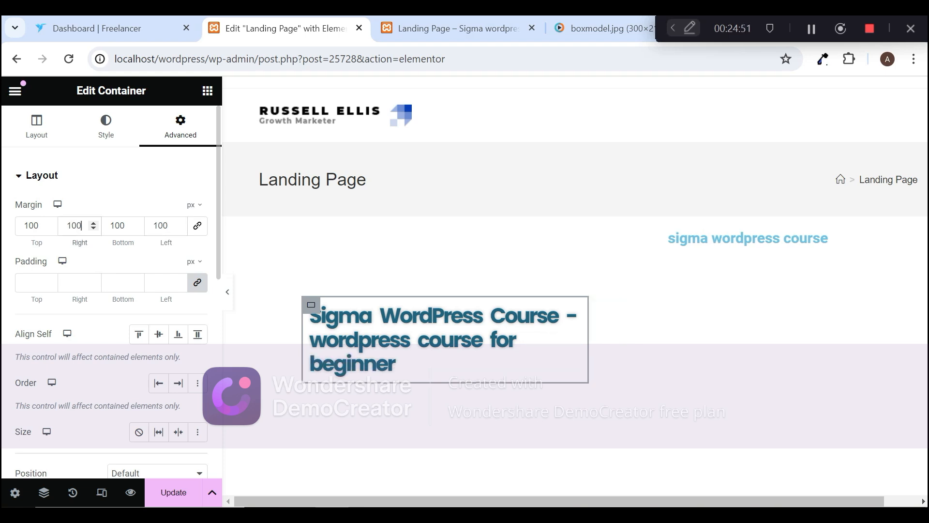
Step: Unlink the padding values of the first column's container and set the top padding to 100 px and the bottom padding to 110 px
{"action": "left_click", "coordinate": [36, 283]}
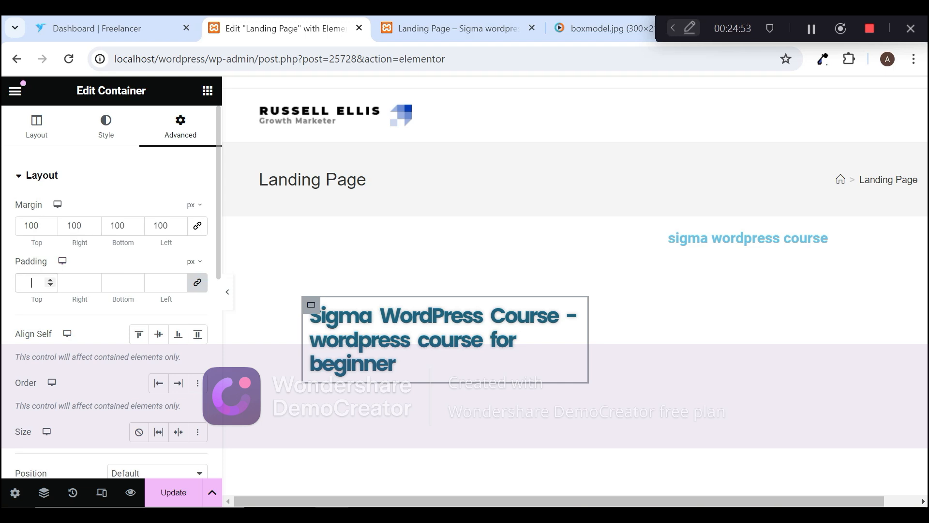
{"action": "left_click", "coordinate": [196, 290]}
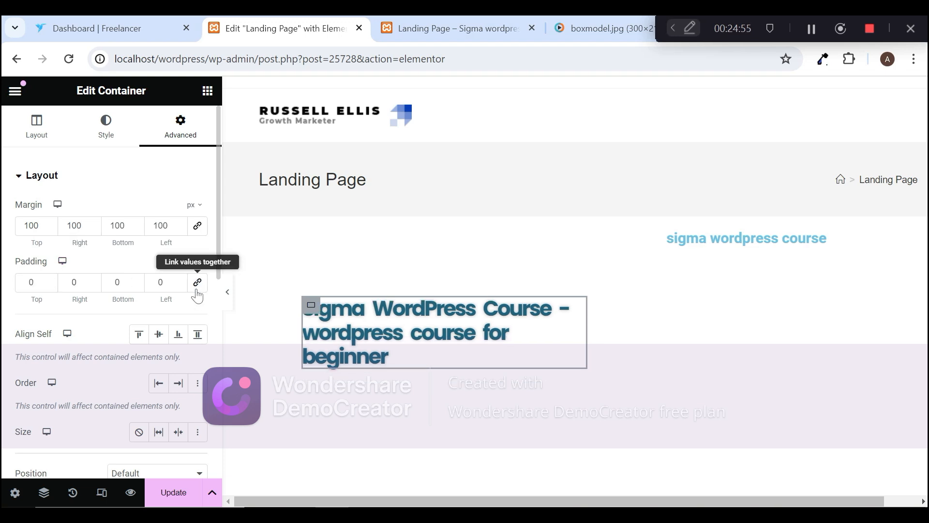
{"action": "left_click", "coordinate": [29, 282]}
{"action": "type", "text": "1"}
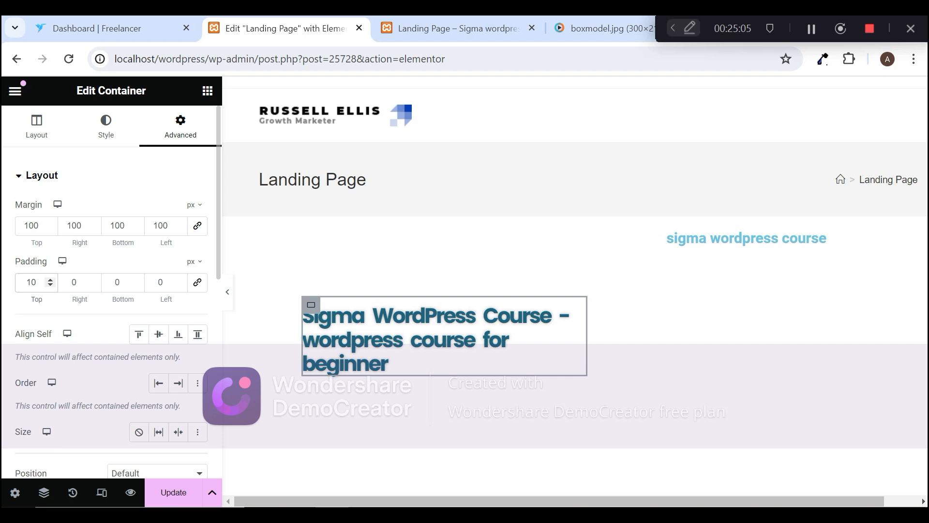
{"action": "type", "text": "0"}
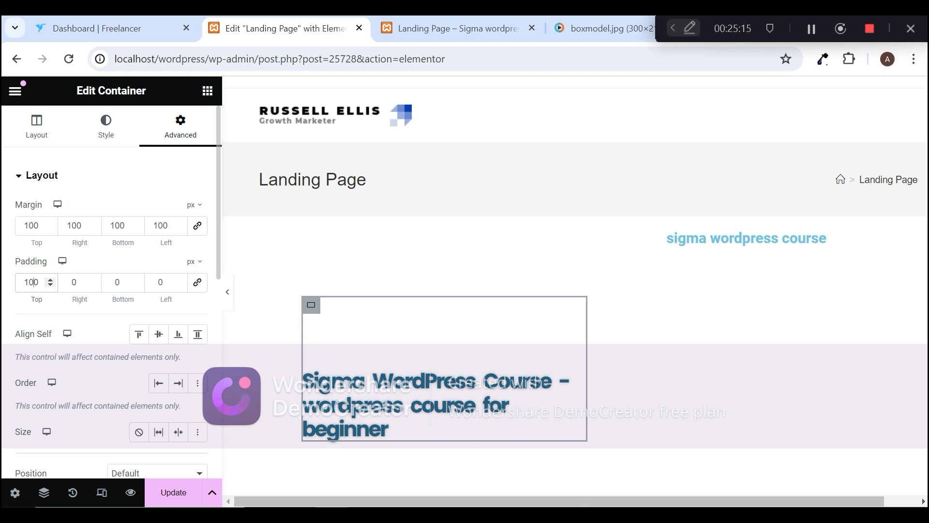
{"action": "left_click", "coordinate": [117, 281]}
{"action": "type", "text": "11"}
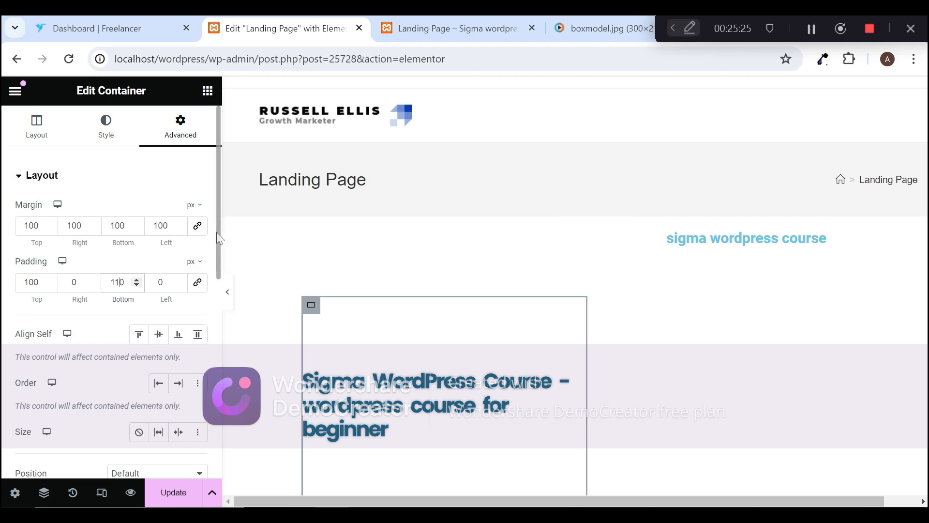
{"action": "left_click_drag", "start_coordinate": [219, 238], "coordinate": [214, 189]}
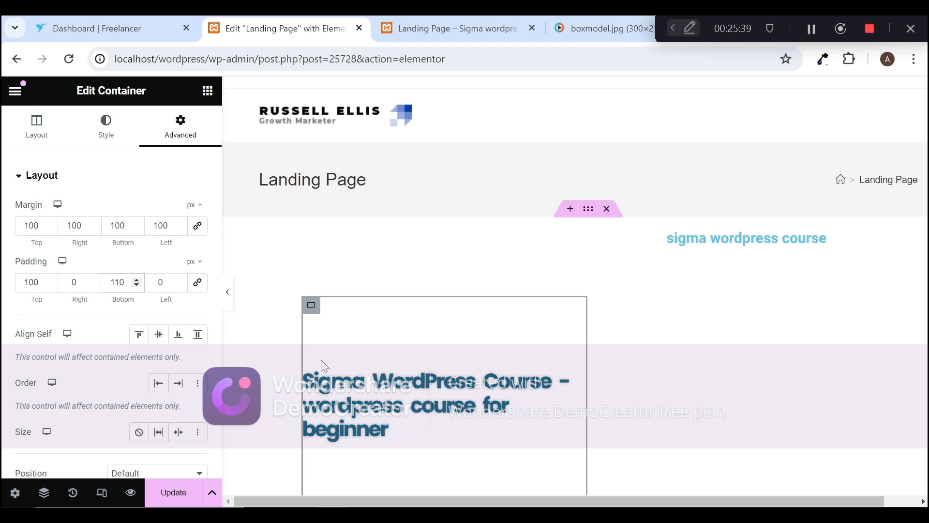
Step: Browse the Basic and Pro widgets in the widget library
{"action": "left_click", "coordinate": [208, 92]}
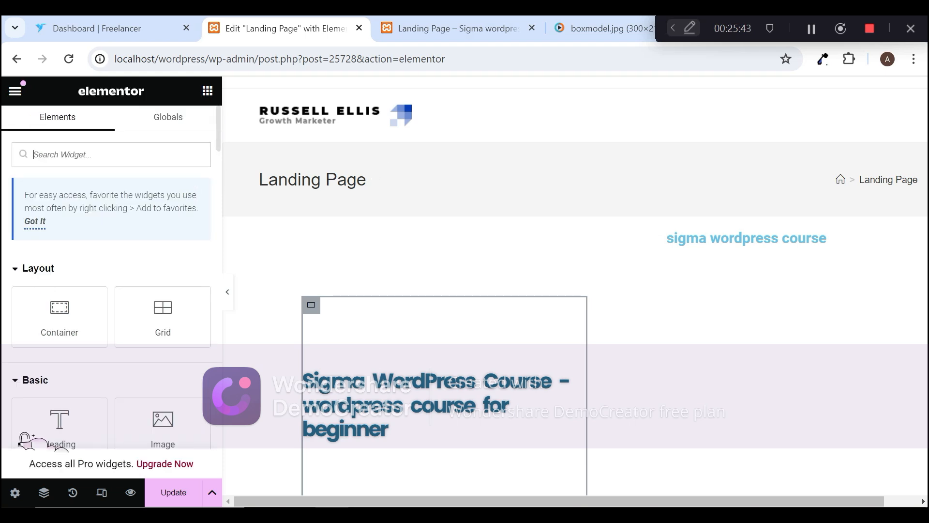
{"action": "left_click_drag", "start_coordinate": [218, 125], "coordinate": [219, 166]}
{"action": "scroll", "coordinate": [208, 237], "scroll_direction": "down", "scroll_amount": 8}
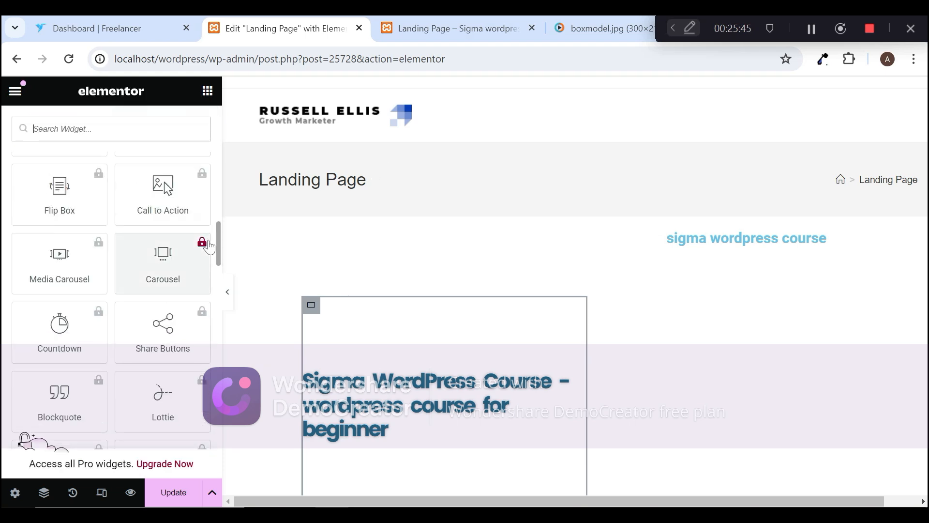
{"action": "scroll", "coordinate": [208, 237], "scroll_direction": "up", "scroll_amount": 5}
{"action": "scroll", "coordinate": [208, 235], "scroll_direction": "up", "scroll_amount": 10}
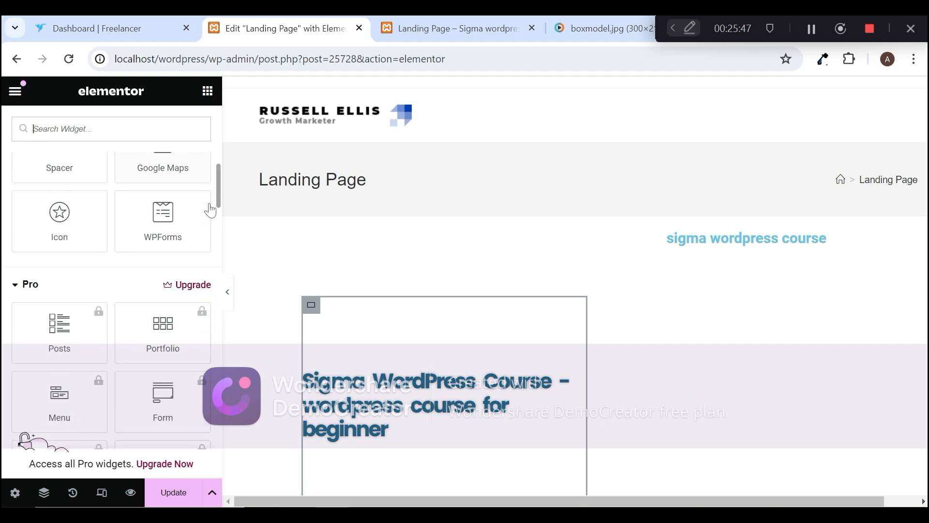